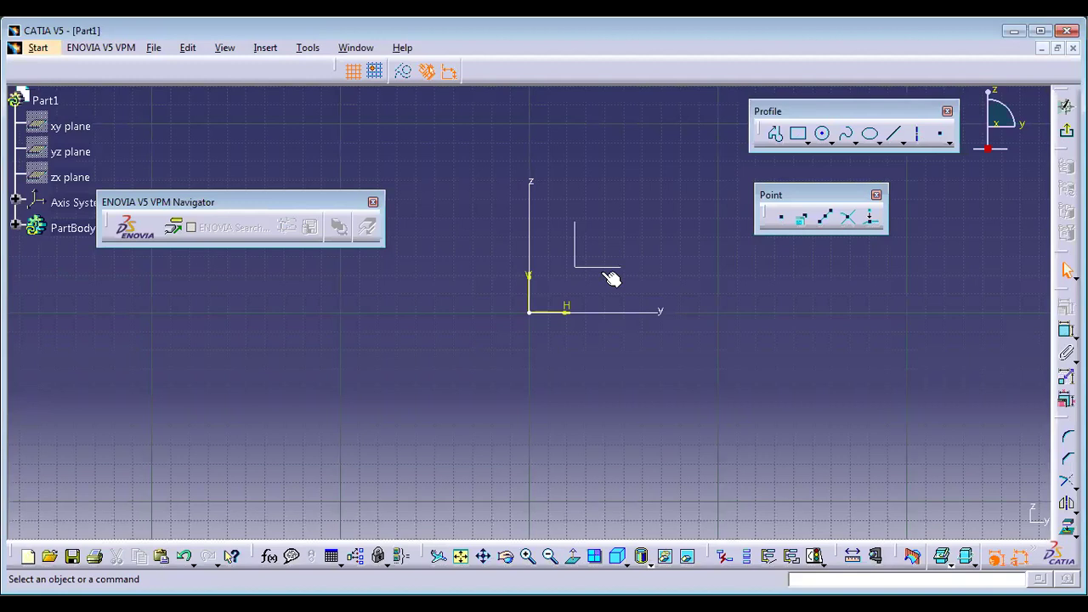
Close the floating ENOVIA V5 VPM Navigator toolbar and look over the available sketch operations.
click(369, 204)
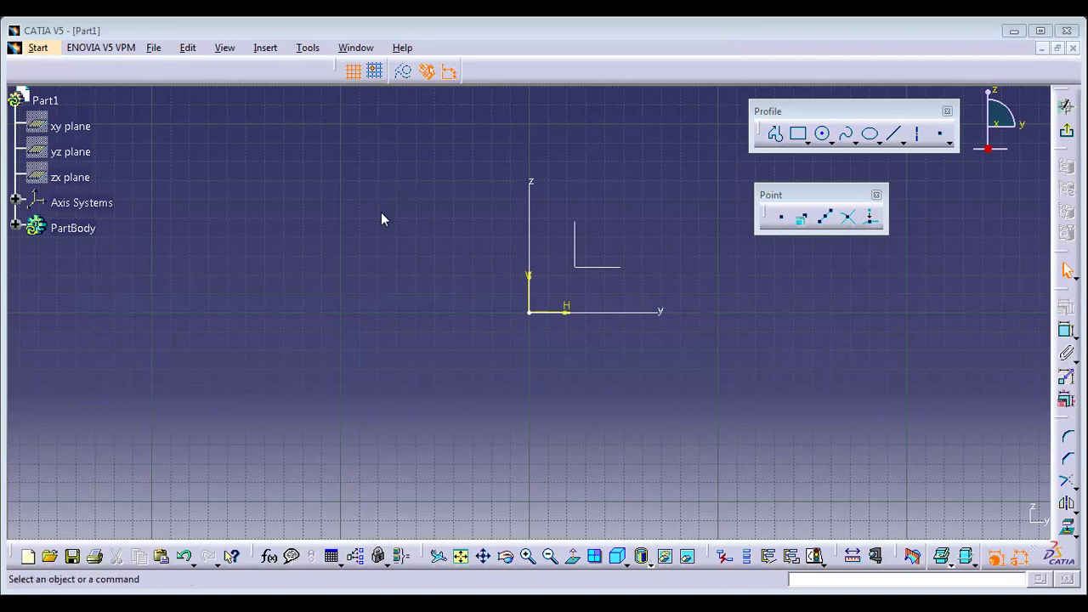
click(265, 48)
mouse_move(302, 124)
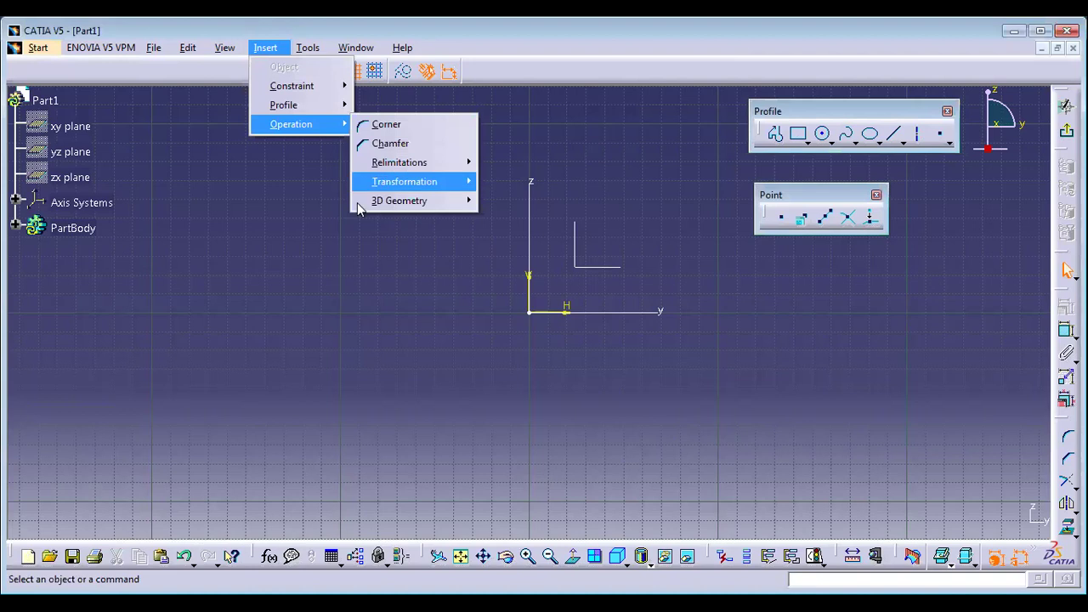
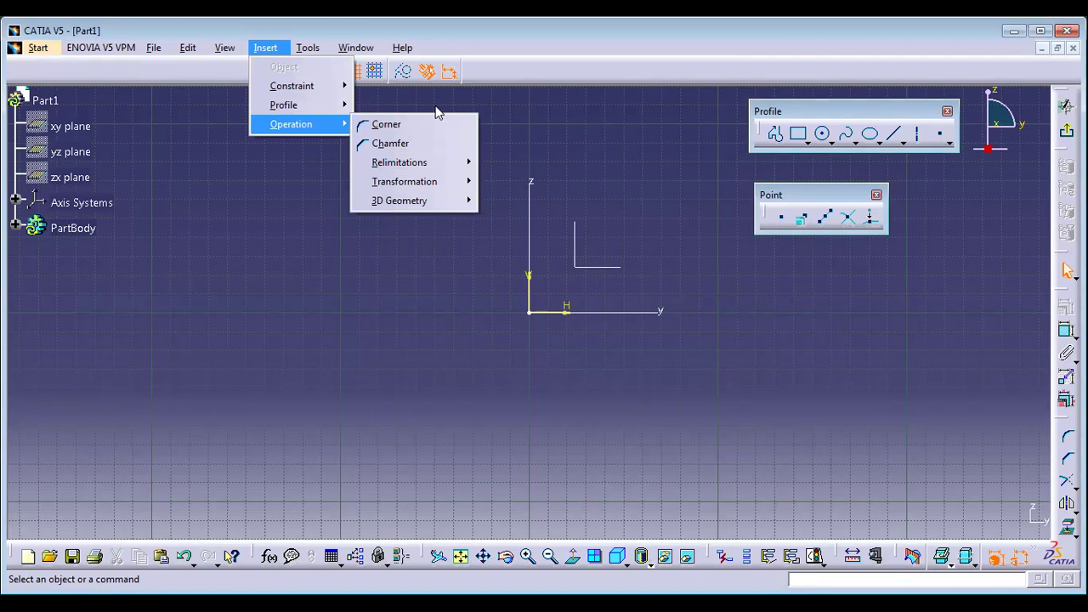
click(606, 132)
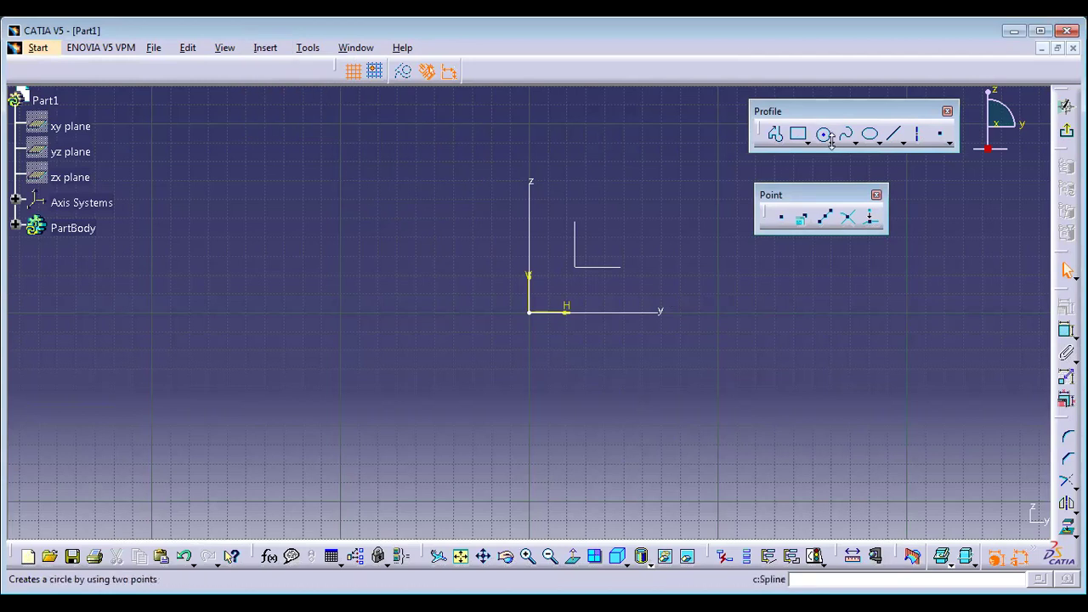
Sketch a freehand rectangle enclosing the sketch origin.
click(799, 136)
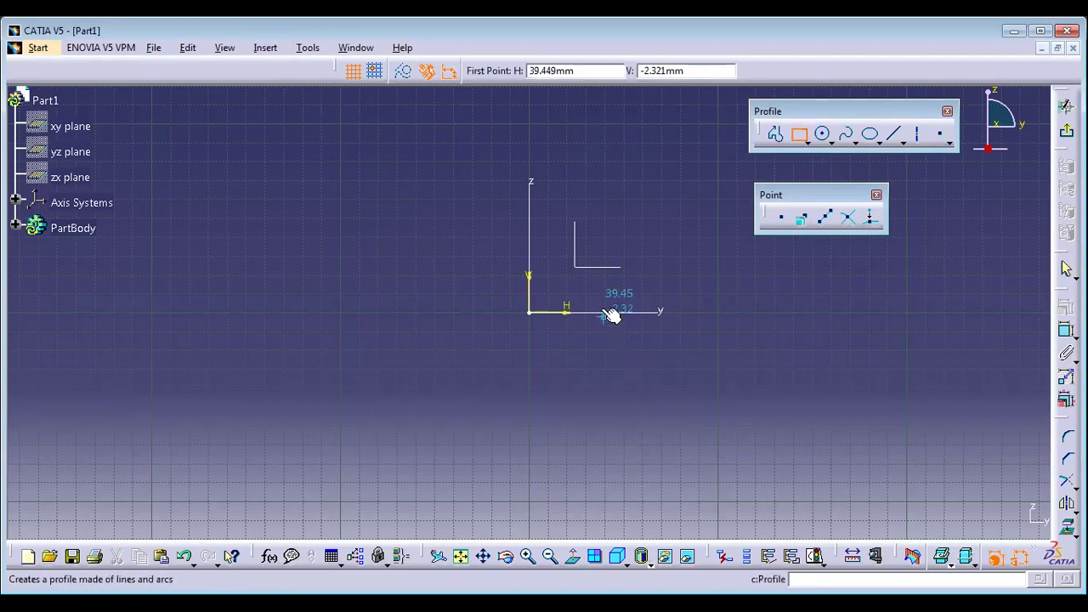
click(472, 234)
click(712, 423)
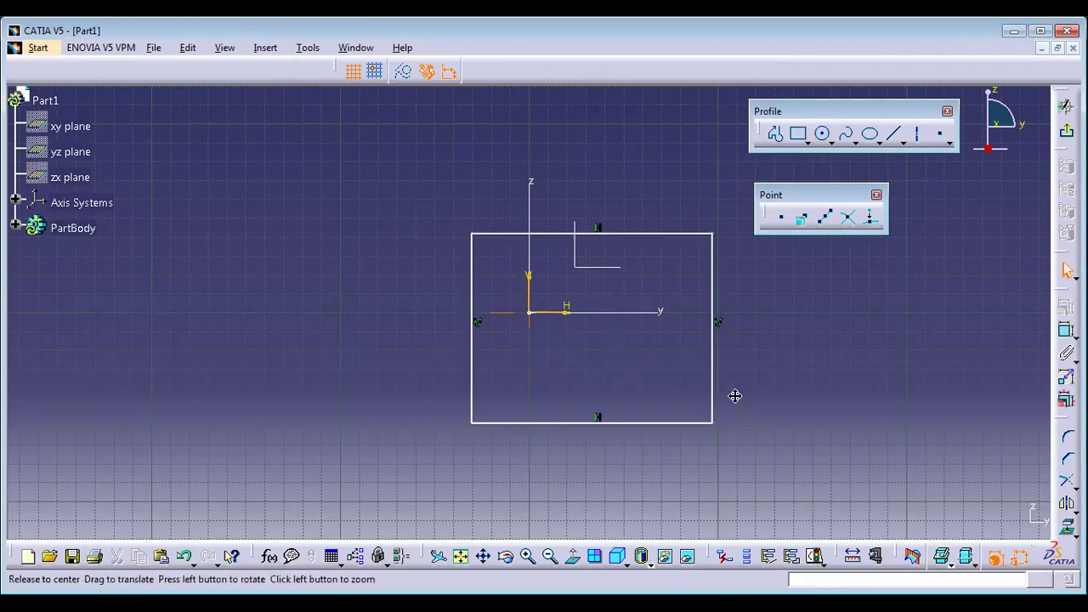
middle_drag(735, 395, 583, 393)
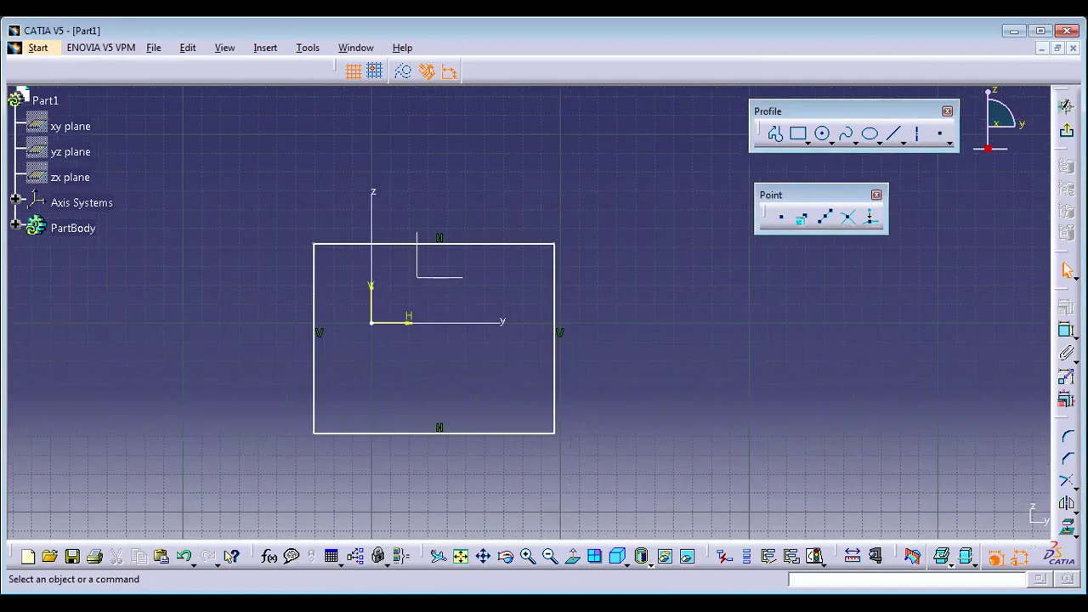
Undock the Operation toolbar and place it in the graphics area below the Point toolbar.
click(1065, 398)
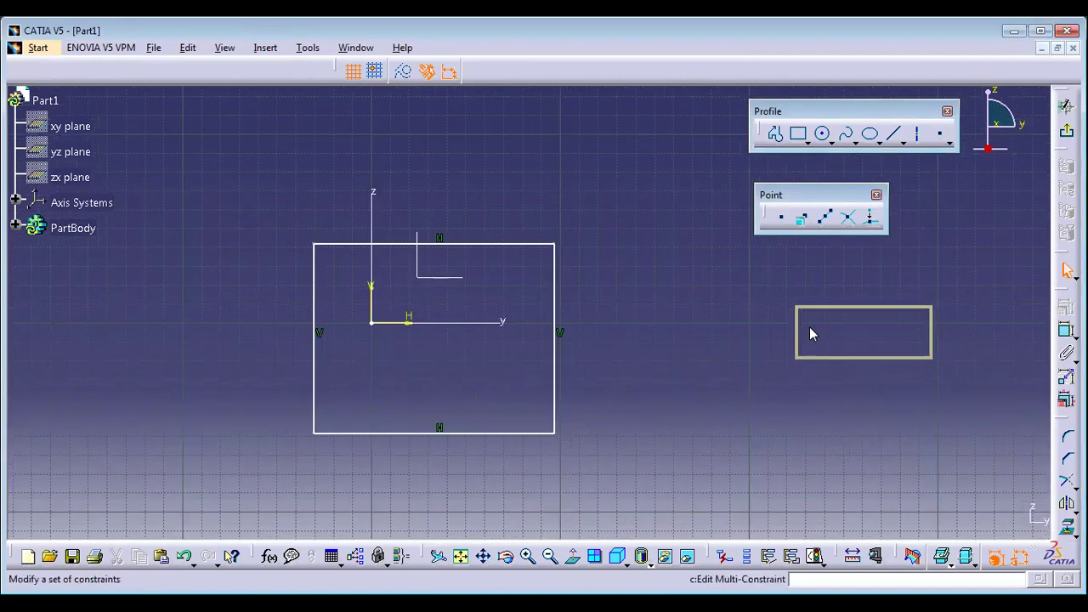
drag(809, 334, 805, 328)
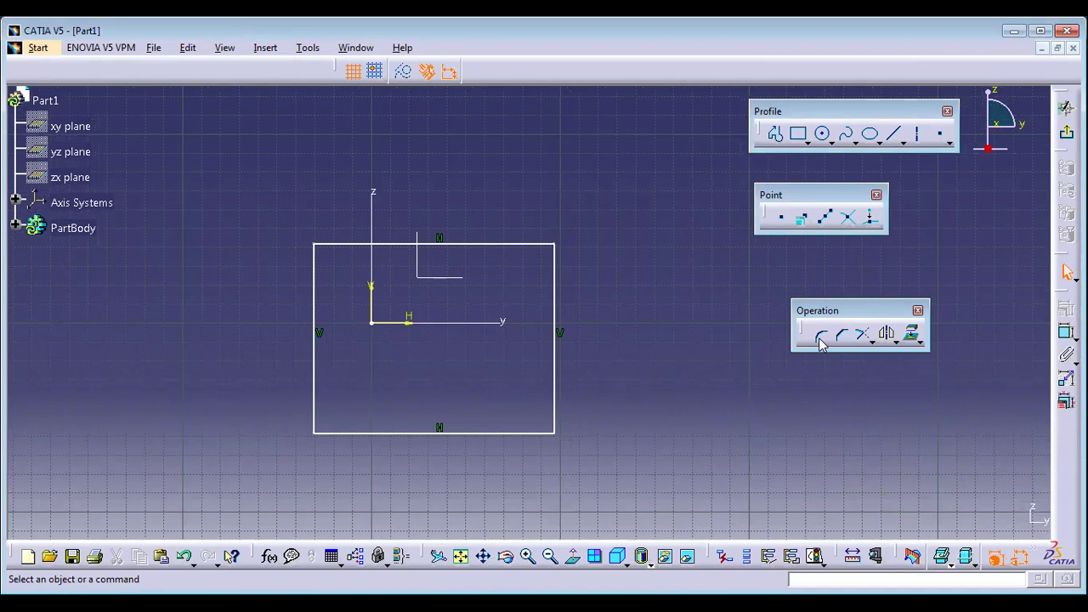
Round the rectangle's upper-left corner with a radius of about 38 mm, and undo the corner.
click(820, 334)
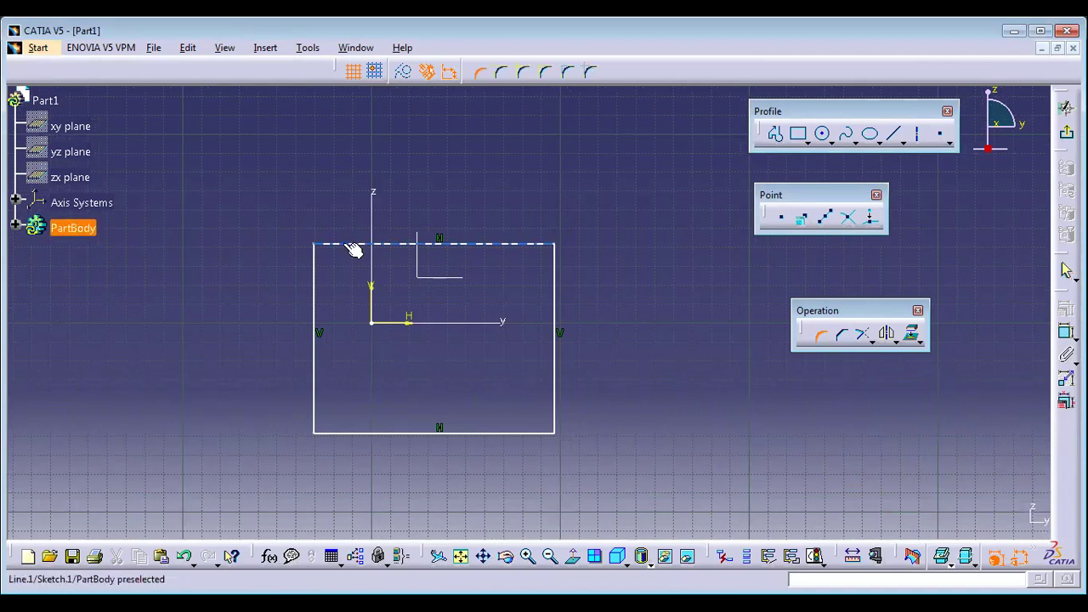
click(355, 244)
click(318, 283)
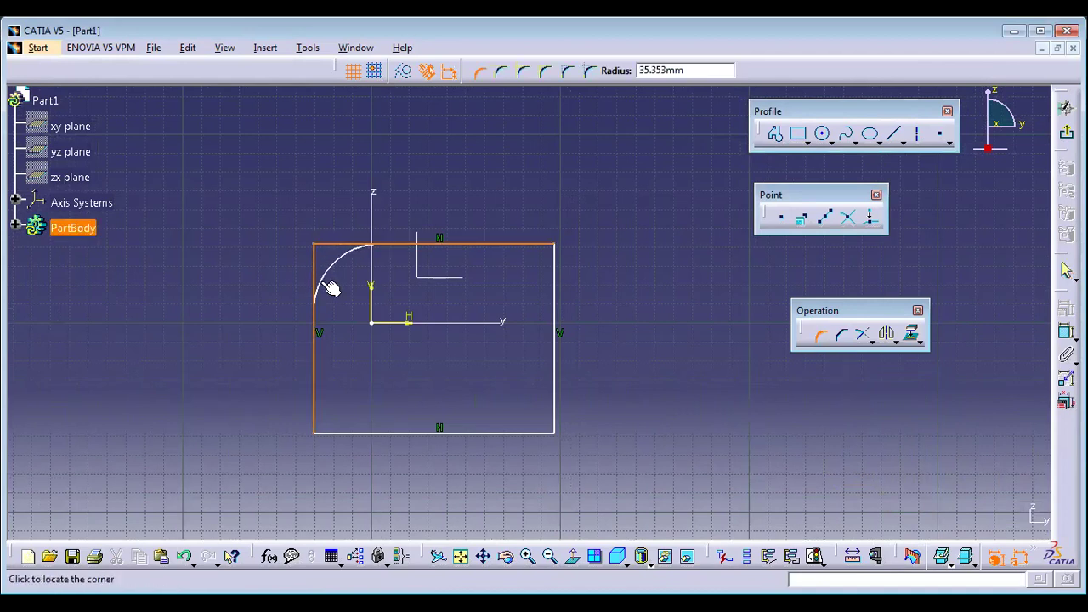
click(338, 278)
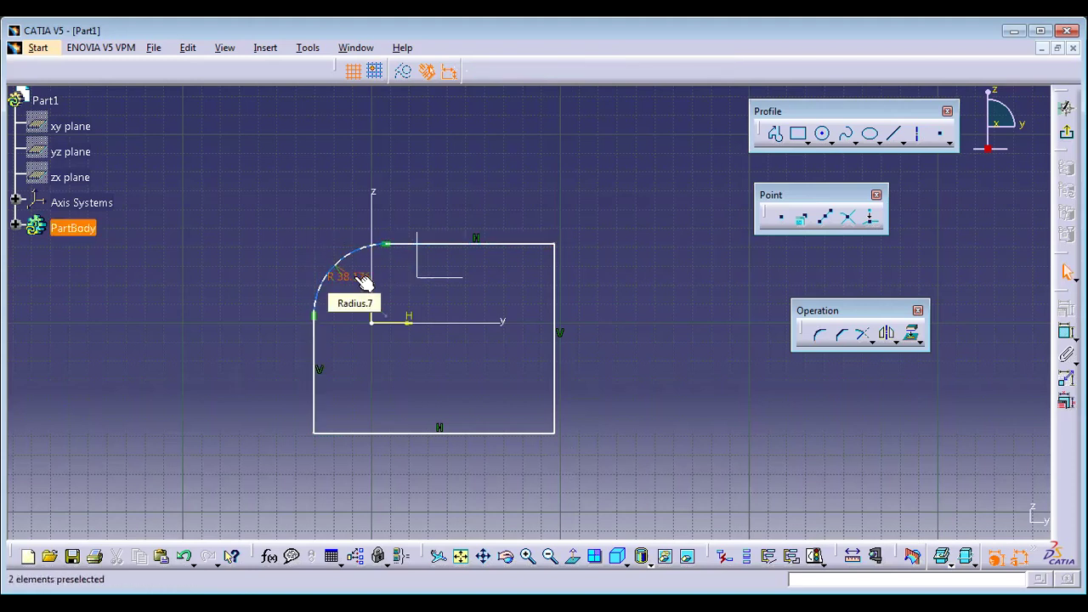
key(ctrl+z)
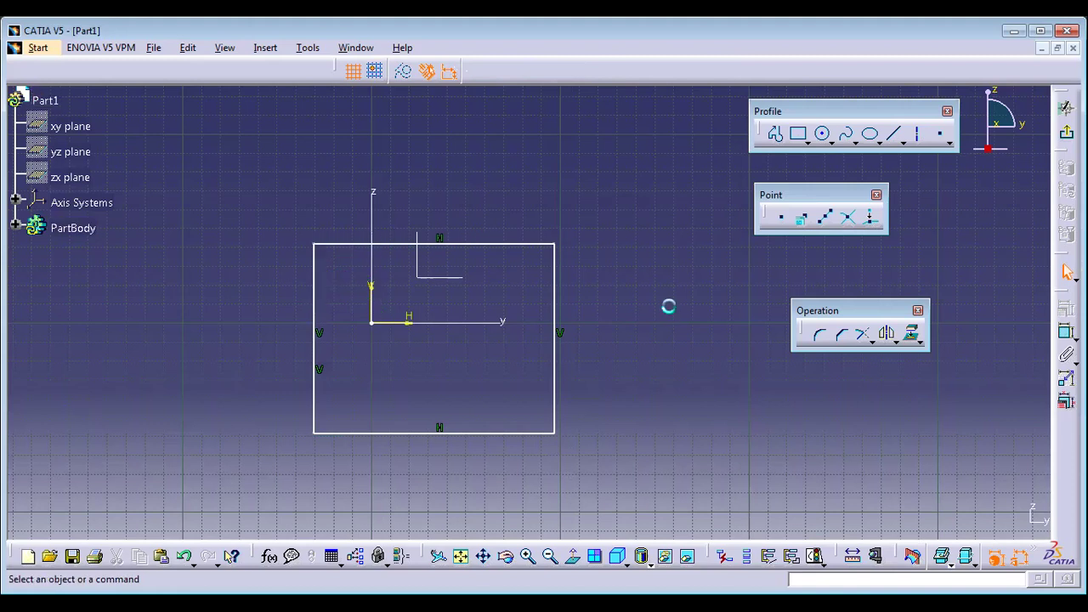
Chamfer the rectangle's lower-right corner at 45° with a length of about 55 mm, and reposition its angle dimension beside the chamfer.
click(841, 337)
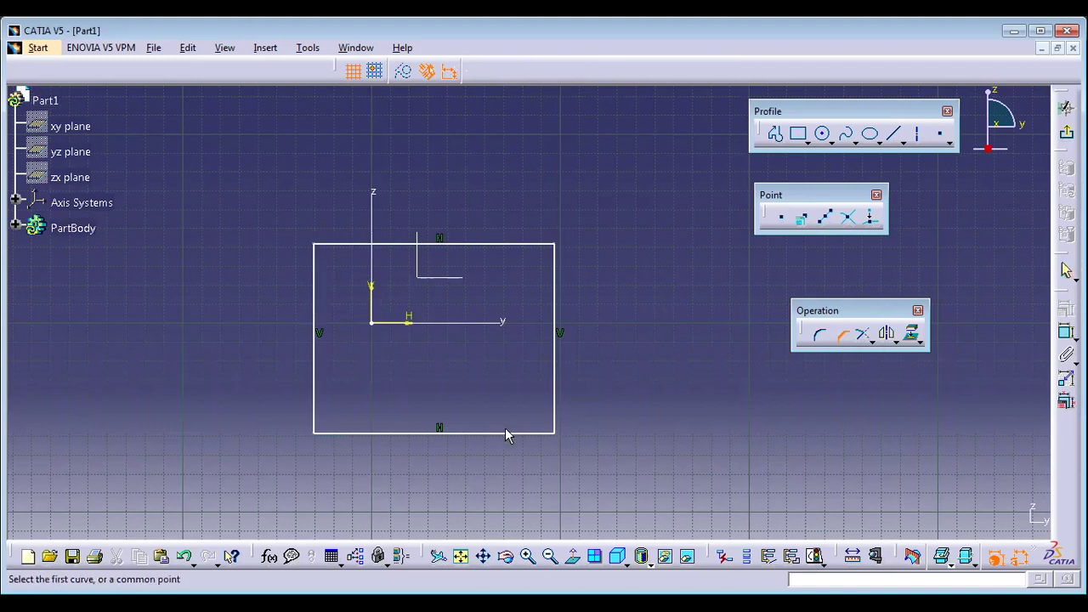
click(553, 396)
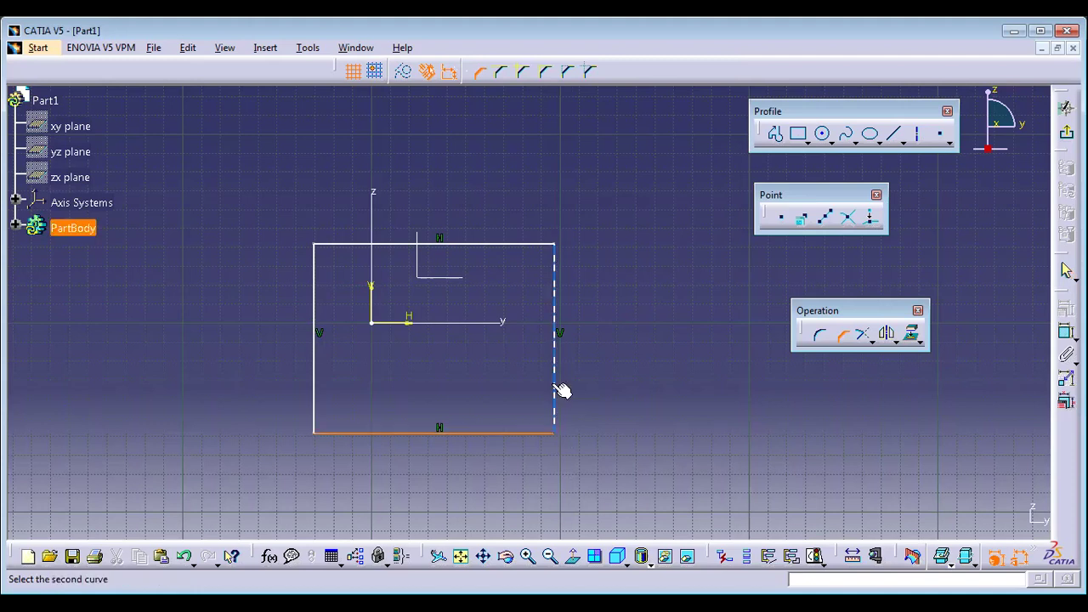
click(556, 391)
click(527, 400)
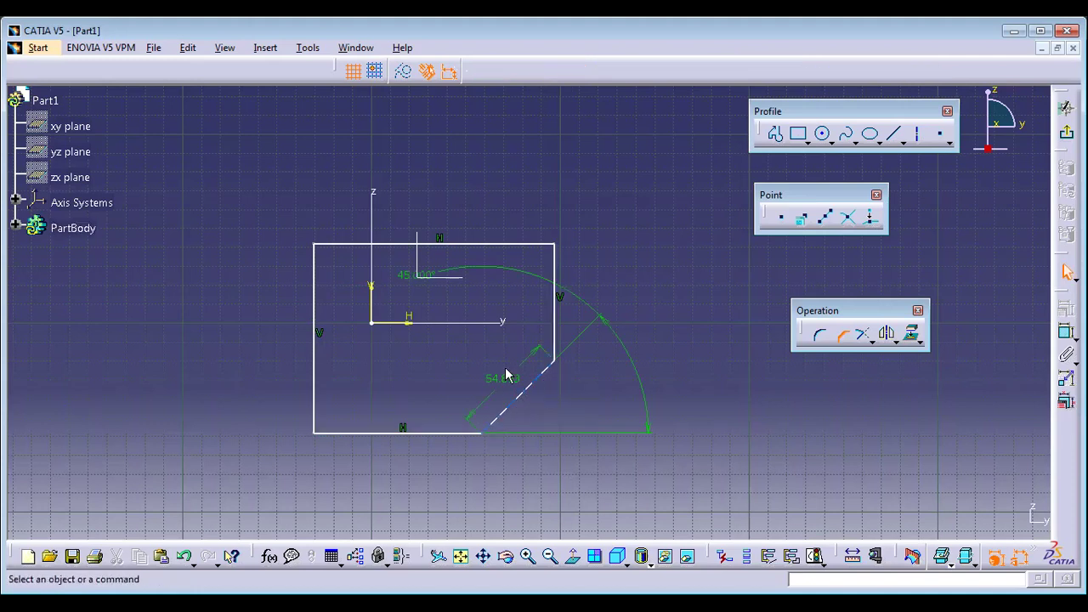
click(477, 282)
drag(527, 295, 595, 389)
click(740, 383)
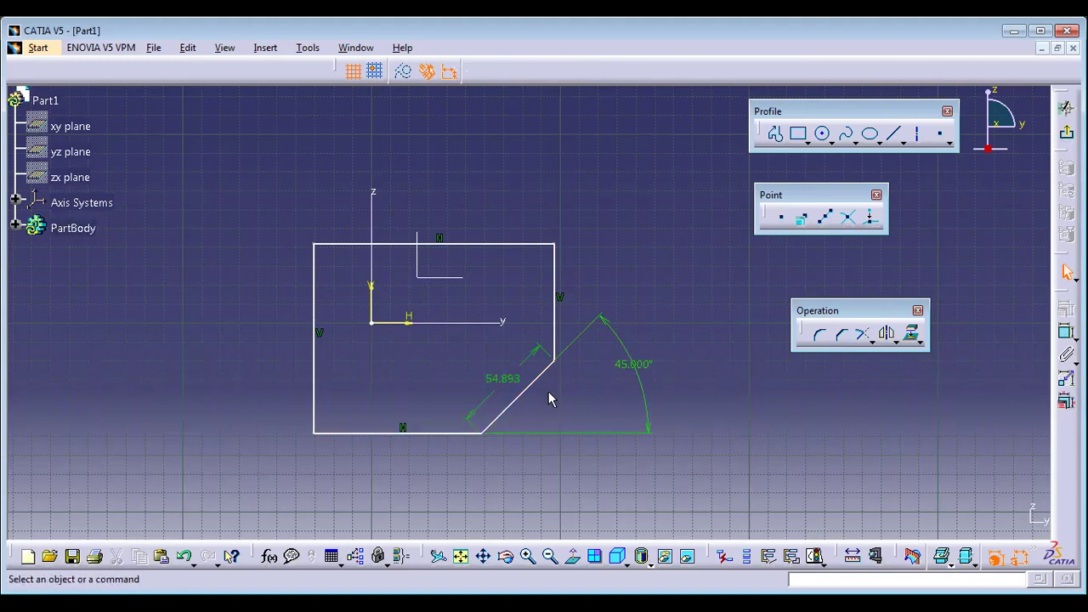
Undo the chamfer and the rectangle to clear the sketch.
key(ctrl+z)
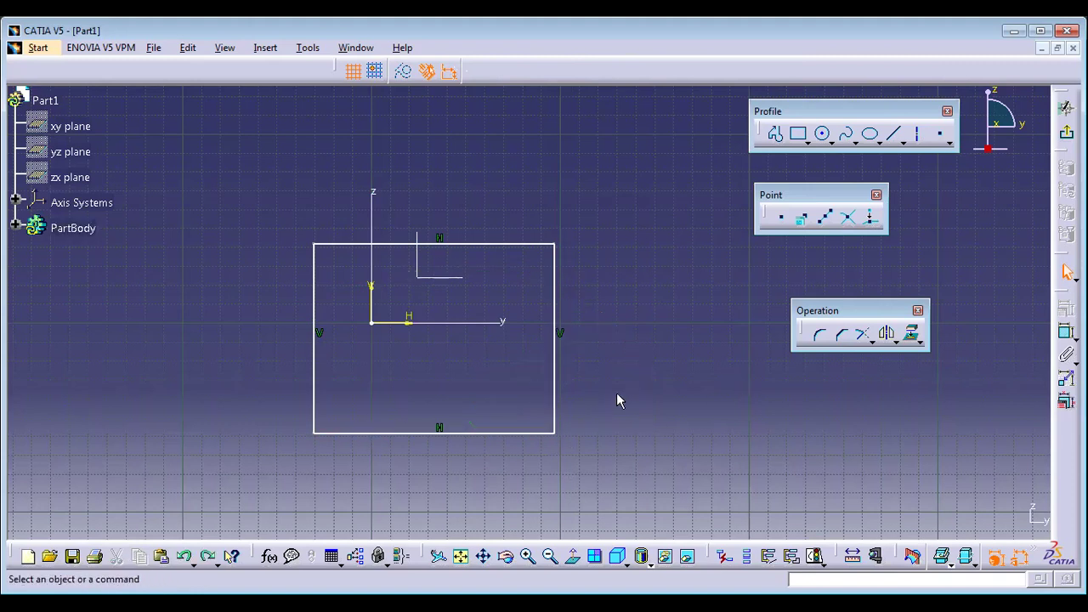
key(ctrl+z)
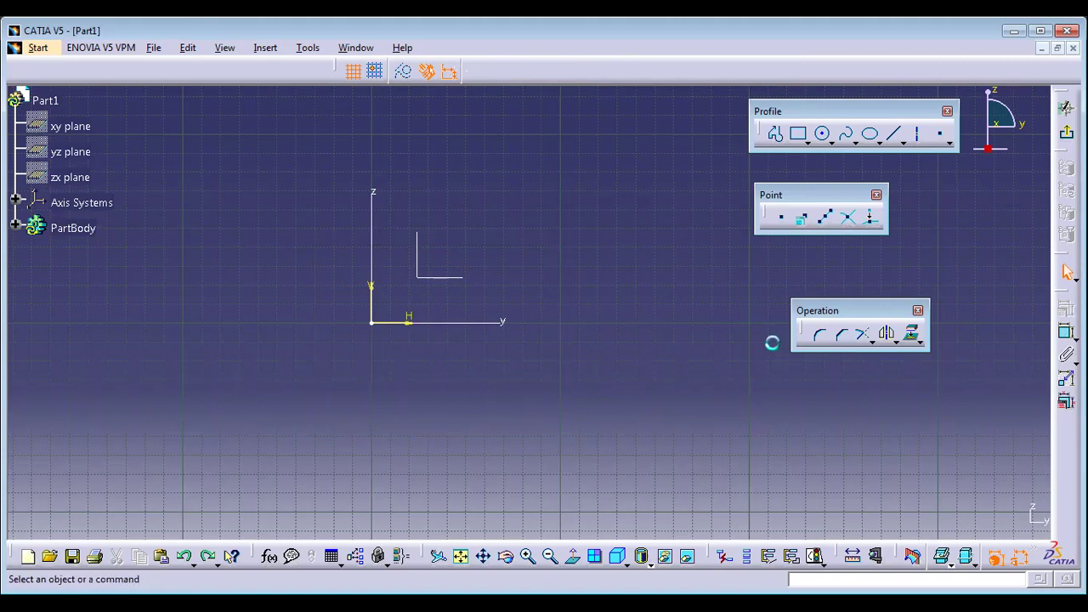
Detach the Relimitations tools as a floating toolbar and place it below the Operation toolbar.
middle_drag(561, 327, 675, 357)
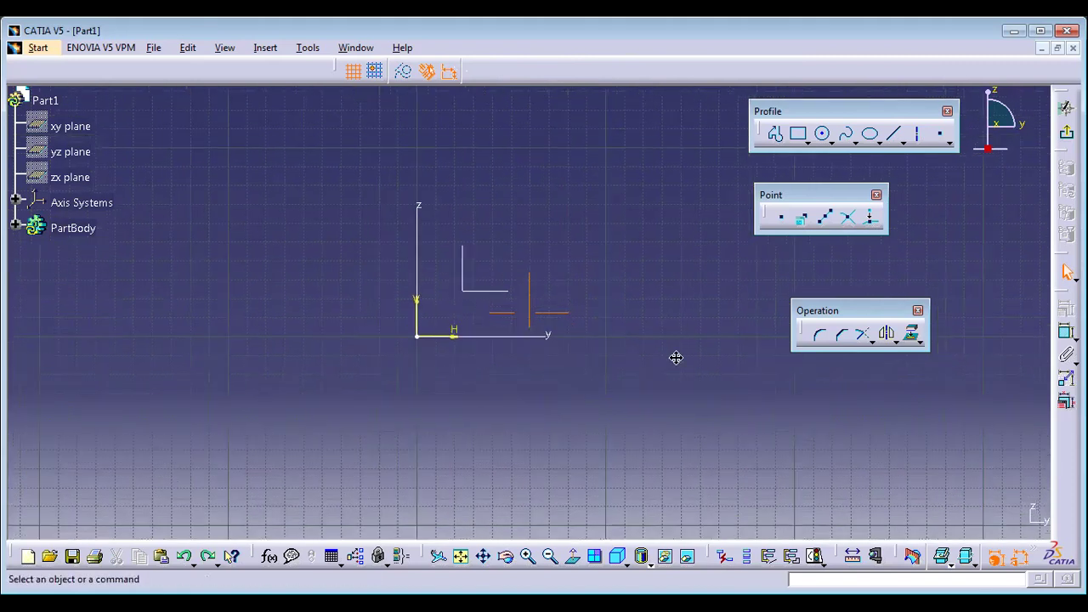
click(873, 342)
drag(880, 348, 815, 425)
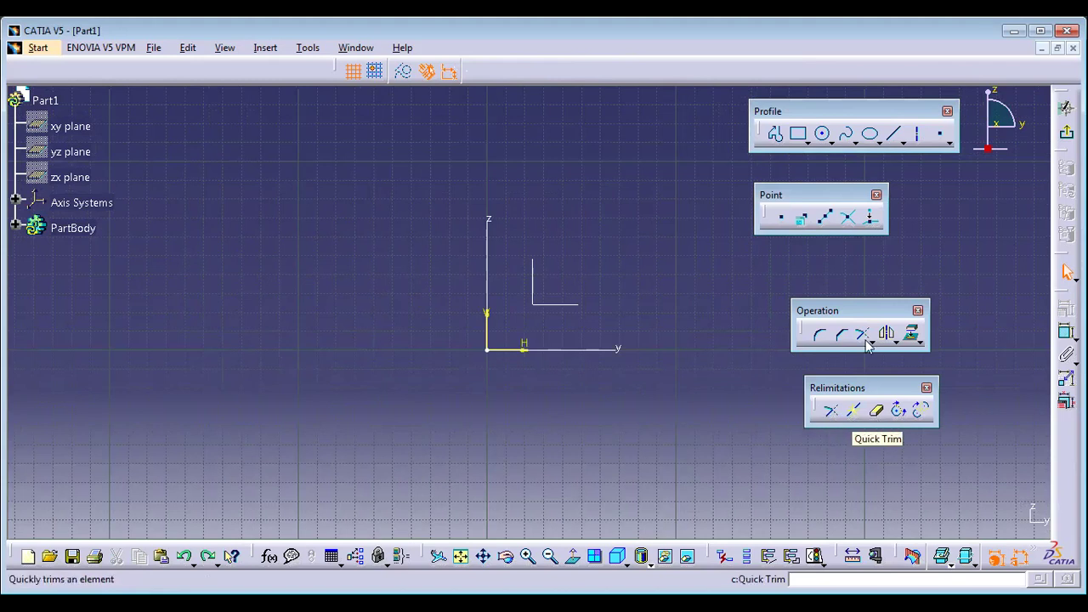
Sketch a rectangle beside the vertical axis, on its negative H side, and a diagonal line crossing its upper and lower edges.
key(ctrl+y)
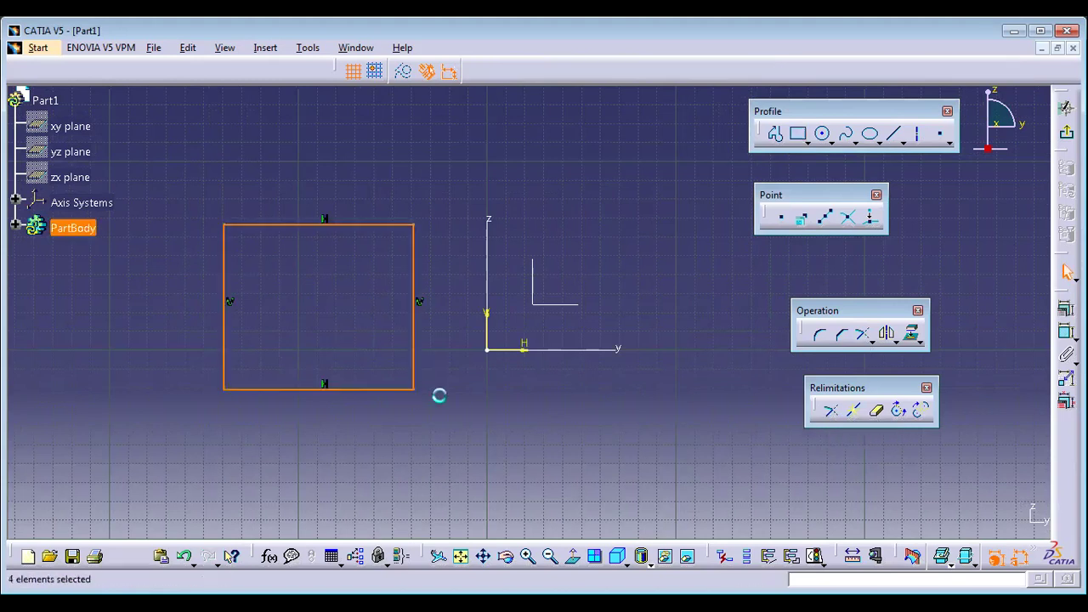
click(895, 134)
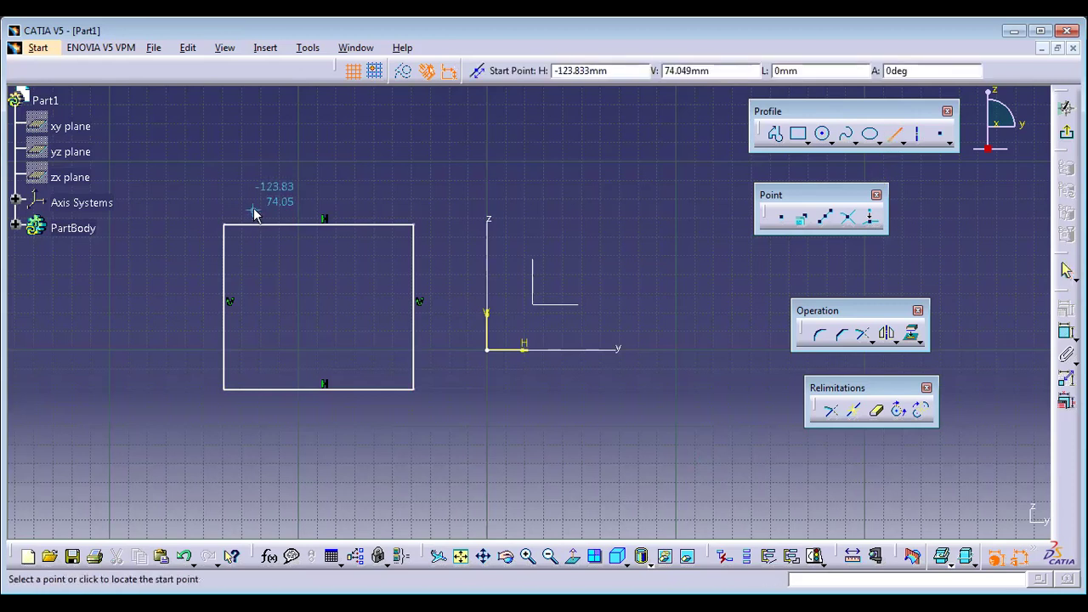
click(251, 194)
click(403, 451)
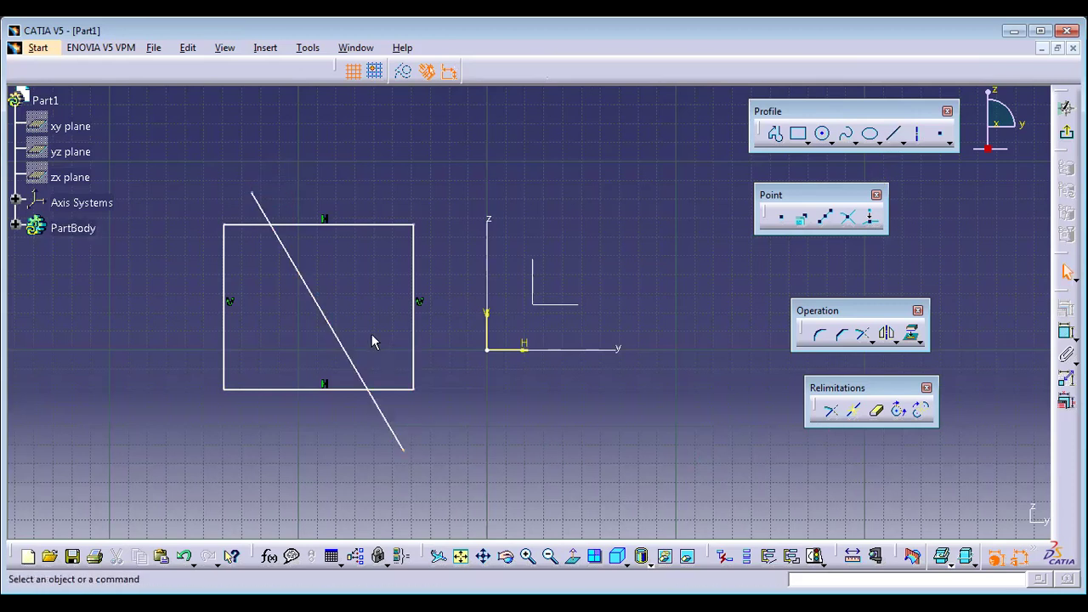
Use Trim on the diagonal line, previewing cuts at the rectangle's lower edge, and place its lower end slightly beyond its original endpoint.
click(831, 414)
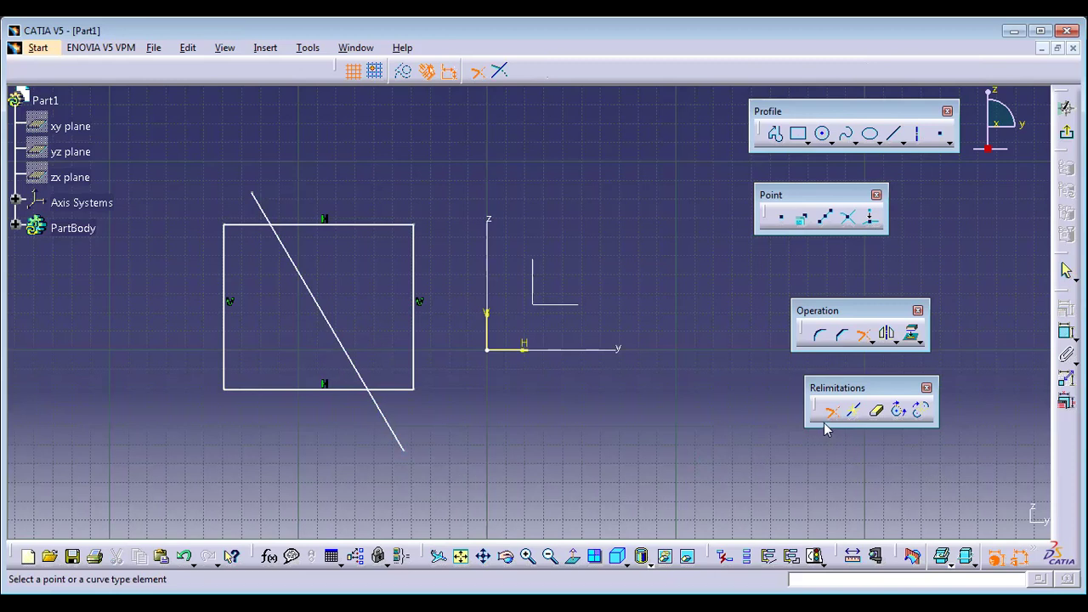
click(328, 320)
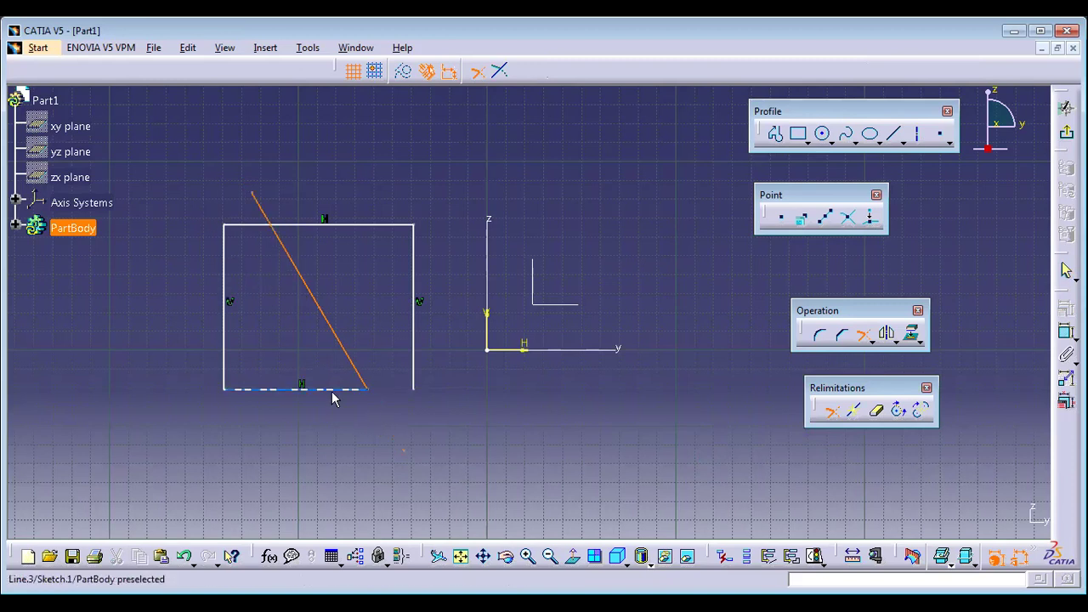
click(389, 413)
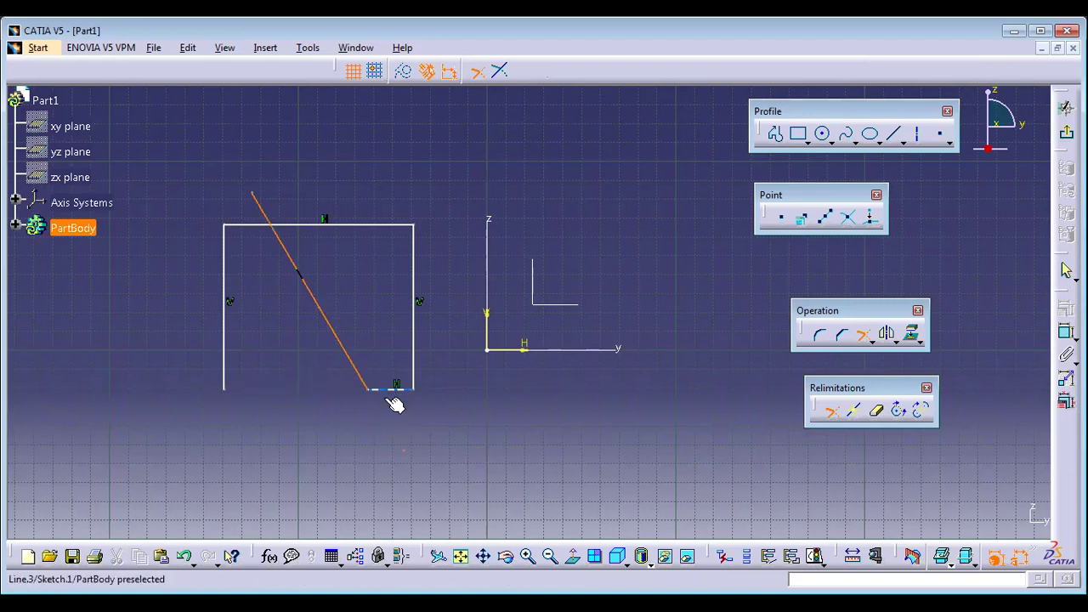
click(360, 393)
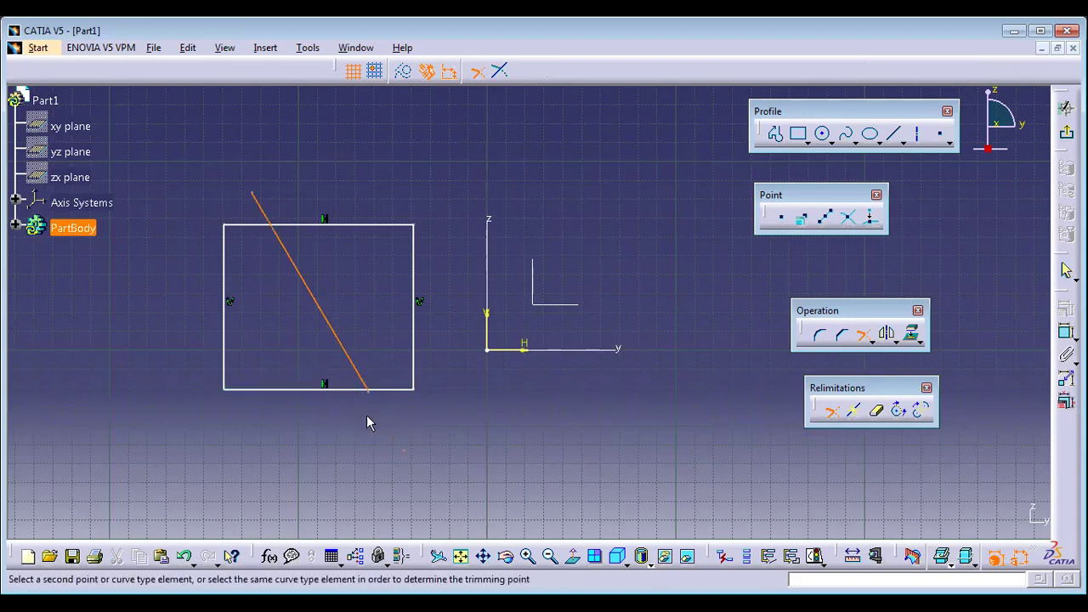
click(414, 452)
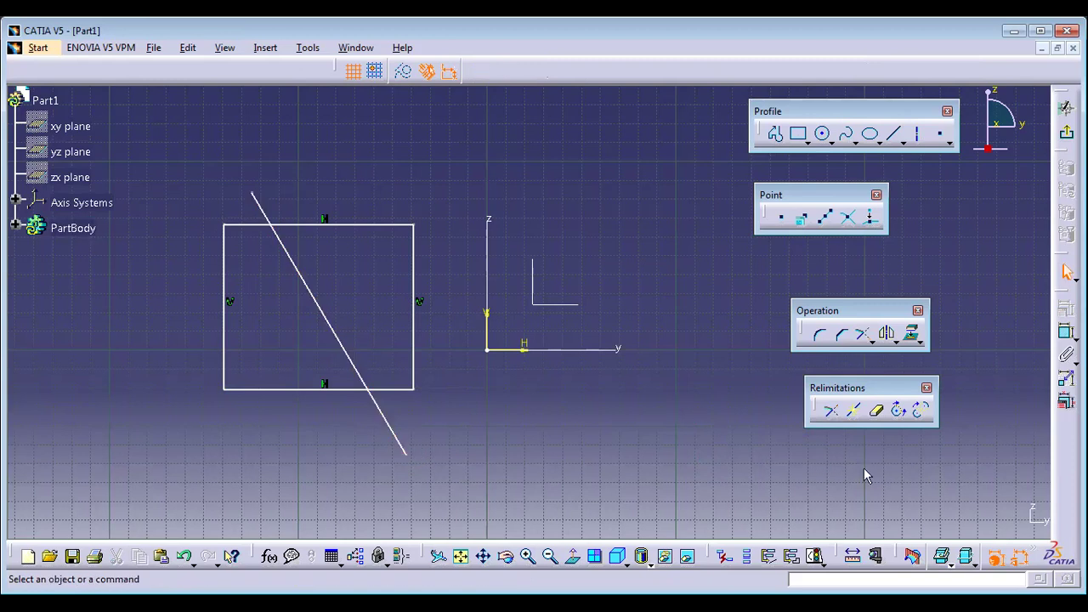
Quick Trim the diagonal's inner segment, the rectangle's edges and all remaining line pieces until the sketch contains no drawn geometry.
click(878, 416)
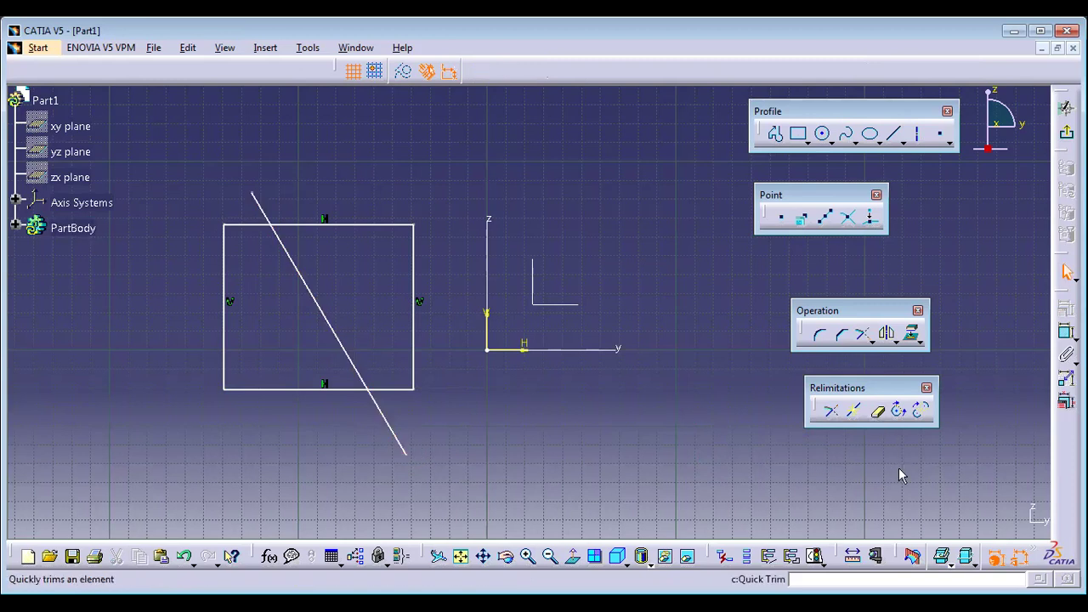
click(323, 267)
click(224, 333)
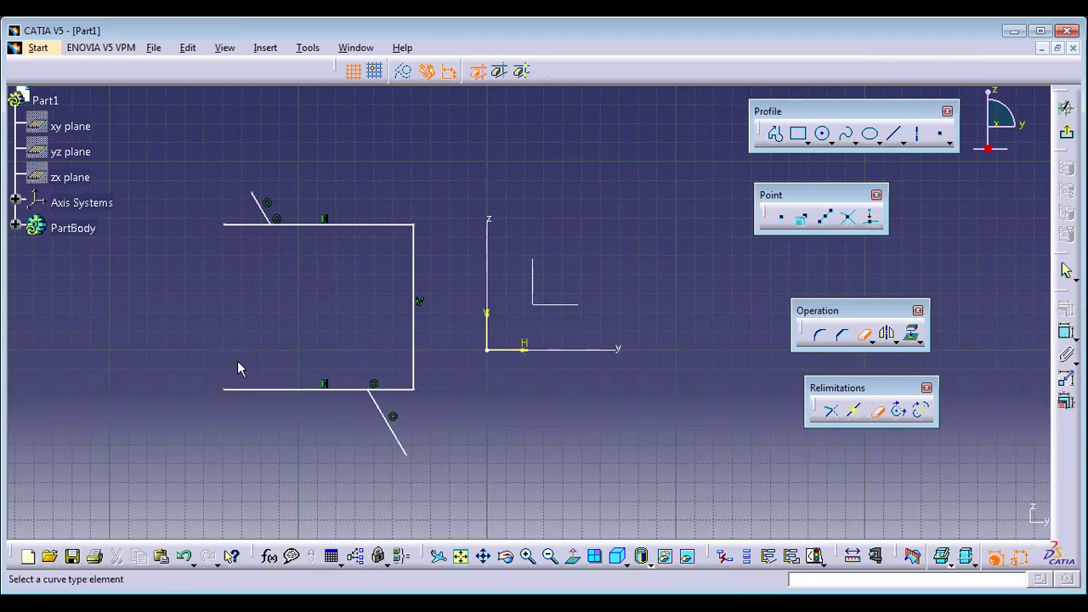
click(265, 389)
click(388, 417)
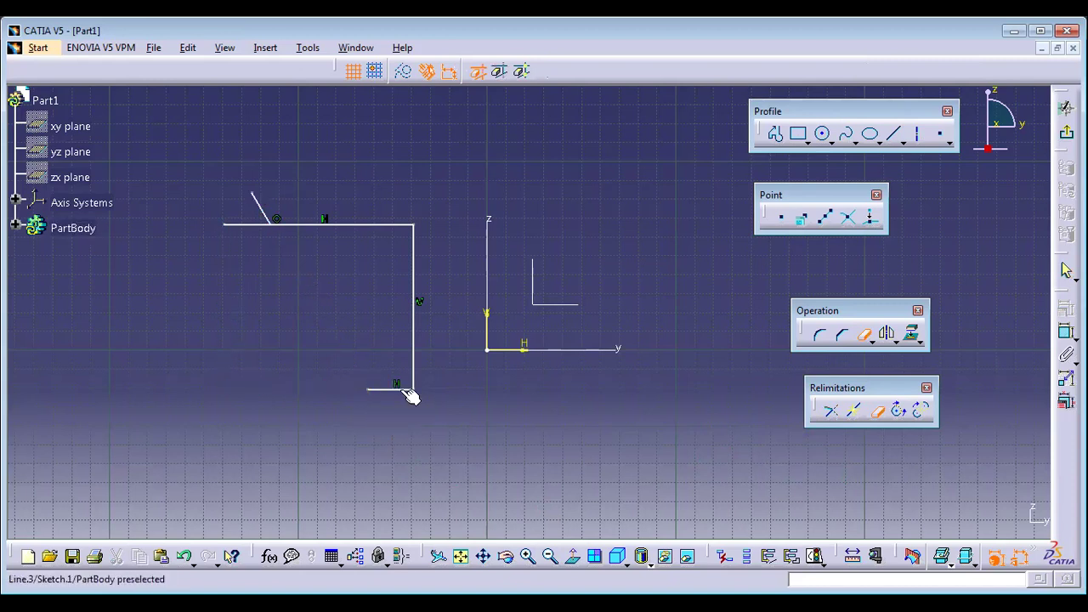
click(408, 391)
click(416, 344)
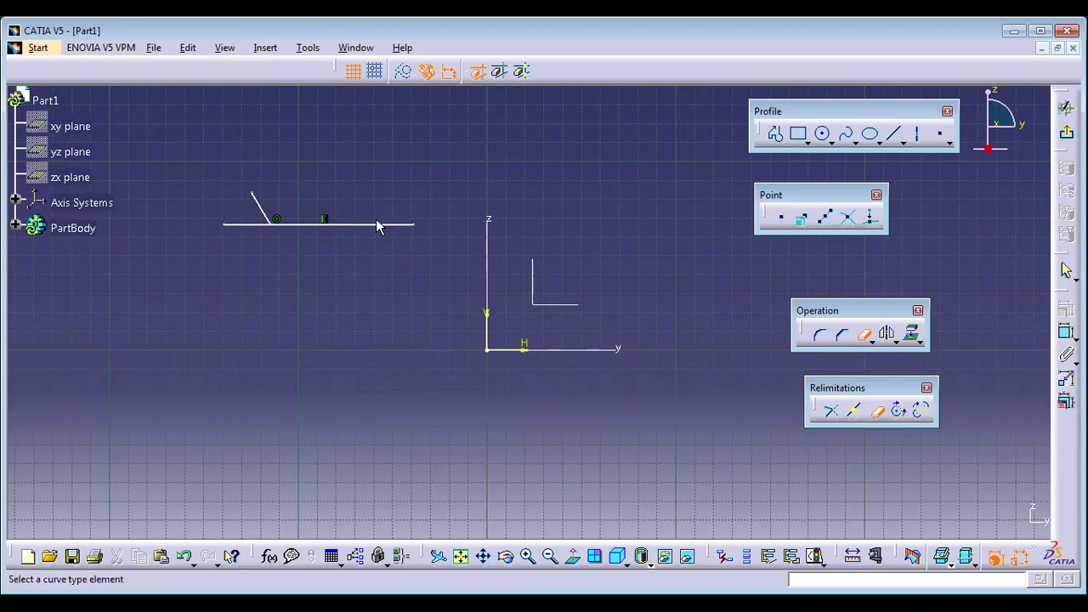
click(296, 228)
click(259, 207)
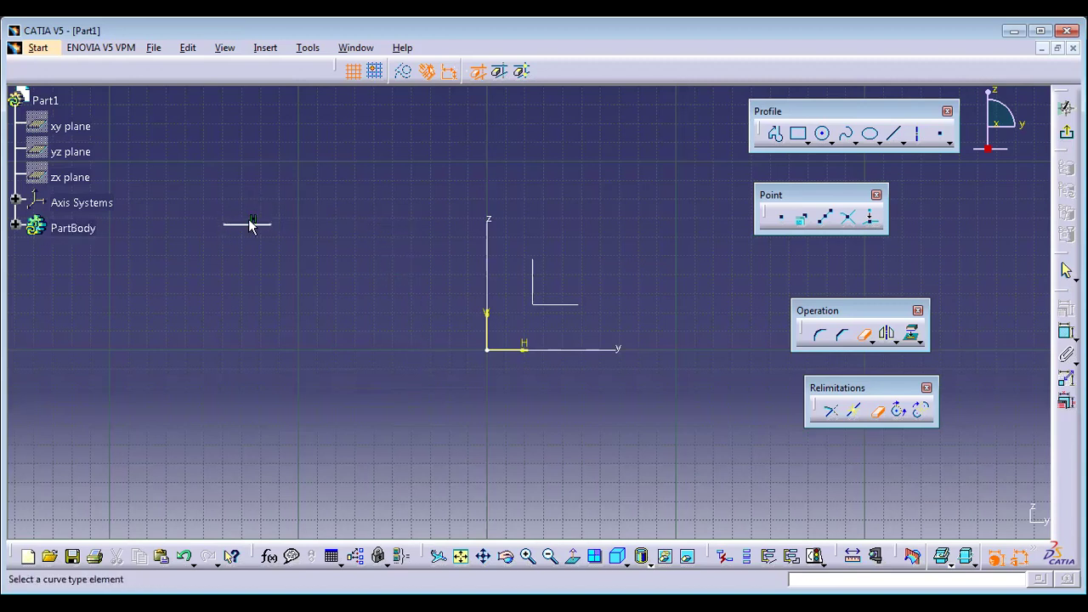
click(250, 225)
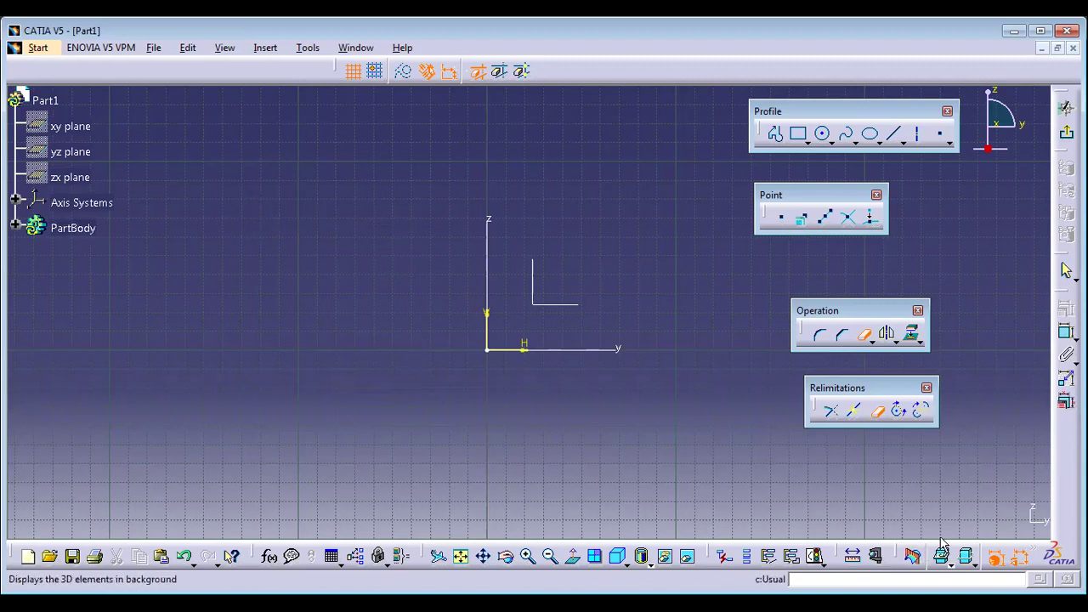
Leave Quick Trim and sketch an open three-point arc on the negative H side of the vertical axis.
click(879, 412)
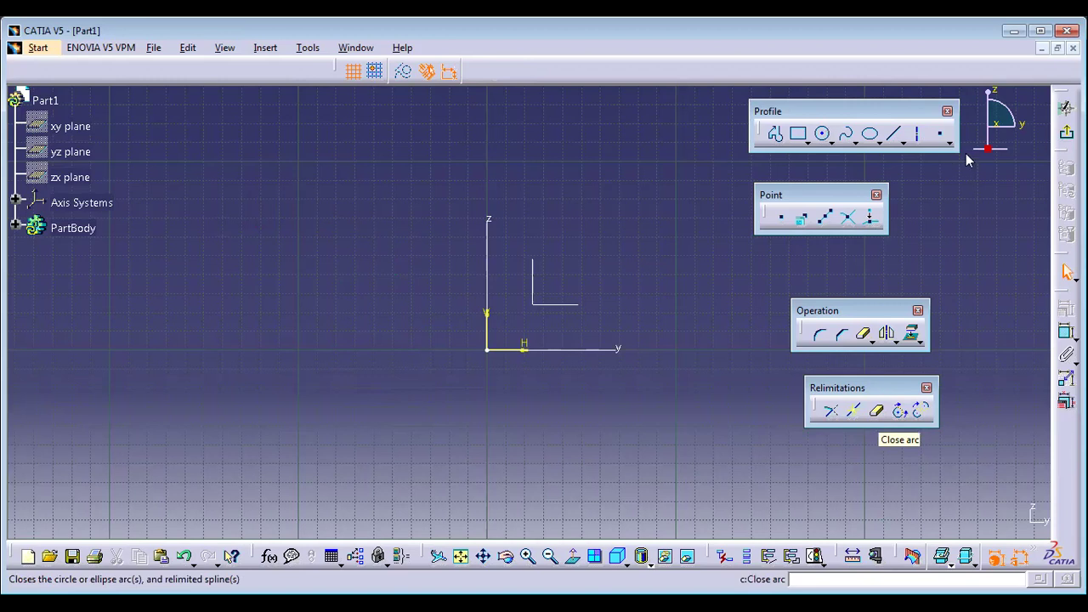
click(831, 142)
click(935, 153)
click(280, 335)
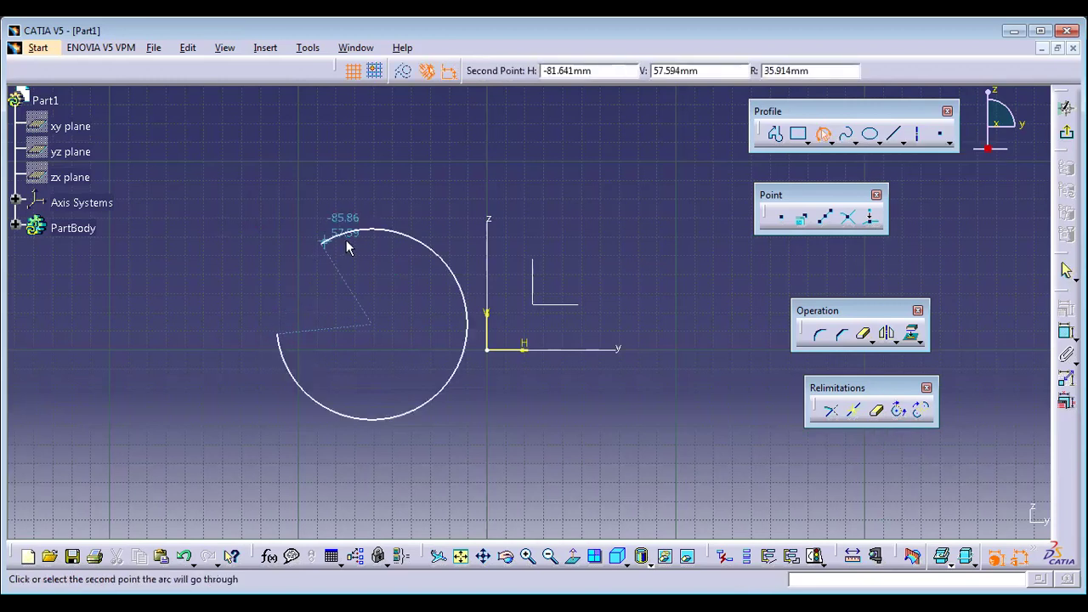
click(406, 292)
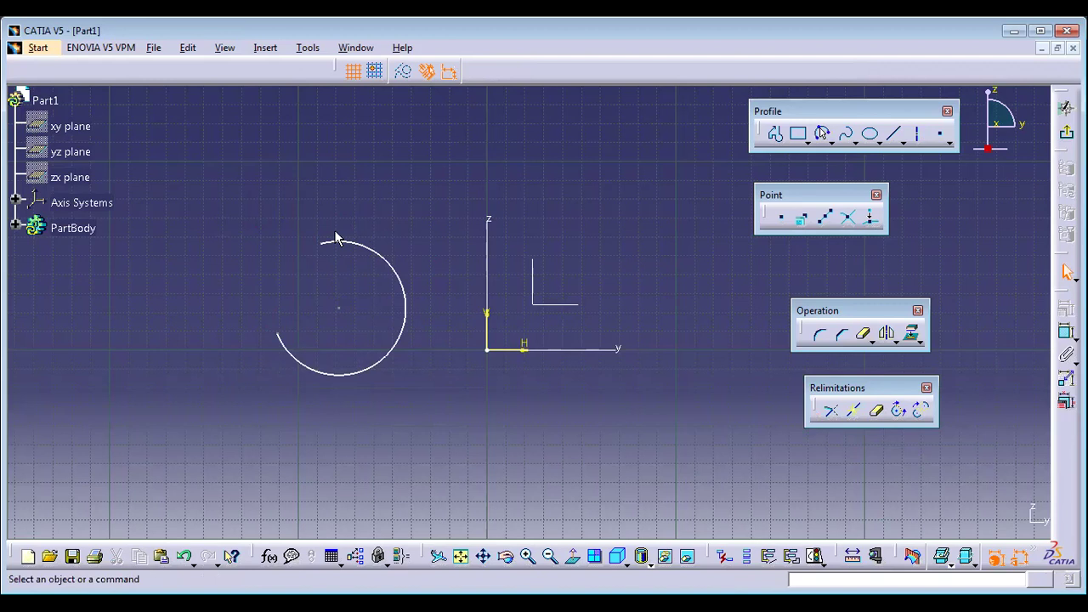
Apply Close Arc to the open arc and undo the closure.
click(898, 411)
click(387, 361)
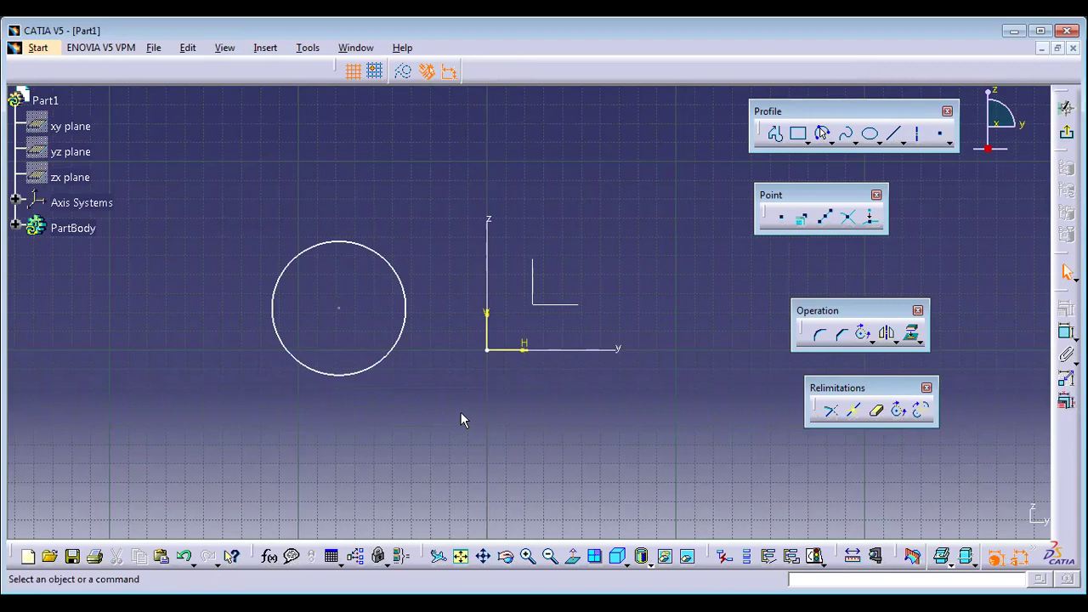
key(ctrl+z)
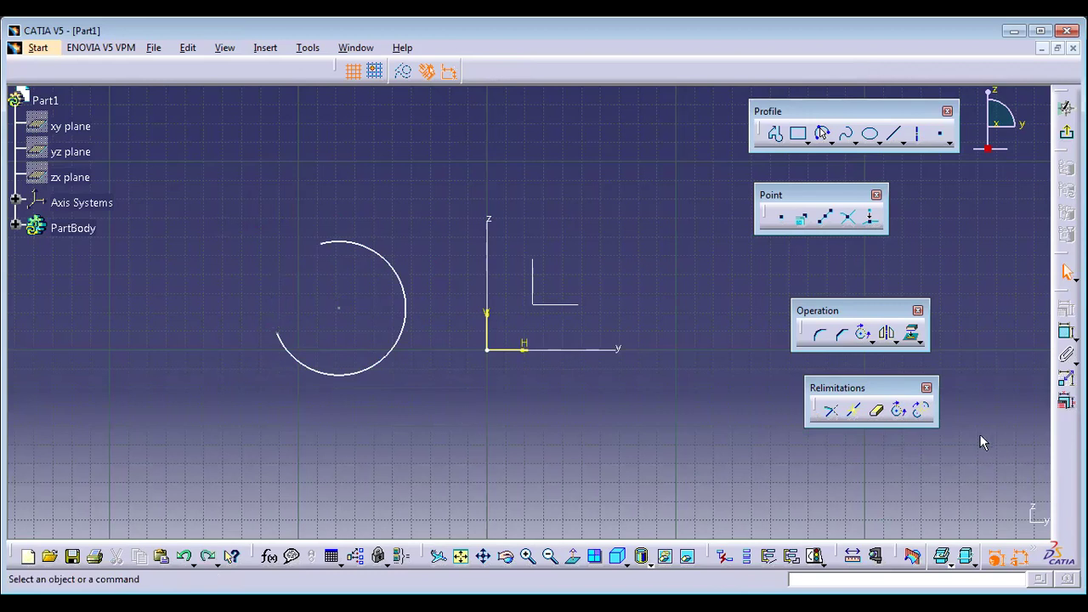
Apply Complement to the open arc, and undo both the complement and the arc.
click(924, 415)
click(405, 330)
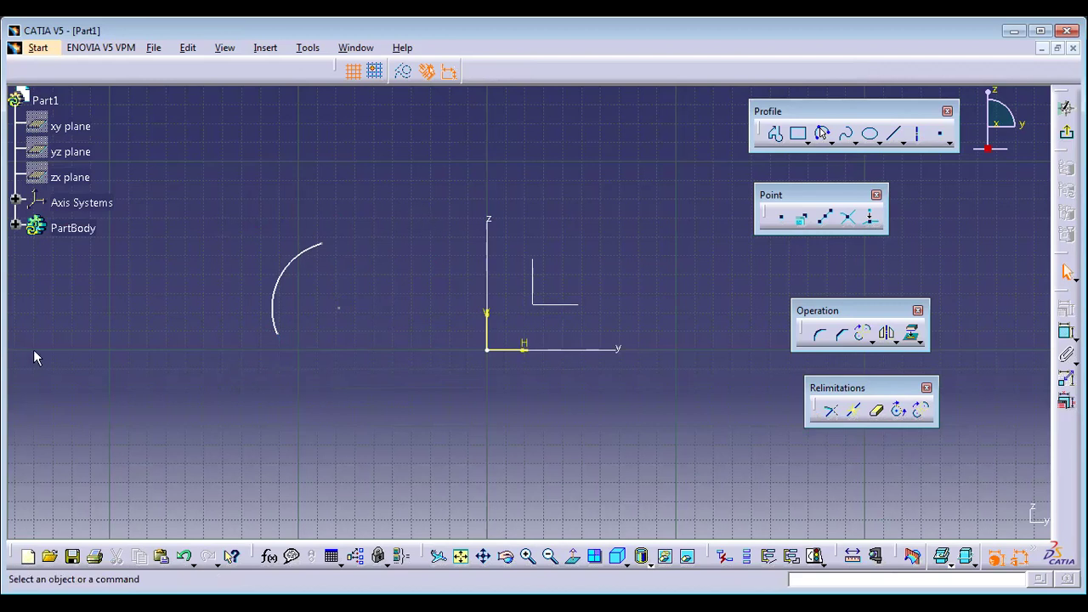
key(ctrl+z)
key(ctrl+z)
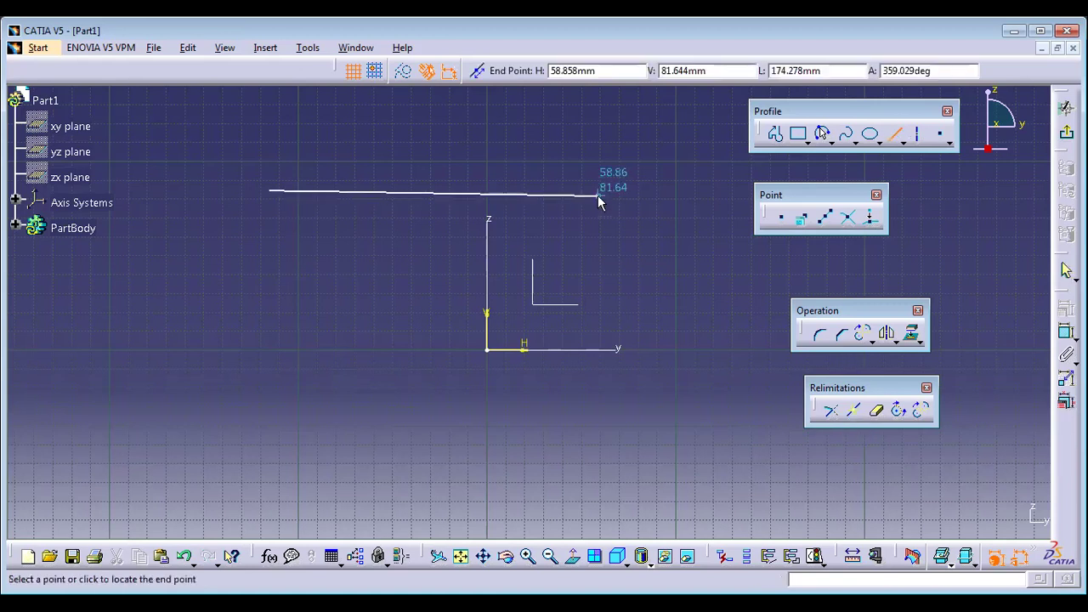
Sketch a horizontal line about 174 mm long crossing above the origin, and Break it slightly on the vertical axis's negative H side.
click(599, 191)
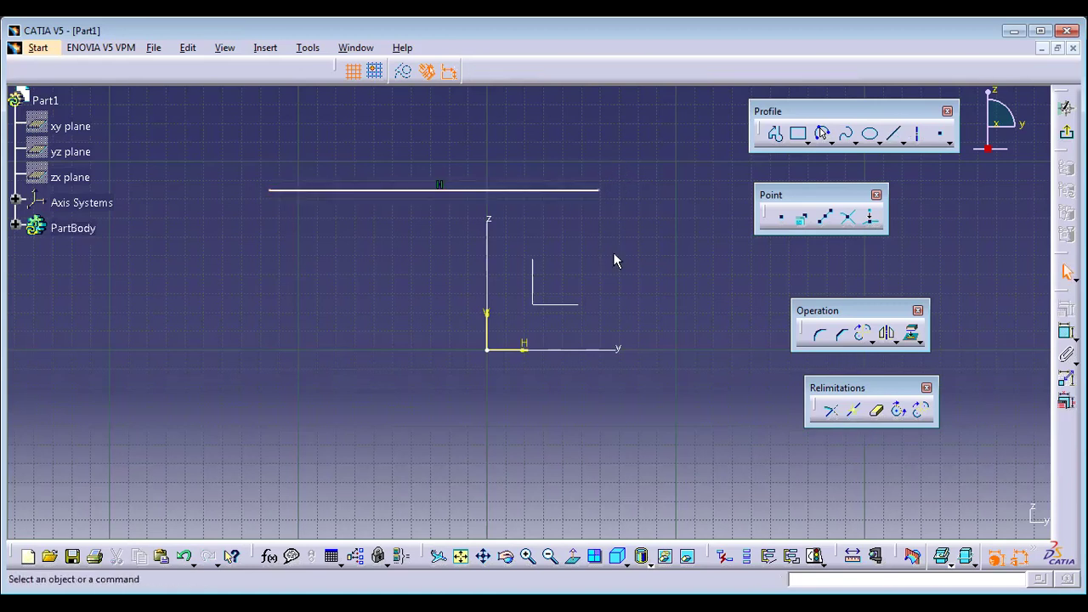
click(491, 191)
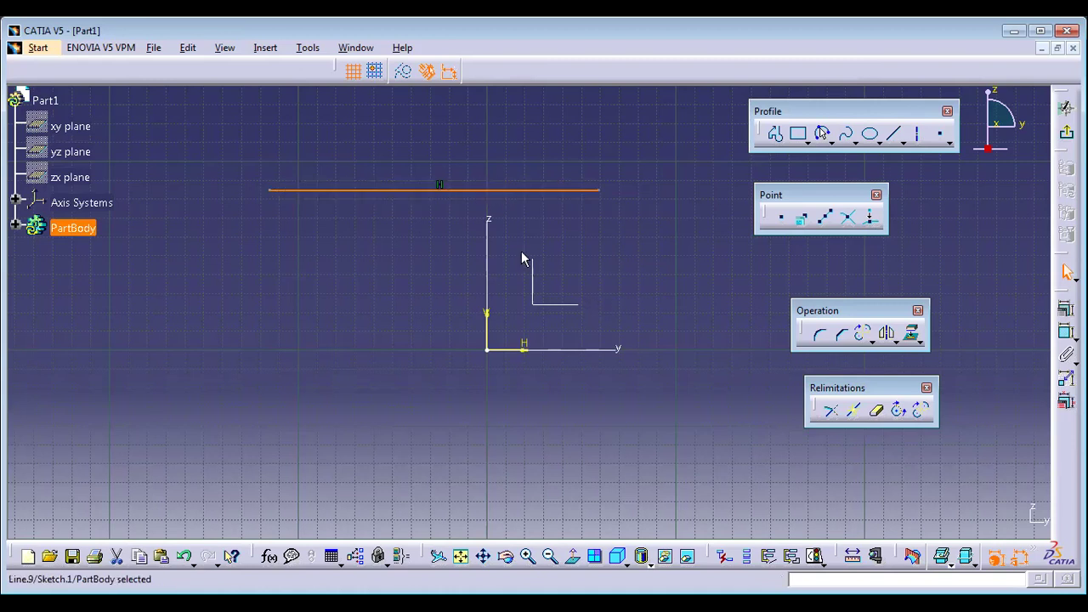
click(615, 312)
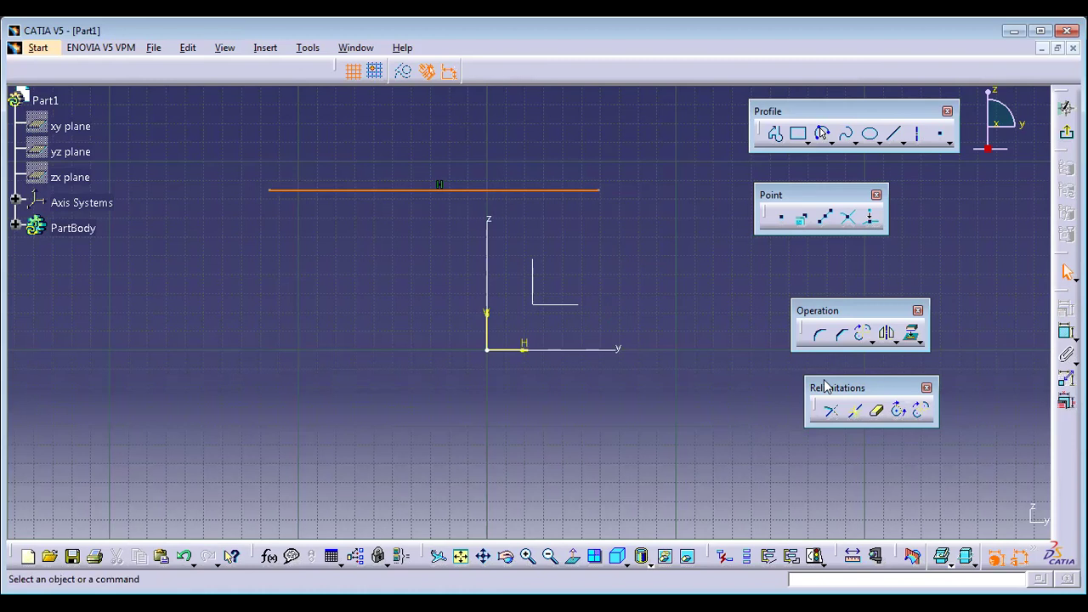
click(588, 190)
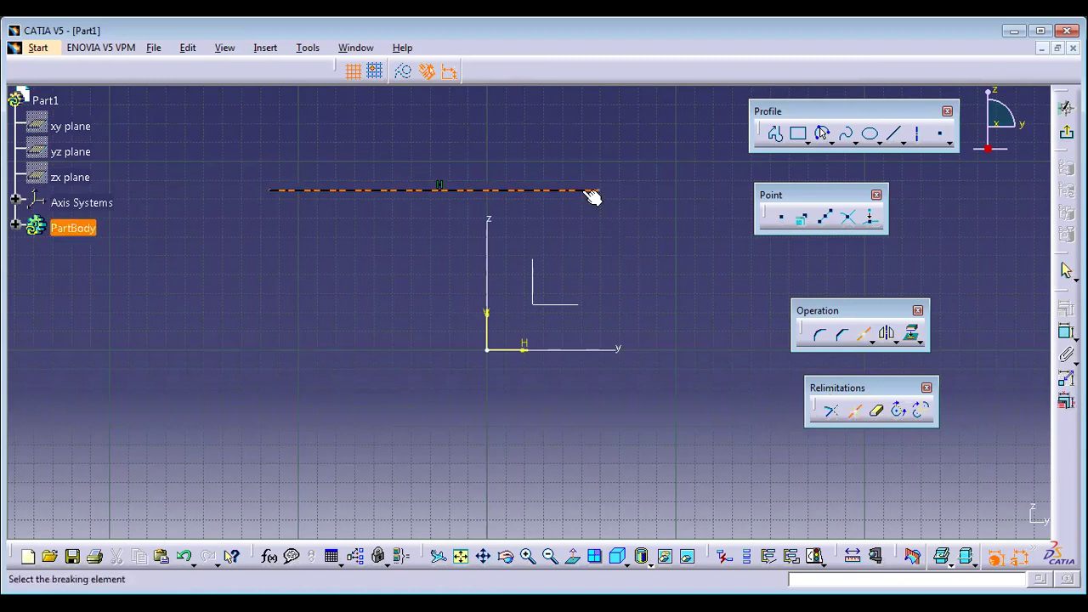
click(471, 194)
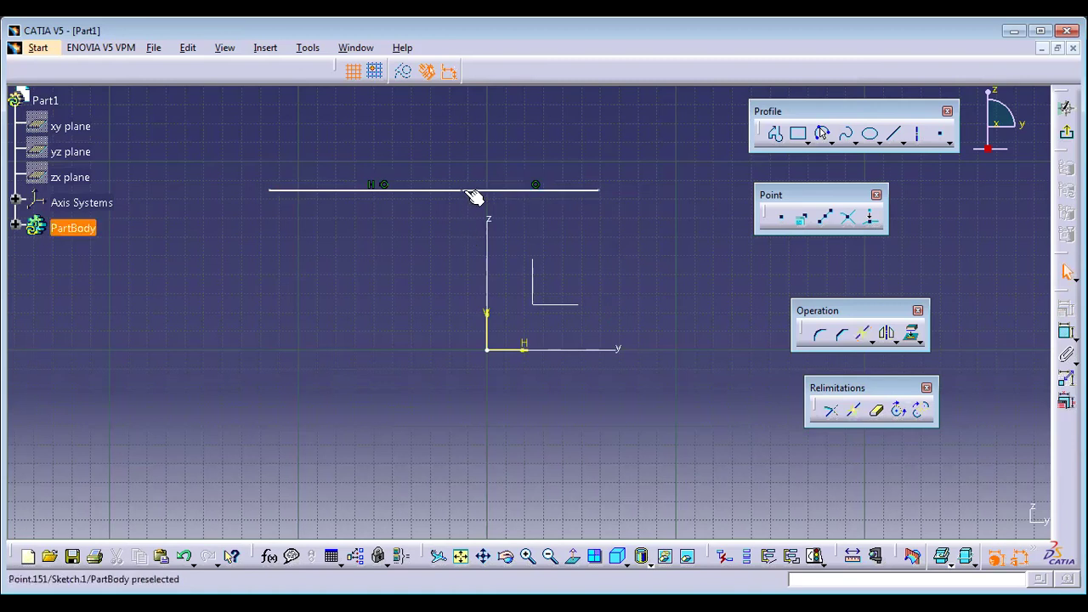
Select each segment of the broken line separately to check the split, and delete the whole line.
click(549, 193)
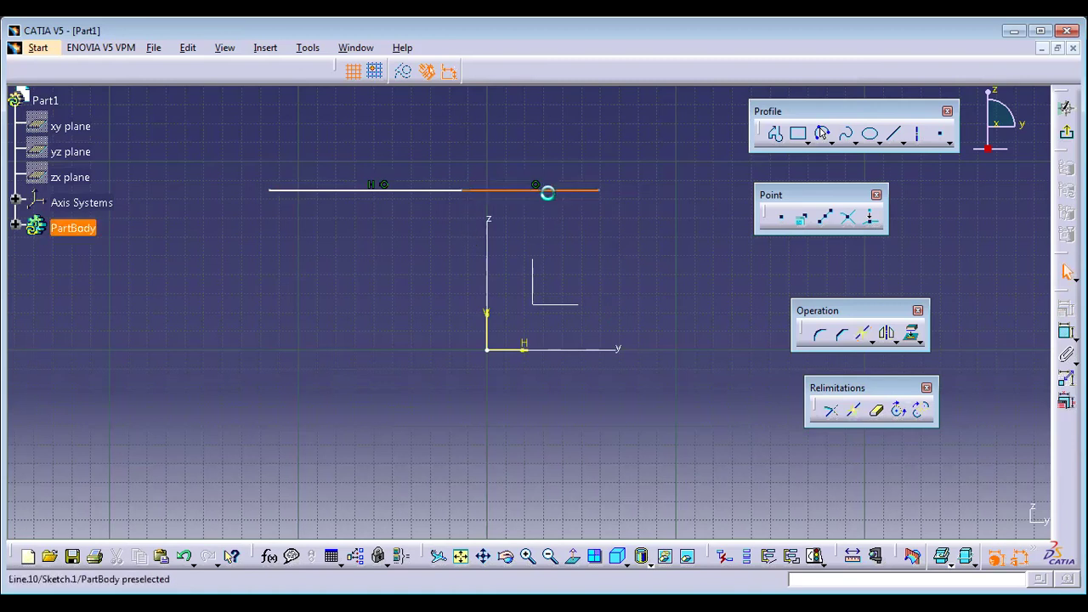
click(418, 189)
click(281, 206)
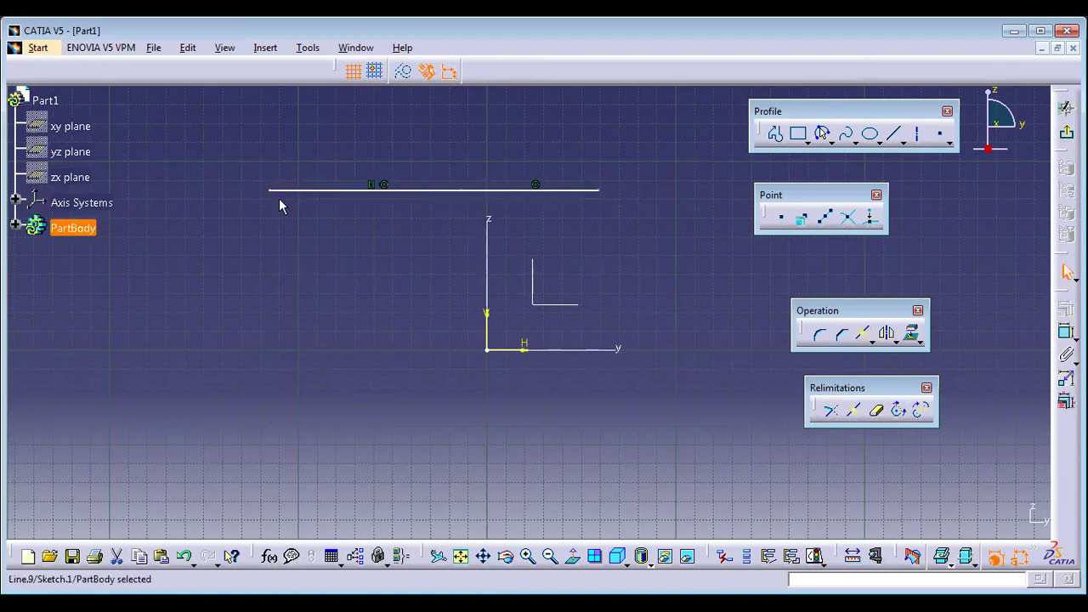
drag(223, 134, 657, 252)
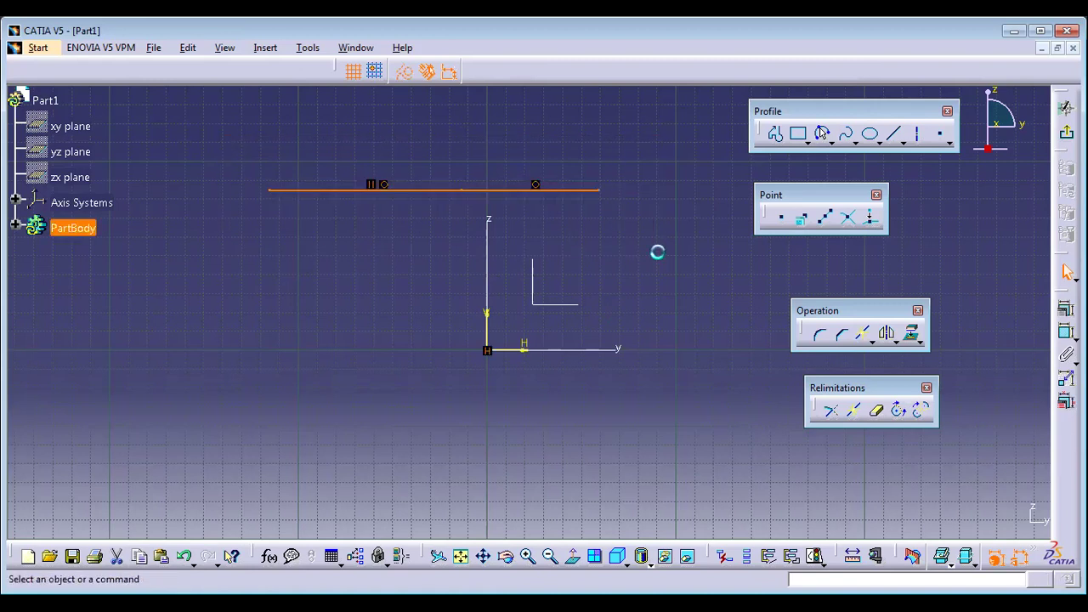
key(Delete)
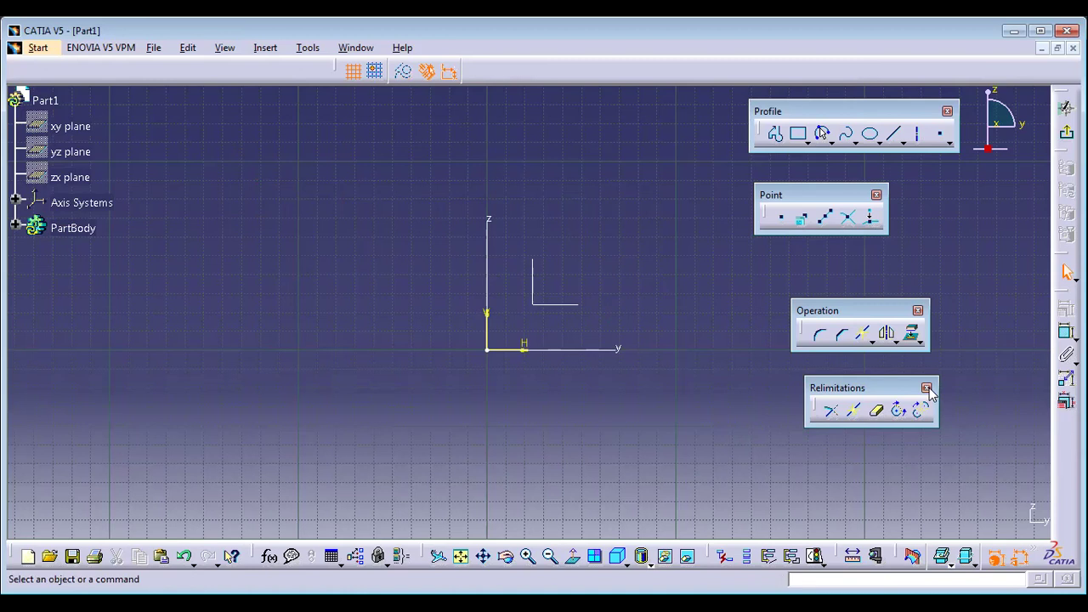
Close the floating Relimitations toolbar and detach the Transformation toolbar, placing it below the Operation toolbar.
click(897, 343)
drag(908, 357, 791, 448)
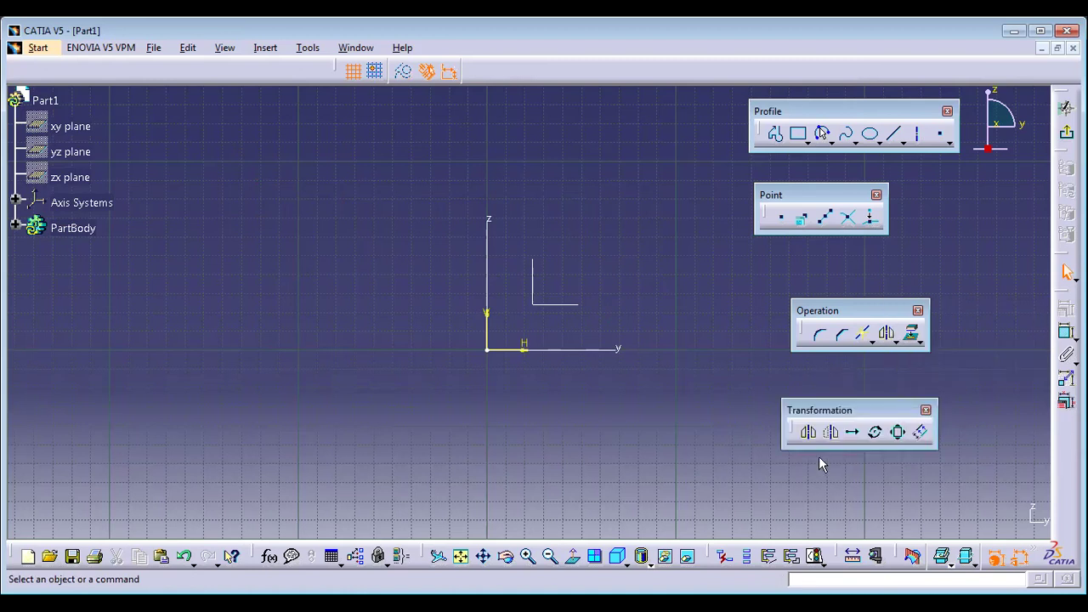
Sketch a circle on the negative H side and Mirror it about the vertical axis.
click(258, 279)
click(309, 293)
click(391, 310)
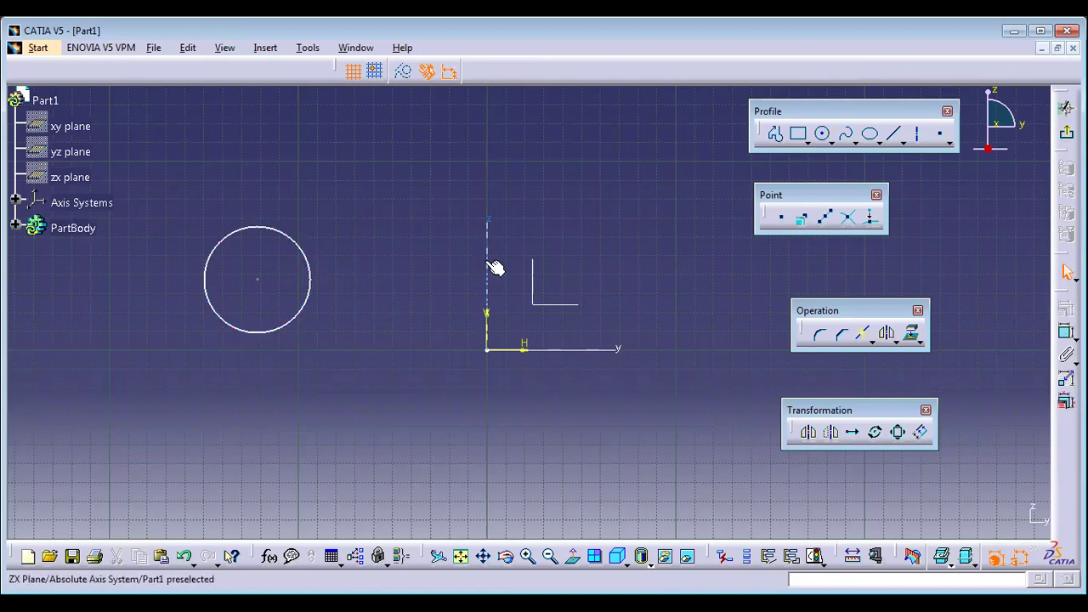
click(814, 435)
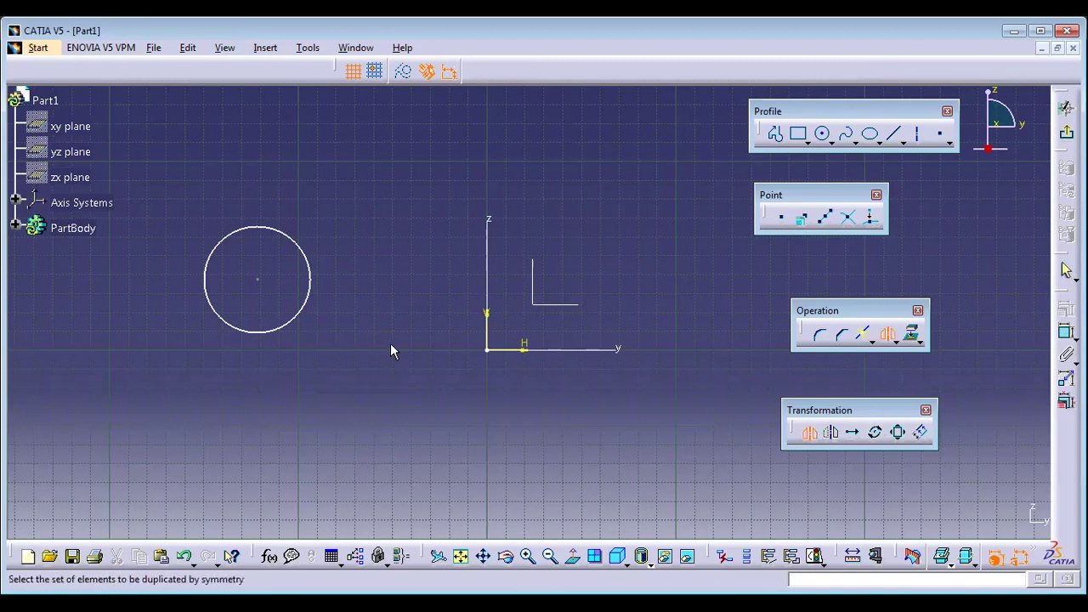
click(310, 288)
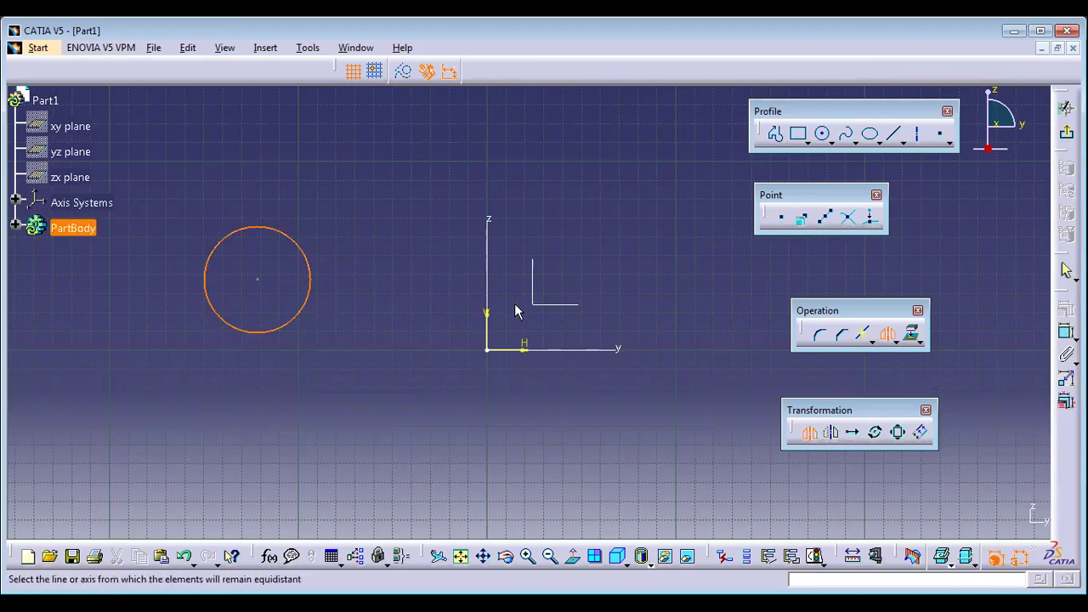
click(488, 264)
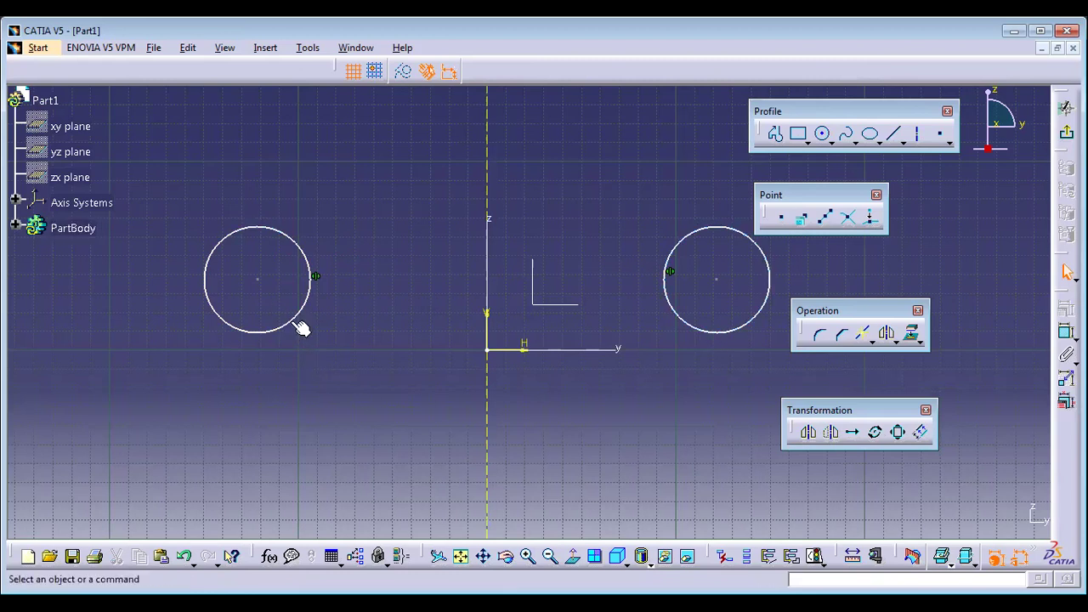
Shrink the original circle slightly to test the symmetry link, and undo both the resize and the mirrored copy.
mouse_move(292, 318)
mouse_down()
mouse_move(272, 297)
mouse_move(288, 317)
mouse_up()
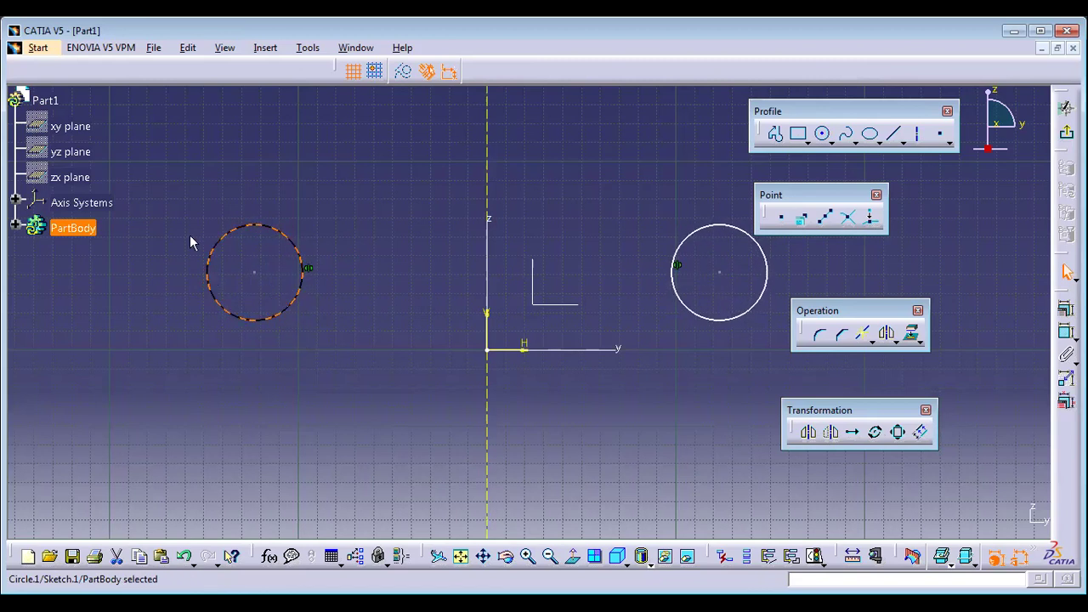
click(678, 382)
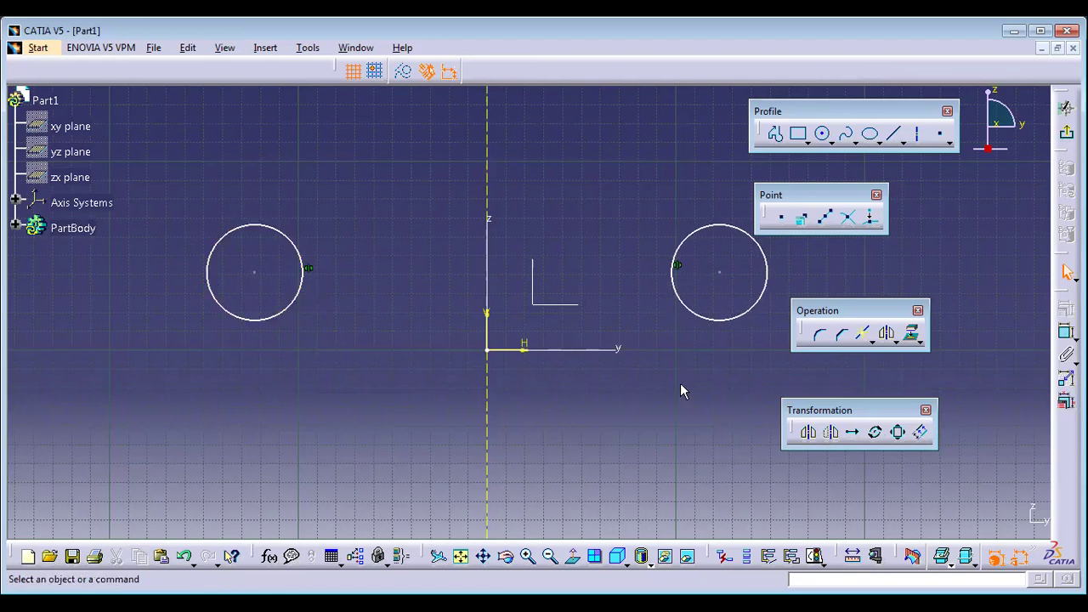
key(ctrl+z)
key(ctrl+y)
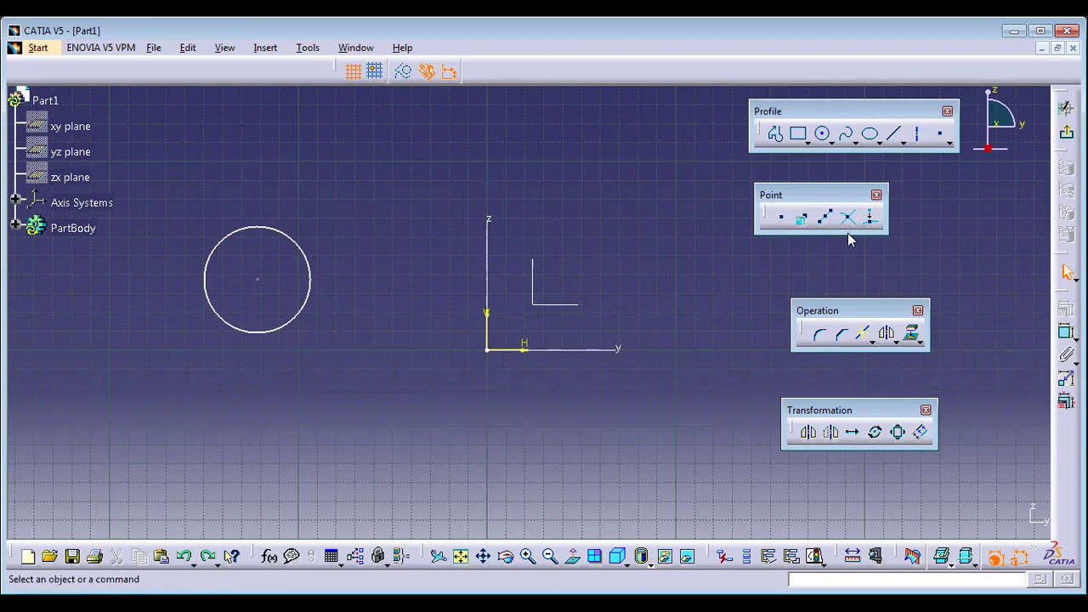
Sketch three small circles around the large one: one between it and the vertical axis, two above it.
click(822, 134)
click(393, 281)
click(383, 273)
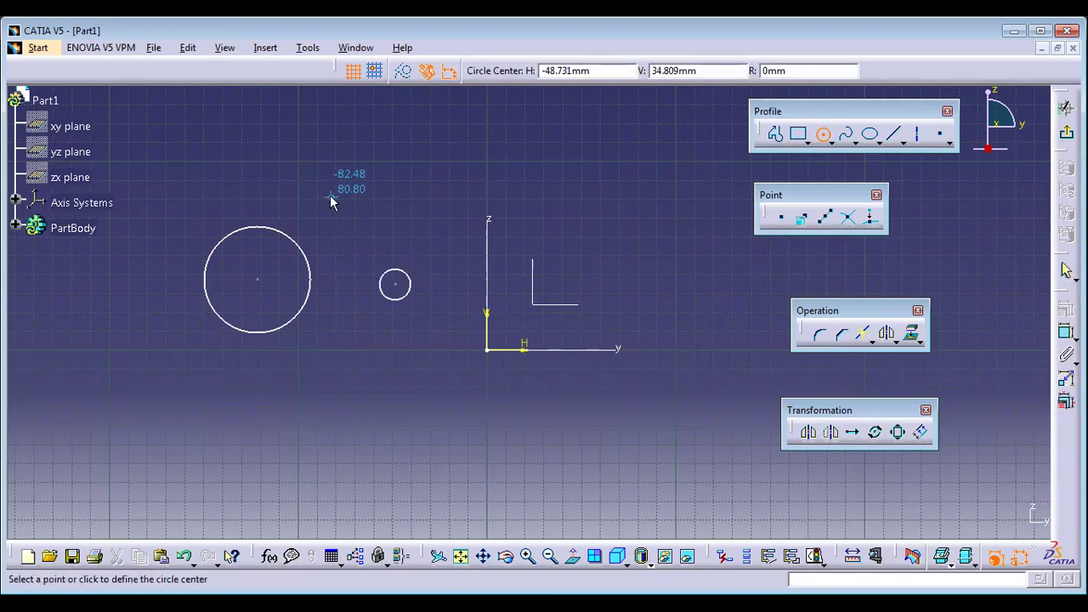
click(330, 196)
click(343, 208)
click(247, 171)
click(260, 186)
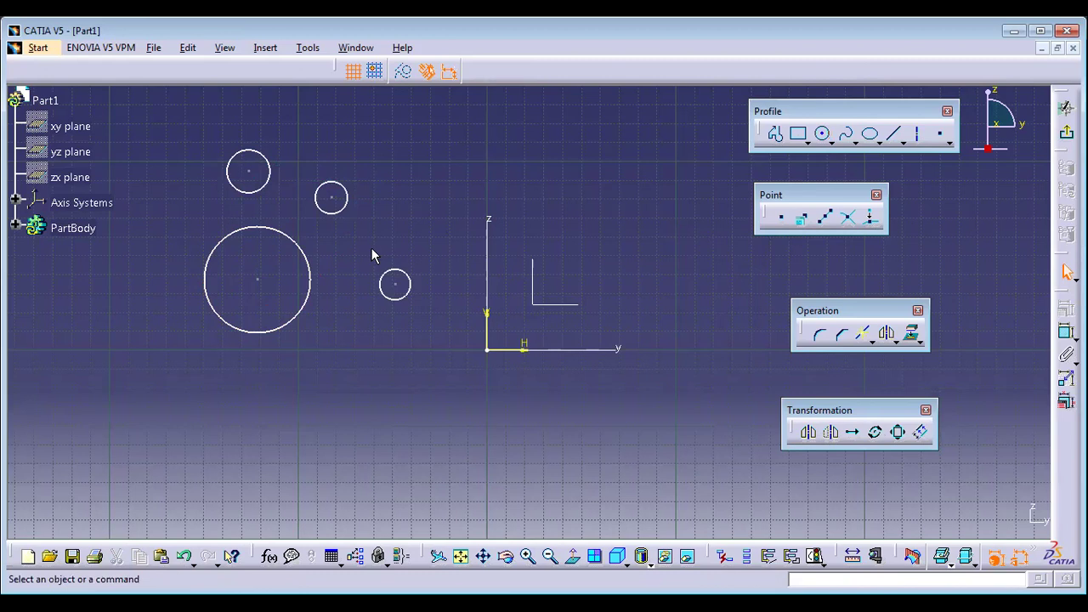
Select all four circles together and Mirror them about the vertical axis.
click(296, 329)
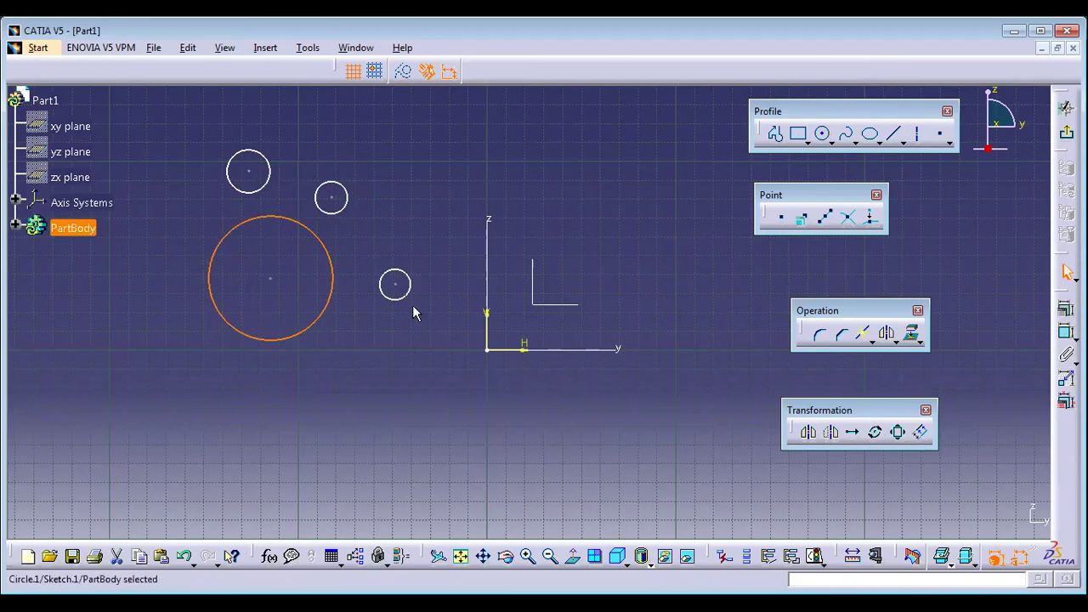
ctrl+click(407, 295)
ctrl+click(342, 208)
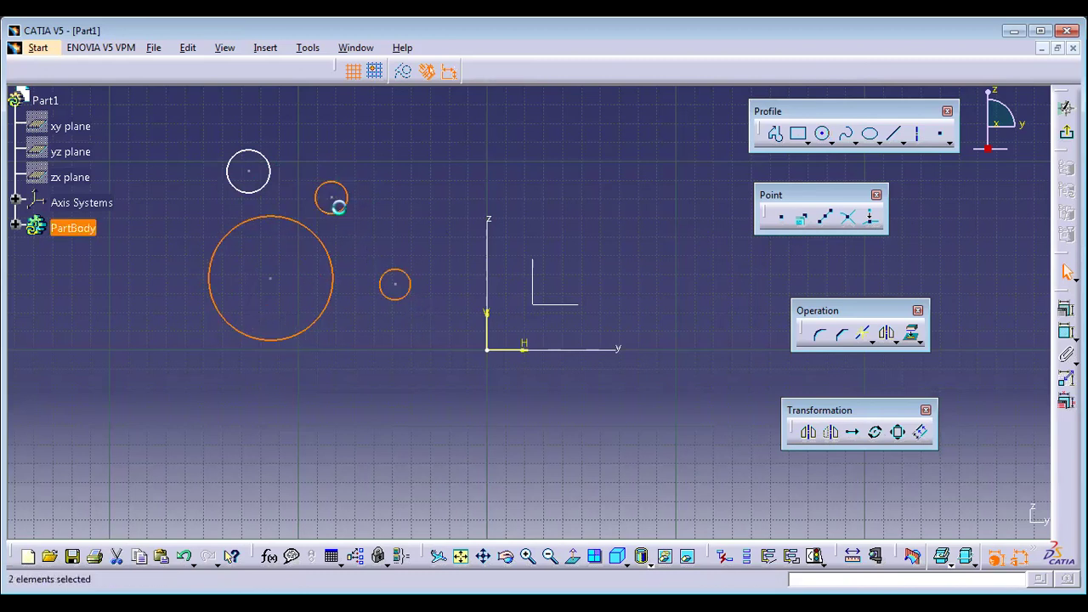
ctrl+click(272, 182)
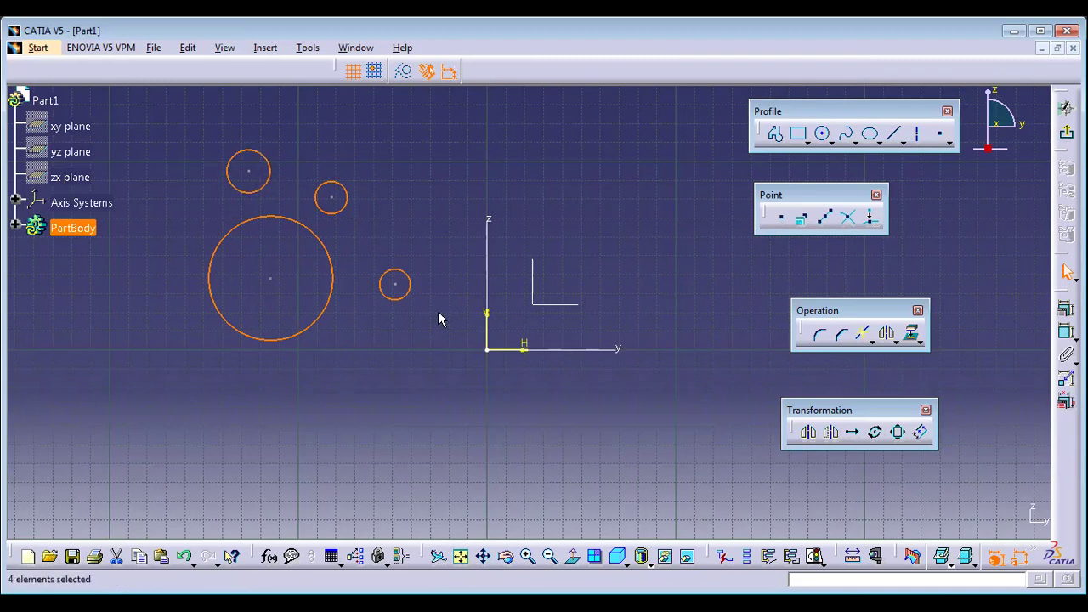
click(809, 435)
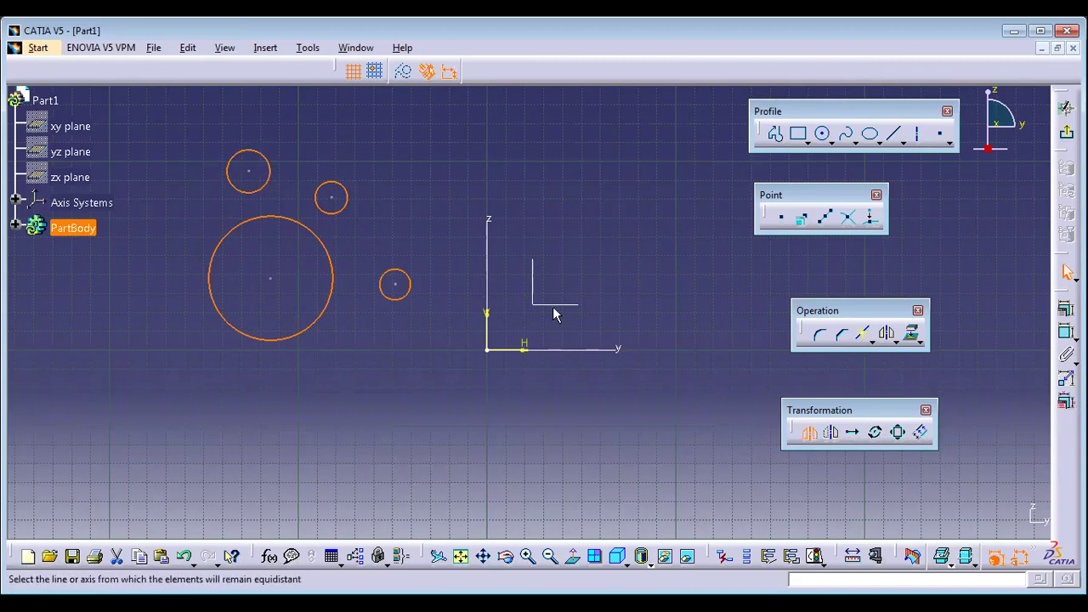
click(491, 266)
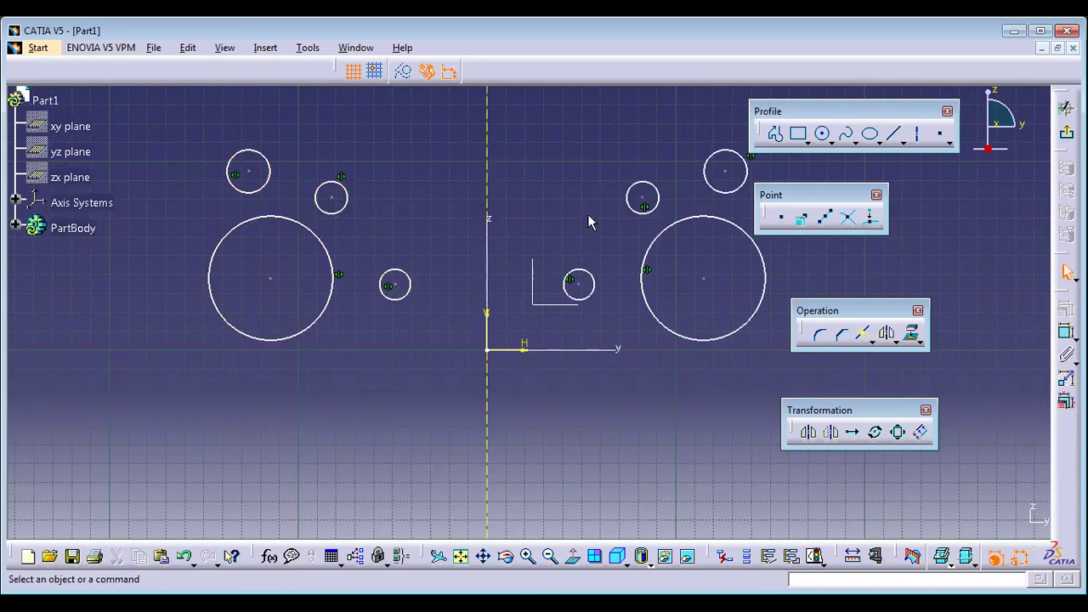
Undo the group mirror, the change to the large circle and the three small circles.
key(ctrl+z)
key(ctrl+z)
key(ctrl+z)
key(ctrl+z)
key(ctrl+z)
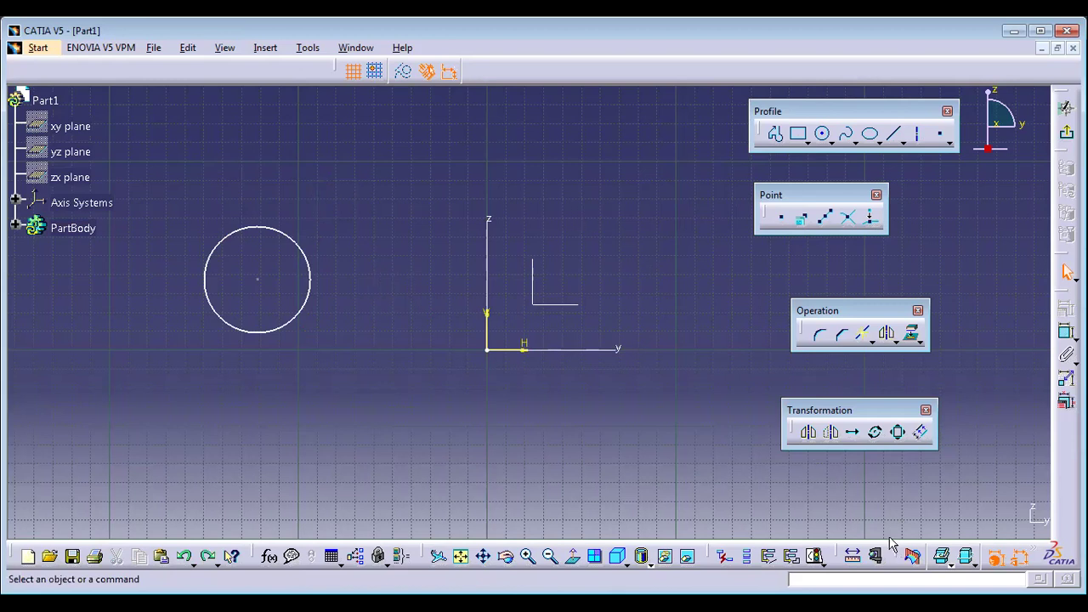
Move the circle across the vertical axis with Symmetry, and undo both the symmetry and the circle.
click(832, 434)
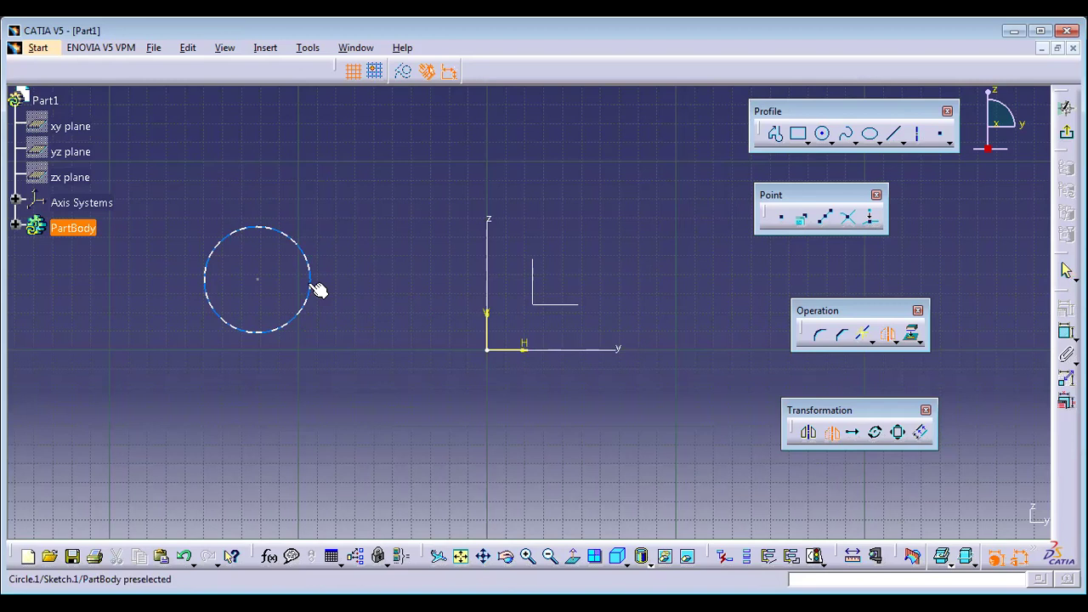
click(316, 288)
click(487, 267)
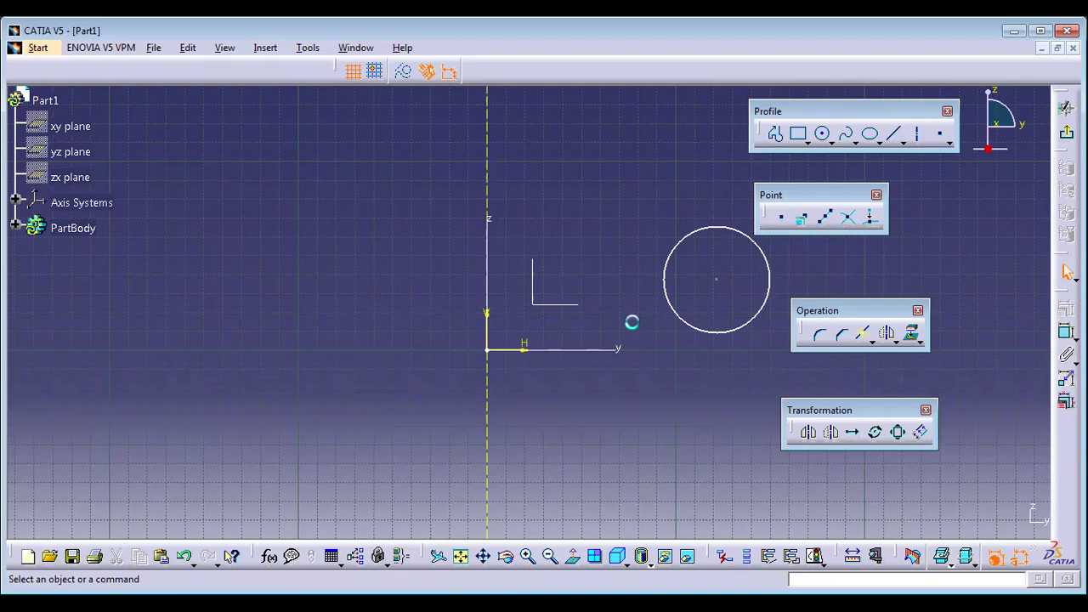
key(ctrl+z)
key(ctrl+z)
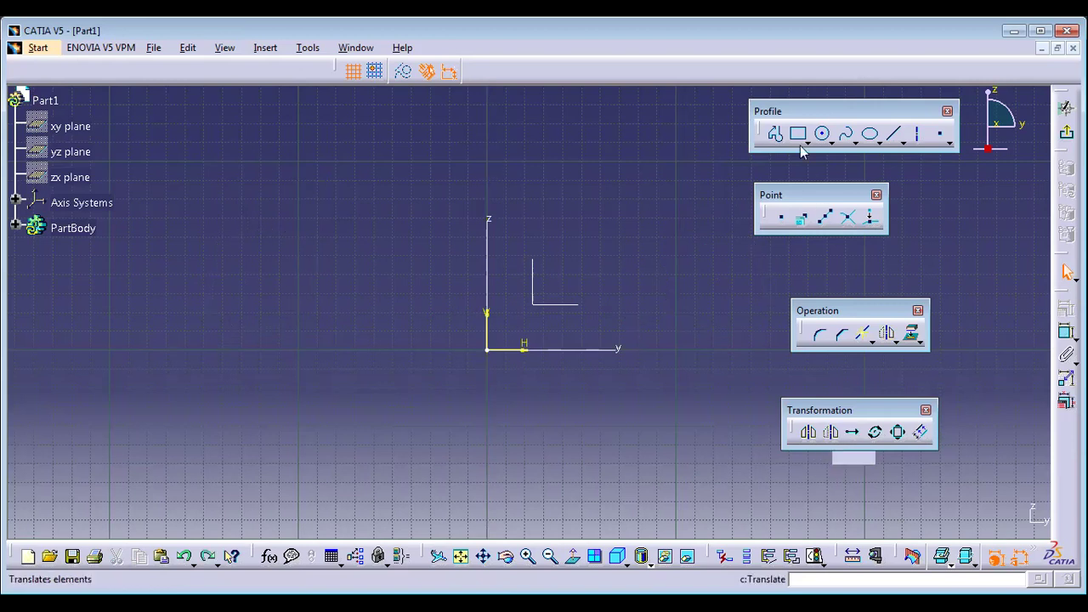
Sketch a circle about 70 mm in diameter left of the vertical axis, and start Translate on it without applying it.
click(297, 316)
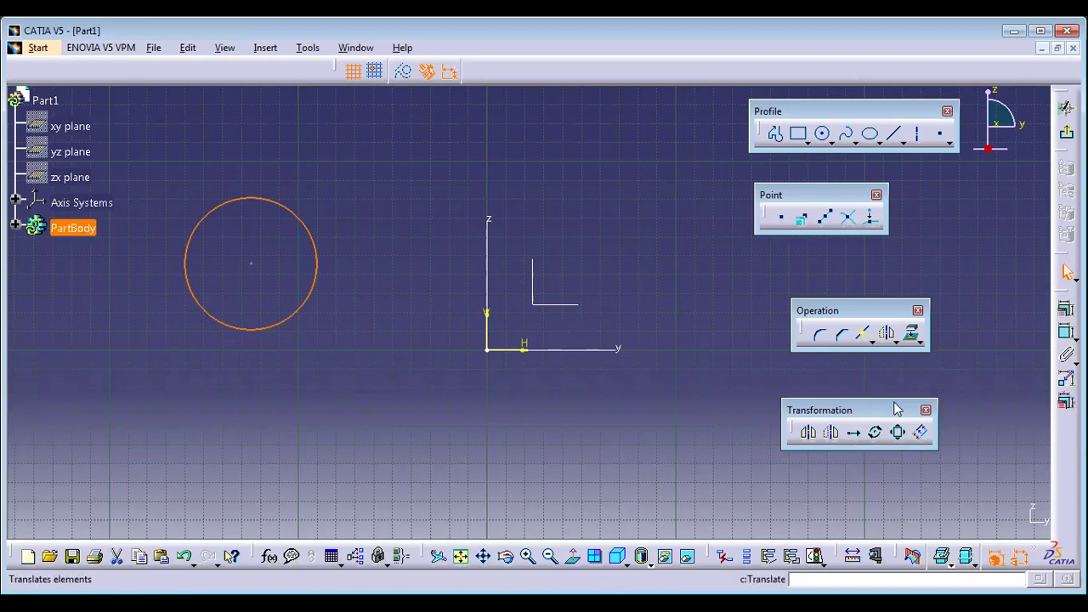
click(853, 432)
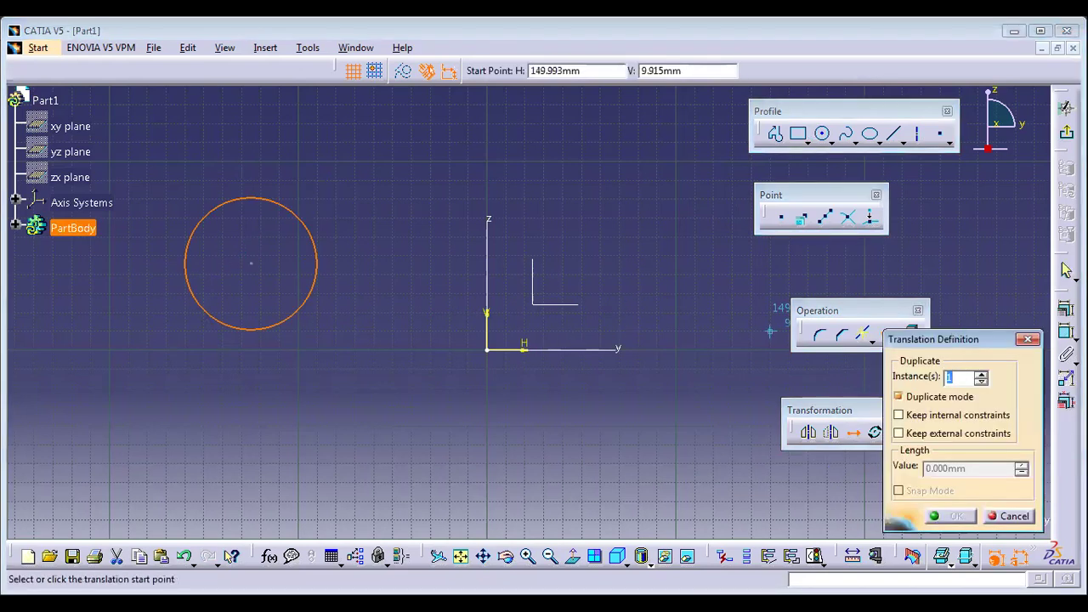
click(1028, 340)
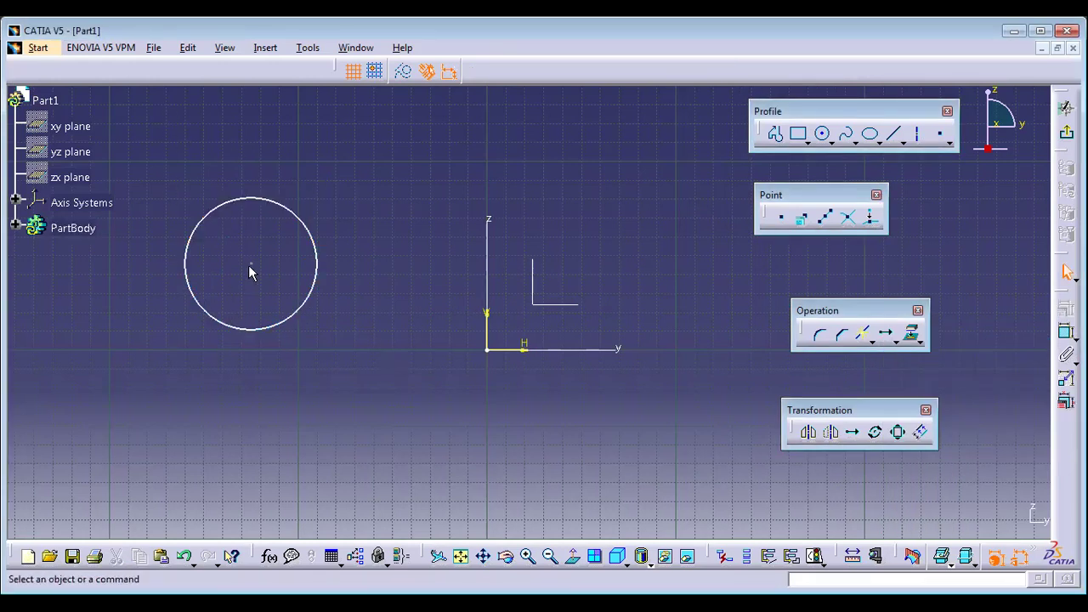
Move the circle freely by its centre across the vertical axis and back to the left side of the axis.
mouse_move(249, 264)
mouse_down()
mouse_move(253, 281)
mouse_move(543, 234)
mouse_move(563, 219)
mouse_up()
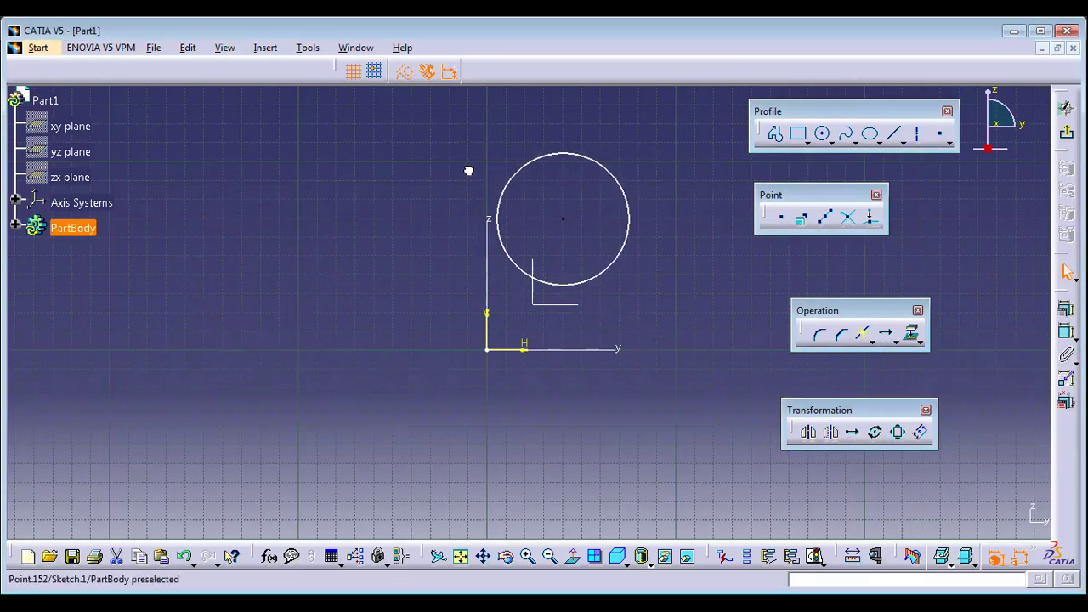
mouse_move(468, 171)
mouse_down()
mouse_move(505, 198)
mouse_move(243, 187)
mouse_move(417, 368)
mouse_move(334, 238)
mouse_up()
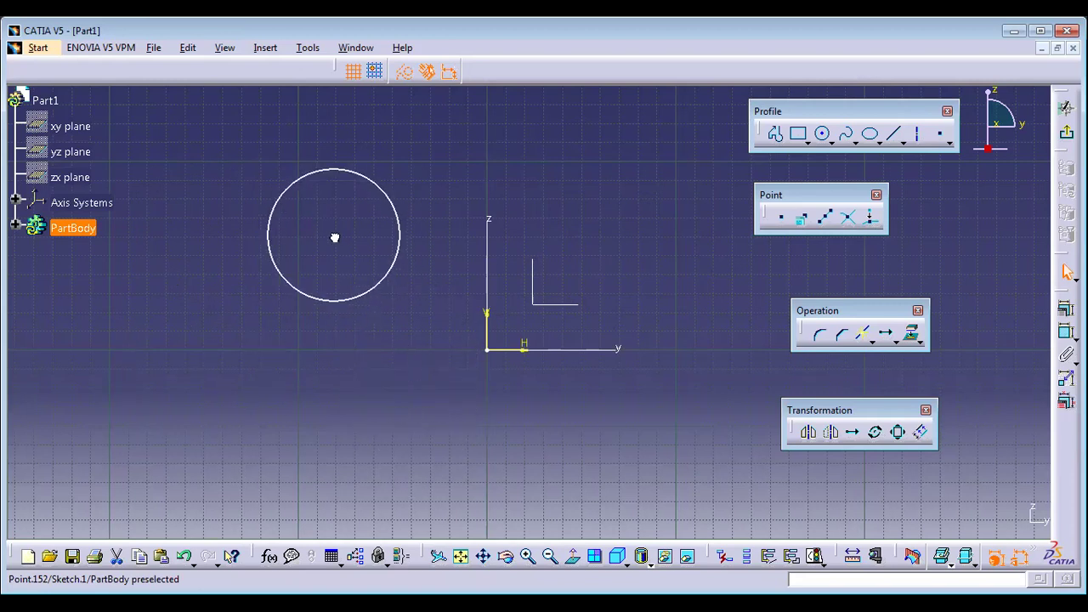
click(334, 238)
drag(337, 238, 314, 279)
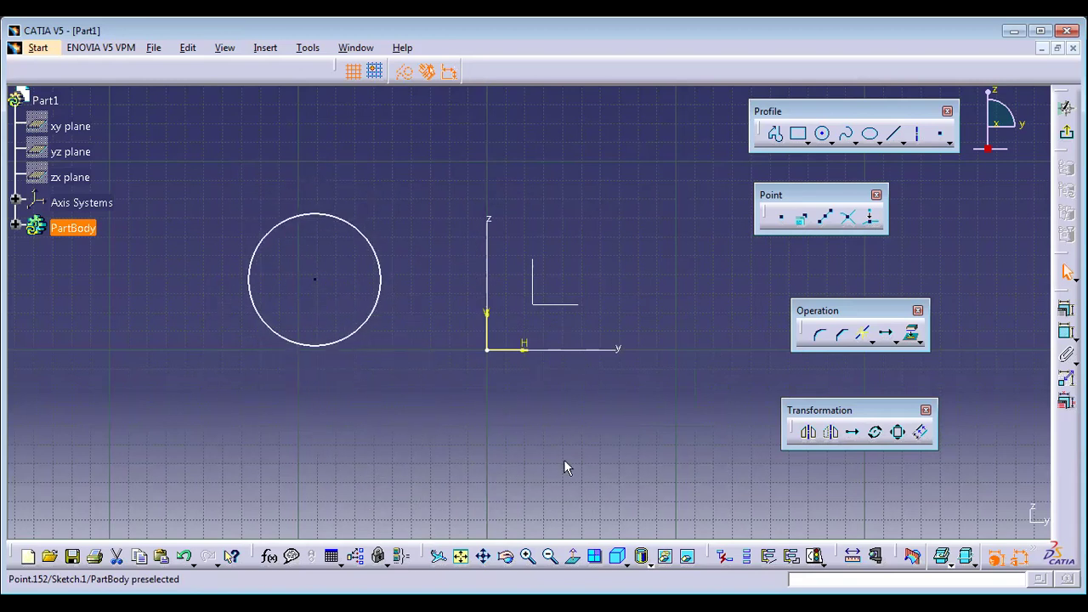
click(567, 466)
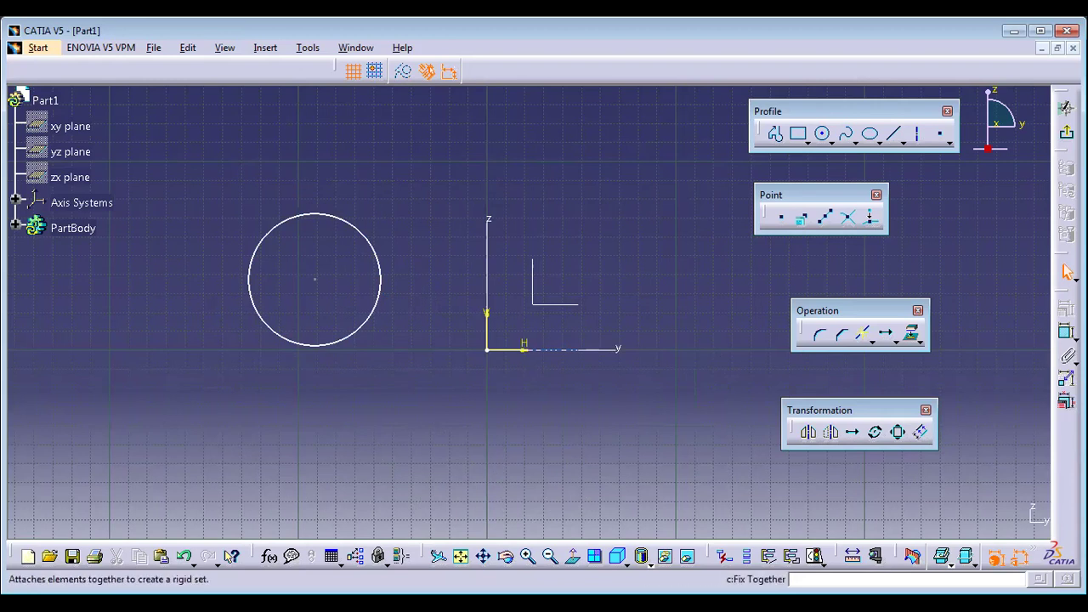
Dimension the circle's diameter and set it to 50 mm.
click(1067, 355)
click(380, 310)
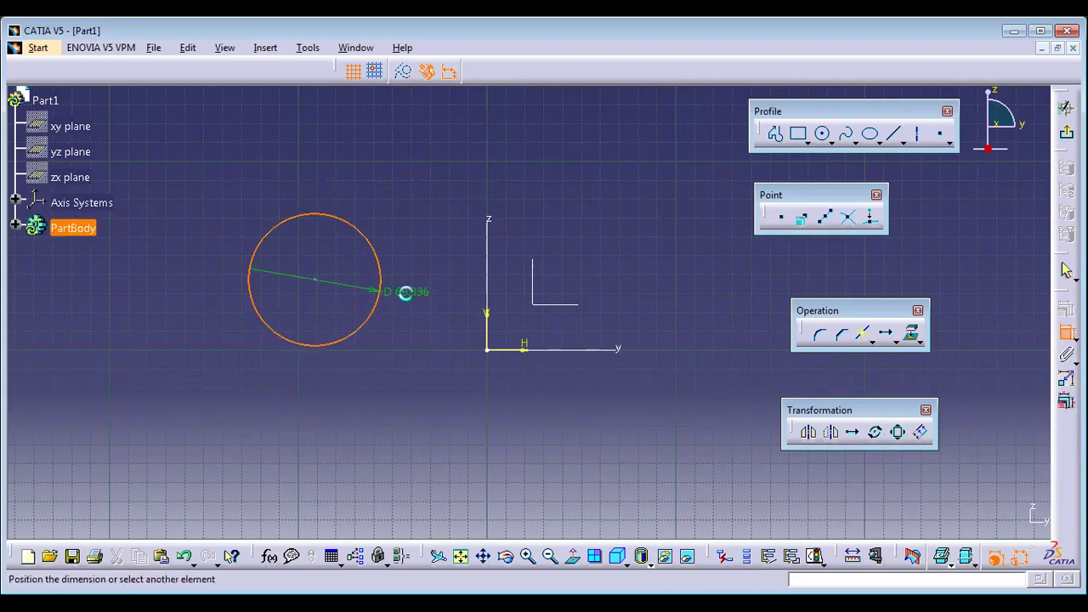
click(406, 292)
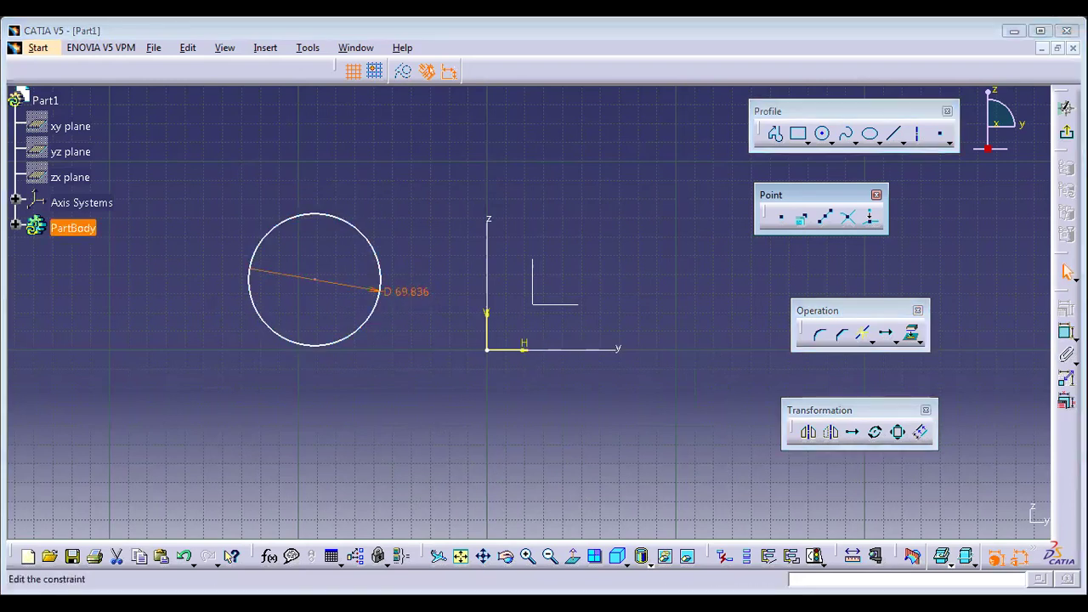
double_click(386, 293)
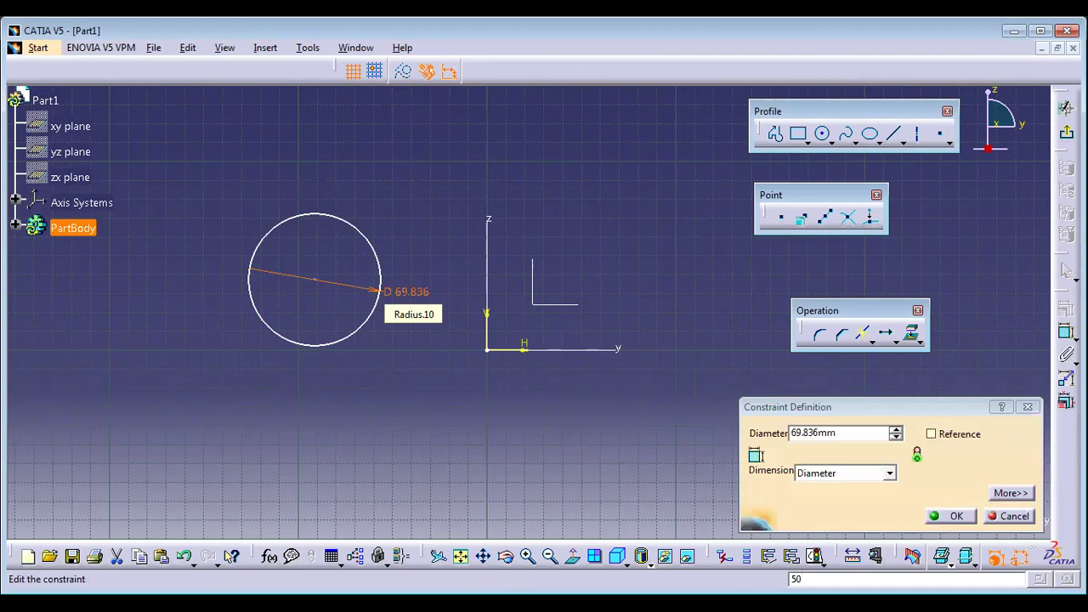
double_click(857, 432)
text(50)
key(Return)
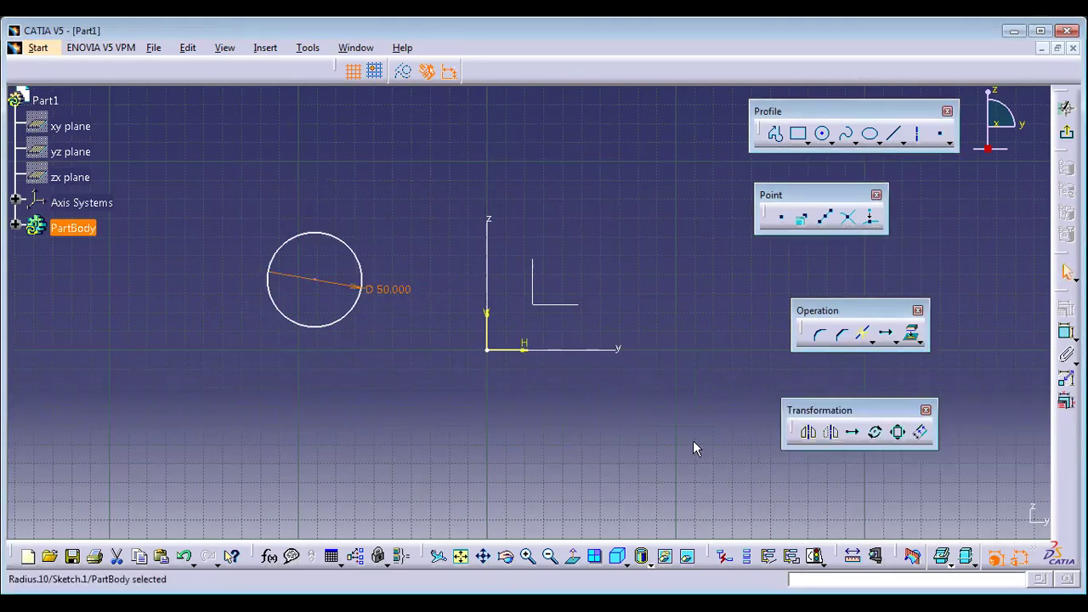
Scale the circle about its own centre by a factor of 2, with Duplicate mode off.
click(897, 434)
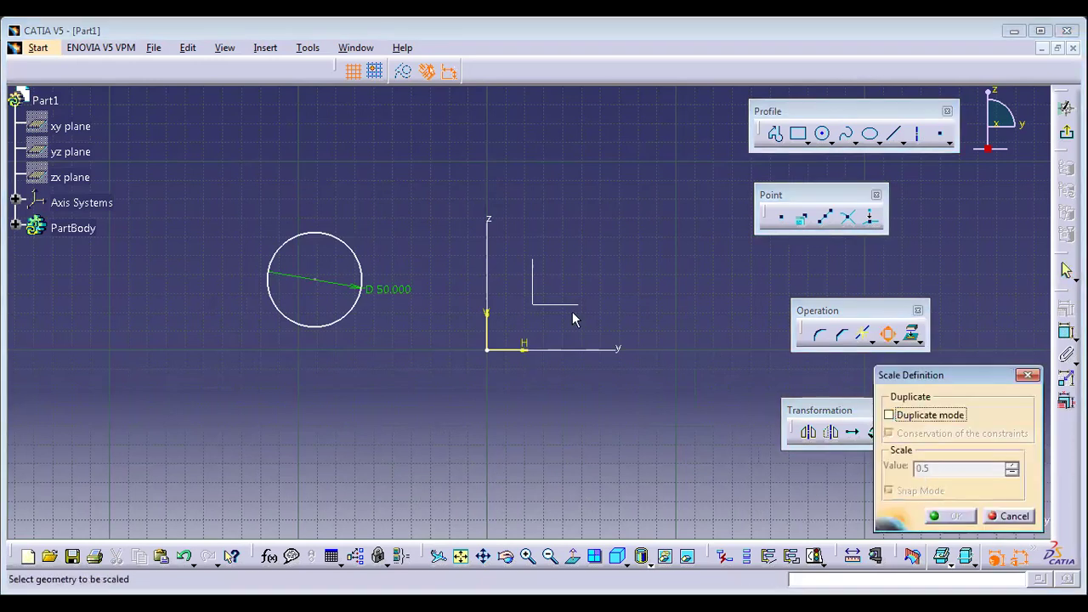
click(336, 320)
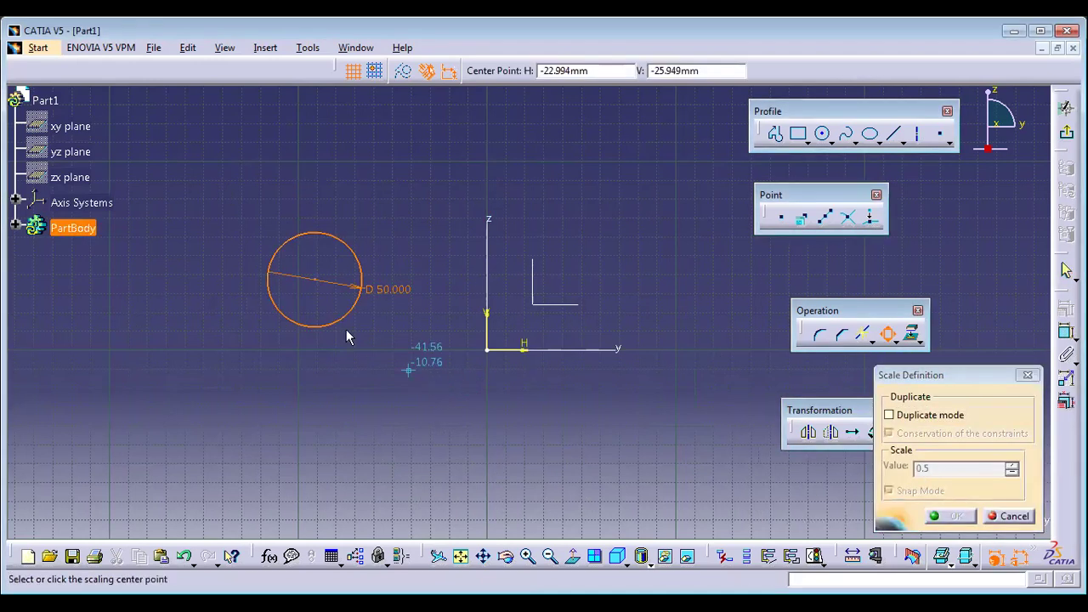
click(315, 279)
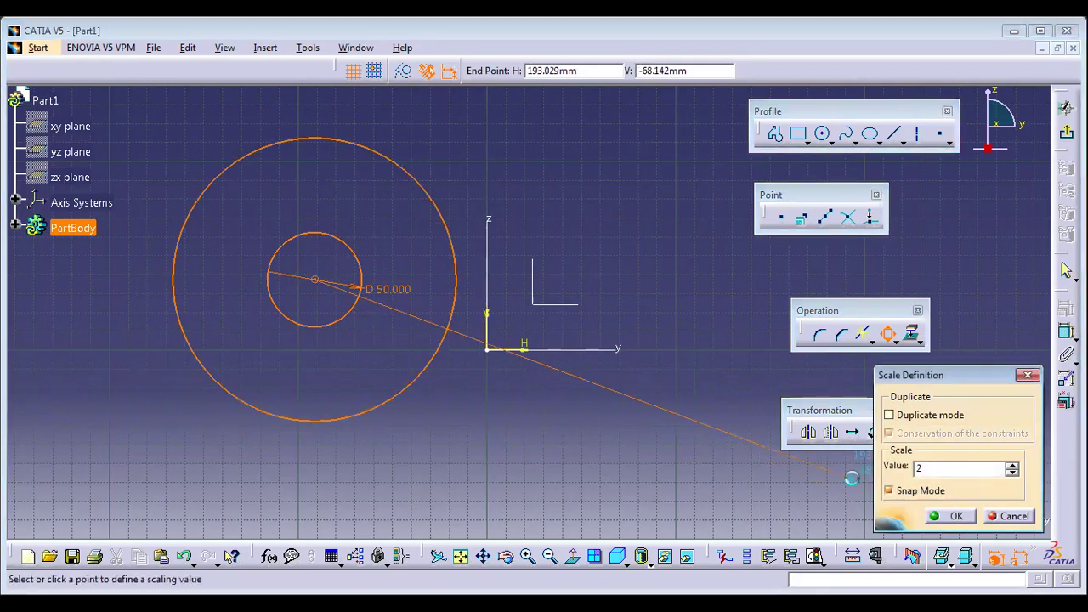
click(691, 474)
click(496, 396)
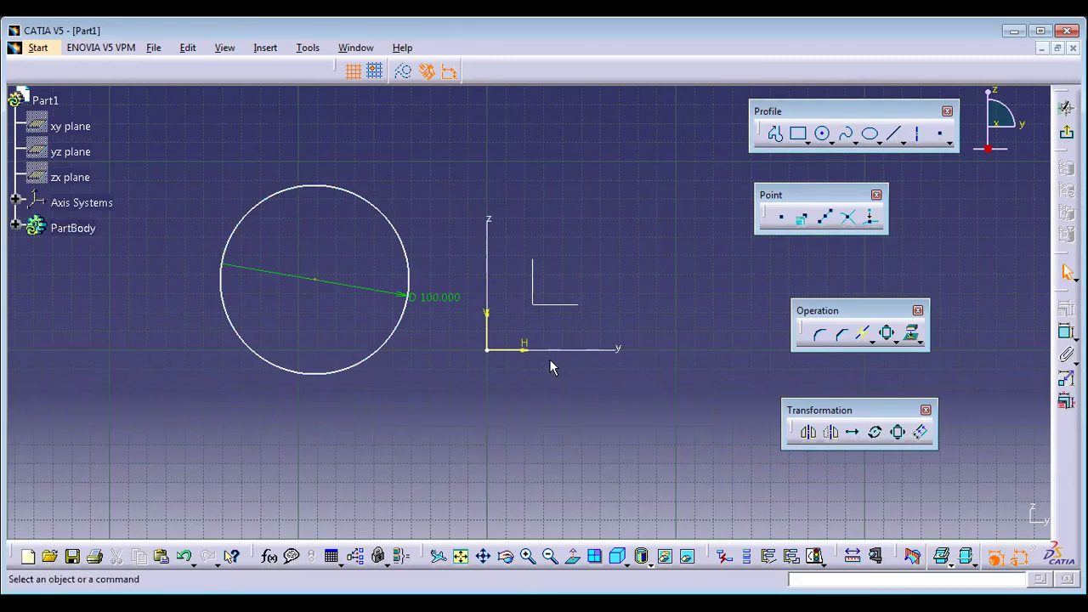
Set the scaled circle's diameter to 50 mm, and delete the circle together with its dimension.
double_click(453, 299)
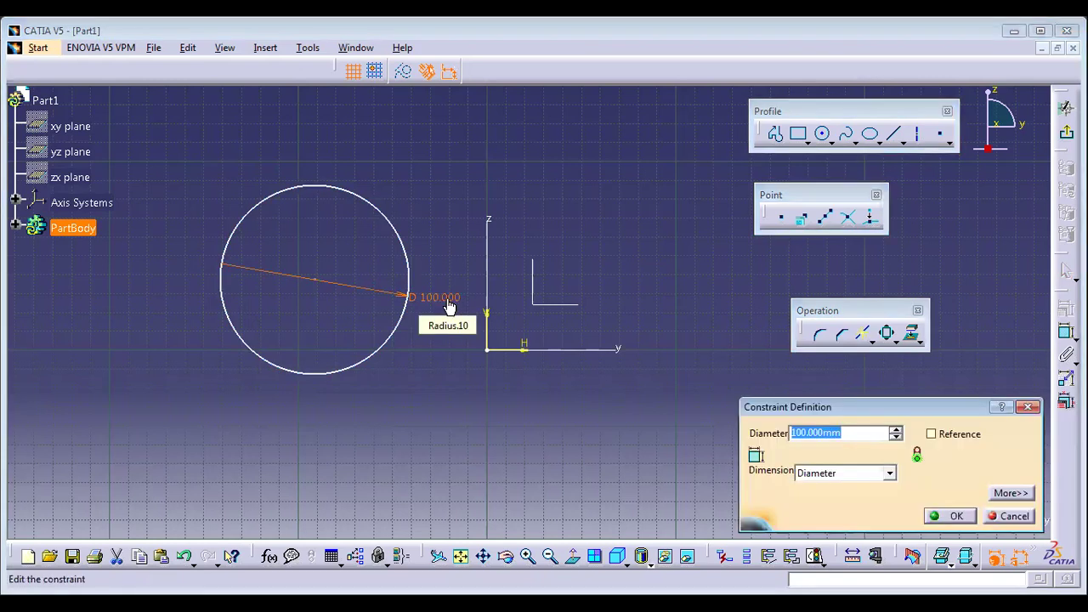
text(50)
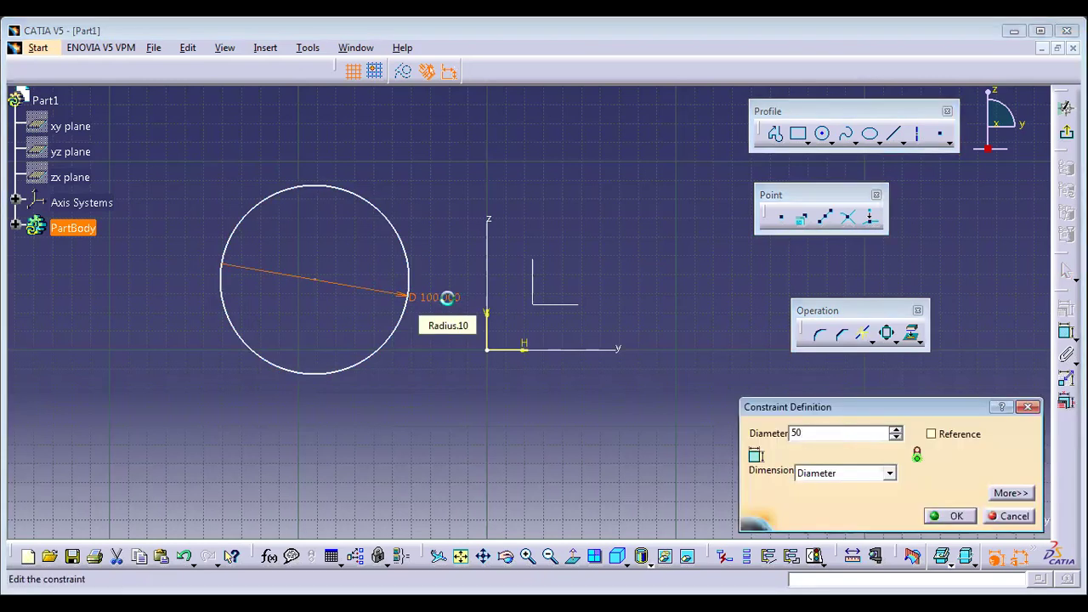
key(Return)
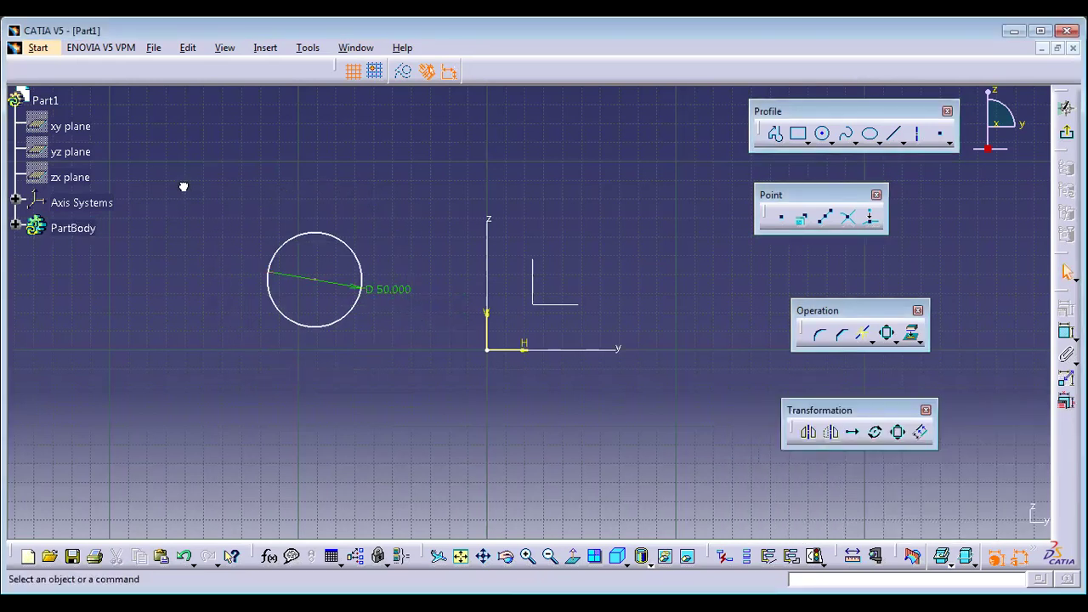
drag(182, 184, 477, 443)
key(Delete)
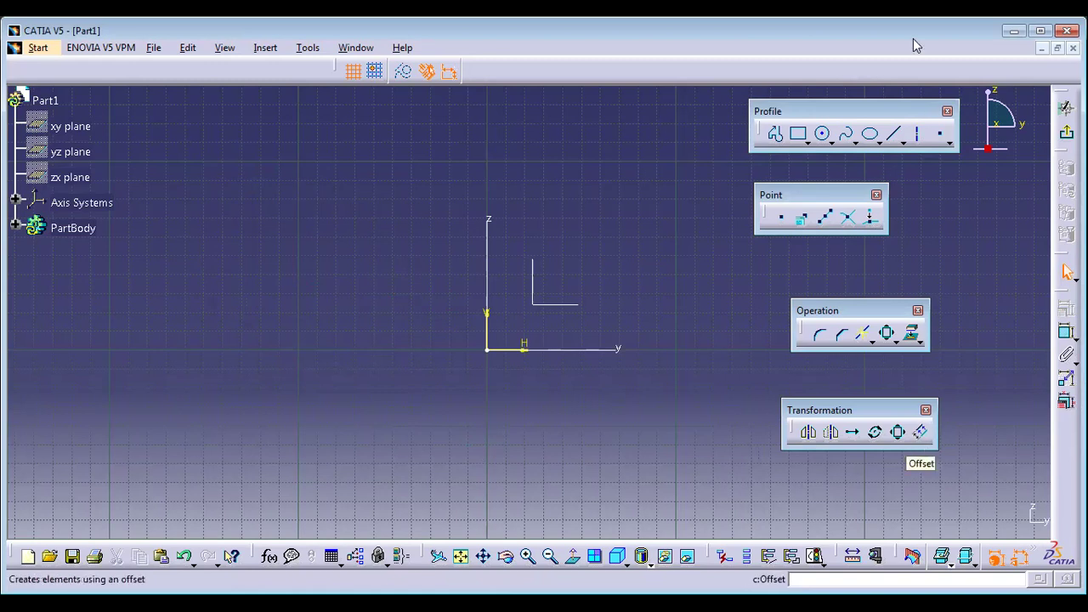
Offset a new horizontal line above the origin by about 56 mm upward, and undo both the offset and the line.
click(461, 281)
click(650, 282)
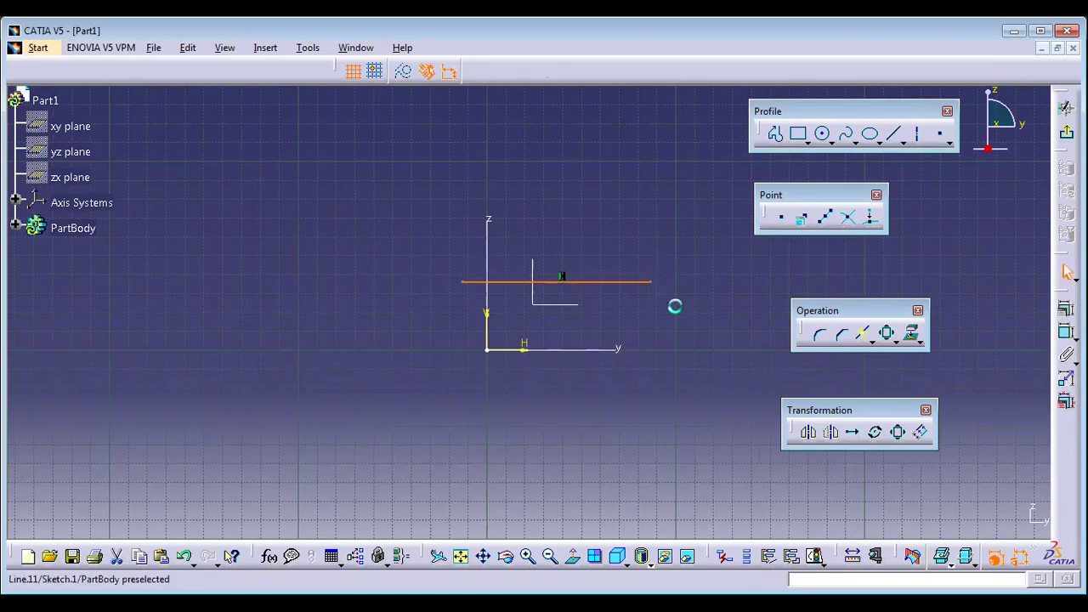
click(921, 433)
click(595, 176)
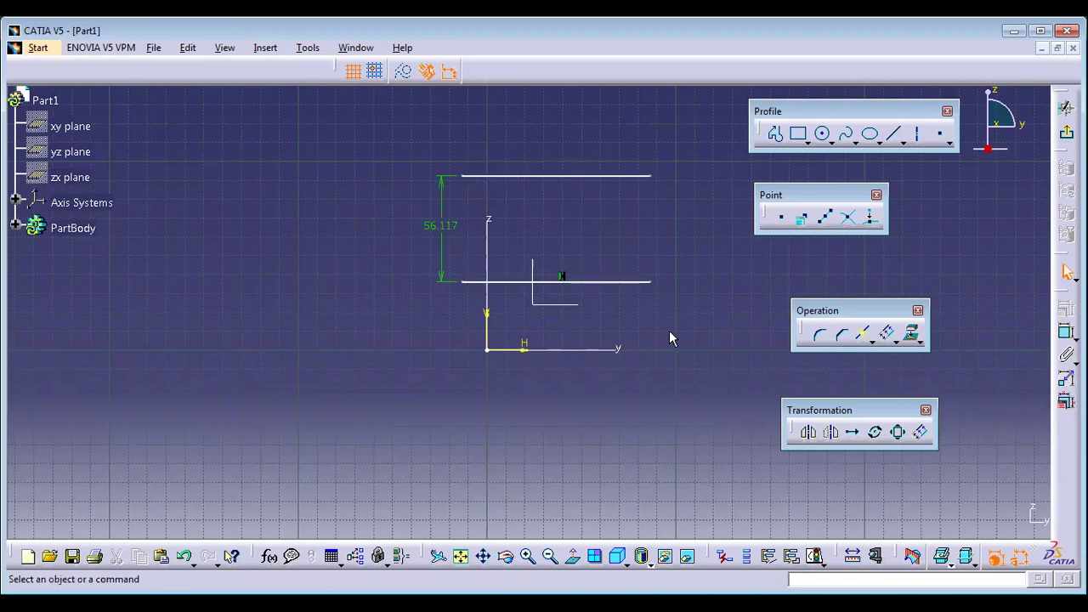
key(ctrl+z)
key(ctrl+z)
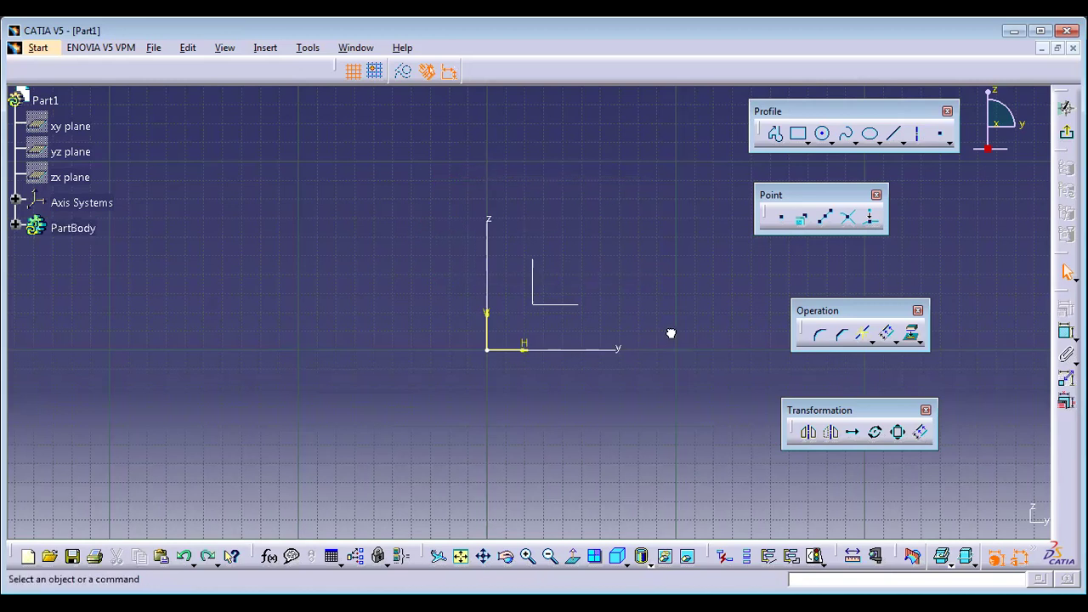
Put away the Transformation tools, and display the 3D Geometry tools separately for a look before closing them.
click(894, 340)
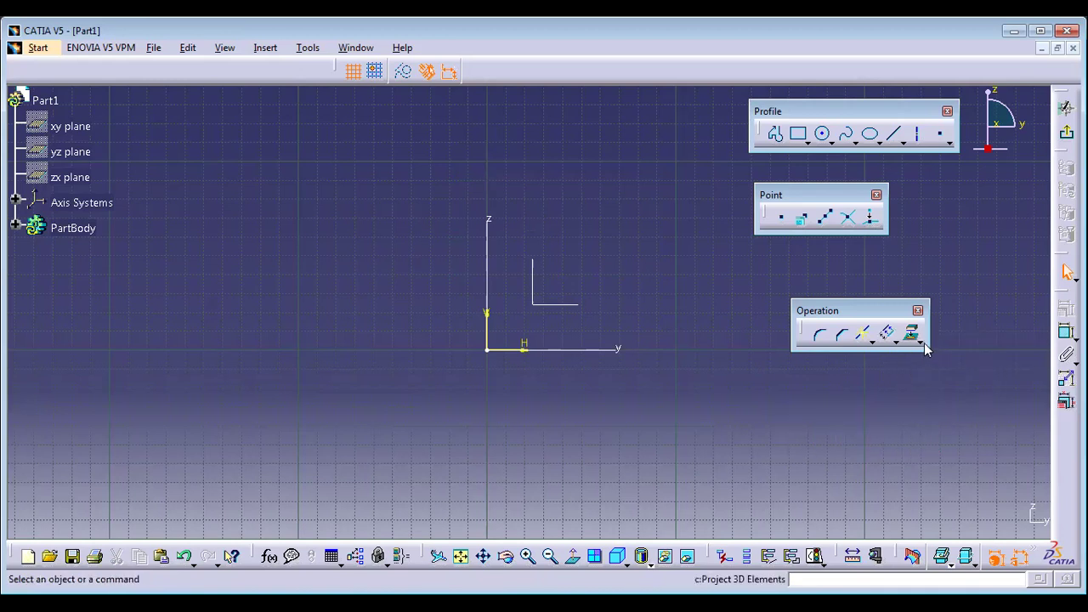
click(921, 340)
drag(928, 357, 832, 447)
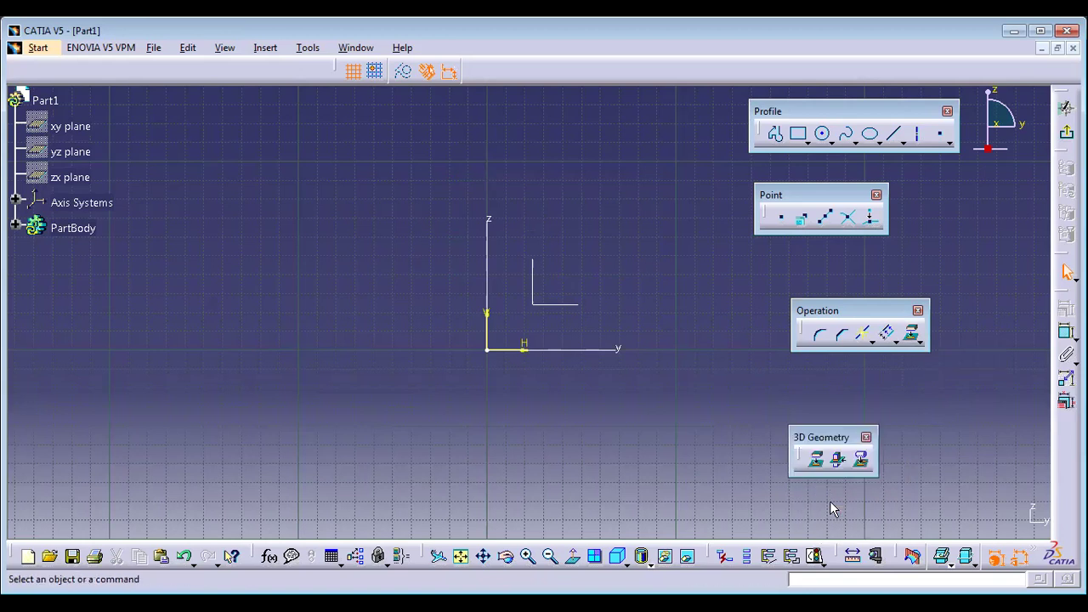
click(866, 438)
Sketch a circle about 27 mm in radius above and to the right of the origin.
mouse_move(670, 374)
middle_down()
mouse_move(419, 418)
mouse_move(451, 417)
middle_up()
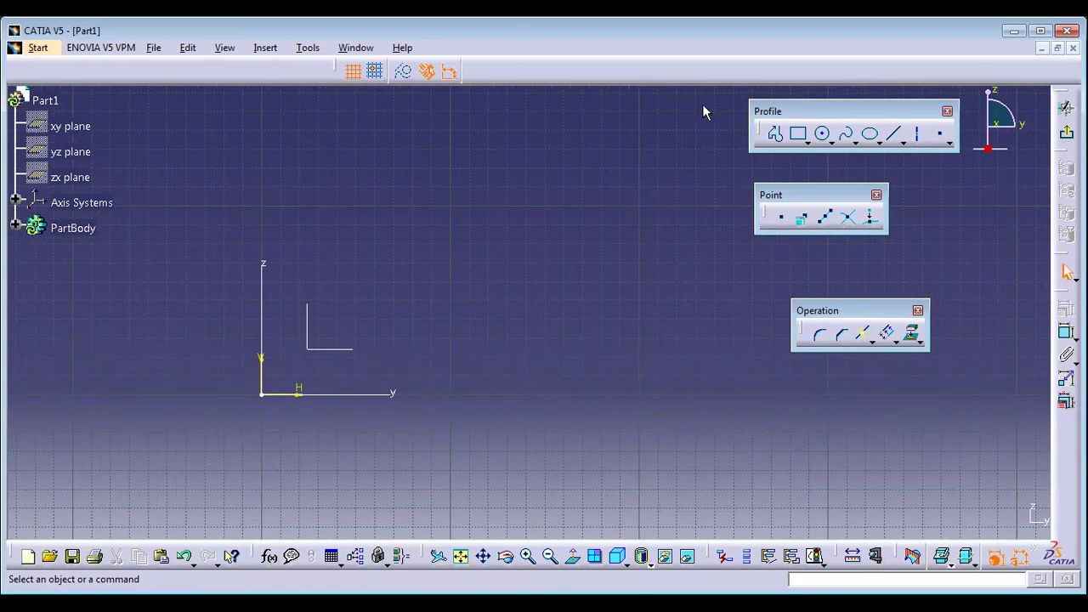
mouse_move(413, 323)
middle_down()
mouse_move(485, 278)
mouse_move(489, 304)
middle_up()
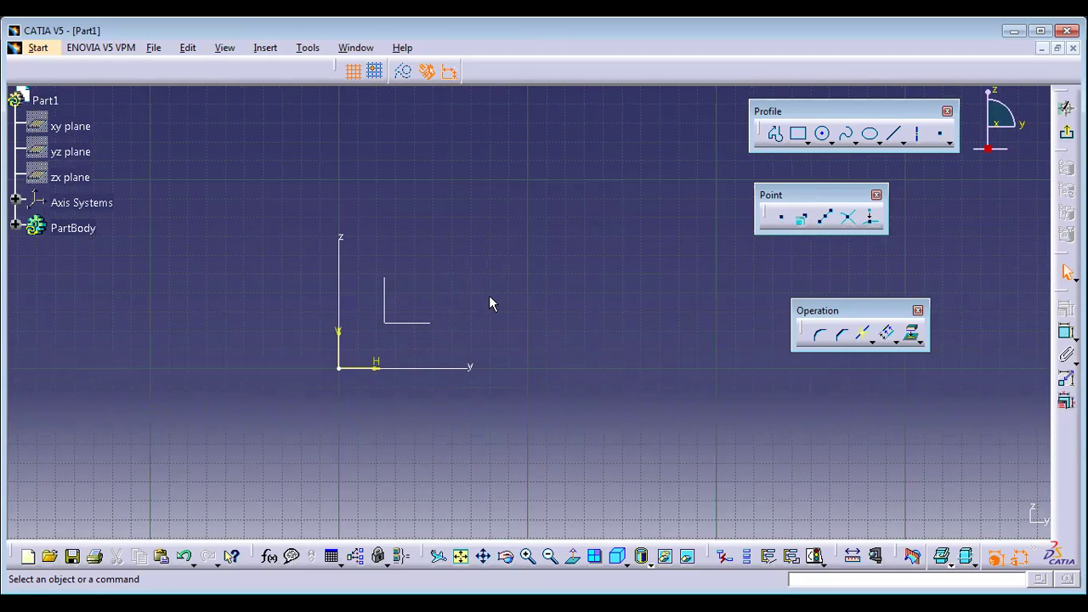
click(822, 133)
click(491, 242)
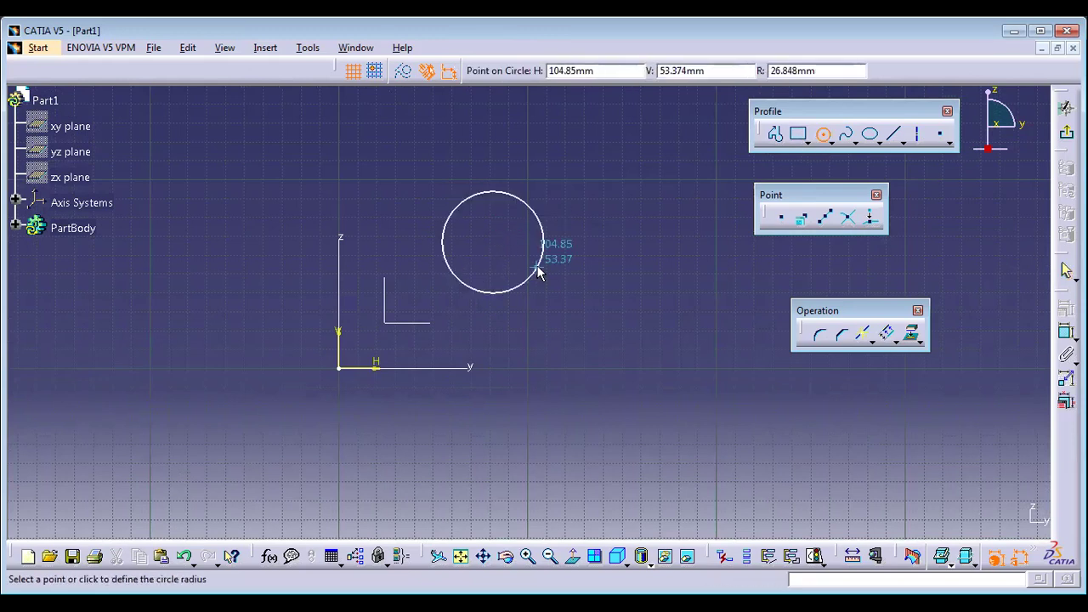
click(534, 272)
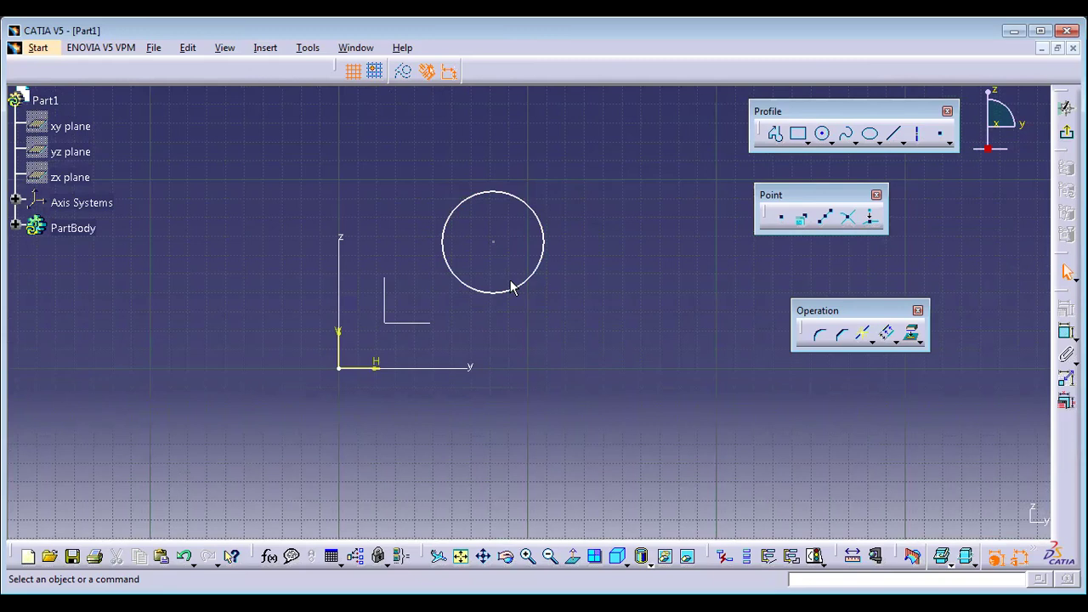
Exit the sketch and extrude the circle into a cylinder with a 159 mm long Pad.
click(1066, 108)
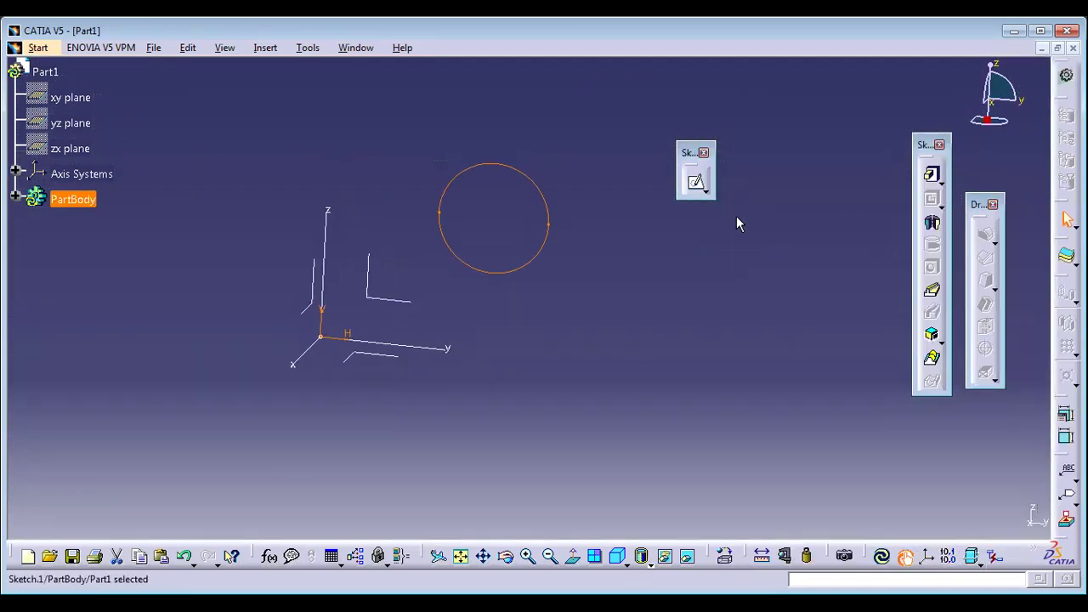
click(932, 175)
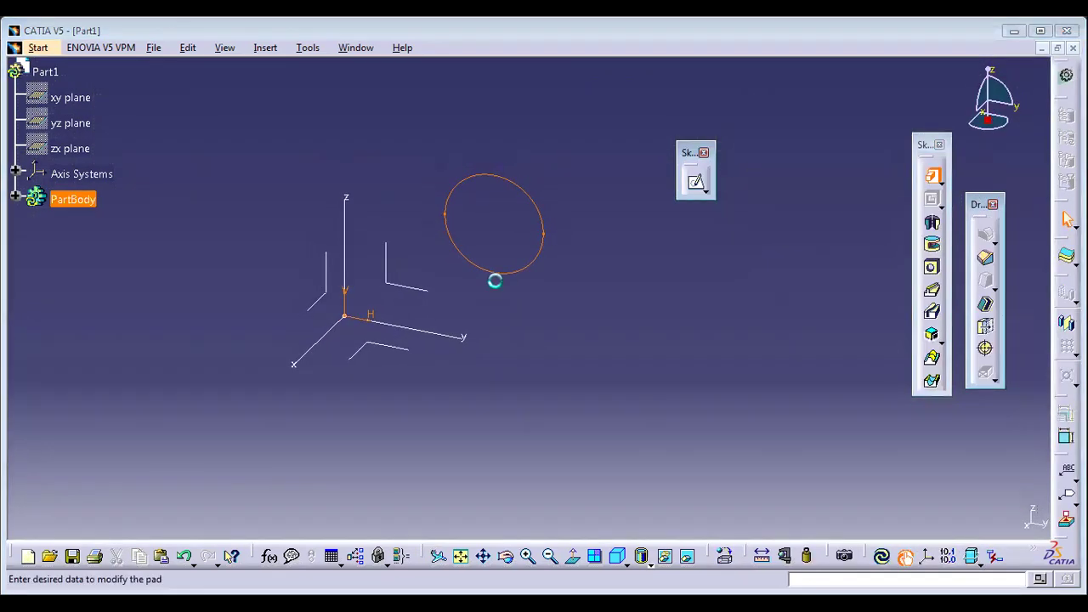
text(159)
key(Return)
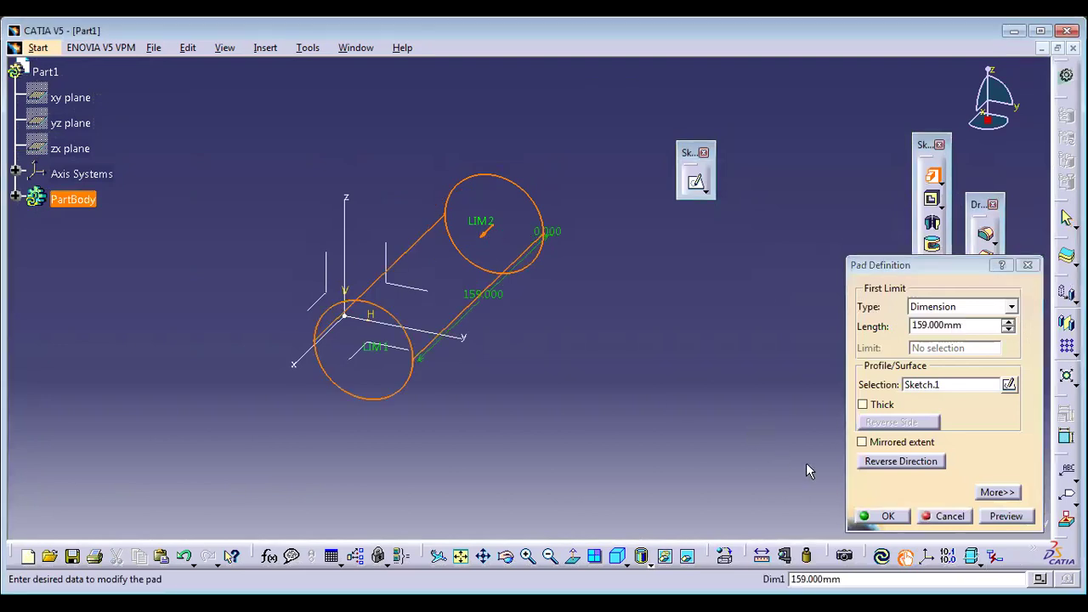
click(884, 517)
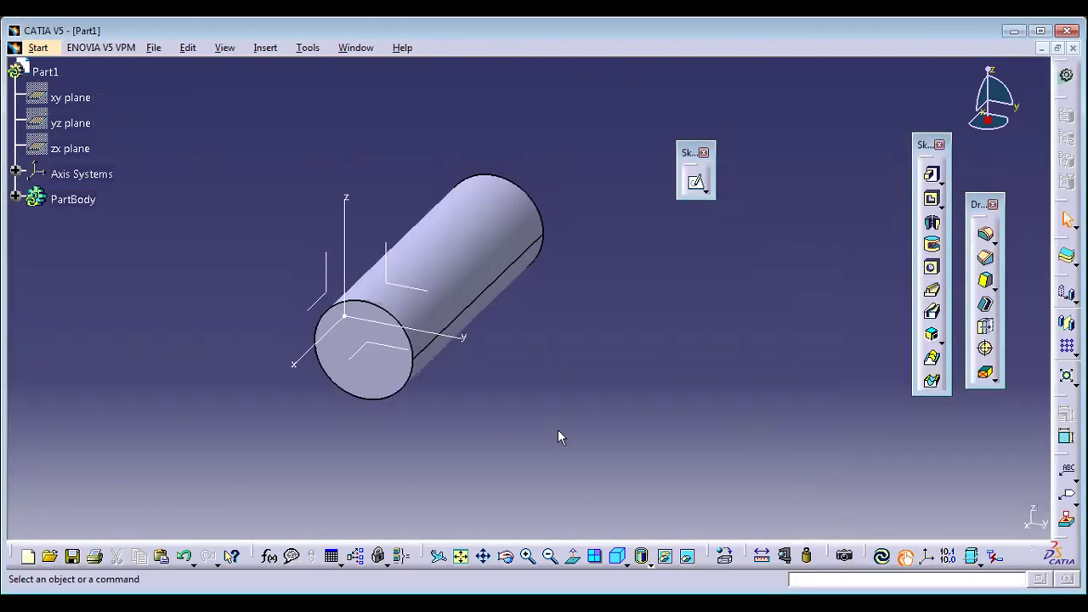
middle_drag(557, 438, 405, 332)
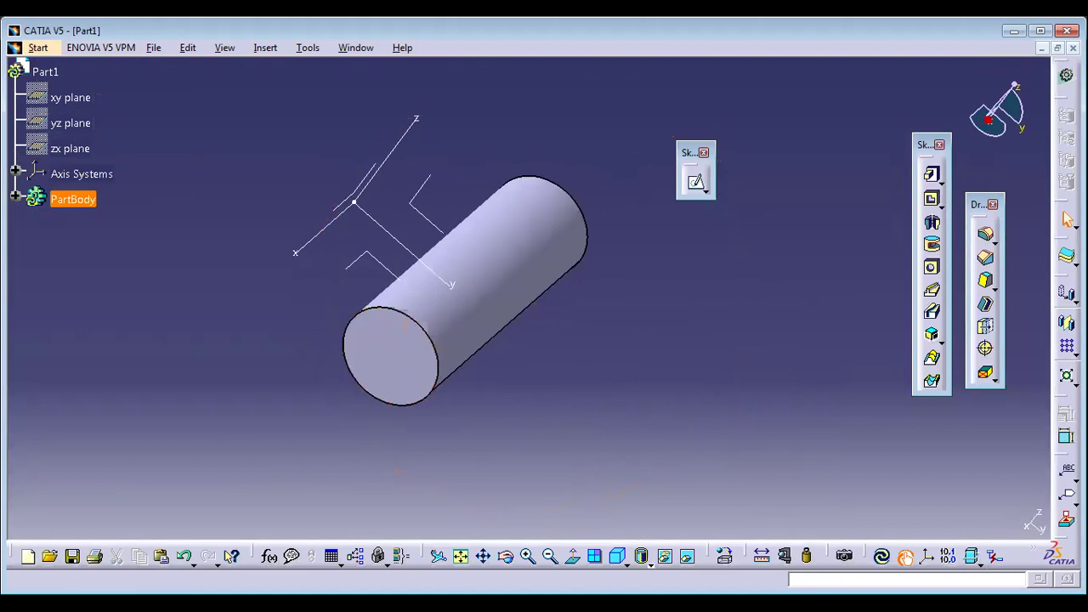
click(618, 556)
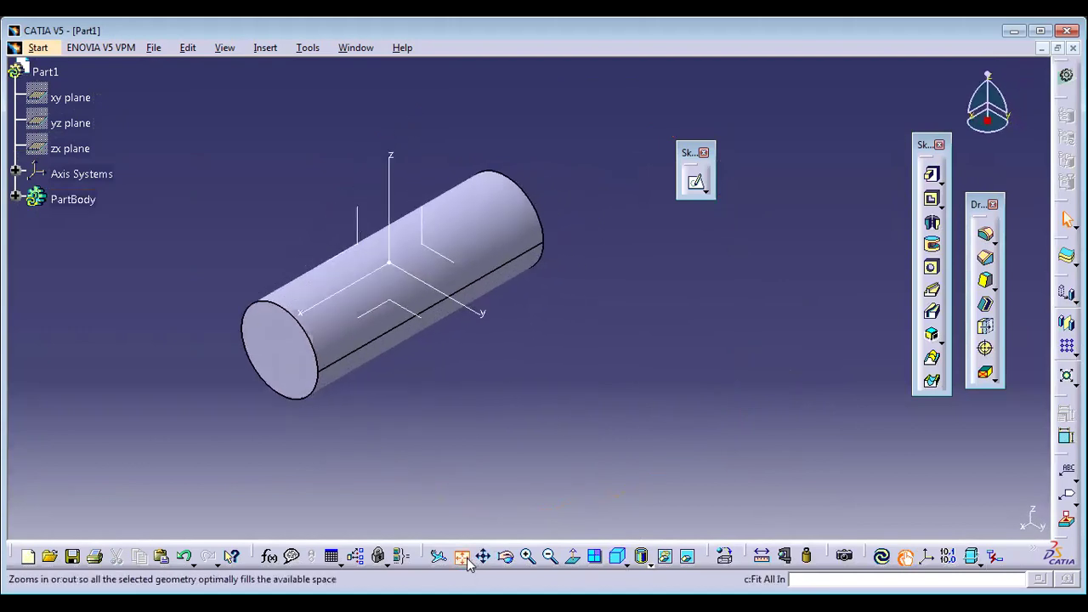
click(462, 556)
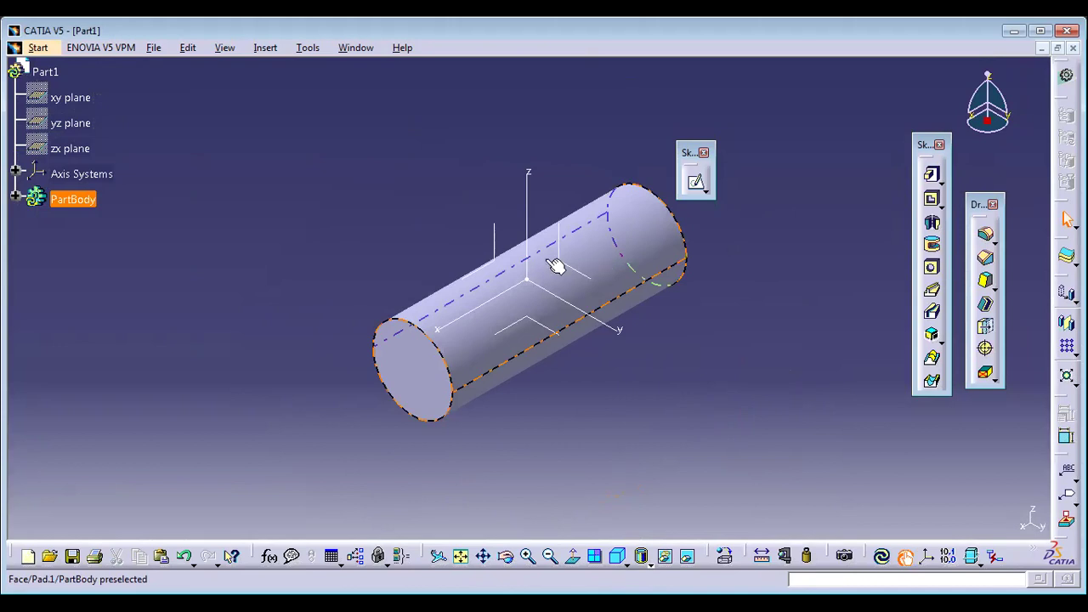
Undo the cylinder's Pad and reopen the circle's sketch for editing.
middle_drag(426, 334, 520, 310)
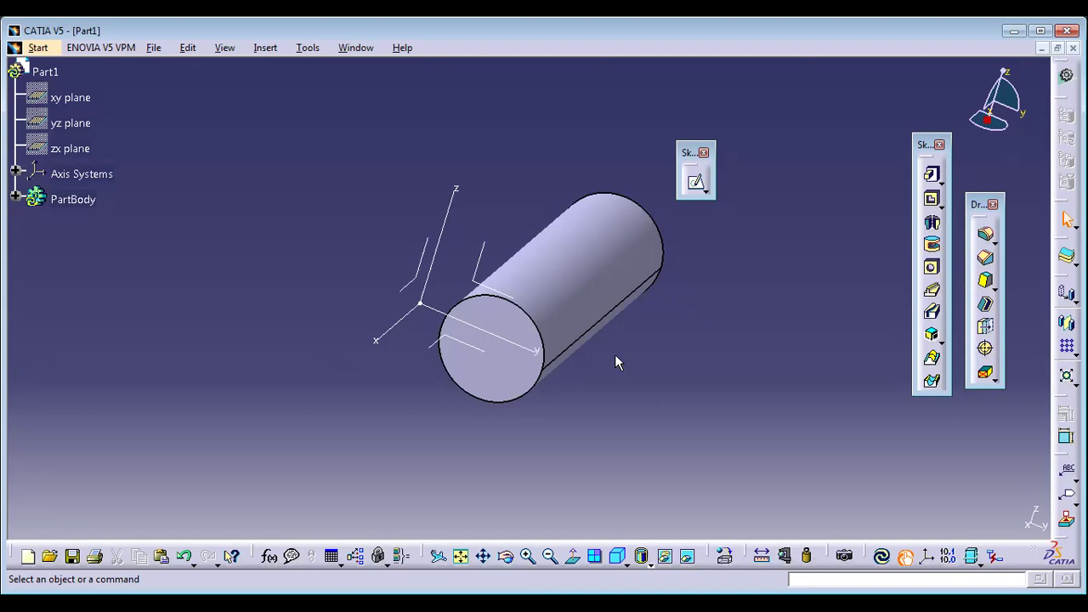
key(ctrl+z)
key(ctrl+z)
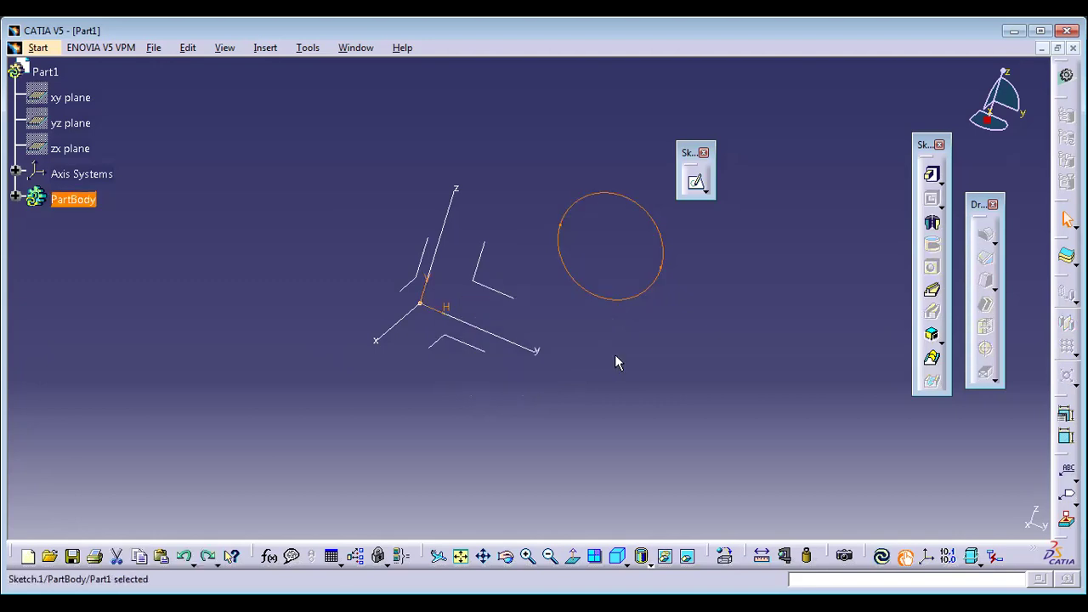
double_click(672, 244)
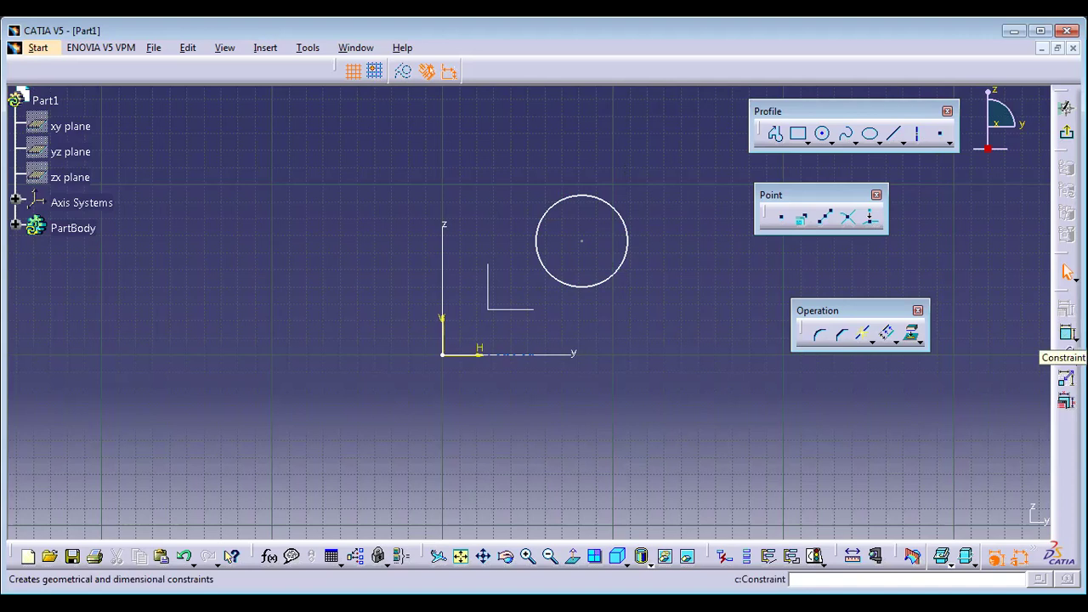
Dimension the horizontal distance from the z axis to the circle's centre and set it to 100 mm.
click(1066, 333)
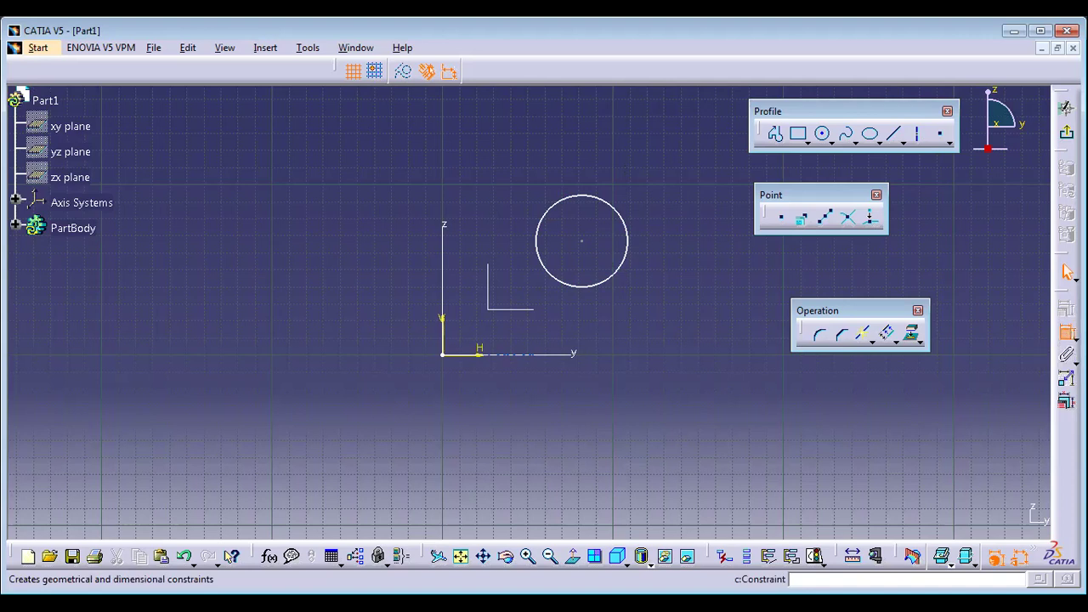
click(581, 243)
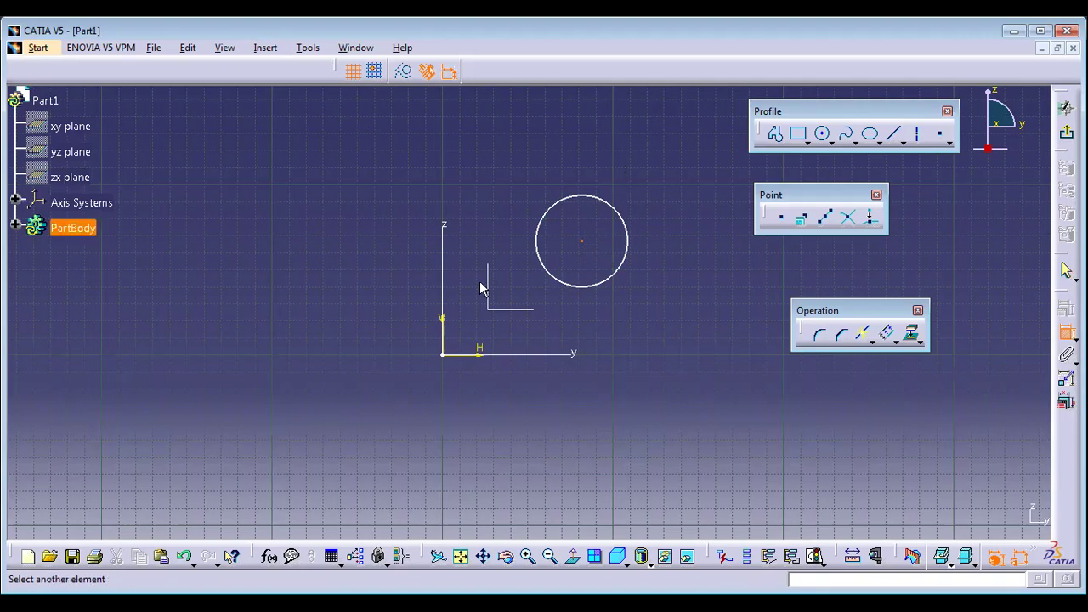
click(444, 250)
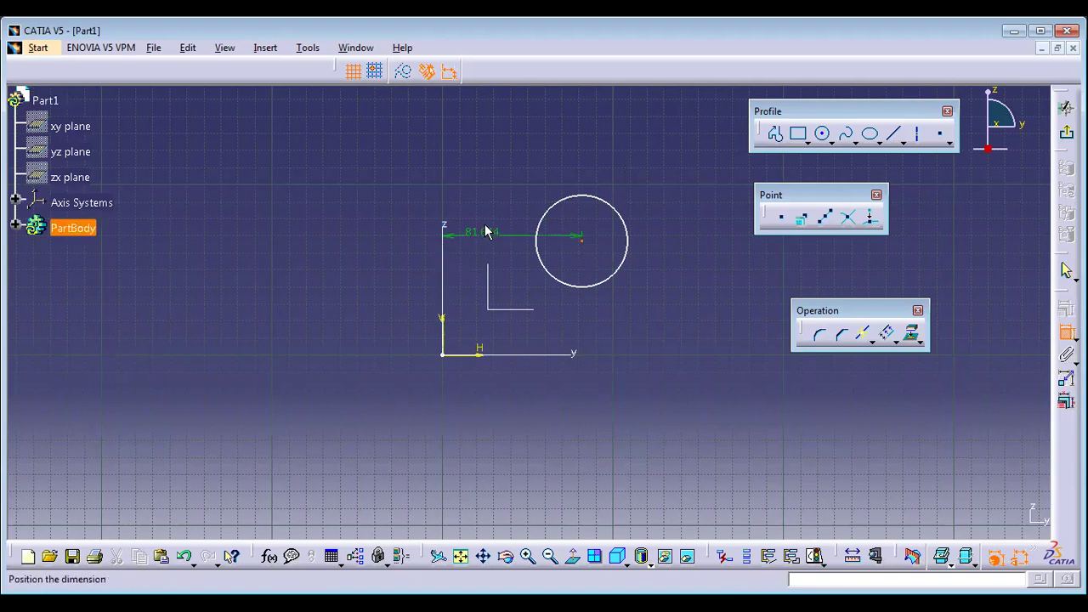
click(602, 171)
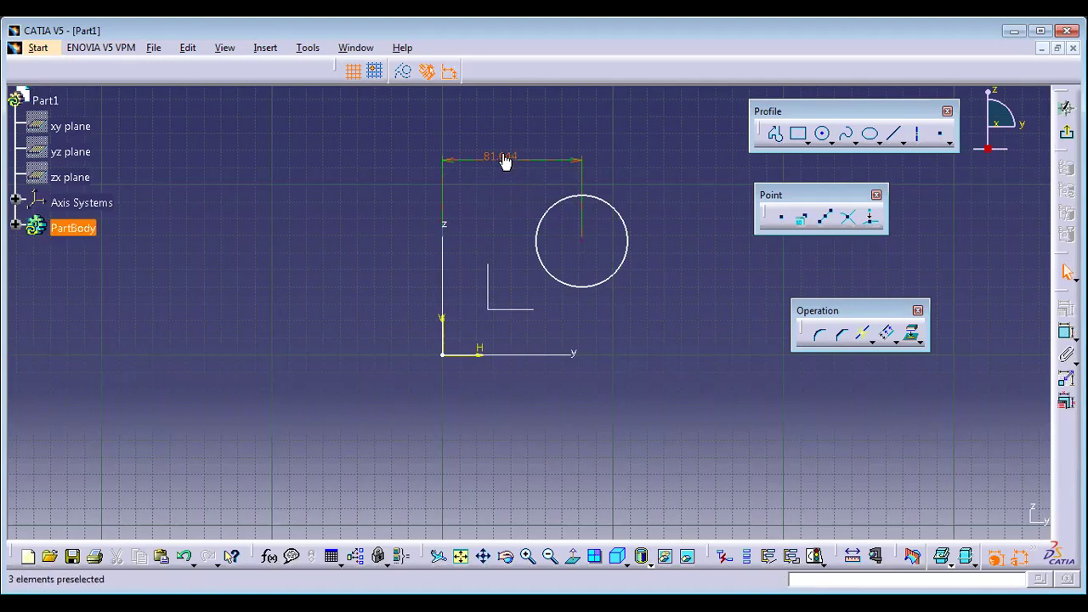
double_click(505, 161)
key(BackSpace)
text(100)
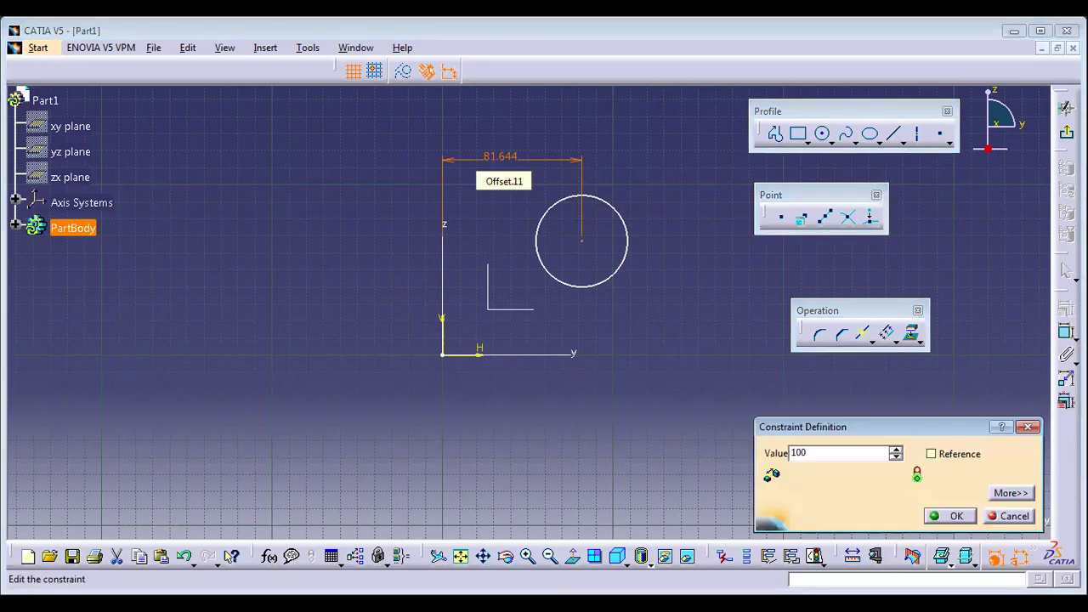
key(Return)
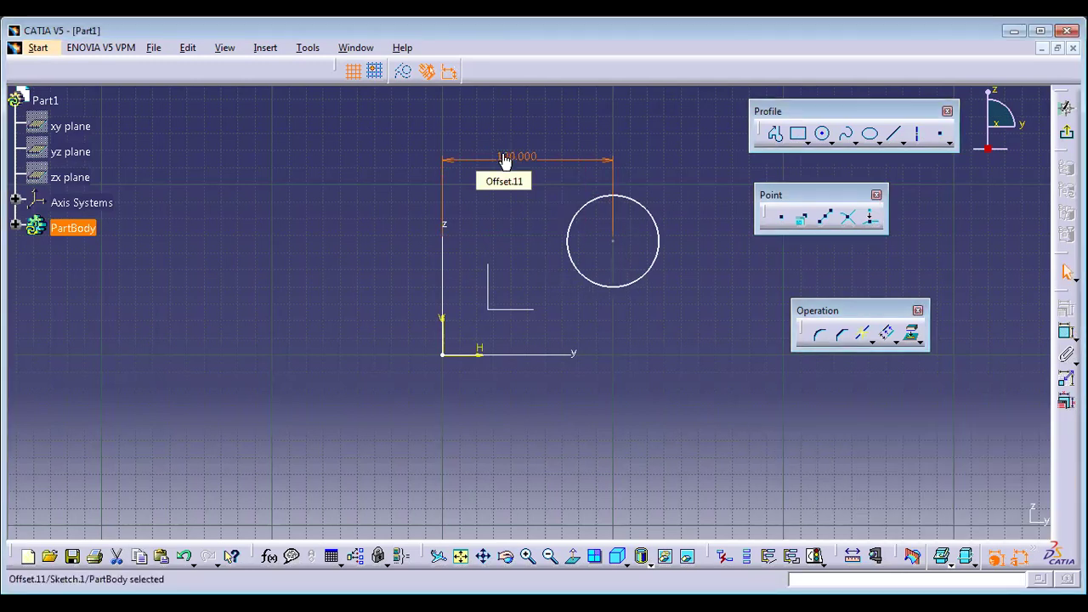
click(634, 366)
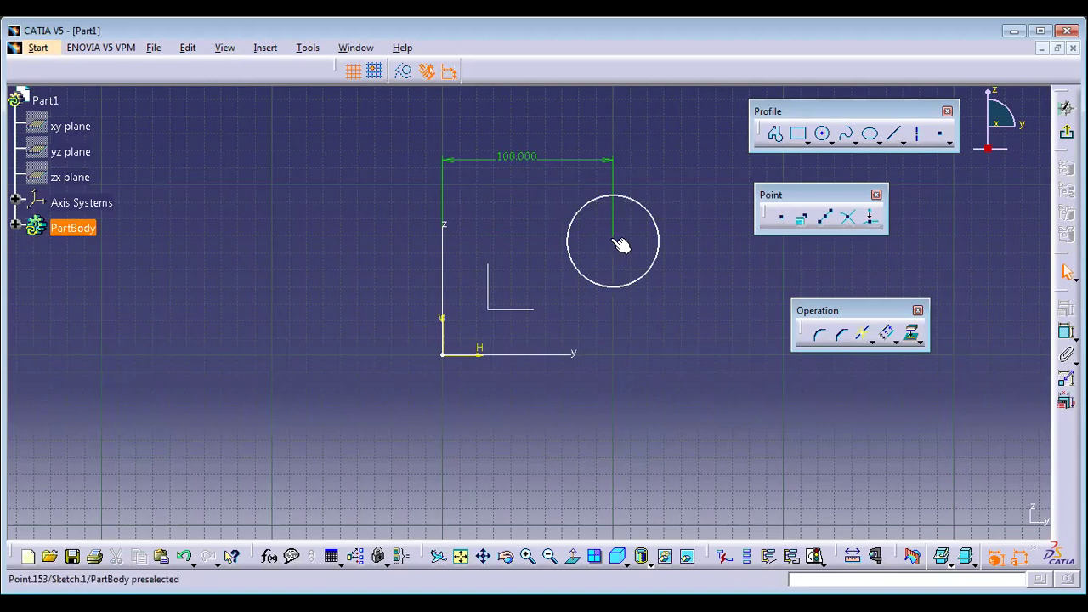
Shift the circle's centre slightly, dimension its vertical distance from the y axis and set it to 100 mm.
drag(553, 240, 610, 235)
click(1066, 332)
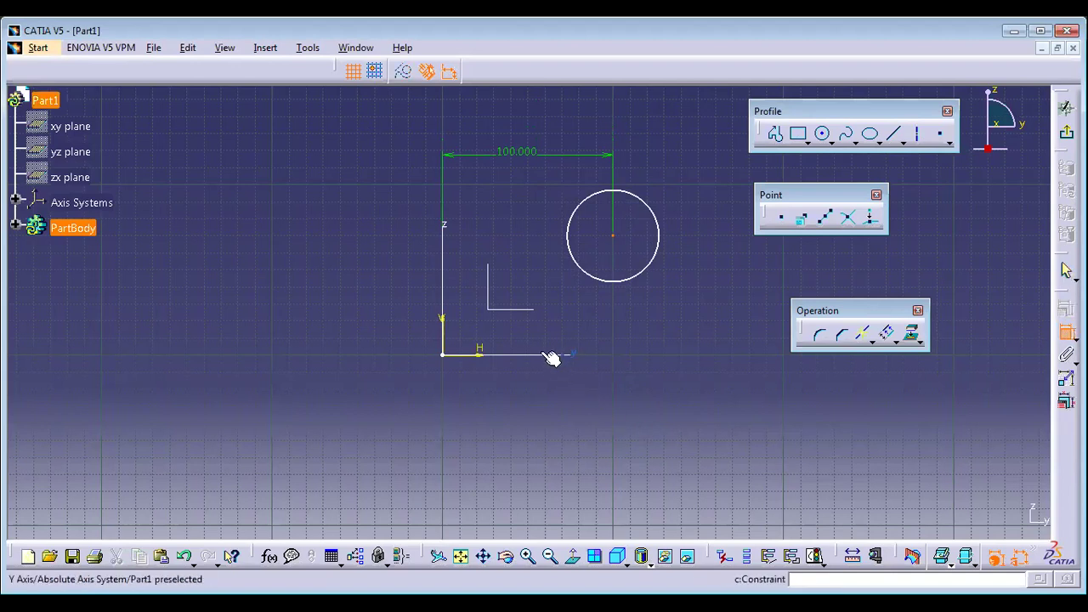
click(552, 355)
click(694, 316)
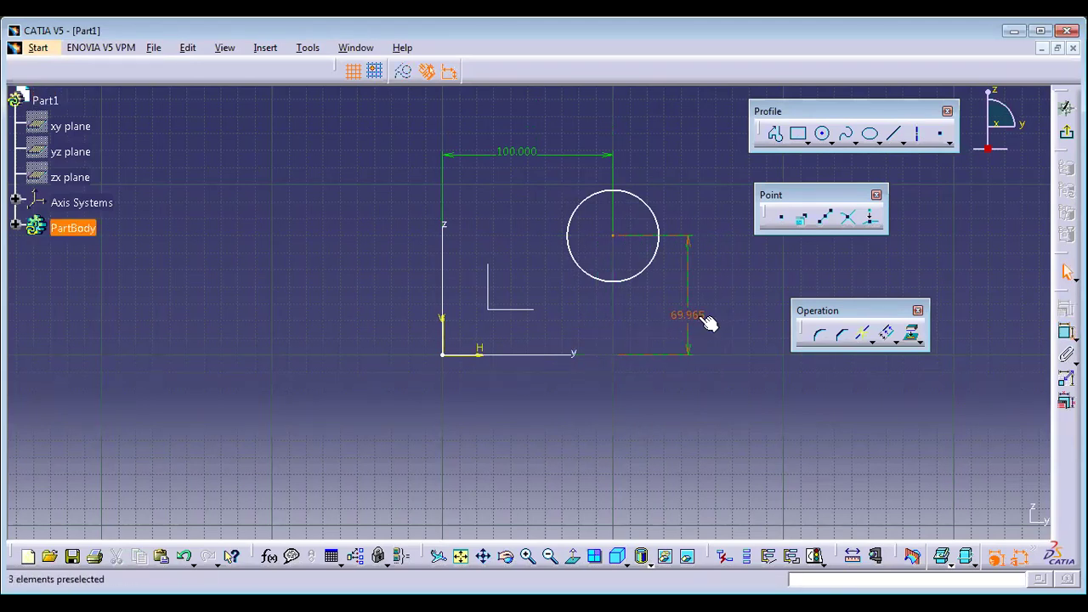
double_click(695, 315)
text(100)
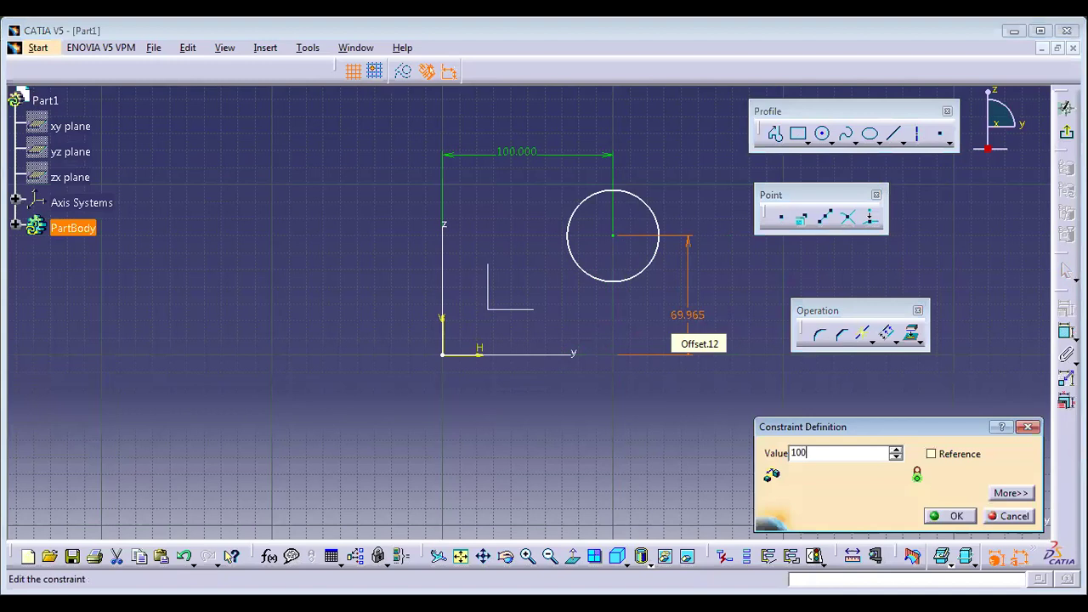
key(Return)
click(545, 258)
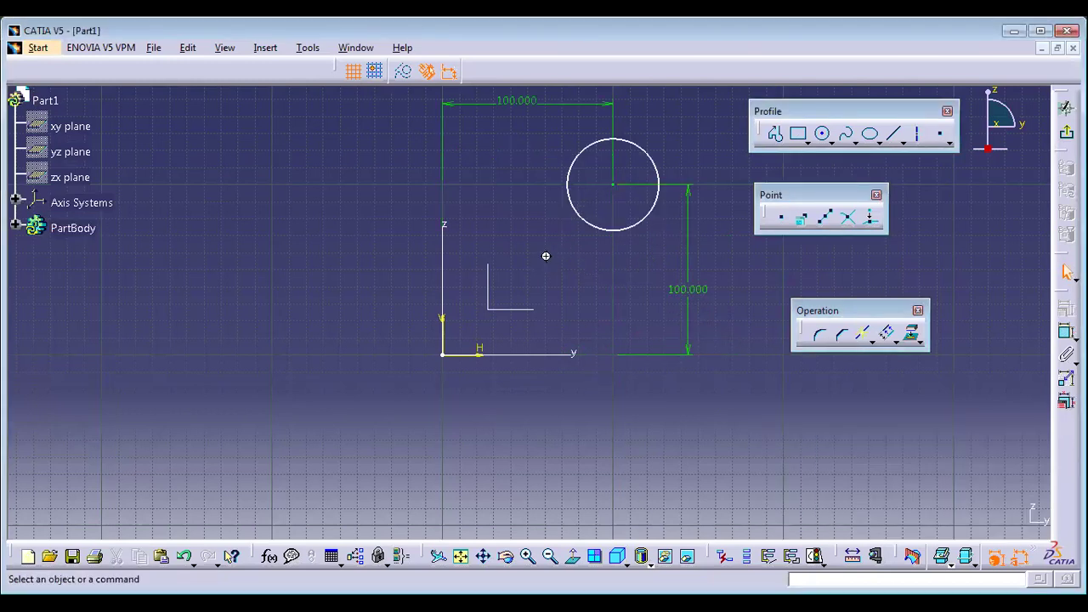
Check the sketch solving status with only the circle's two position constraints in place.
mouse_move(544, 255)
middle_down()
mouse_move(546, 267)
mouse_move(680, 319)
mouse_move(632, 324)
middle_up()
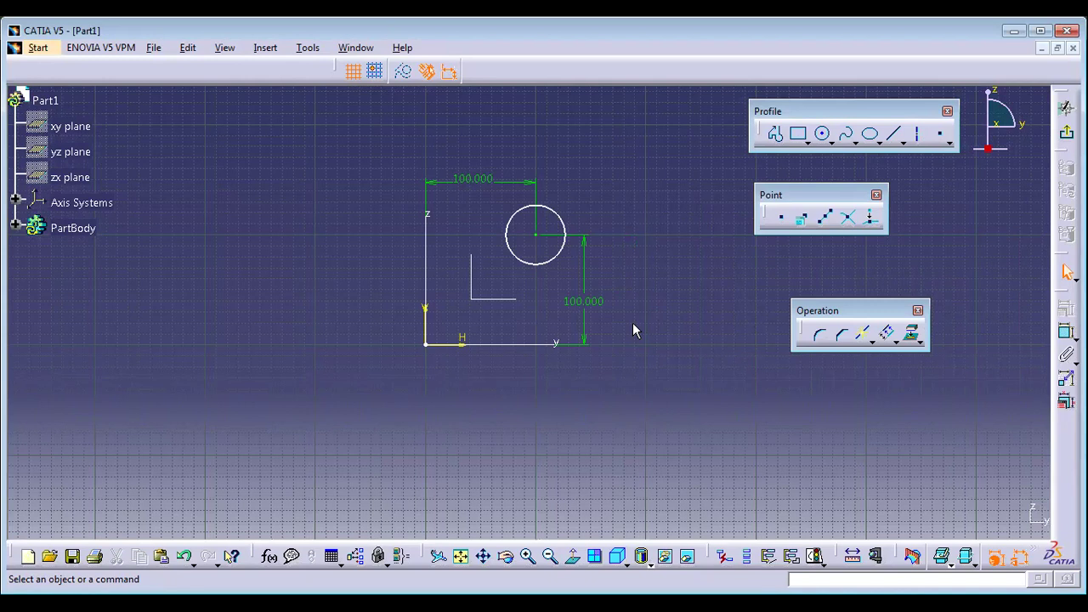
click(816, 556)
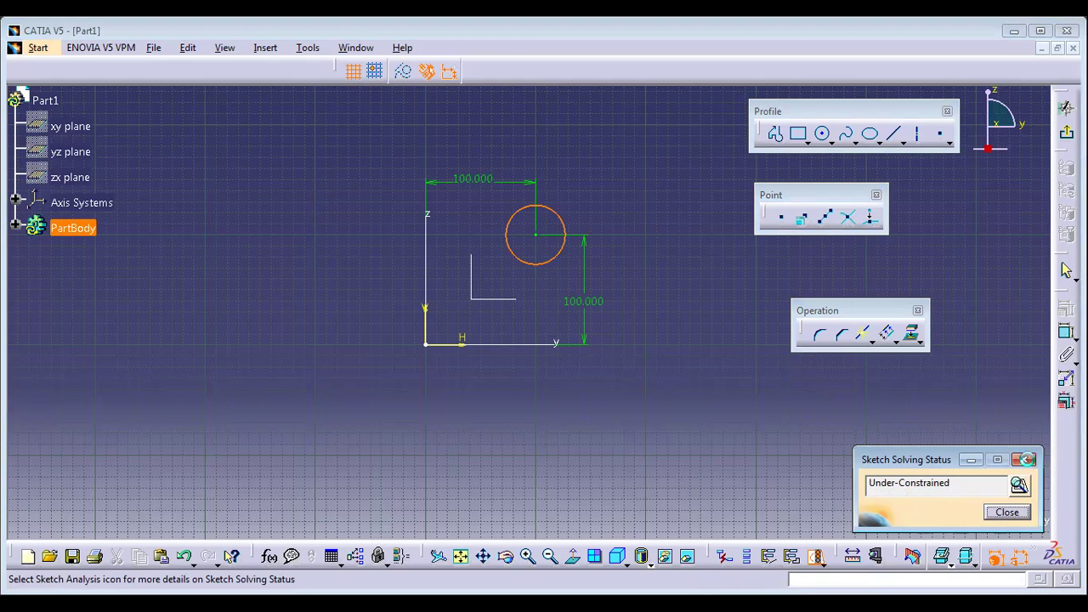
click(1024, 459)
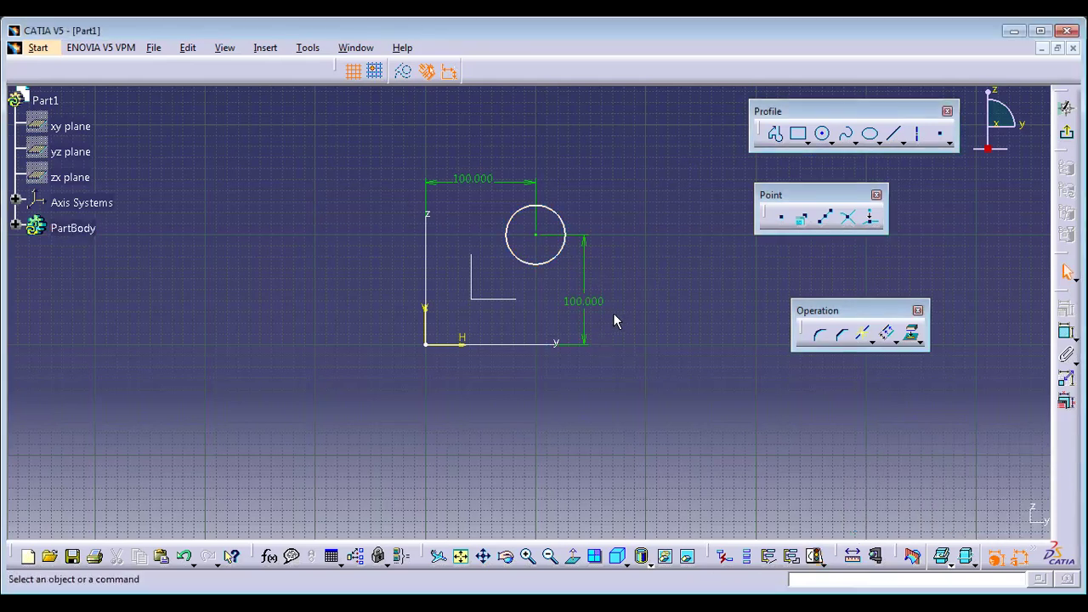
Enlarge the circle freehand to about 74 mm in diameter and add a diameter dimension to it.
mouse_move(575, 253)
mouse_down()
mouse_move(573, 284)
mouse_move(613, 381)
mouse_move(546, 255)
mouse_move(567, 307)
mouse_move(561, 267)
mouse_move(573, 268)
mouse_up()
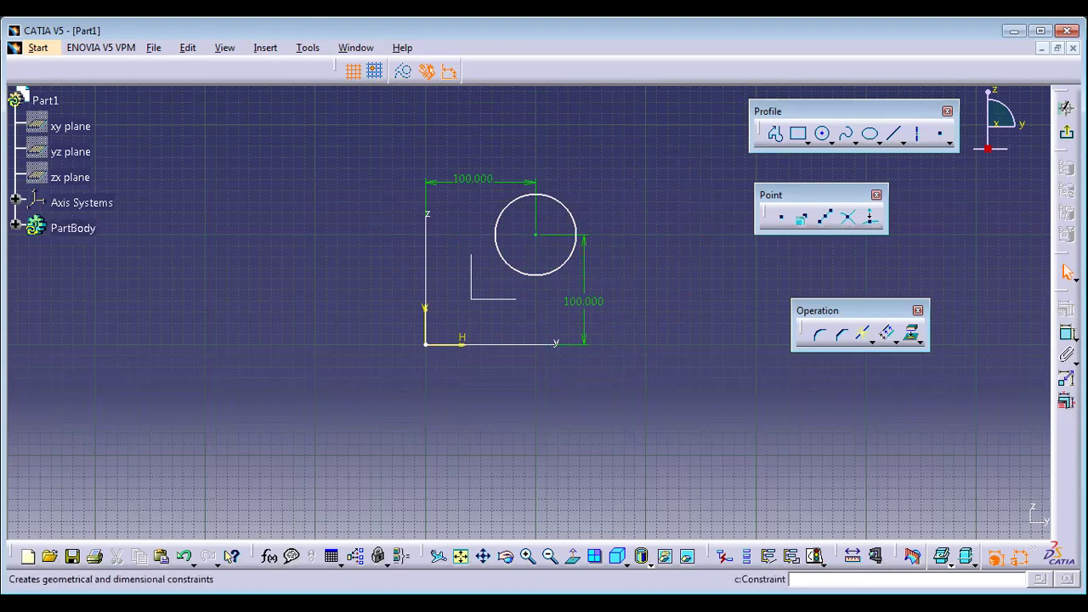
click(724, 556)
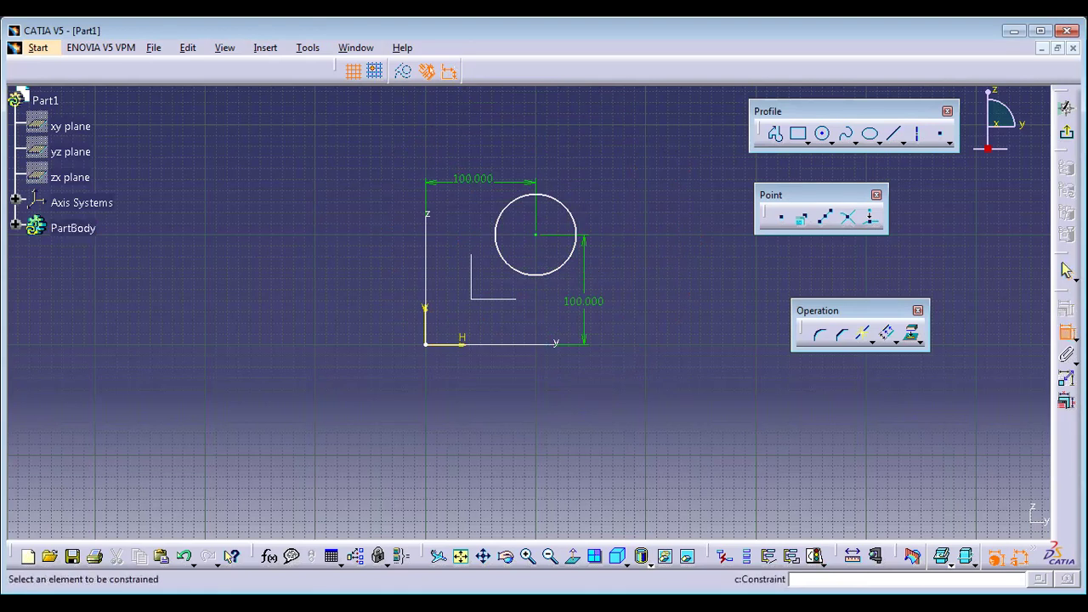
click(569, 240)
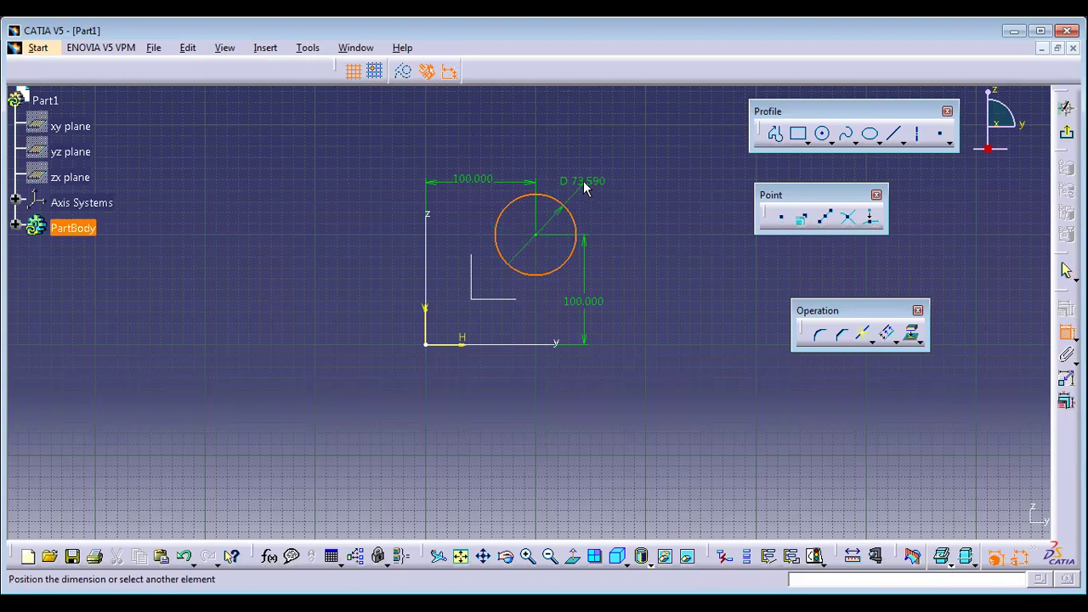
click(583, 181)
Open the circle's dimension for editing, switch its type to Radius and return it to Diameter.
double_click(600, 180)
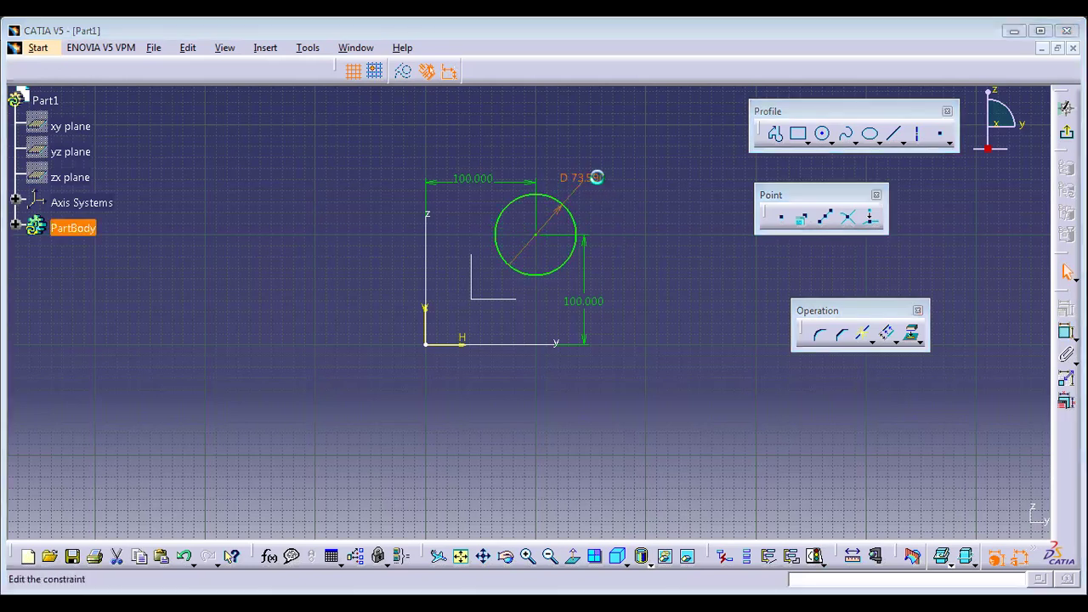
click(883, 470)
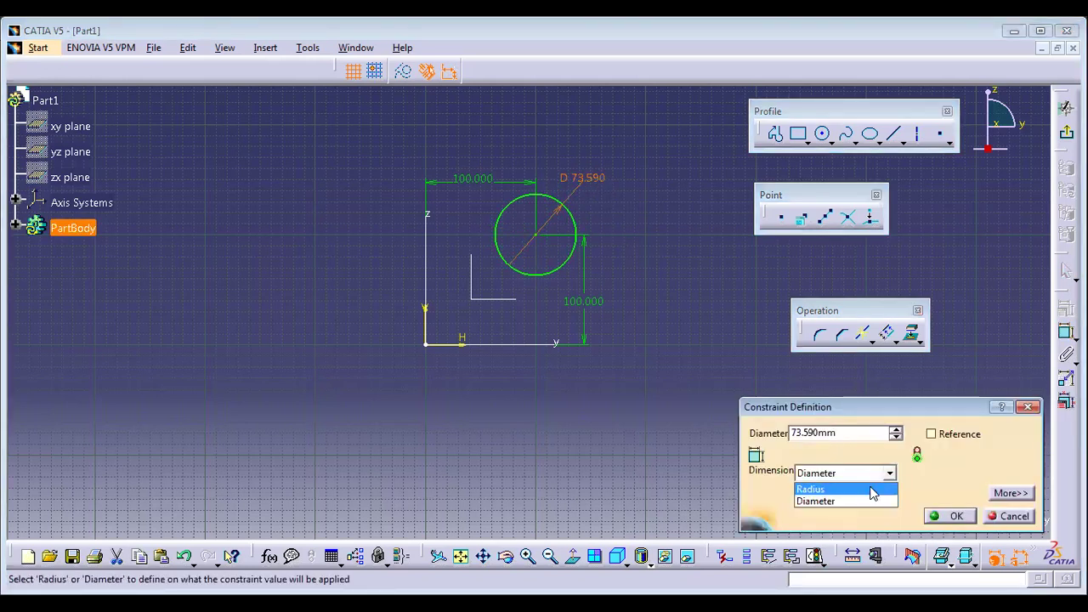
click(884, 485)
click(885, 472)
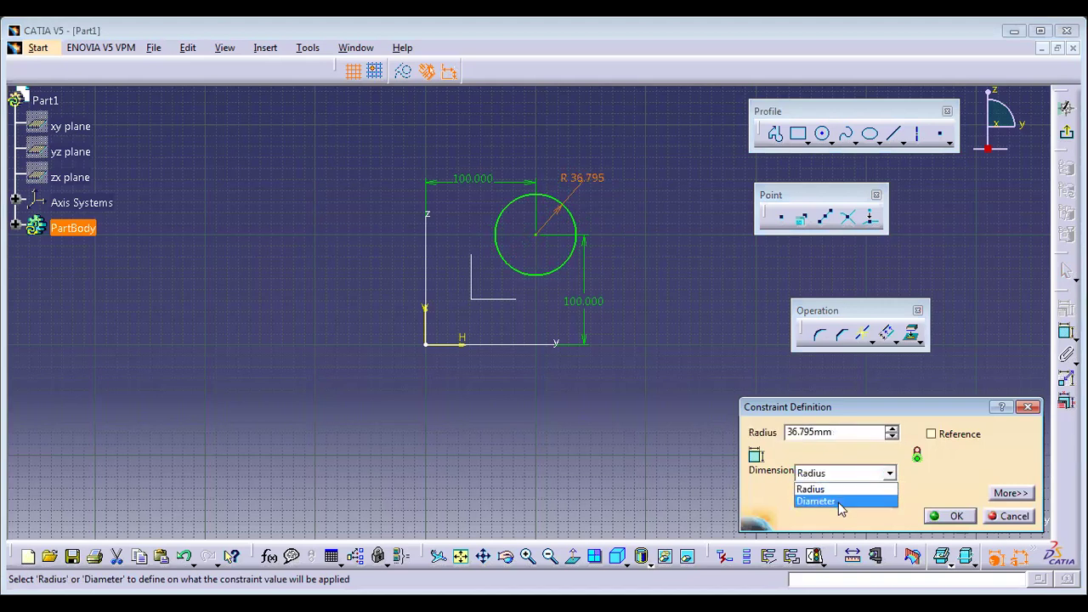
click(840, 503)
Set the circle's diameter to 70 mm and check the sketch solving status.
click(852, 434)
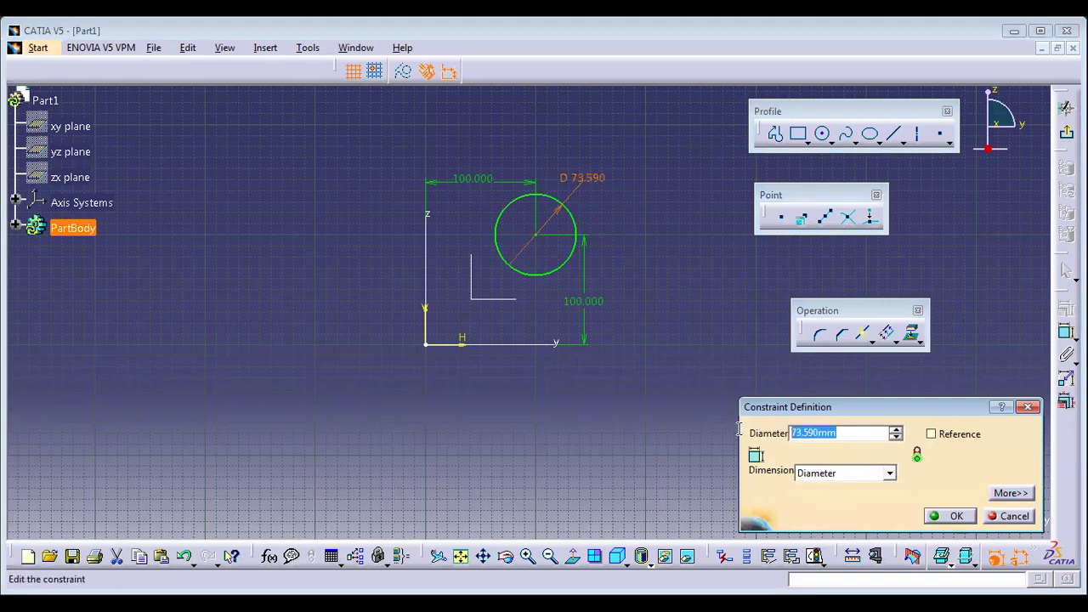
text(70)
key(Return)
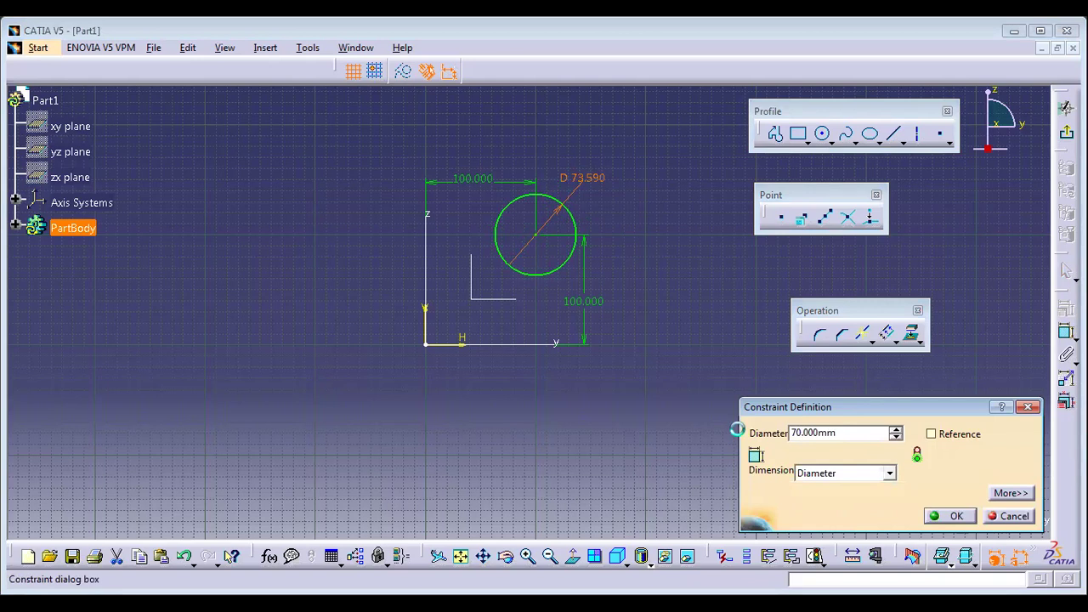
click(735, 428)
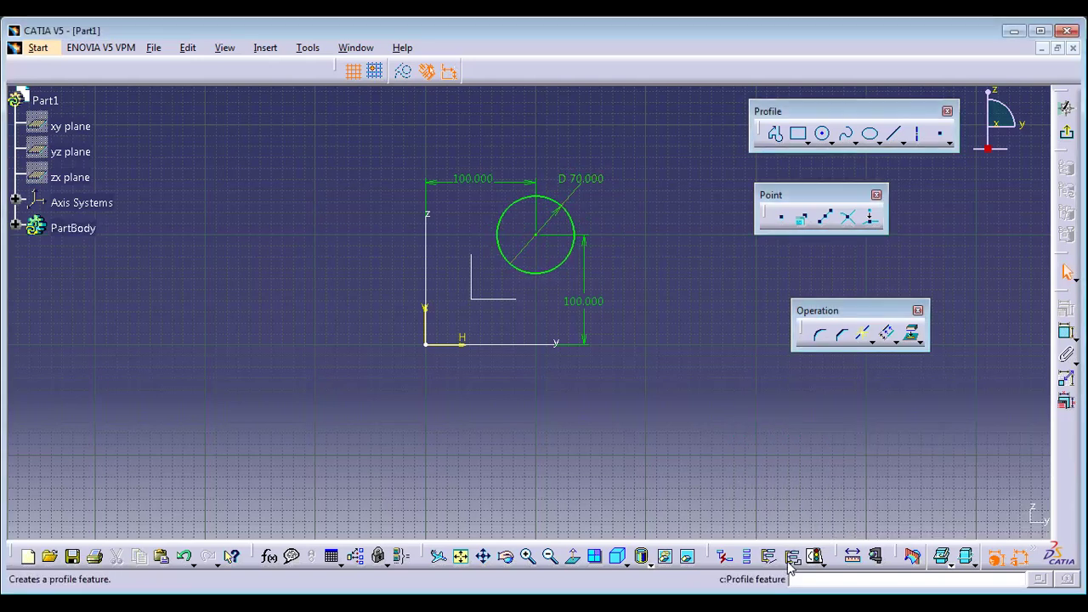
click(814, 557)
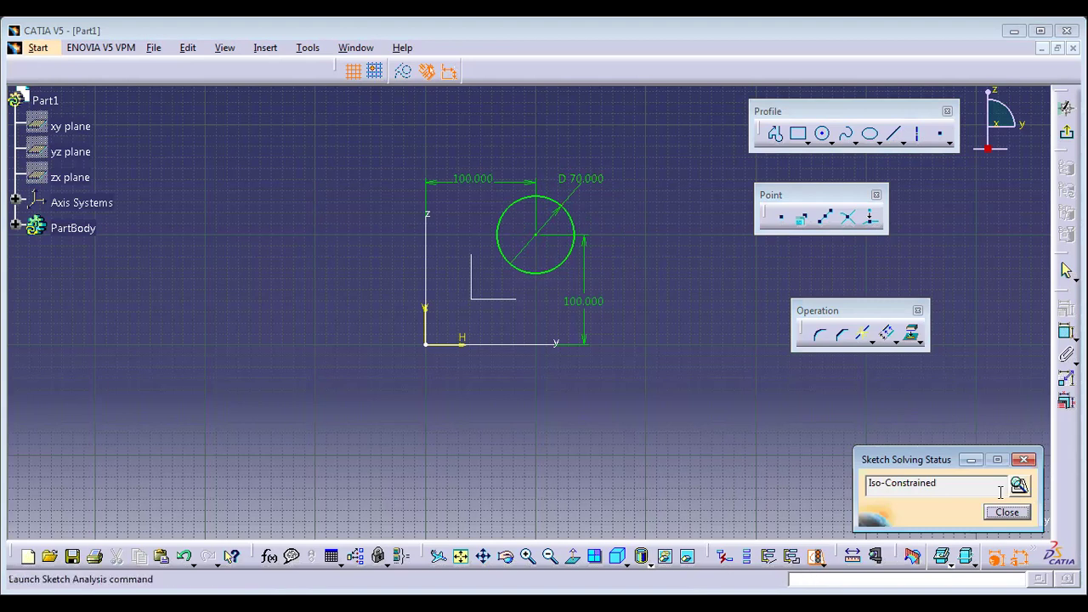
click(1024, 461)
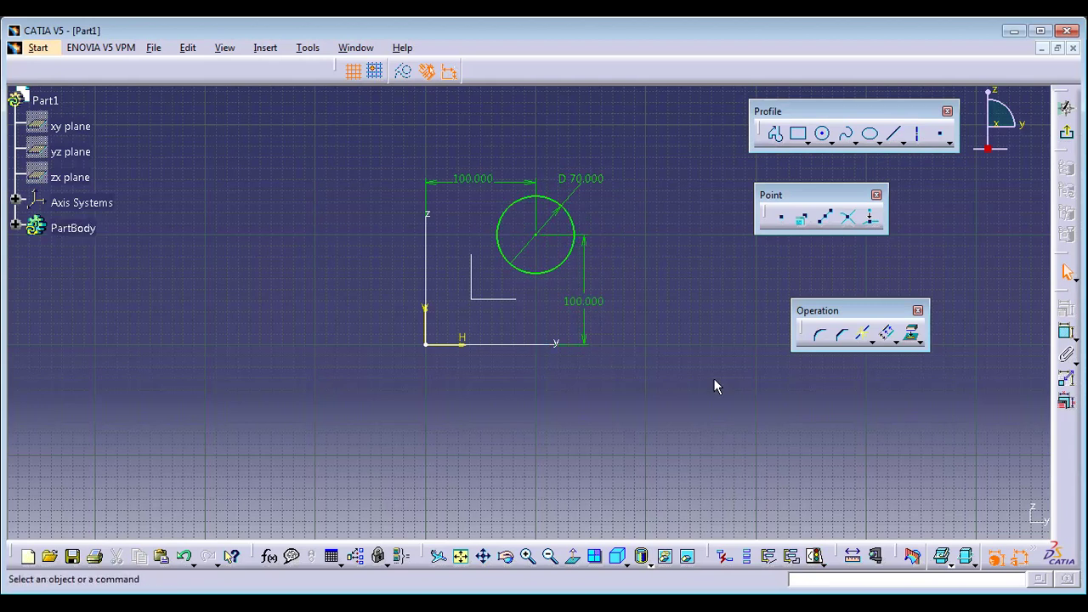
Add a second vertical distance dimension between the circle's centre and the y axis, and check the sketch solving status.
click(1067, 333)
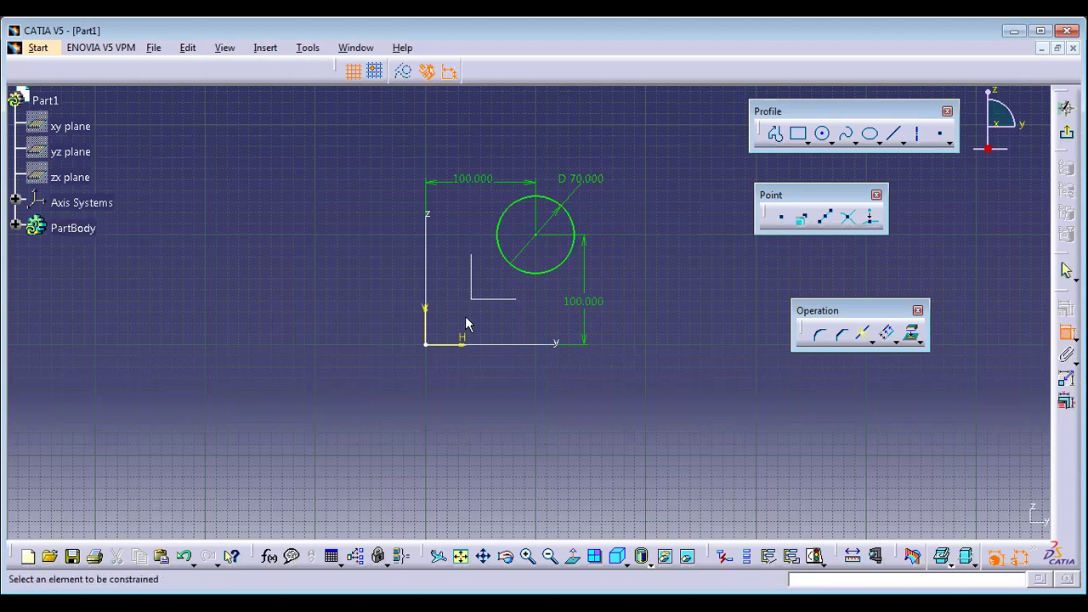
click(537, 243)
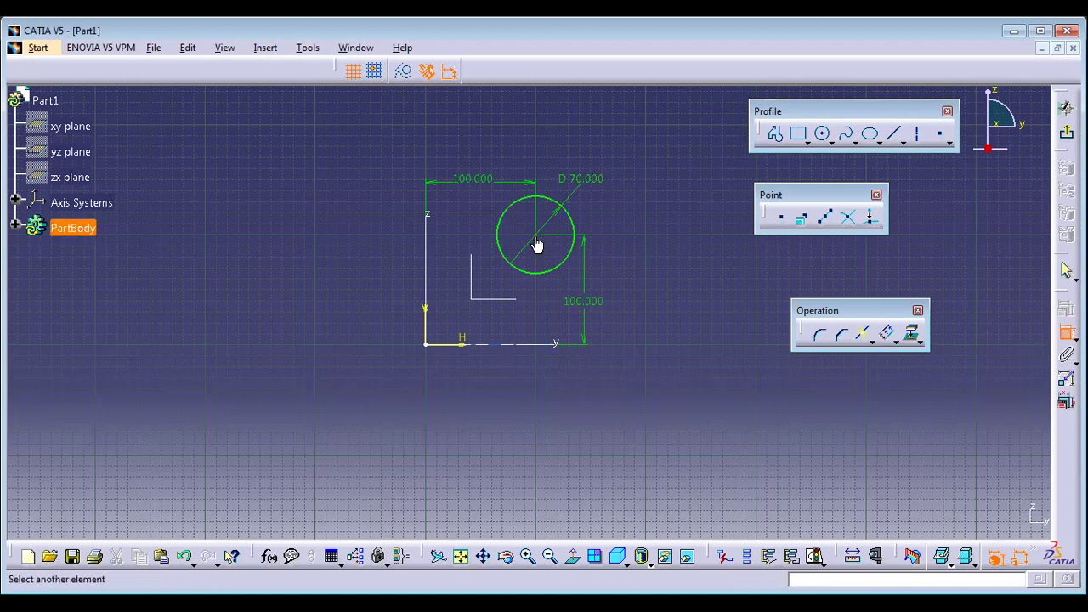
click(545, 345)
click(645, 307)
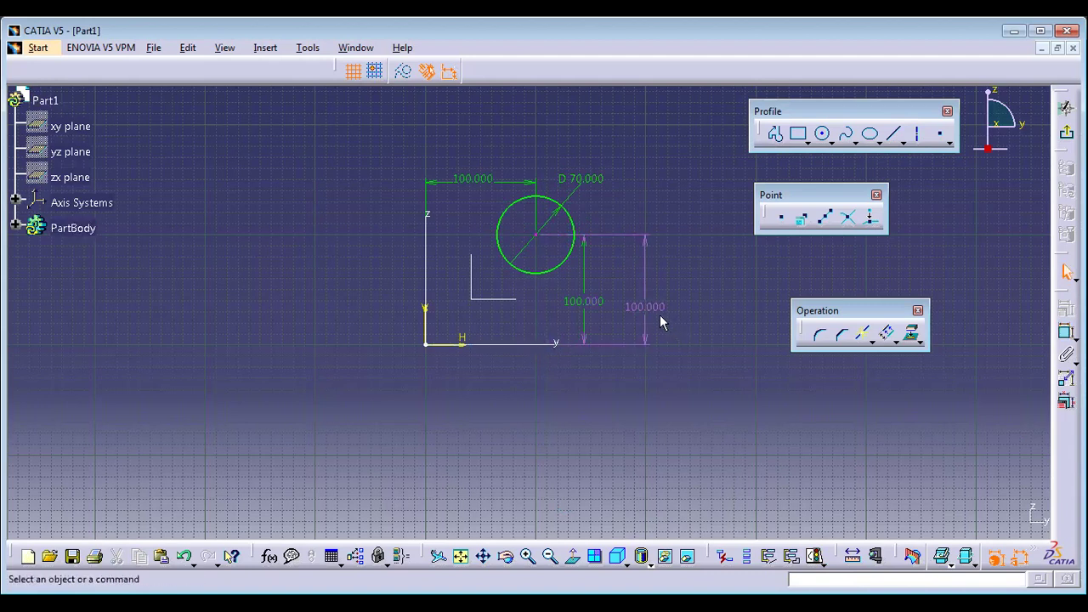
click(815, 556)
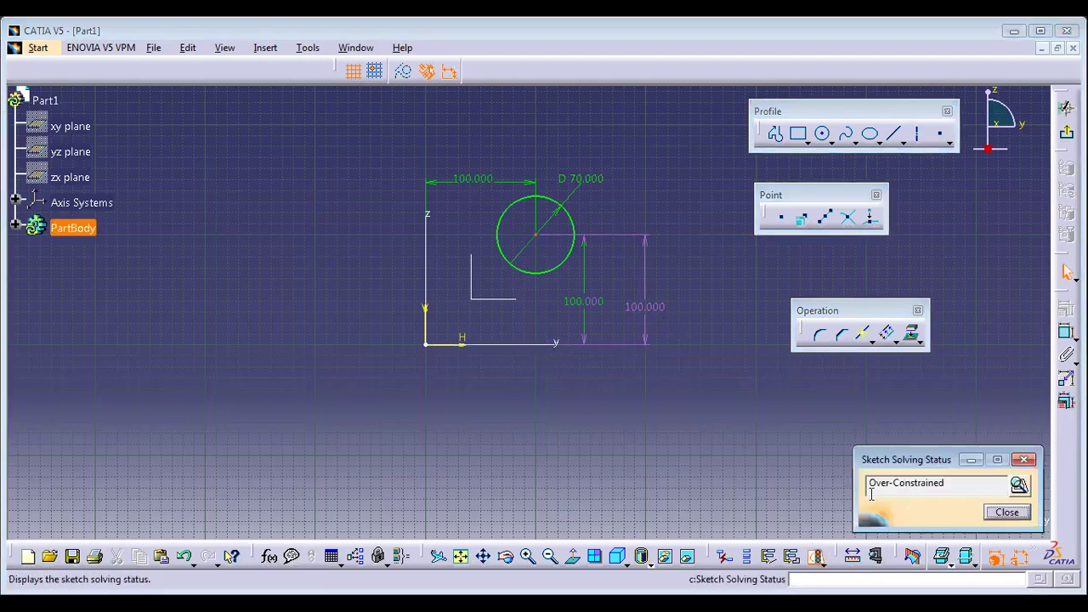
click(1026, 461)
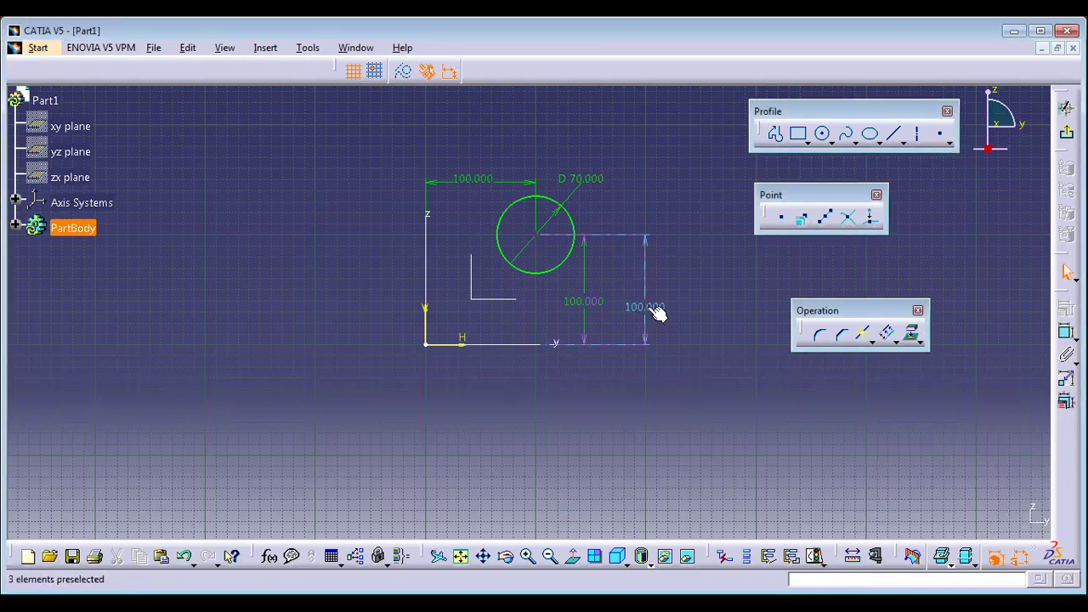
Set the second vertical distance dimension of the circle's centre to 110 mm and check the sketch solving status.
double_click(648, 315)
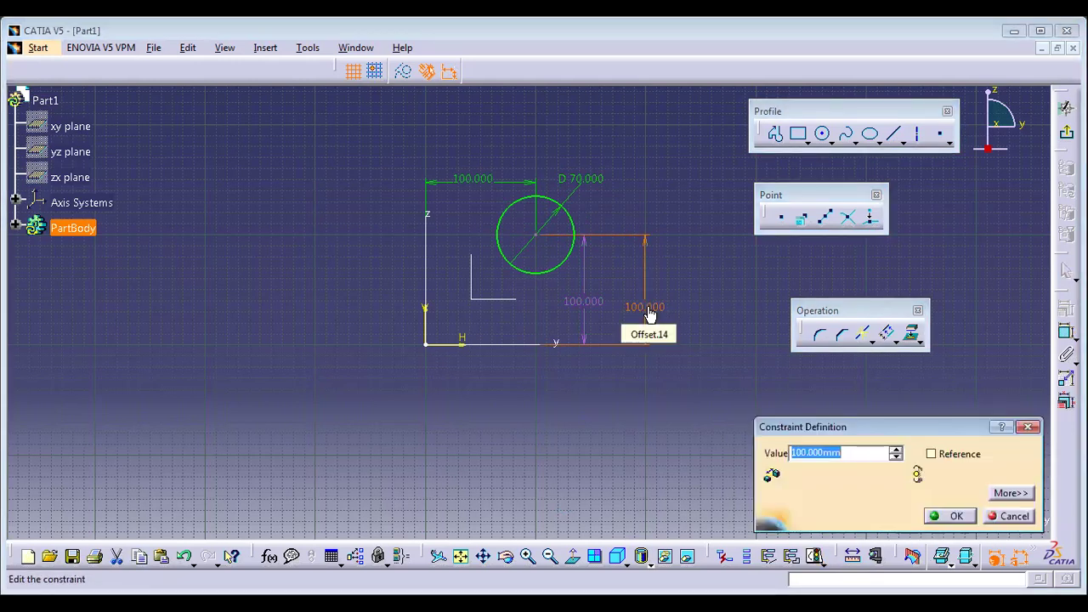
text(0)
key(BackSpace)
text(1)
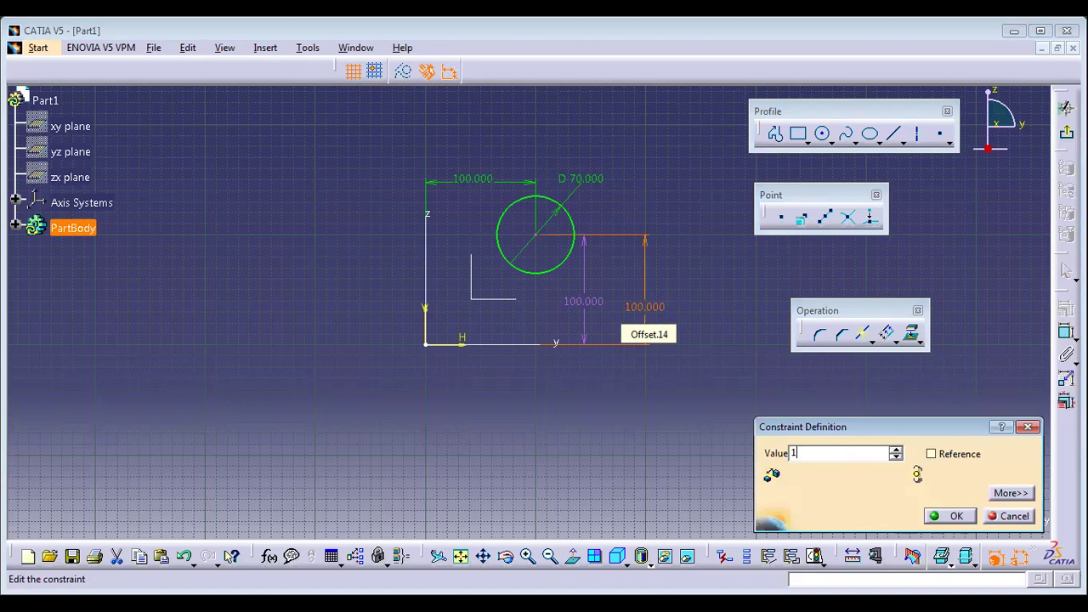
text(10)
key(Return)
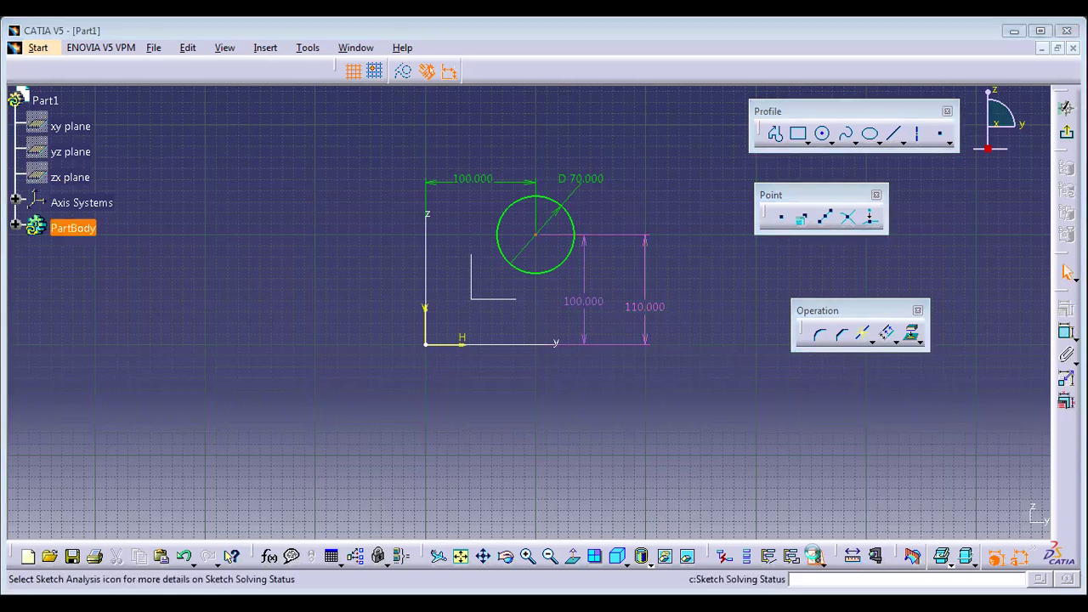
click(816, 556)
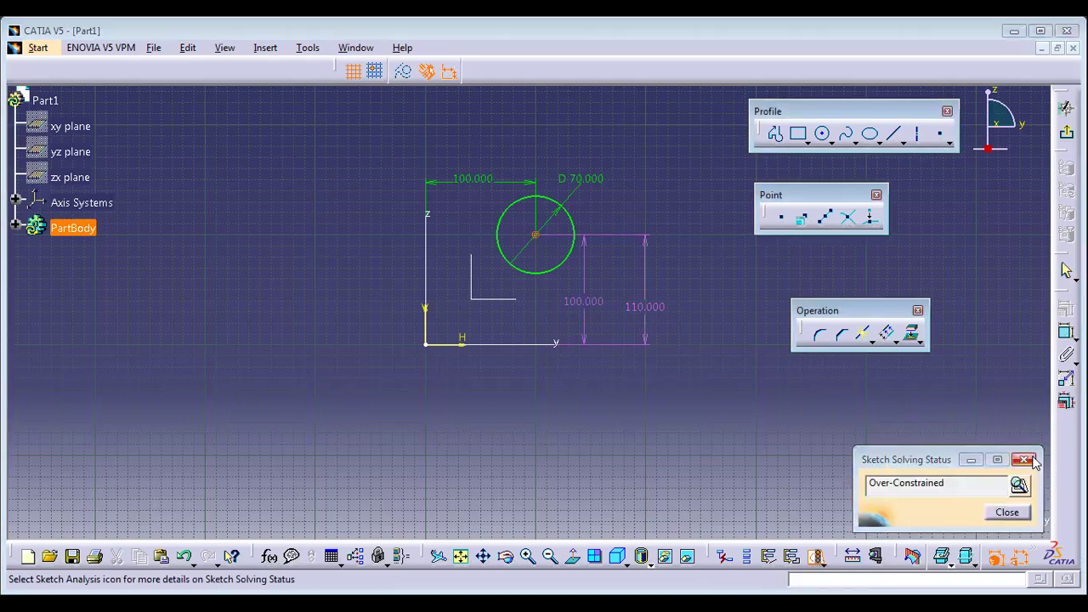
Delete the 100 mm vertical distance dimension between the circle's centre and the y axis.
click(586, 306)
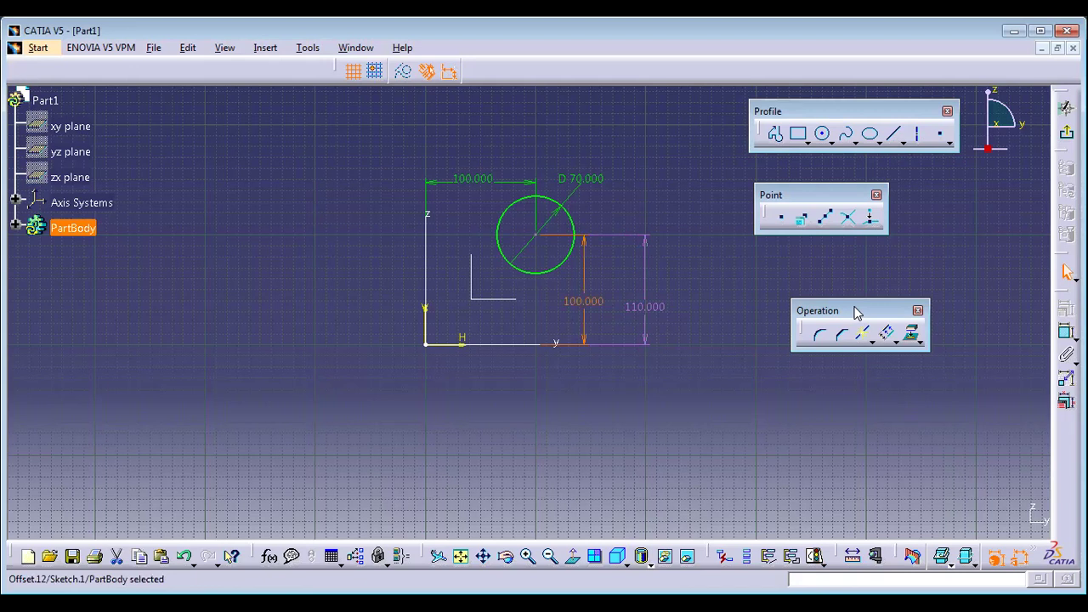
key(Delete)
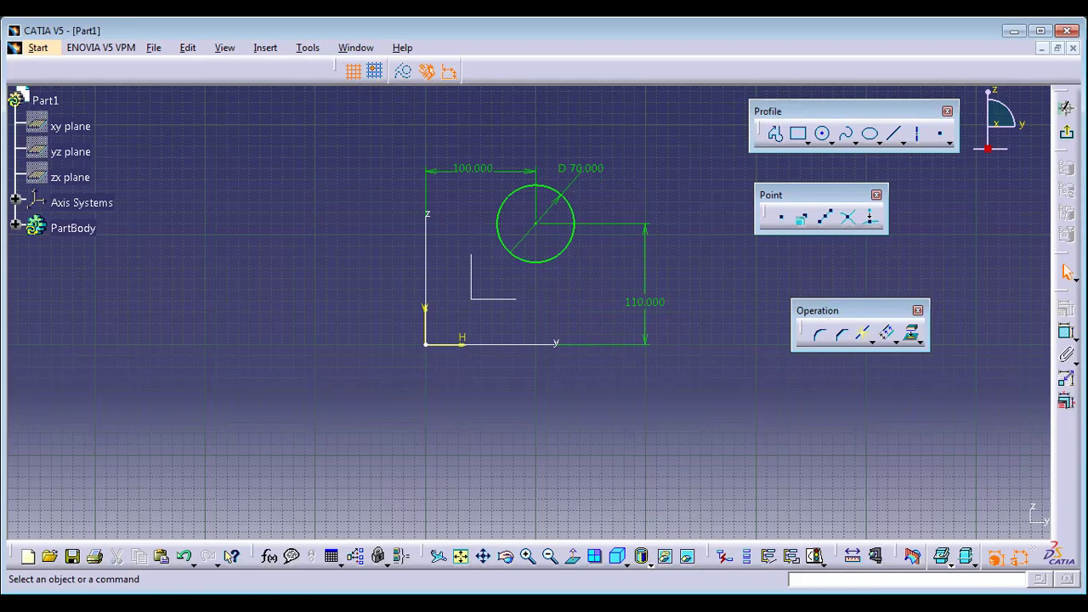
Examine which constraint types the Constraint Definition offers for the circle, and leave it without changing anything.
click(1072, 338)
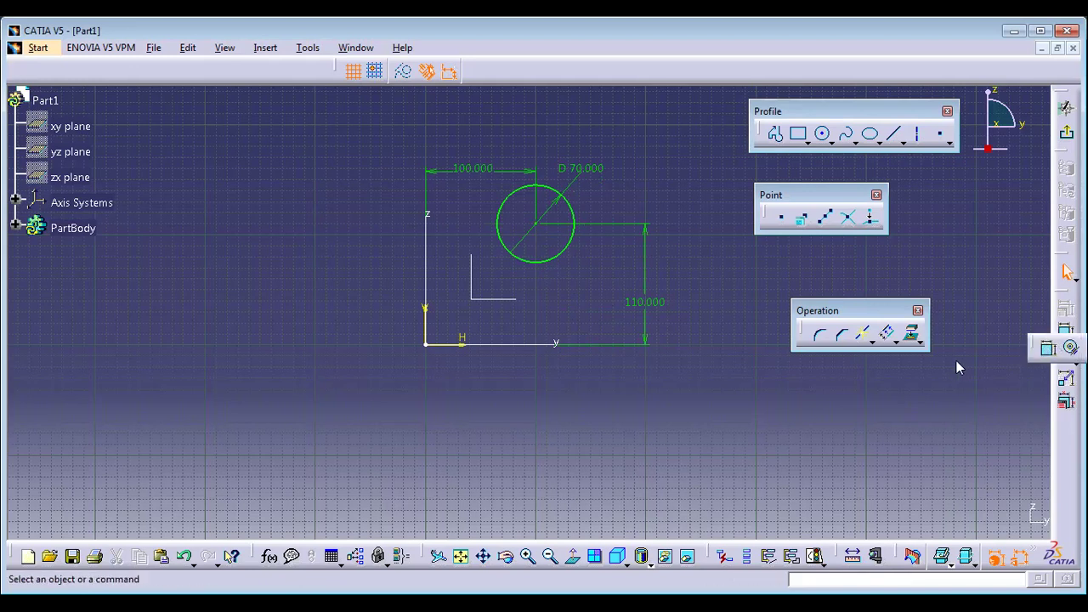
click(547, 262)
click(1066, 311)
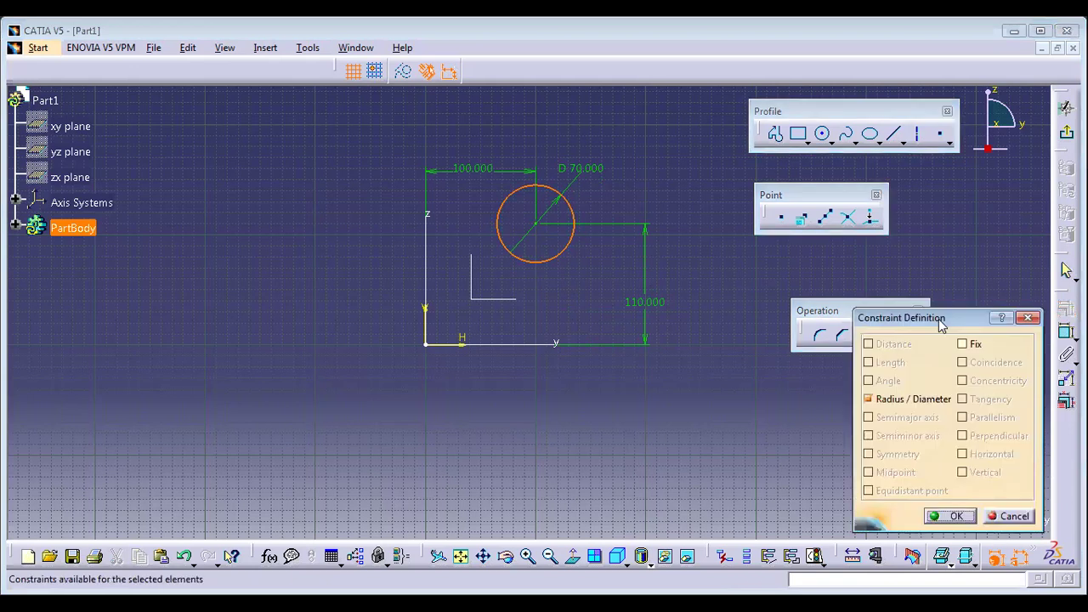
drag(938, 319, 272, 234)
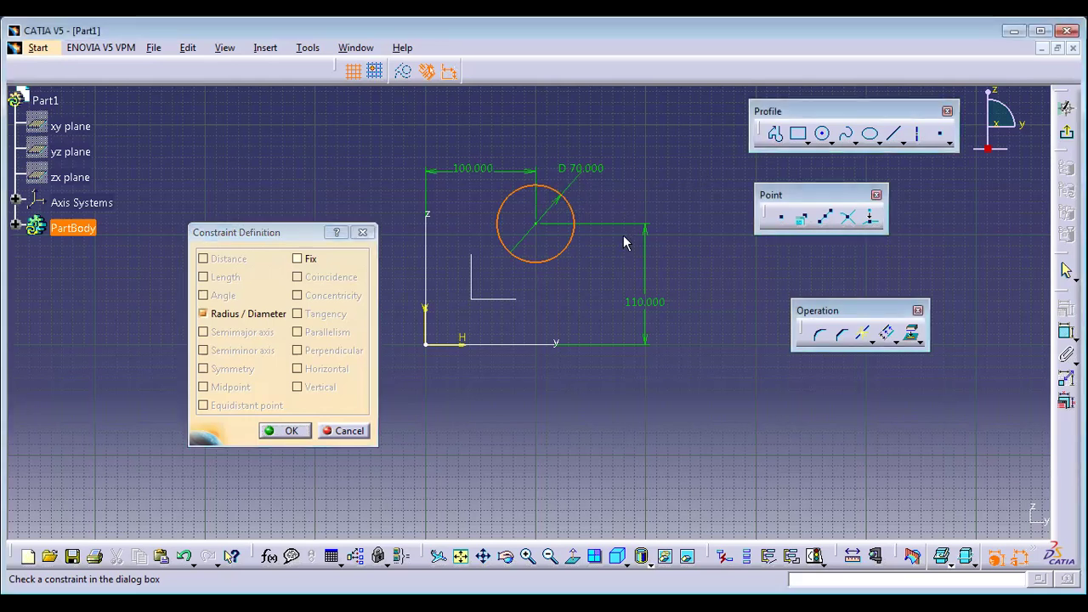
click(364, 233)
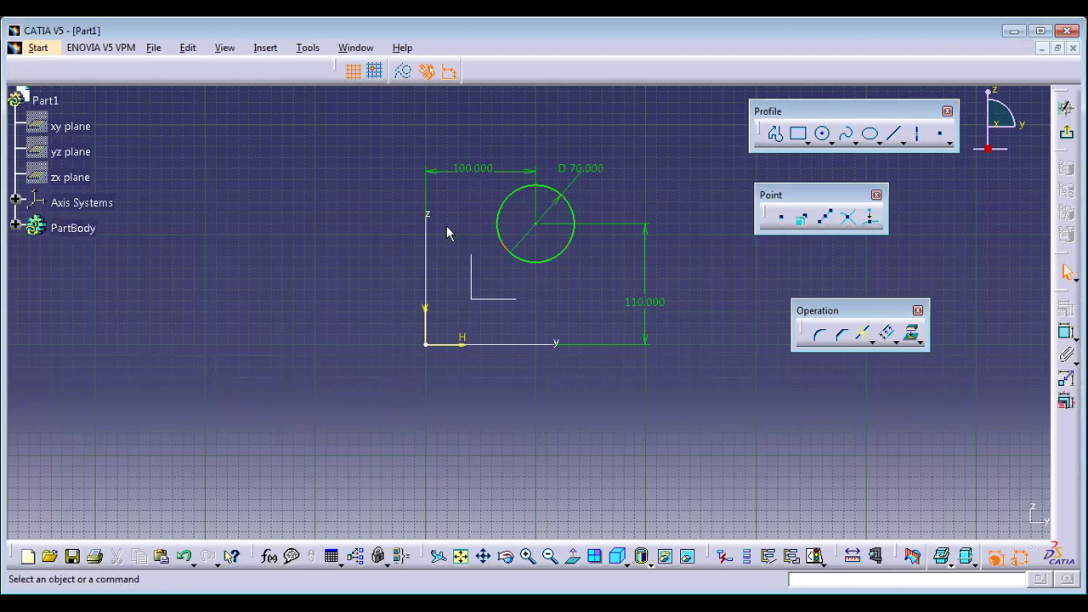
Sketch a second circle centred about 119 mm left of the z axis and dimension that horizontal distance.
click(822, 134)
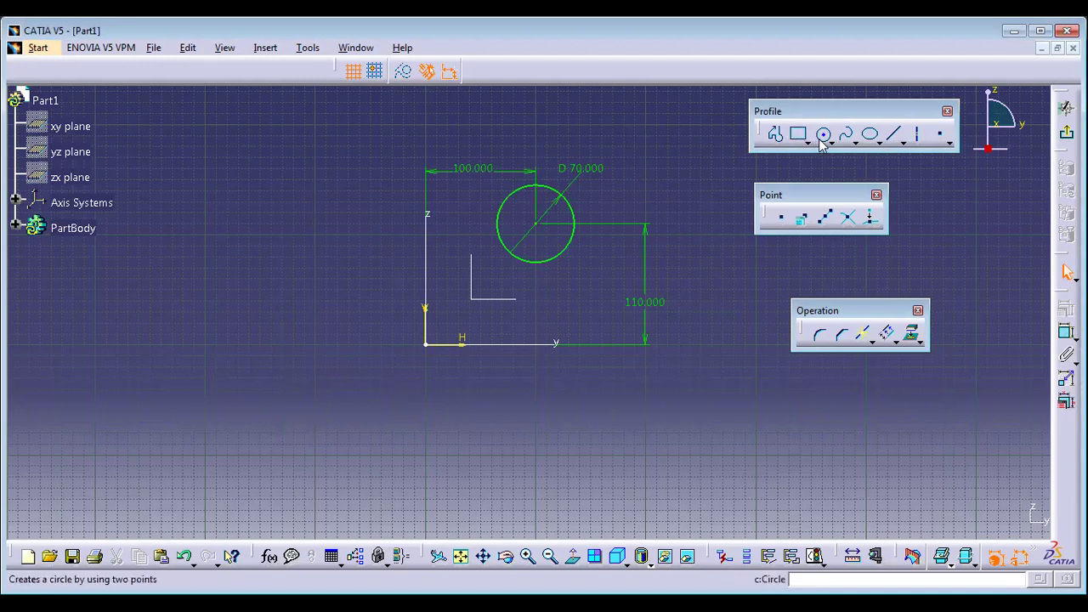
click(294, 331)
click(337, 332)
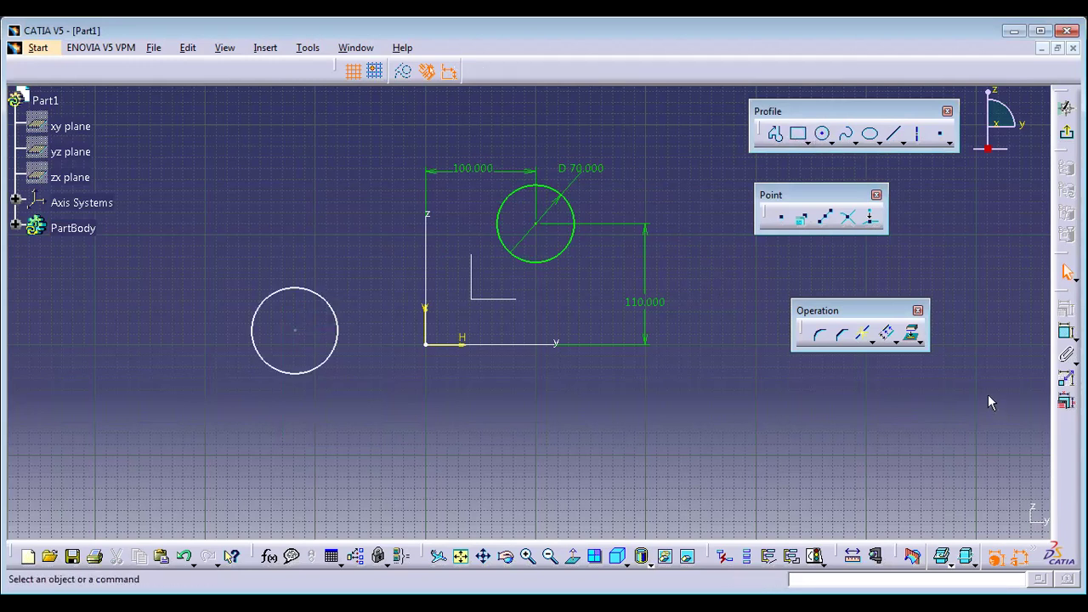
click(1066, 332)
click(295, 331)
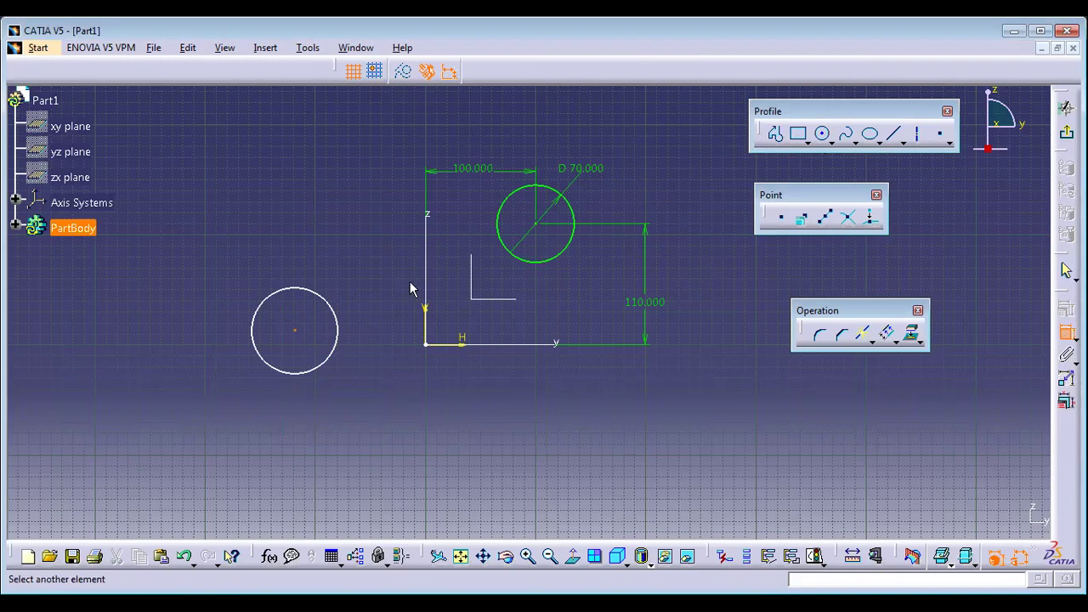
click(425, 282)
click(353, 216)
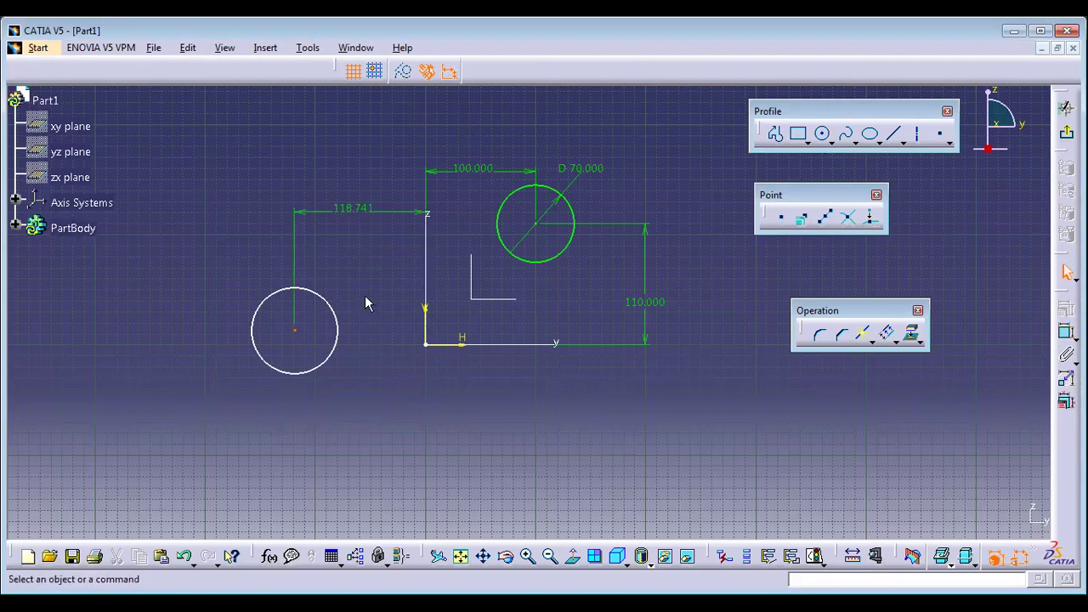
Undo the second circle and its horizontal distance dimension.
key(ctrl+z)
key(ctrl+z)
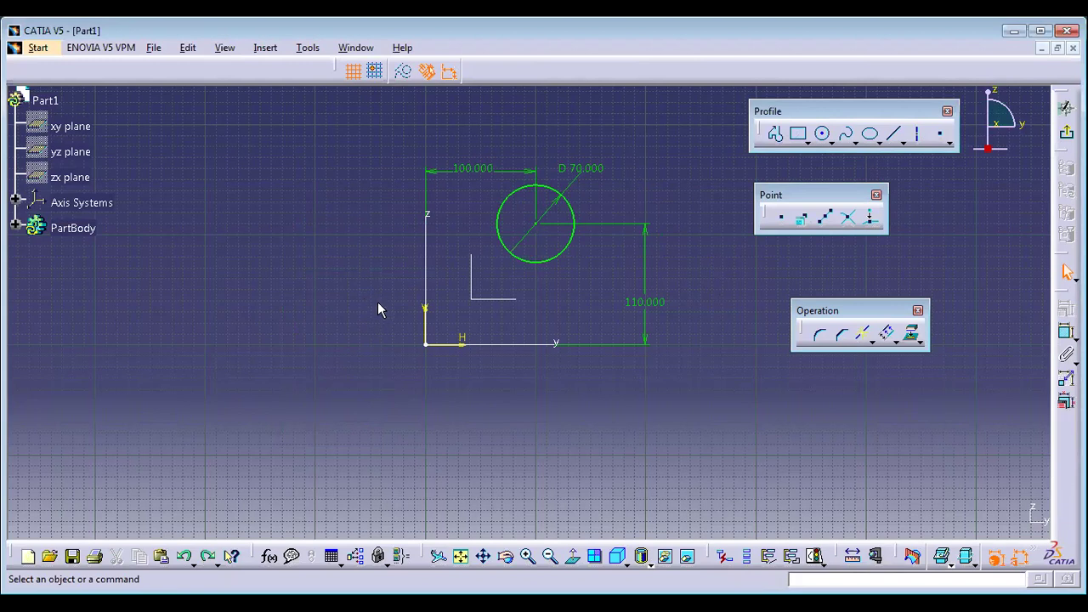
click(895, 137)
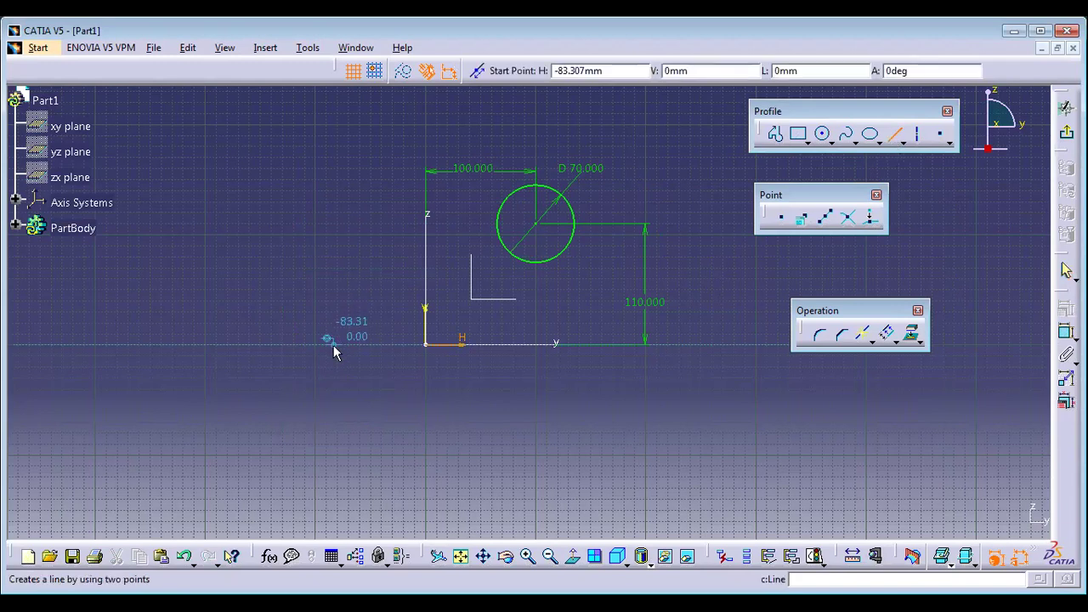
click(336, 150)
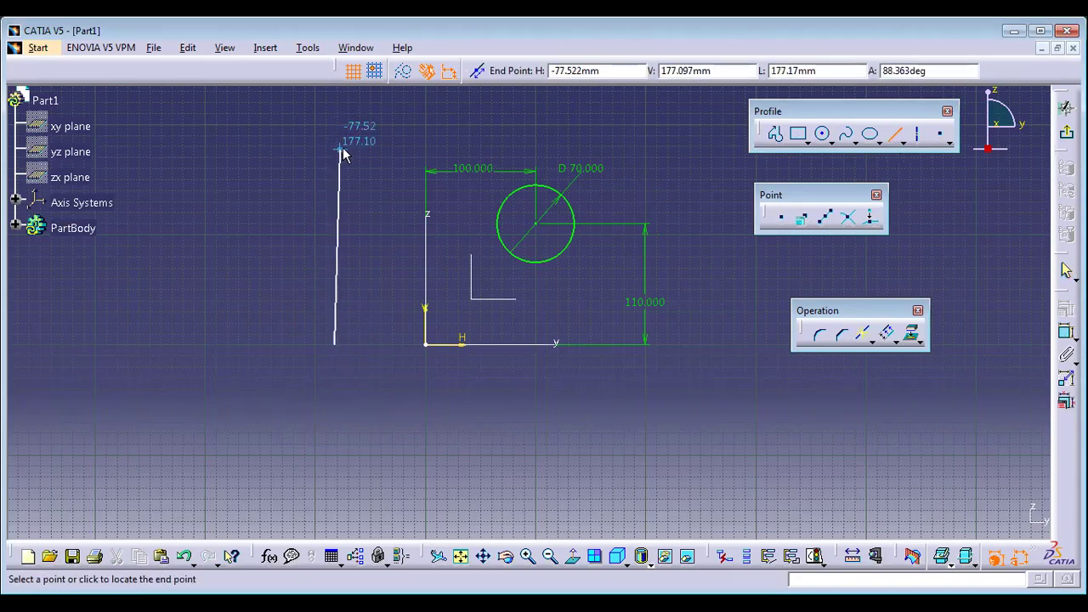
click(344, 151)
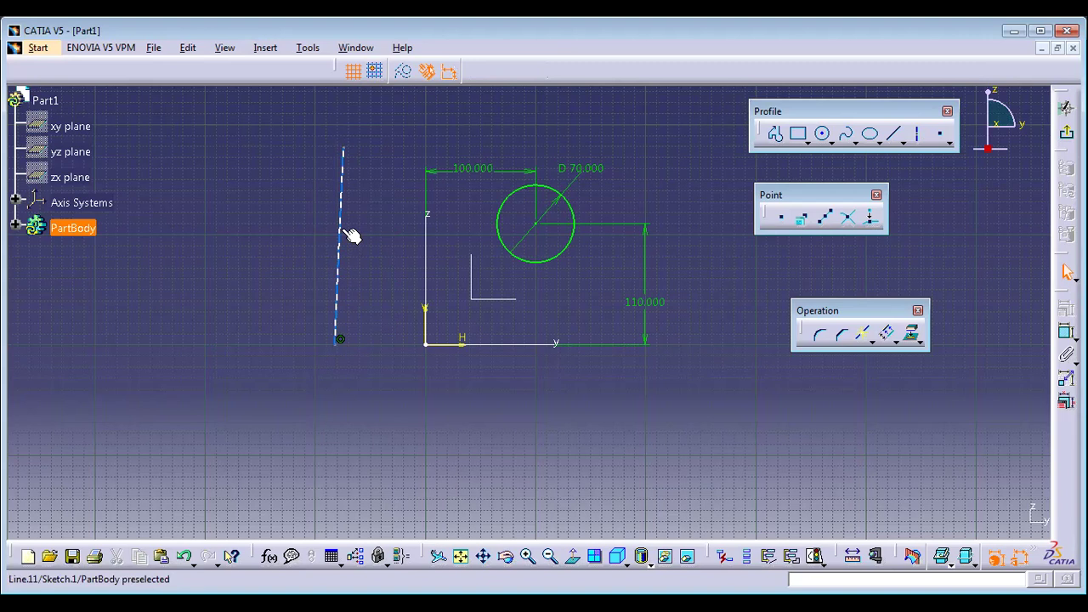
key(ctrl+z)
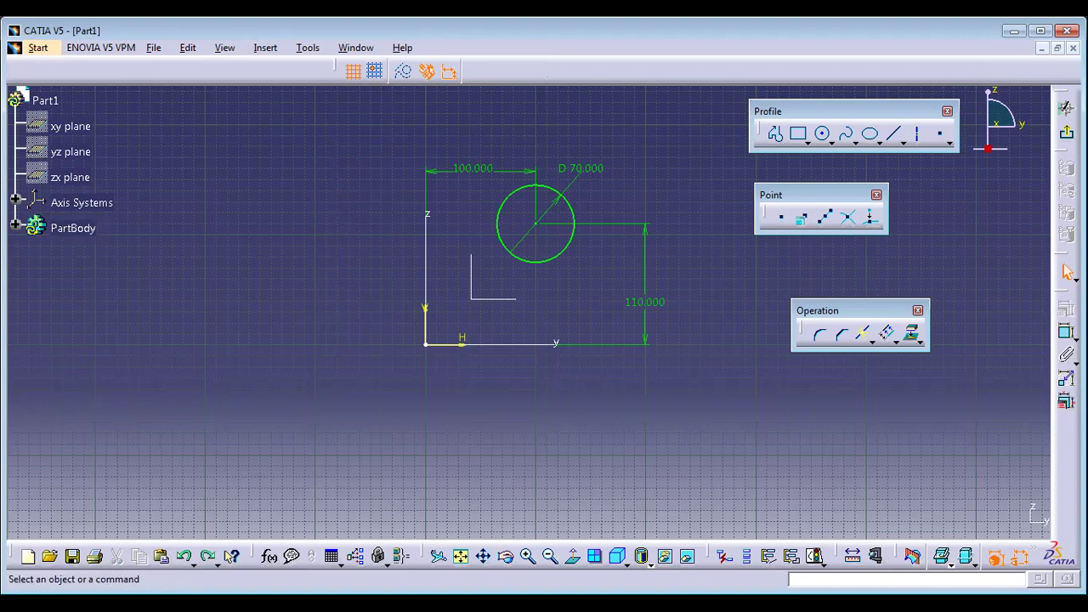
Sketch a vertical line about 179 mm long, left of the z axis and starting at the y axis level, and dimension its length.
click(893, 135)
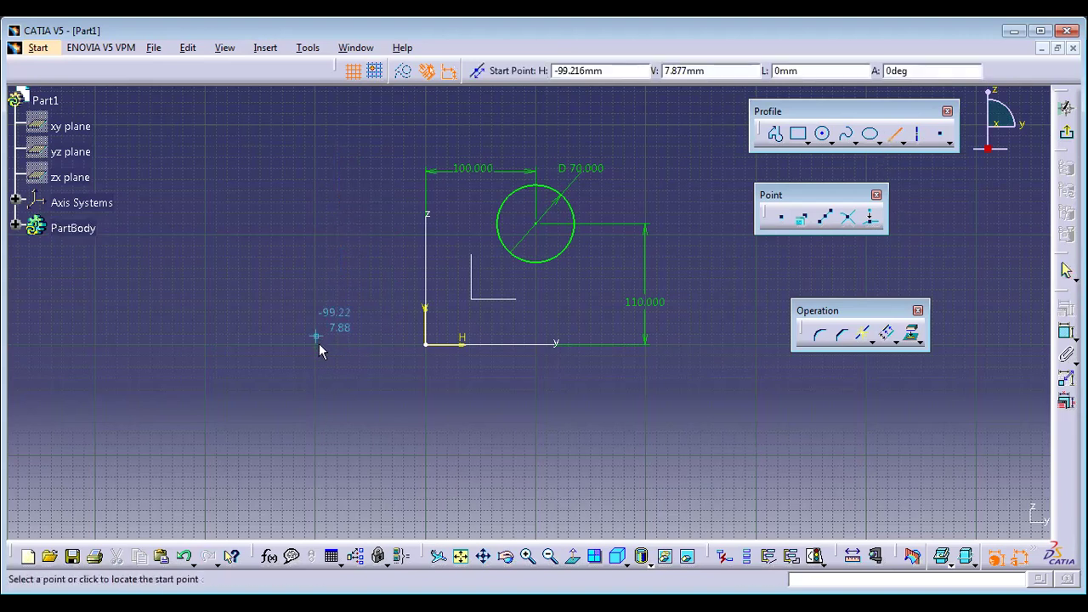
click(317, 344)
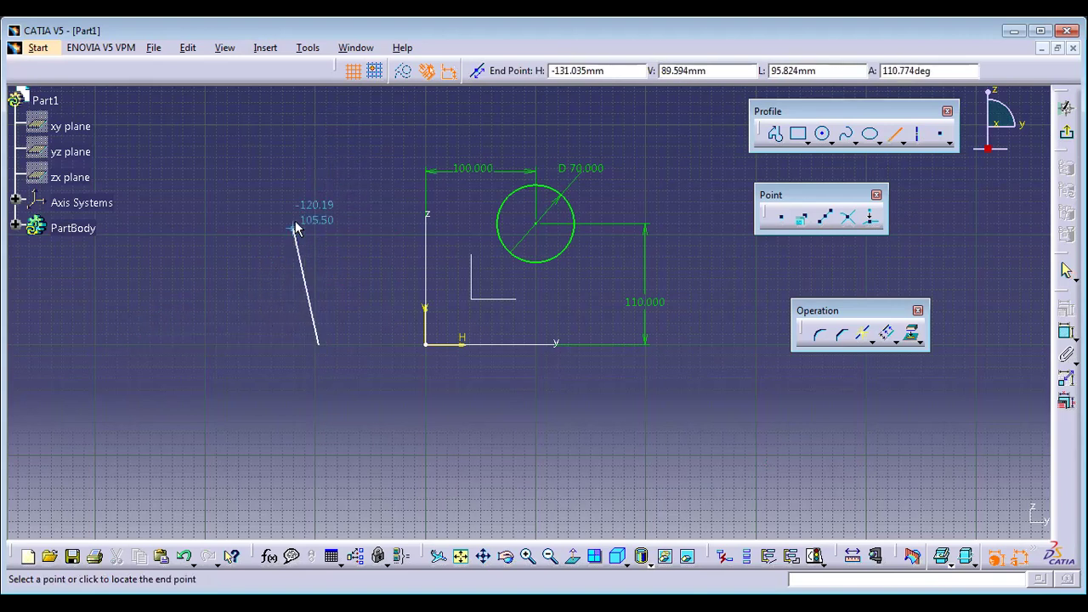
click(320, 146)
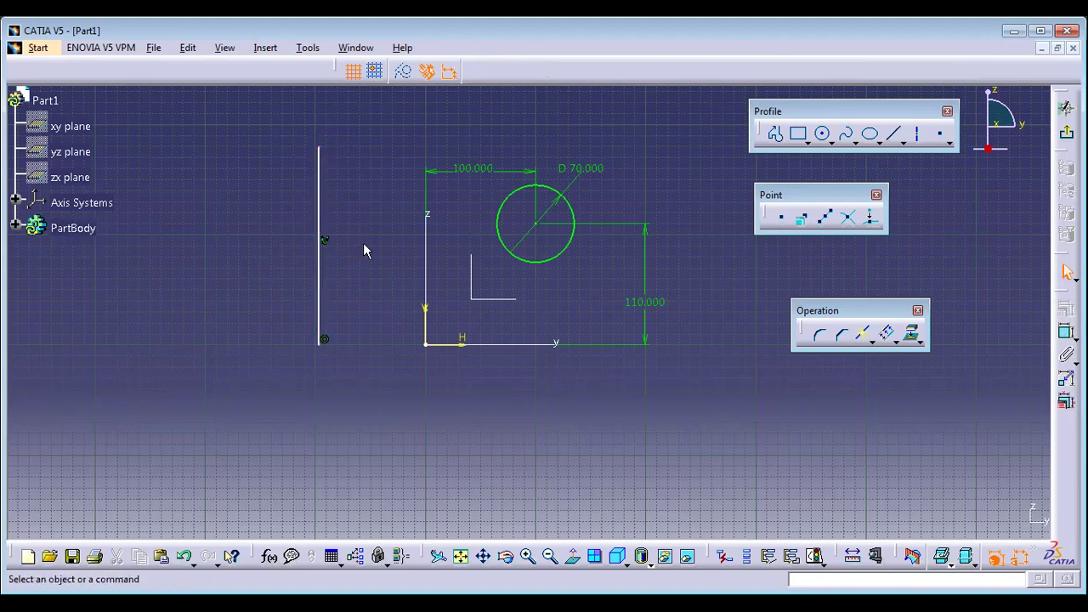
click(1062, 335)
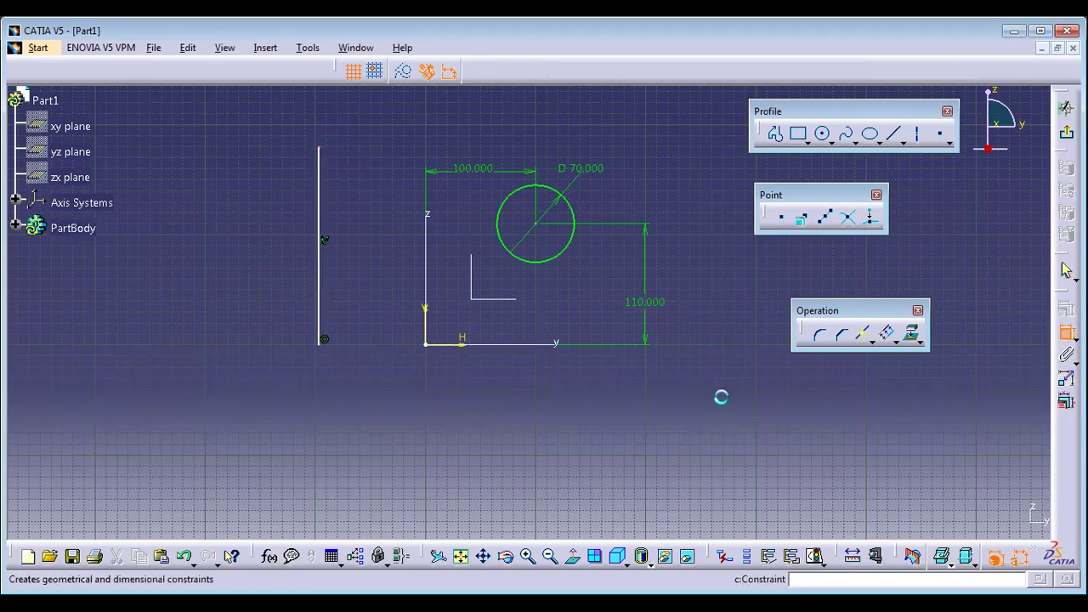
click(321, 262)
click(254, 256)
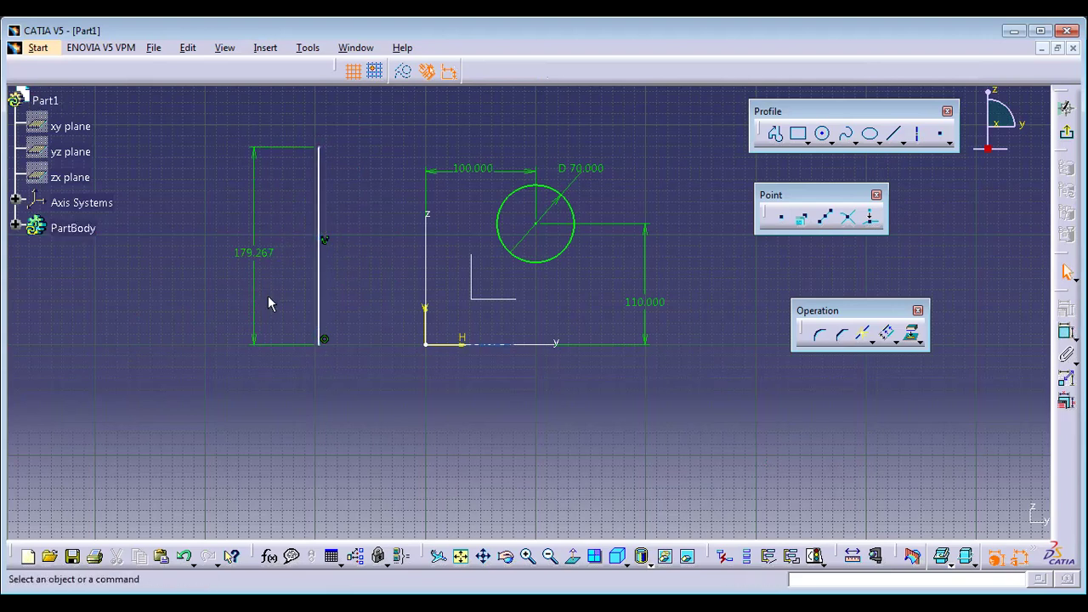
Set the vertical line's length to 100 mm.
double_click(263, 252)
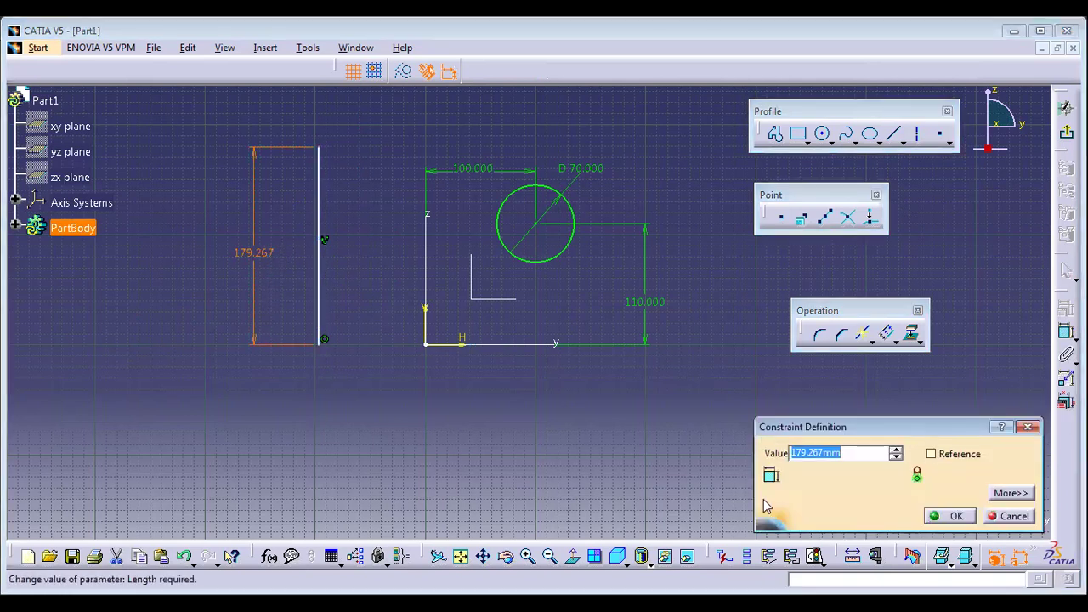
text(1)
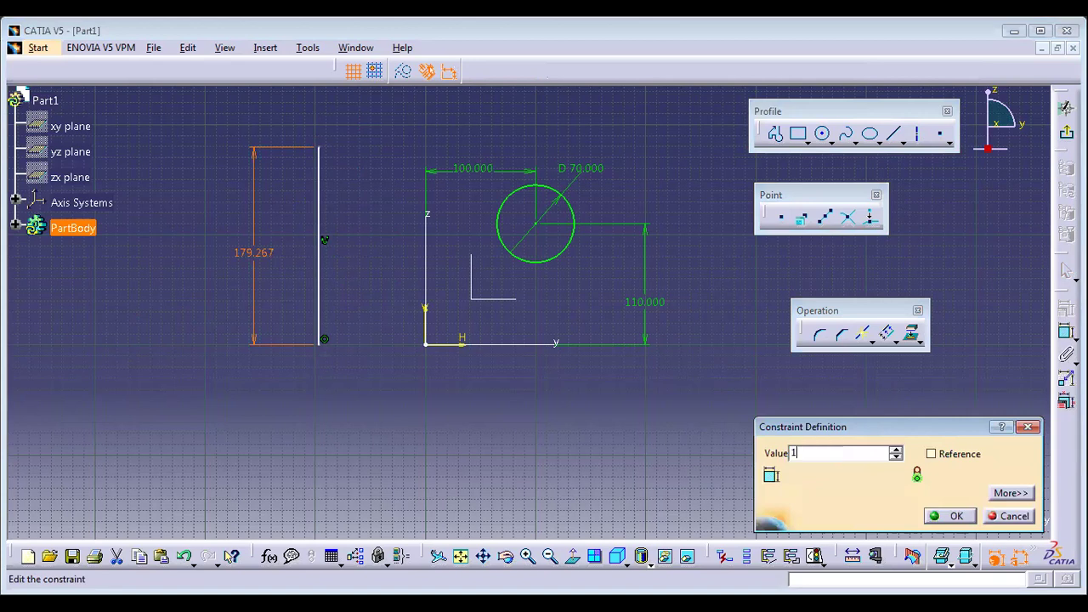
text(00)
key(Return)
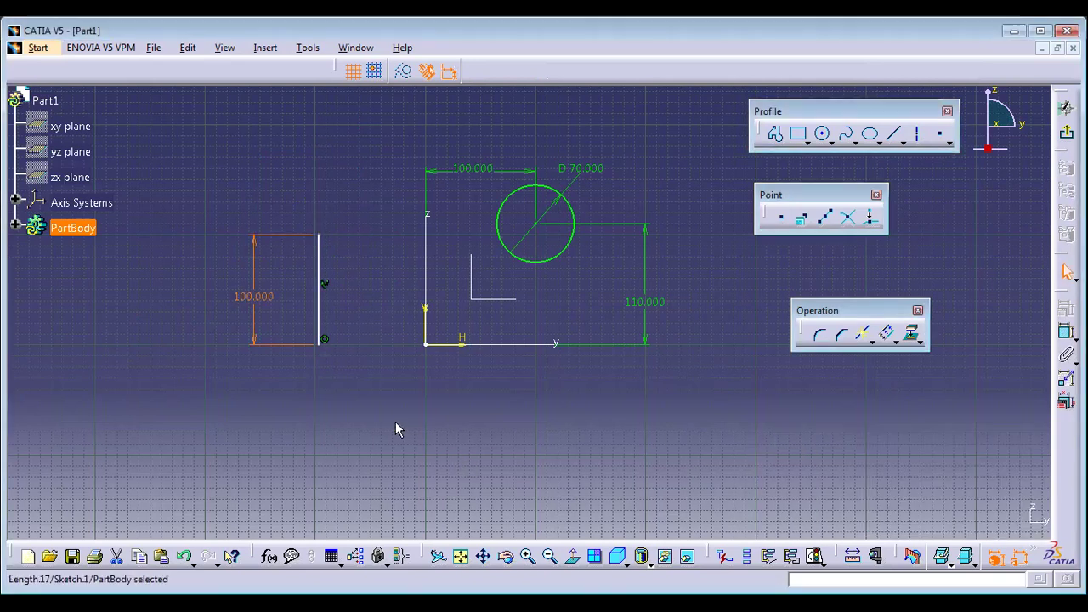
Delete the vertical line together with its length dimension and constraints.
drag(204, 154, 442, 528)
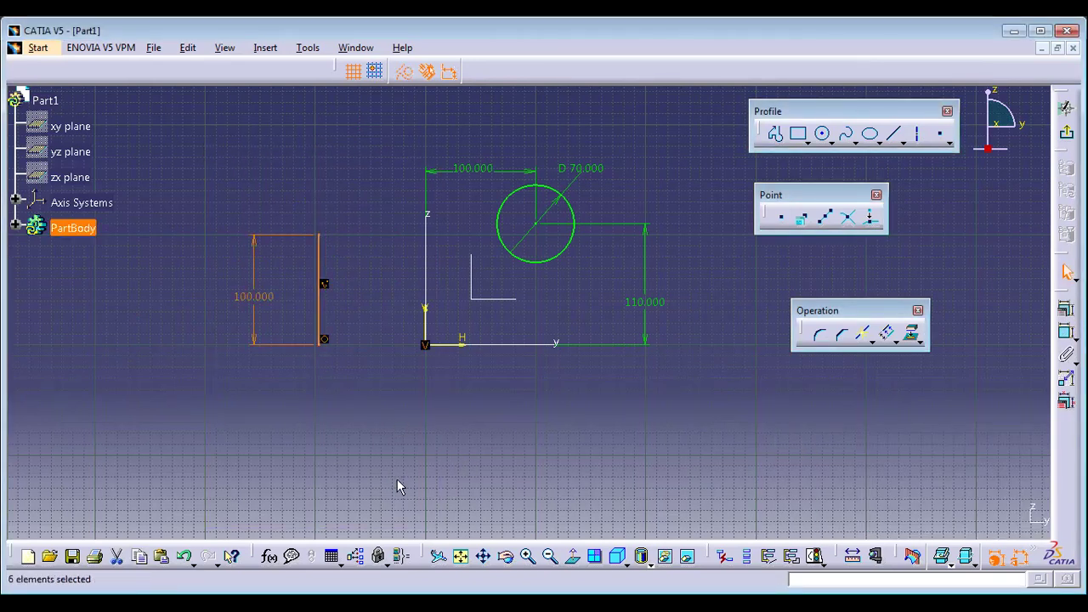
key(Delete)
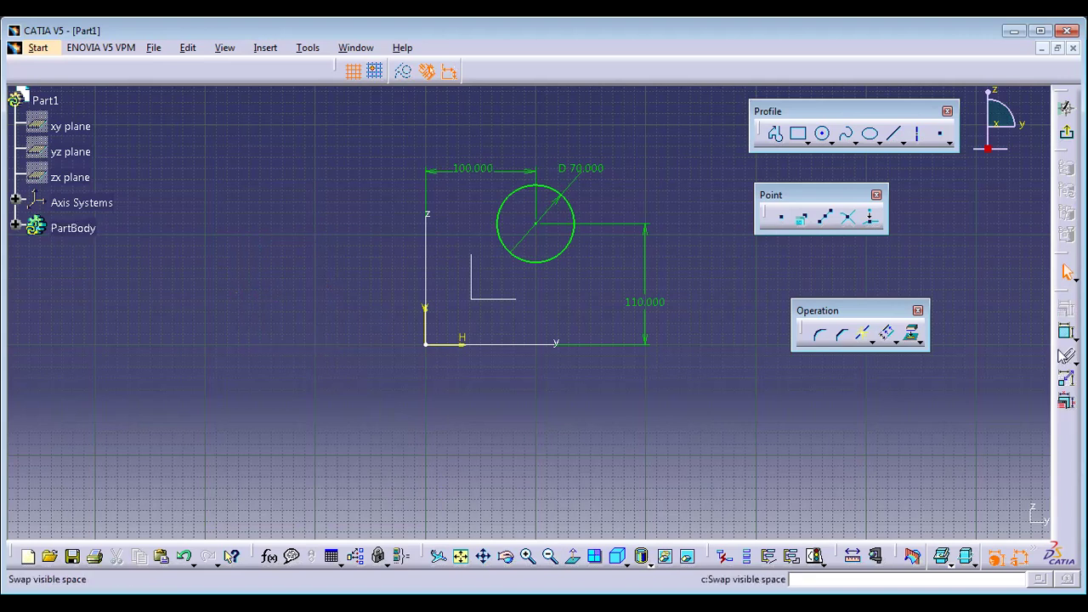
Sketch a sloping line about 245 mm long from the origin up to the left, about 32° above the horizontal.
click(893, 134)
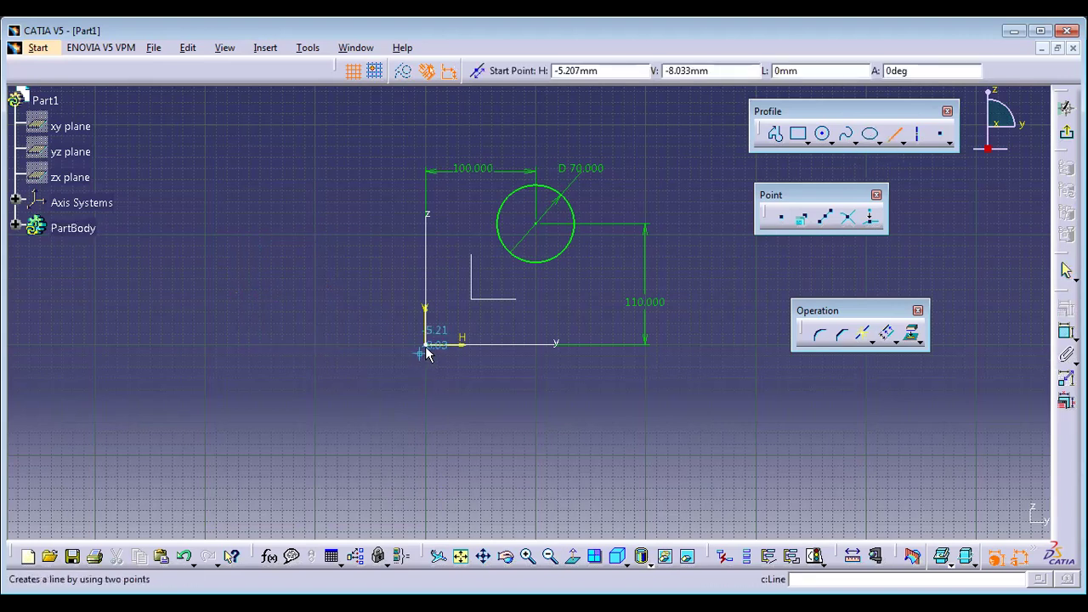
click(427, 350)
click(196, 204)
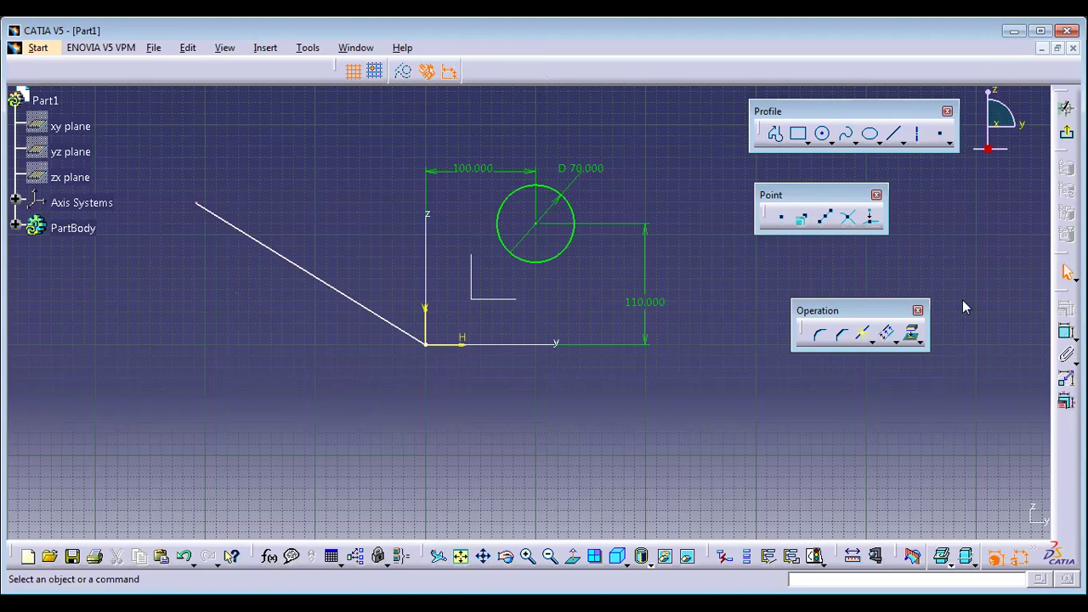
Add an angle dimension between the sloping line and the y axis, placed left of the origin.
click(1065, 331)
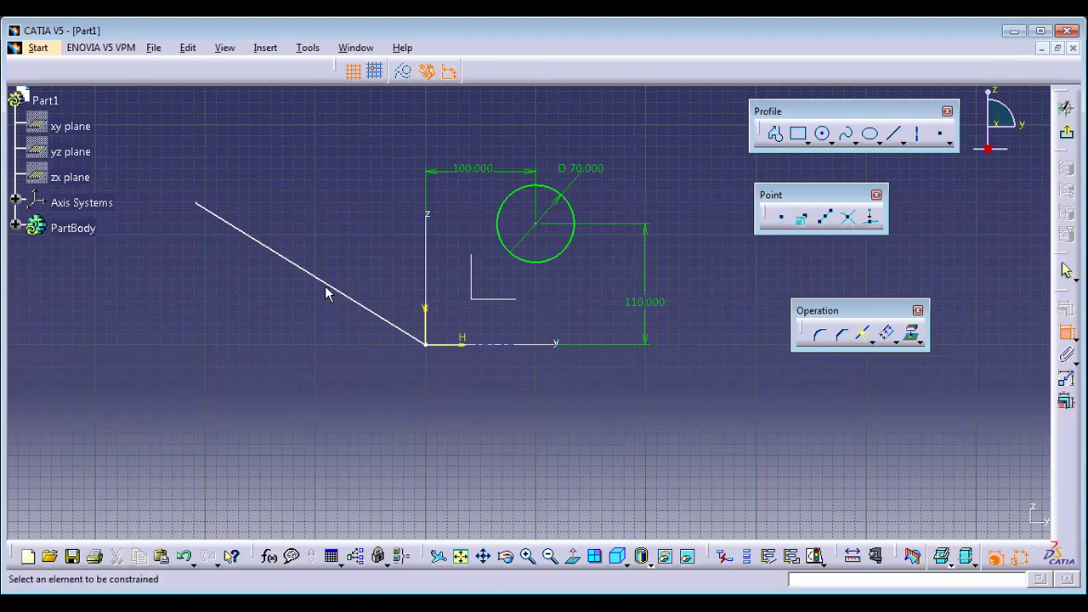
click(328, 285)
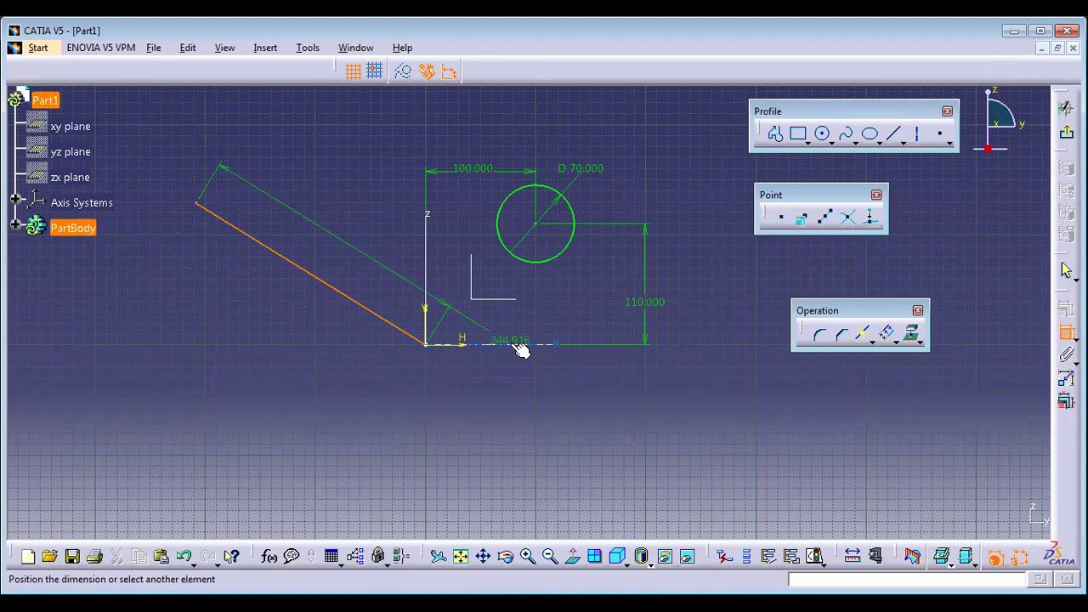
click(514, 345)
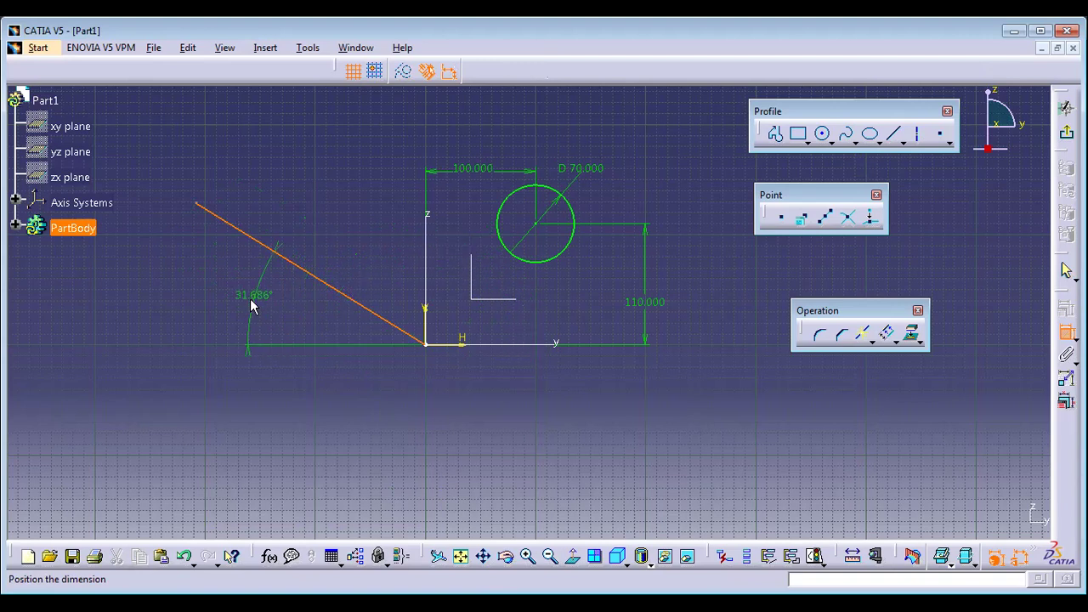
click(243, 311)
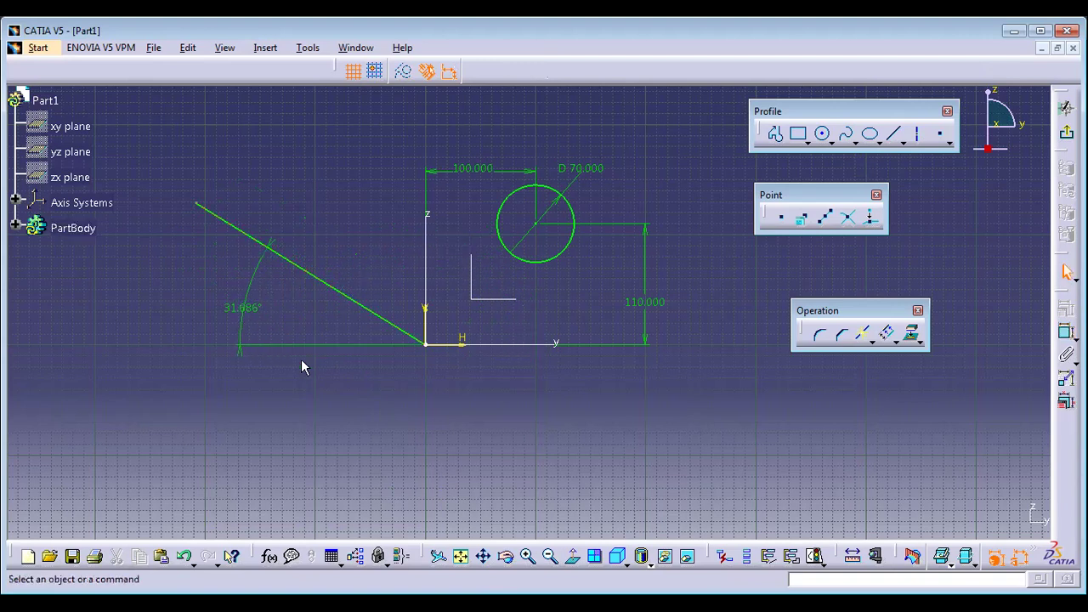
Set the sloping line's angle to 45°, and delete that line together with its angle dimension.
double_click(243, 311)
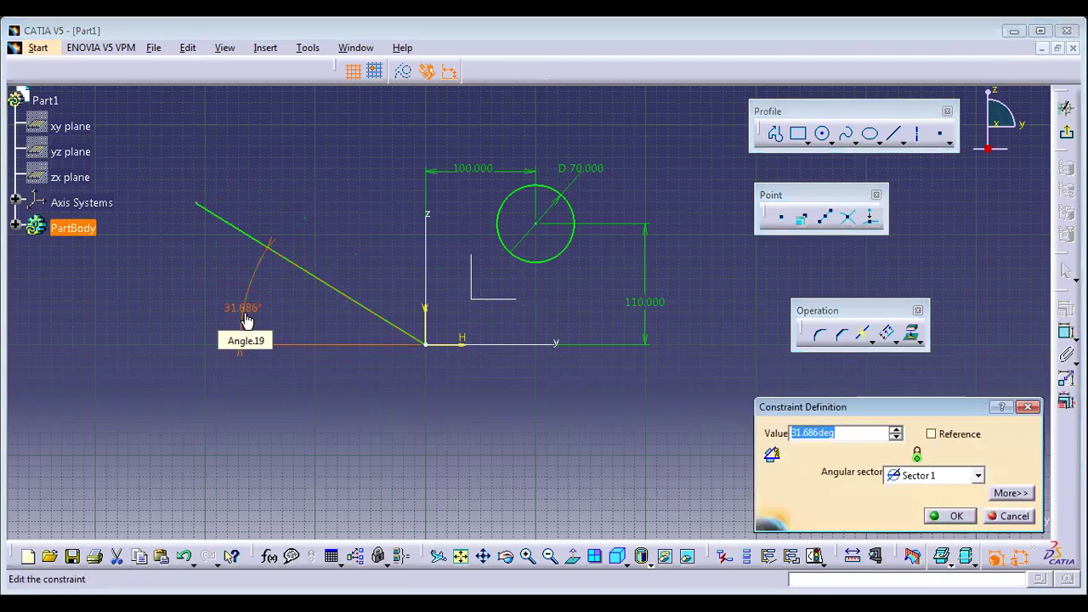
text(45)
key(Return)
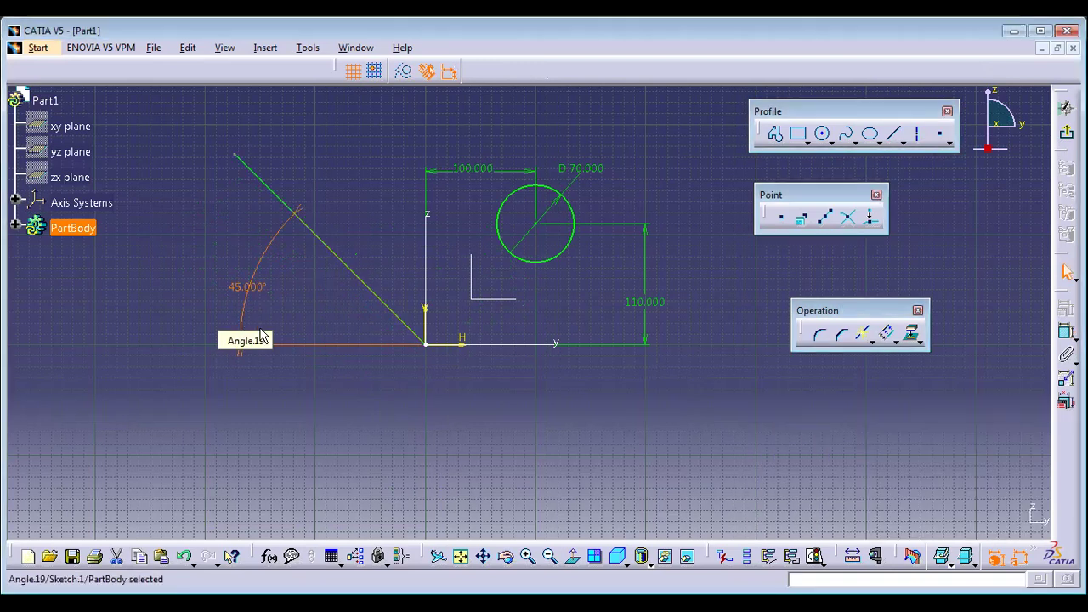
drag(165, 122, 441, 451)
key(Delete)
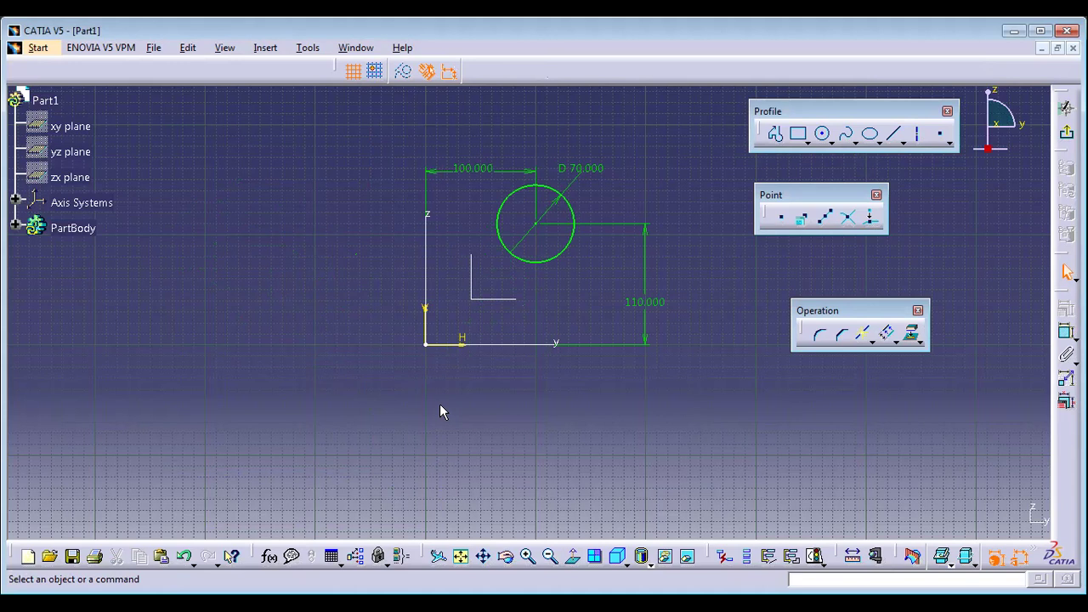
Review the Radius and Diameter options of the circle's 70 mm constraint, keeping it as Diameter.
double_click(583, 170)
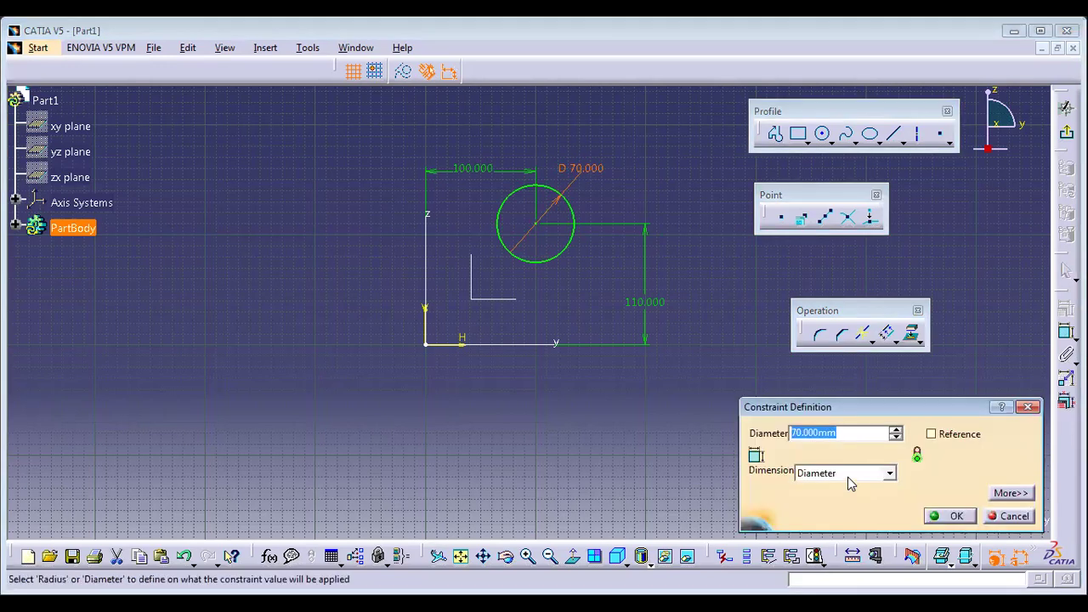
click(889, 473)
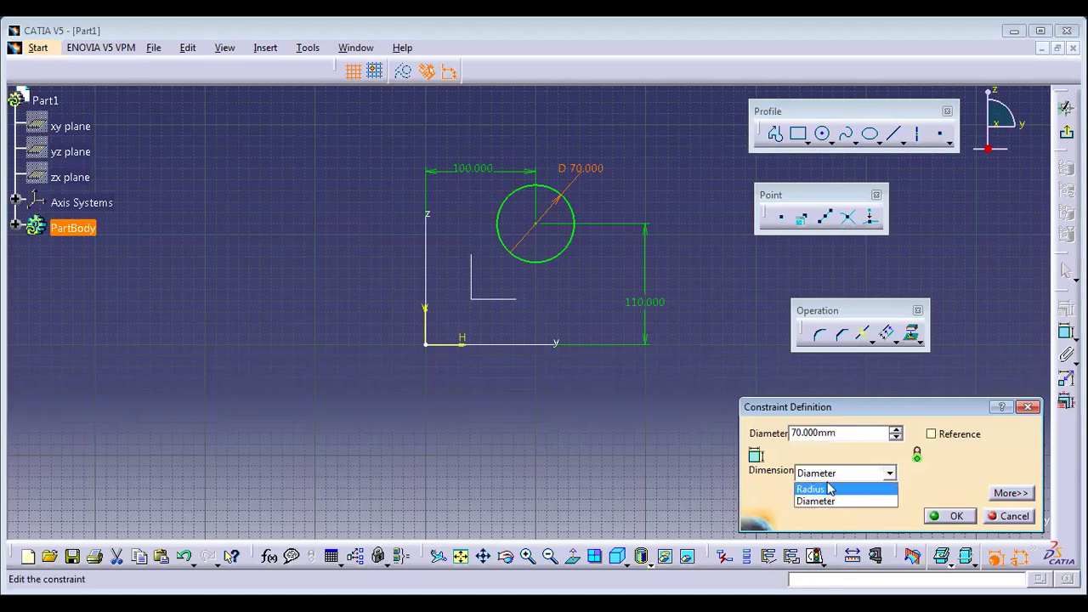
click(968, 520)
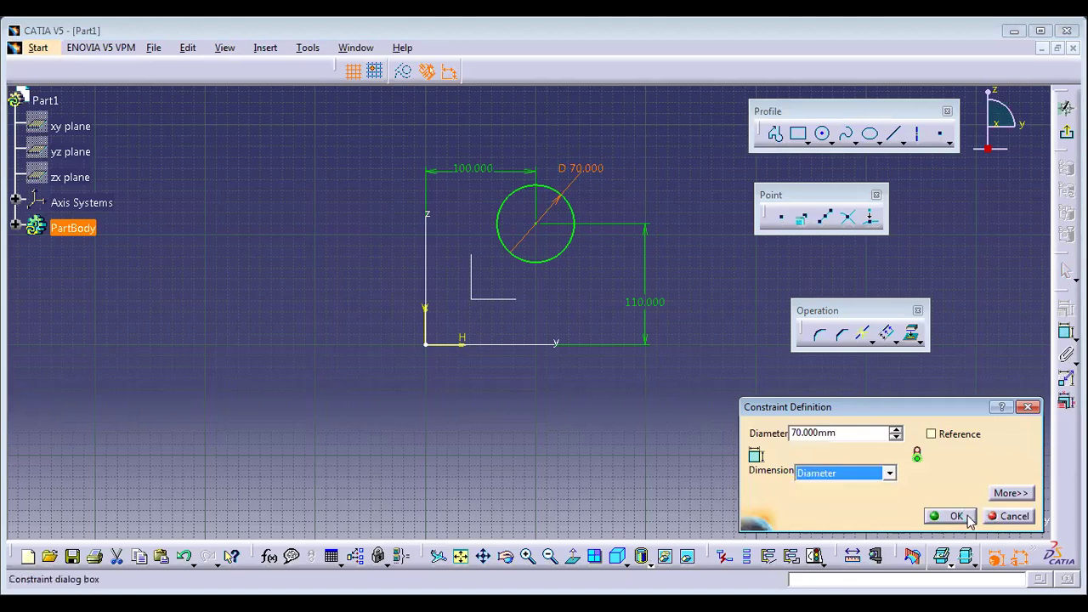
click(954, 516)
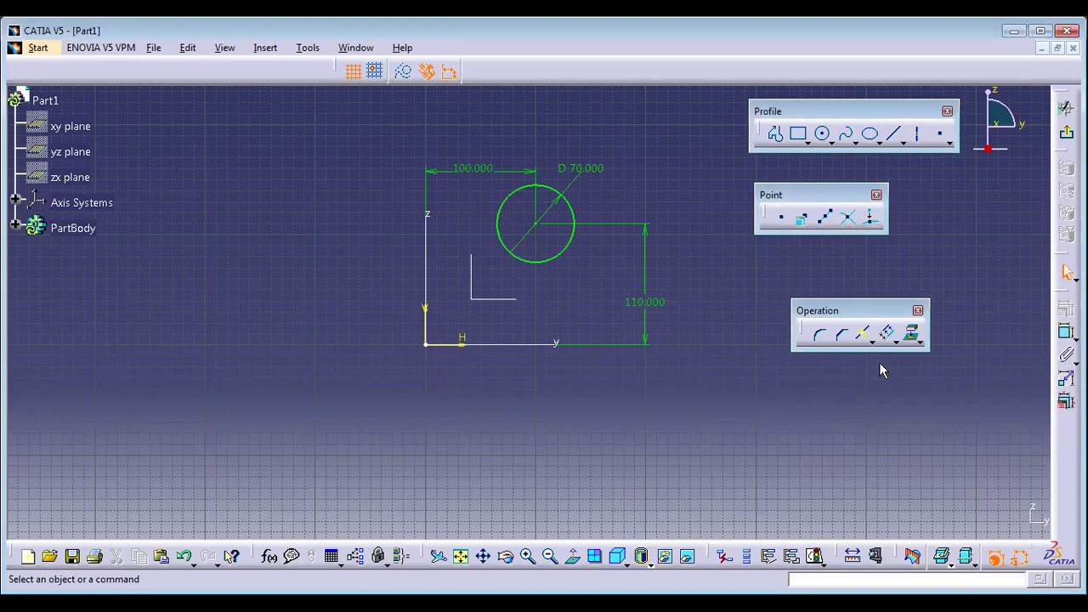
Sketch a horizontal ellipse about 244 mm wide and 100 mm high, centred about 72 mm below the y axis near the origin.
click(870, 140)
click(415, 424)
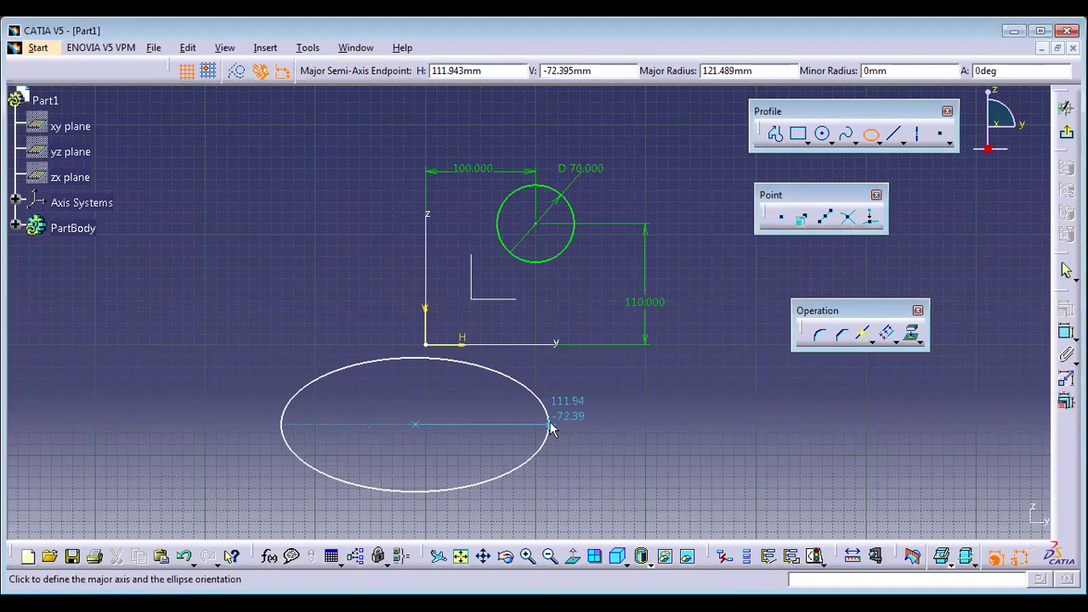
click(550, 425)
click(487, 470)
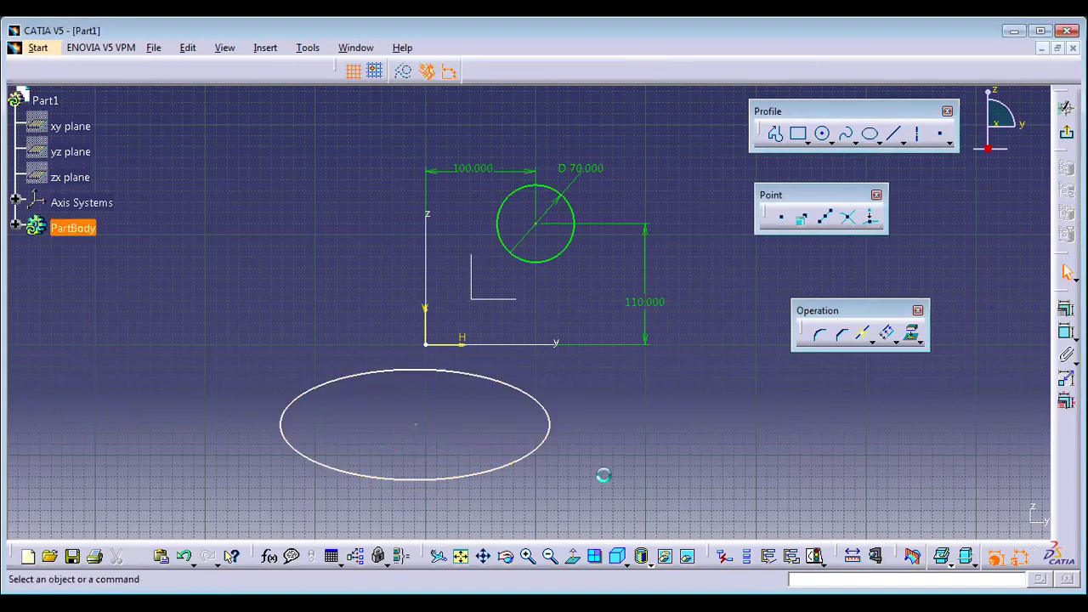
Preview the semimajor axis constraint on the ellipse, and replace it with the semiminor axis constraint.
click(547, 435)
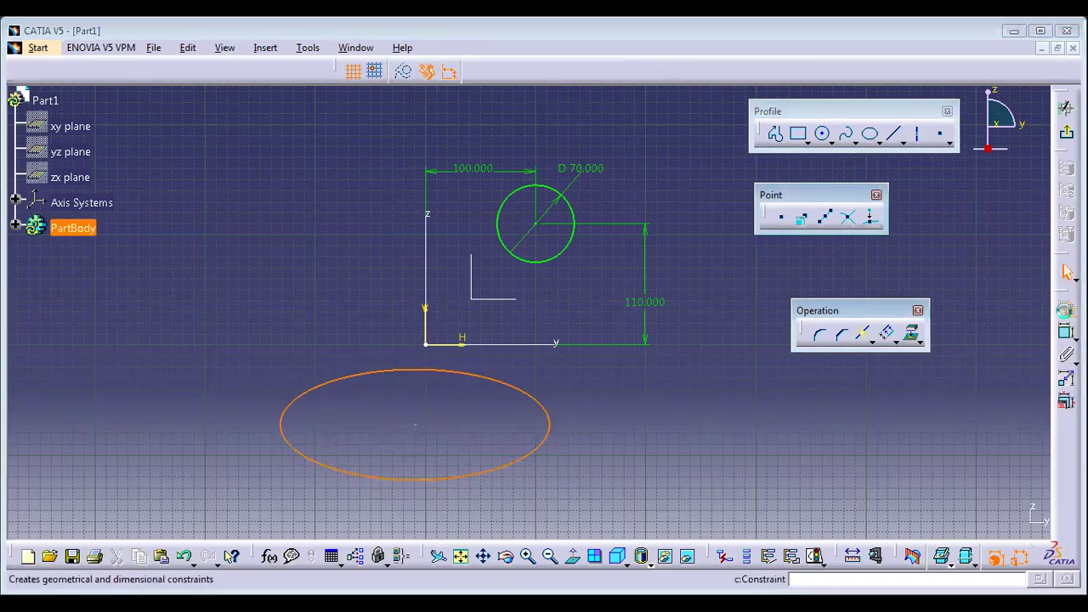
click(1066, 378)
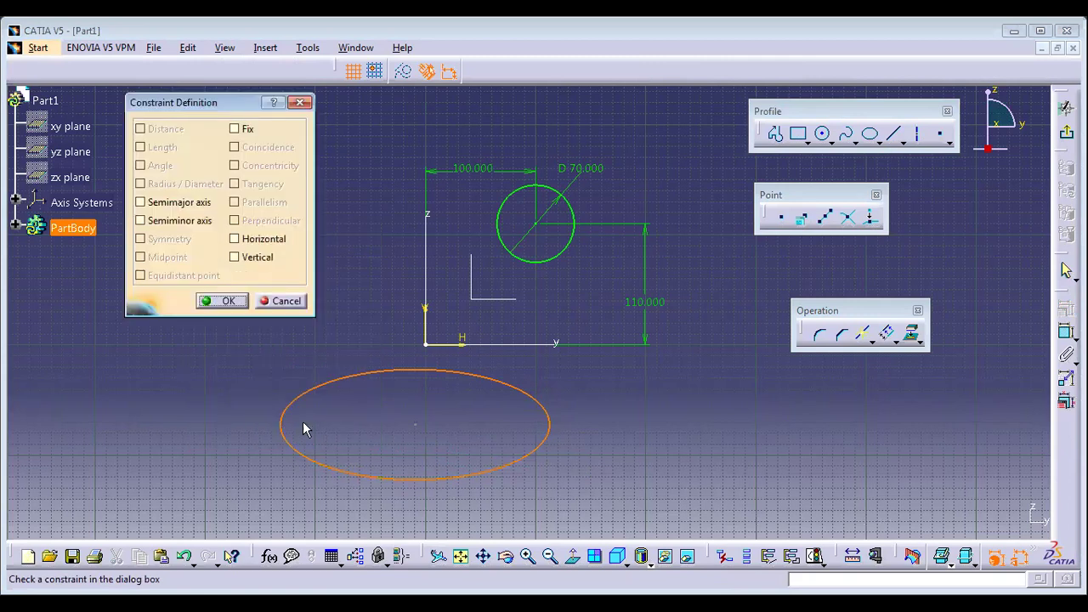
click(203, 202)
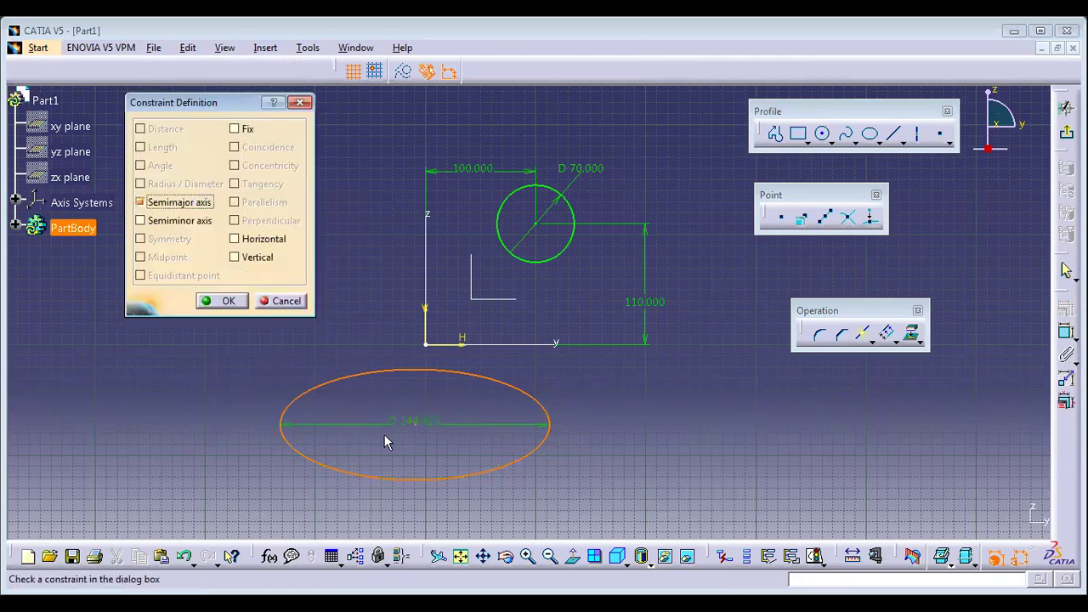
click(158, 204)
click(158, 222)
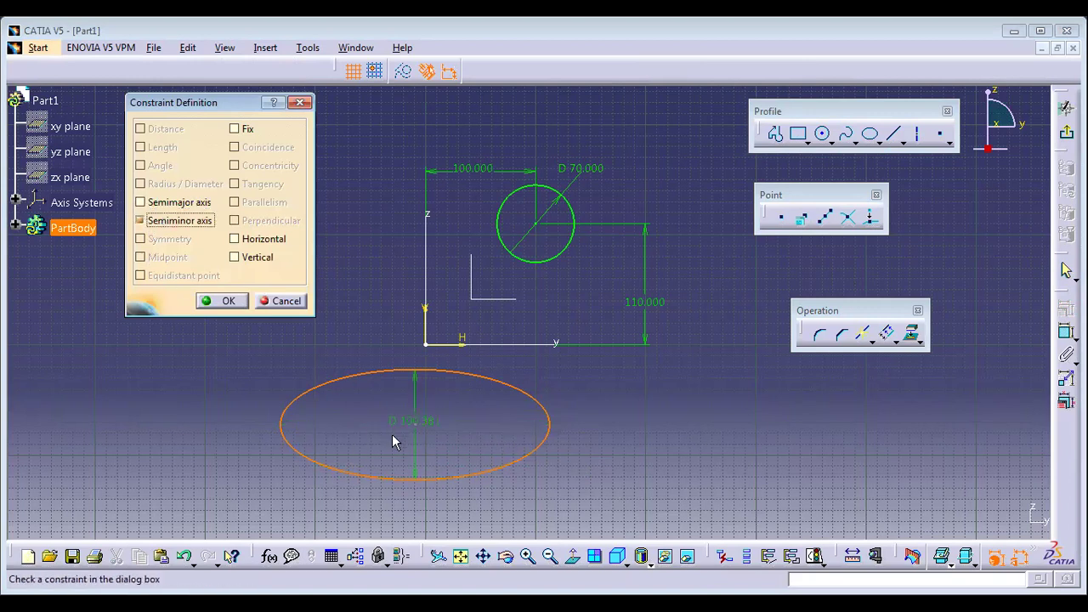
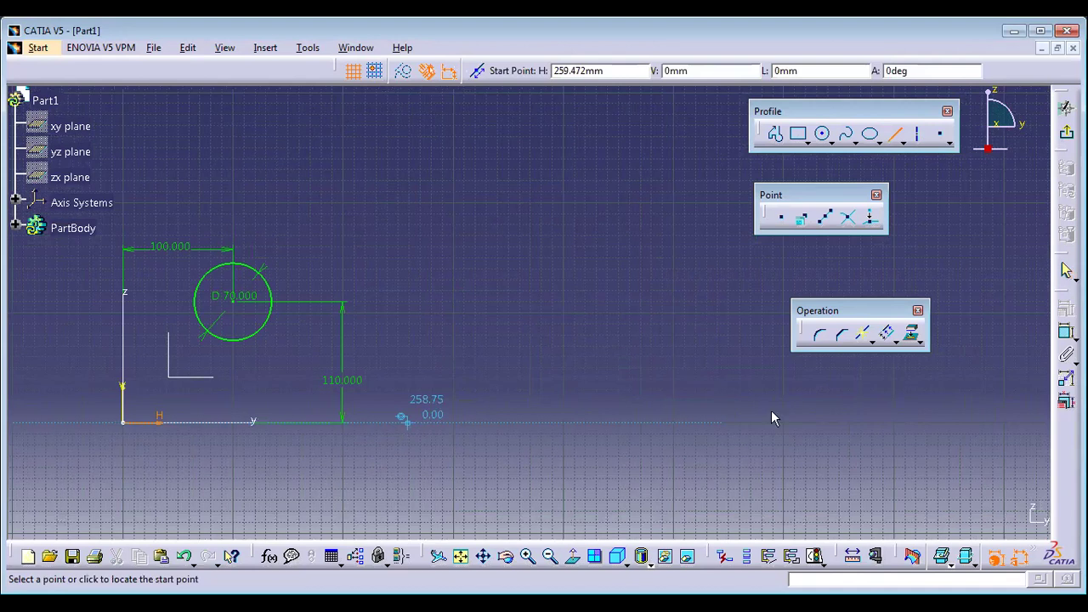
Finish a horizontal line in line with the y axis, to the right of the circle, and dimension its length below it.
click(768, 422)
click(1067, 331)
click(608, 422)
click(607, 466)
Set the horizontal line's length to 300 mm.
double_click(607, 466)
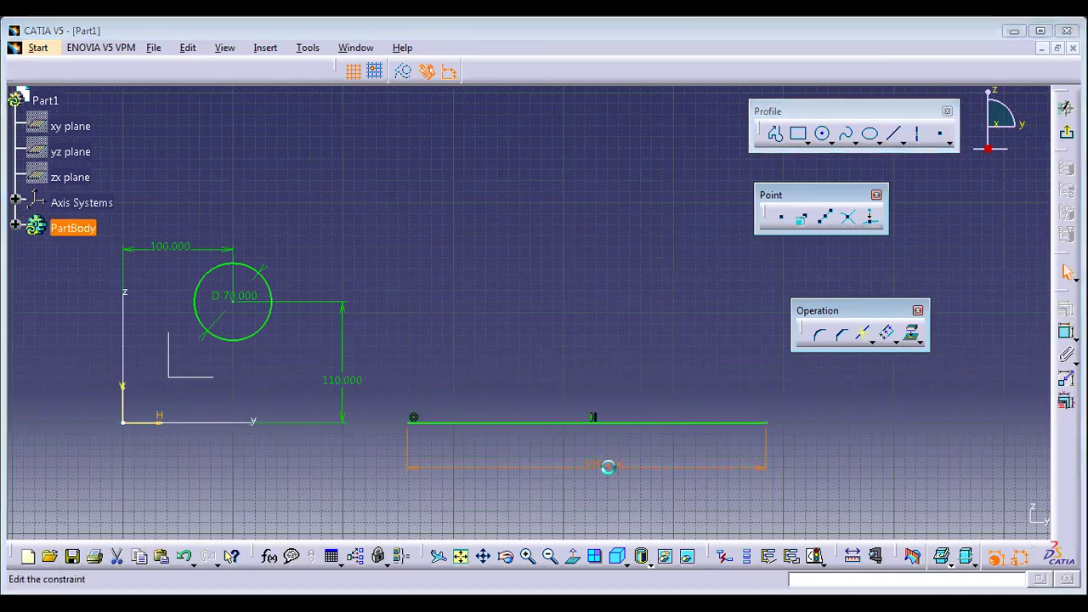
text(300)
key(Return)
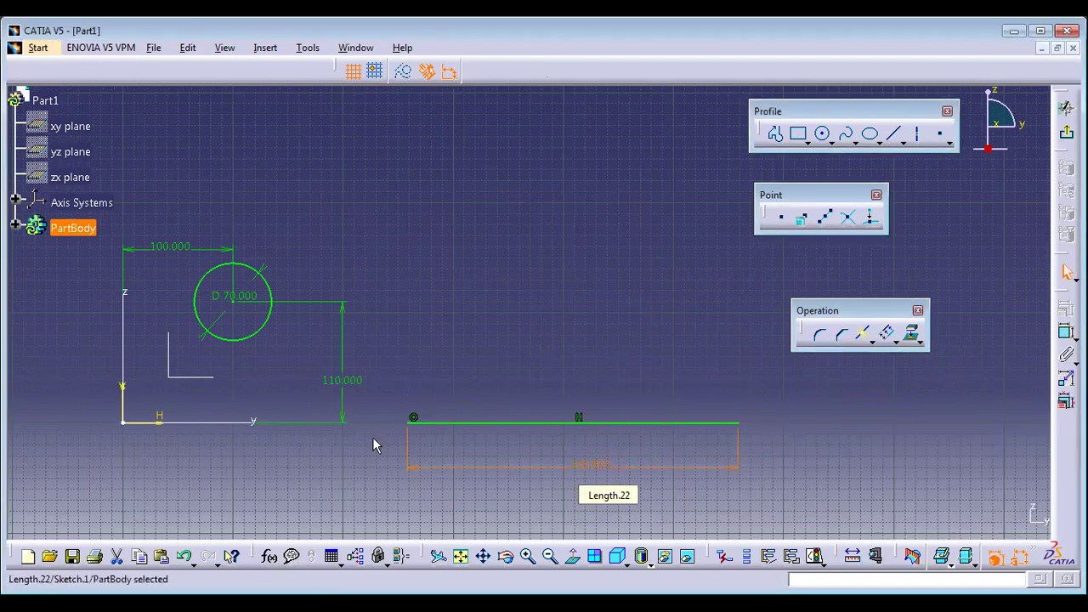
Sketch a sloping line rising to the right, with its lower end about 100 mm above the horizontal line.
click(897, 136)
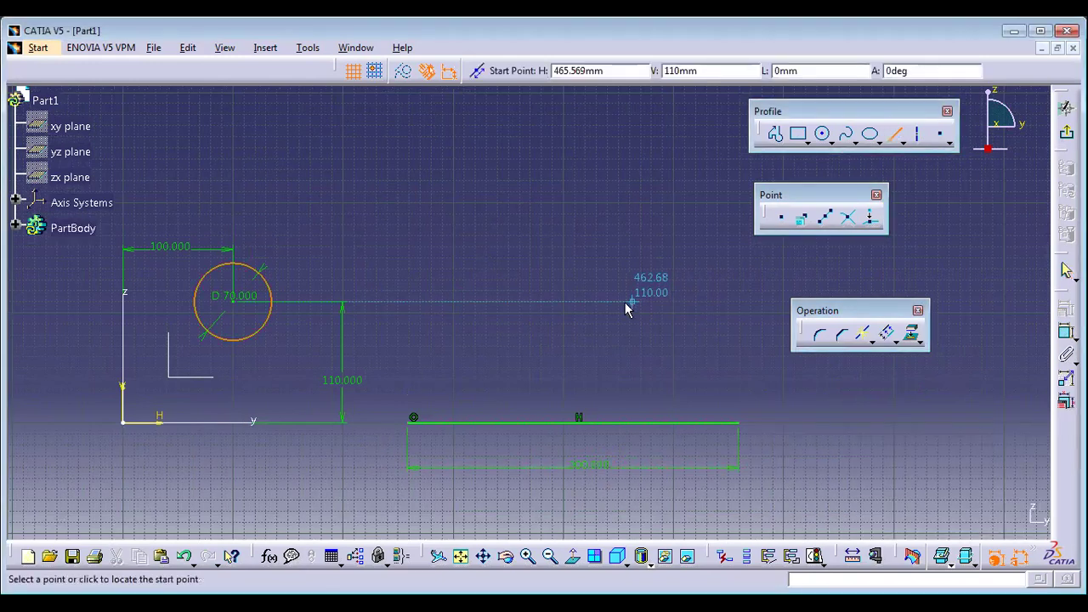
click(609, 312)
click(685, 194)
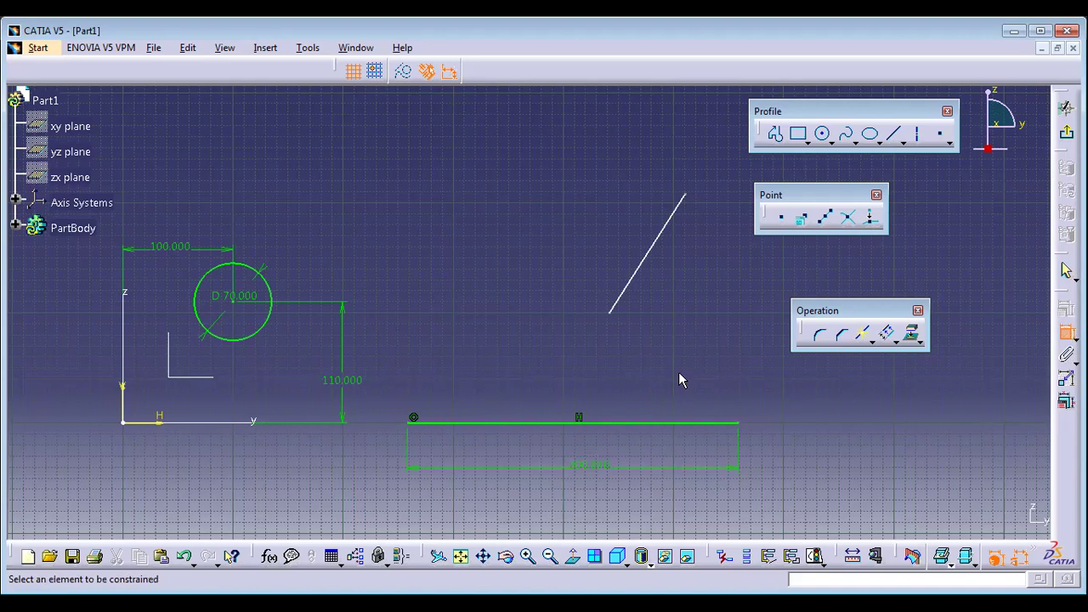
Constrain the sloping line's lower end to the midpoint of the horizontal line.
click(609, 313)
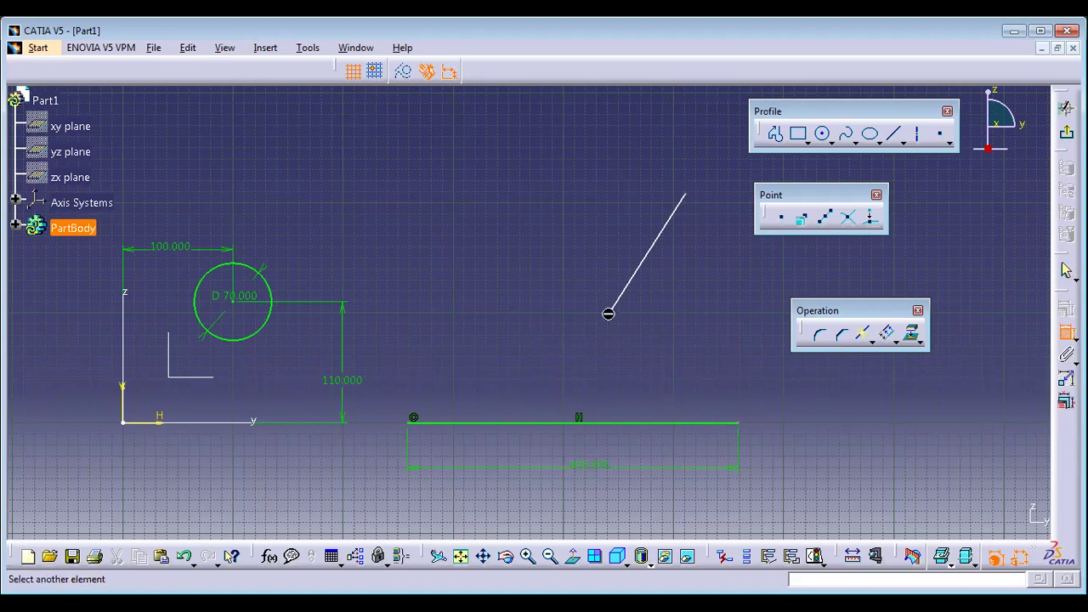
click(649, 424)
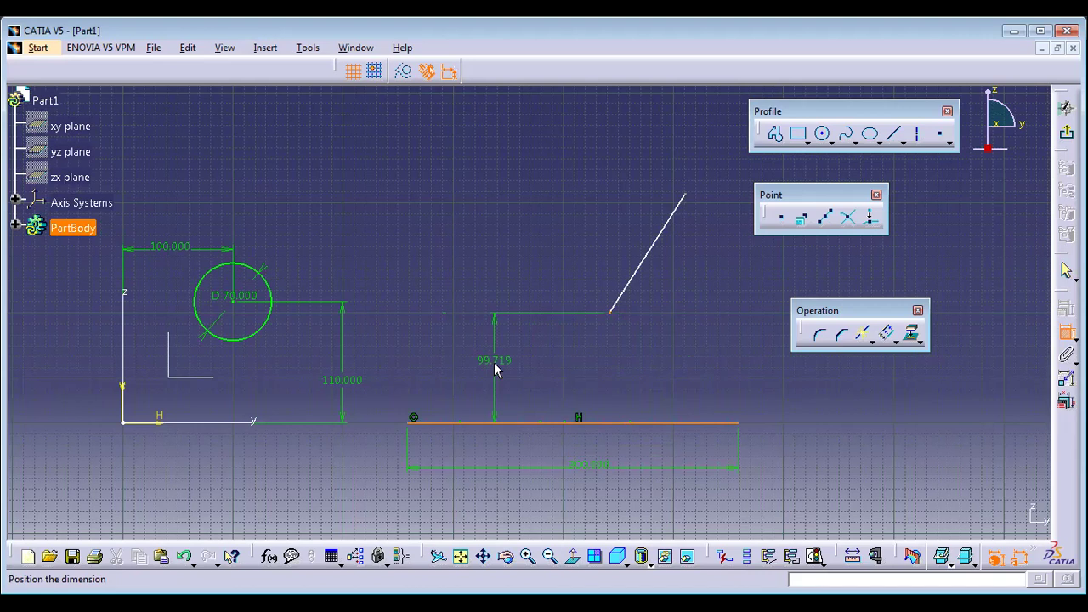
right_click(495, 368)
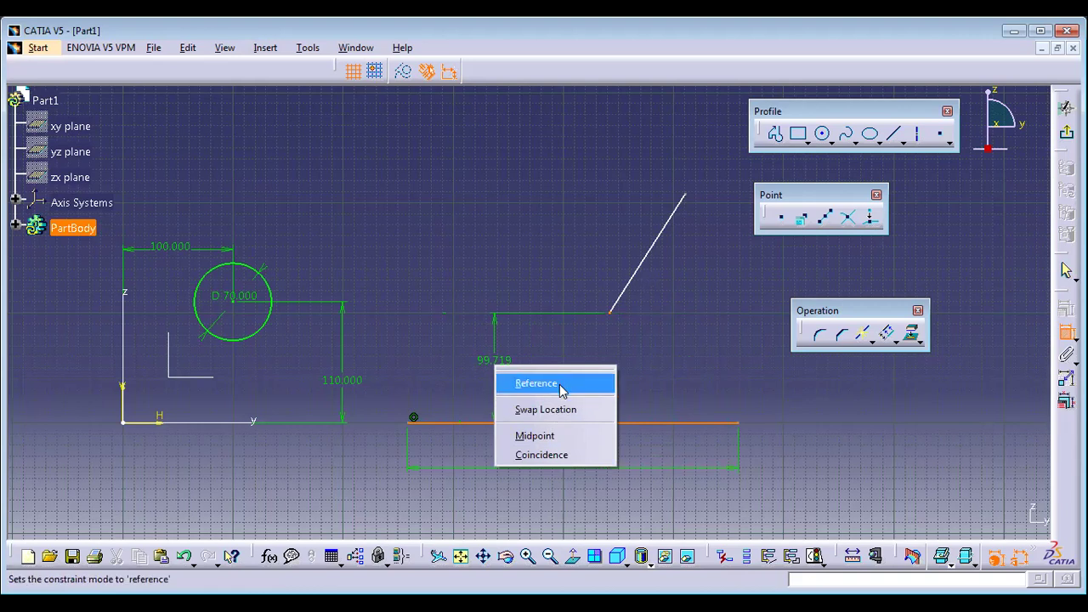
click(549, 434)
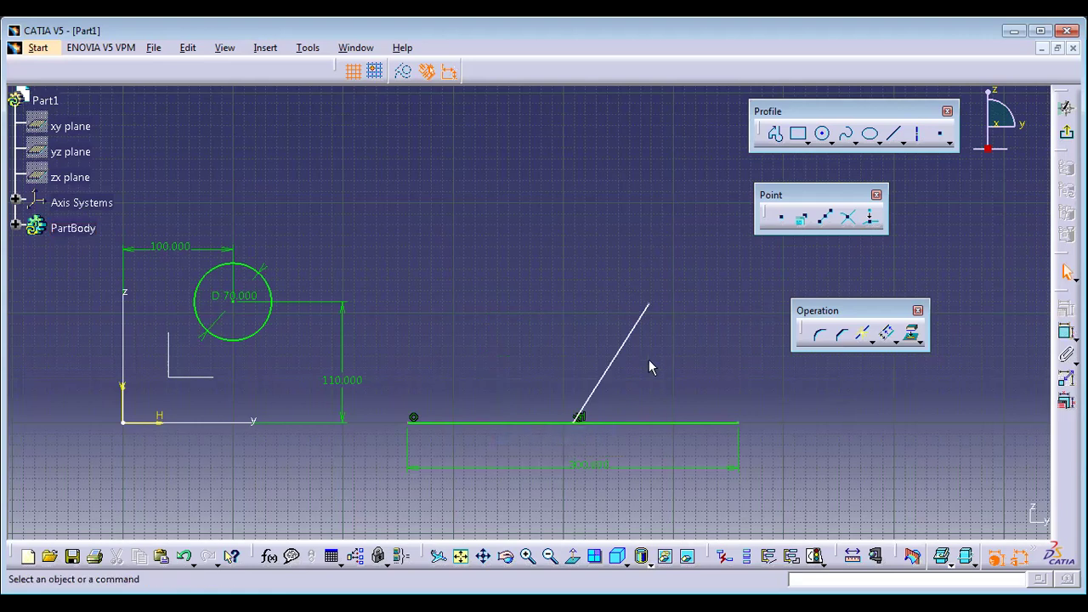
Dimension the distance between the horizontal line's right end and the sloping line's lower end, placed above the horizontal line.
click(1066, 332)
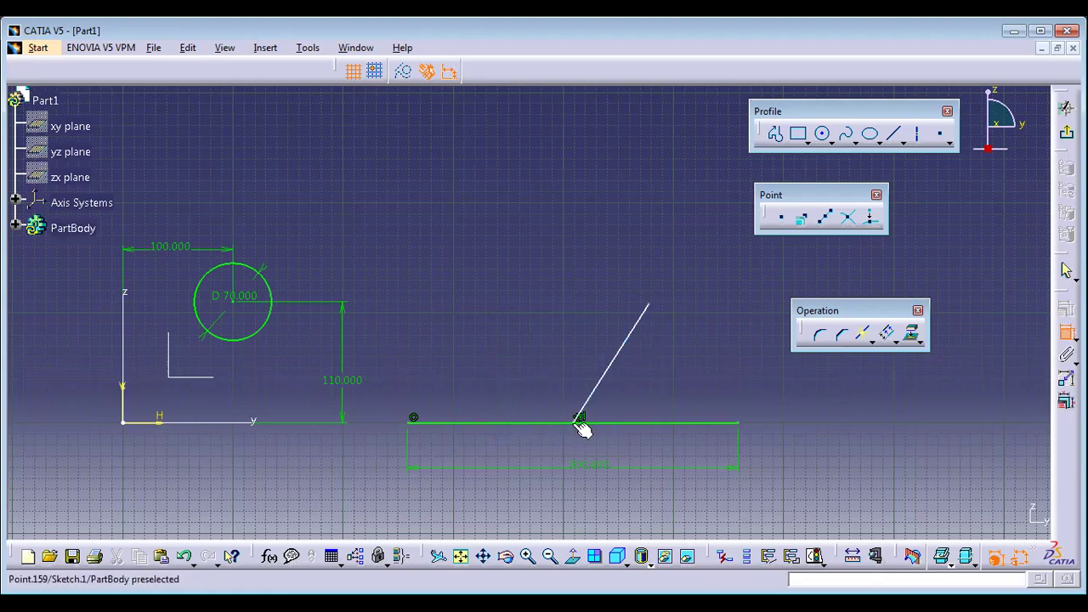
click(735, 422)
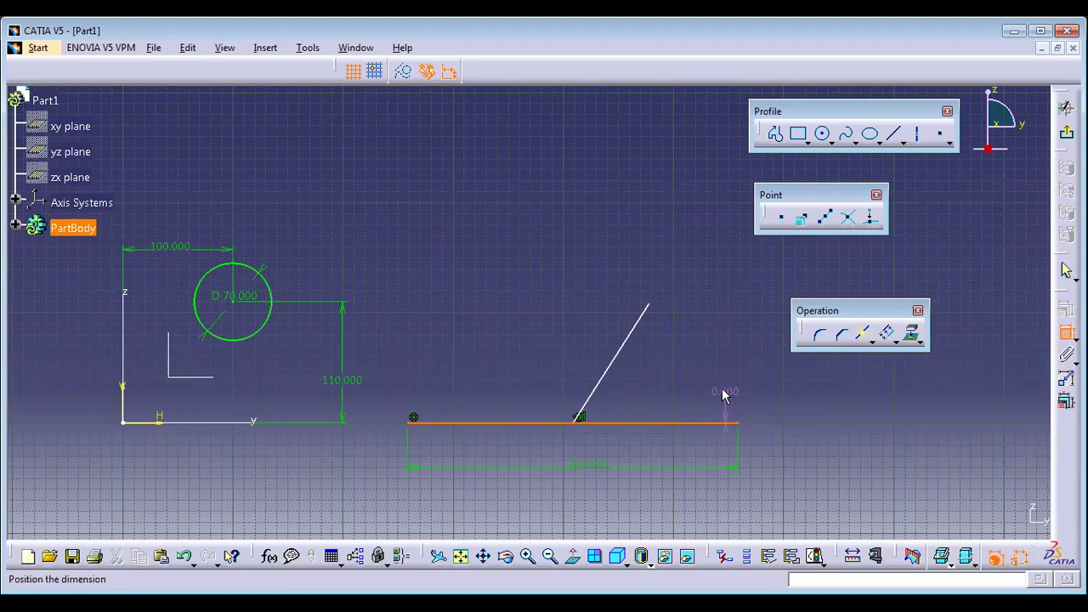
click(1065, 331)
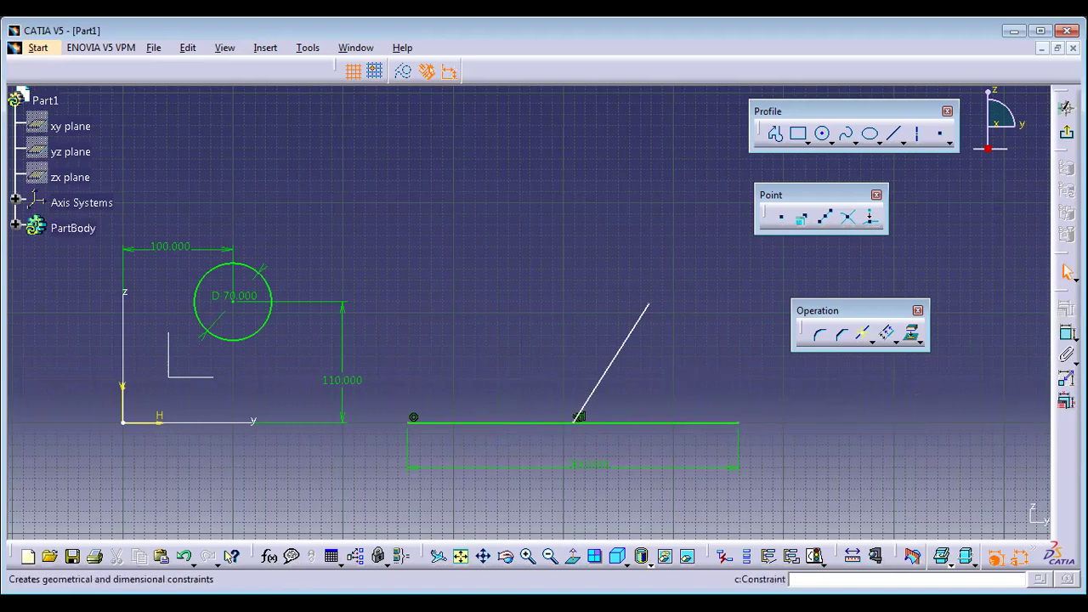
click(746, 424)
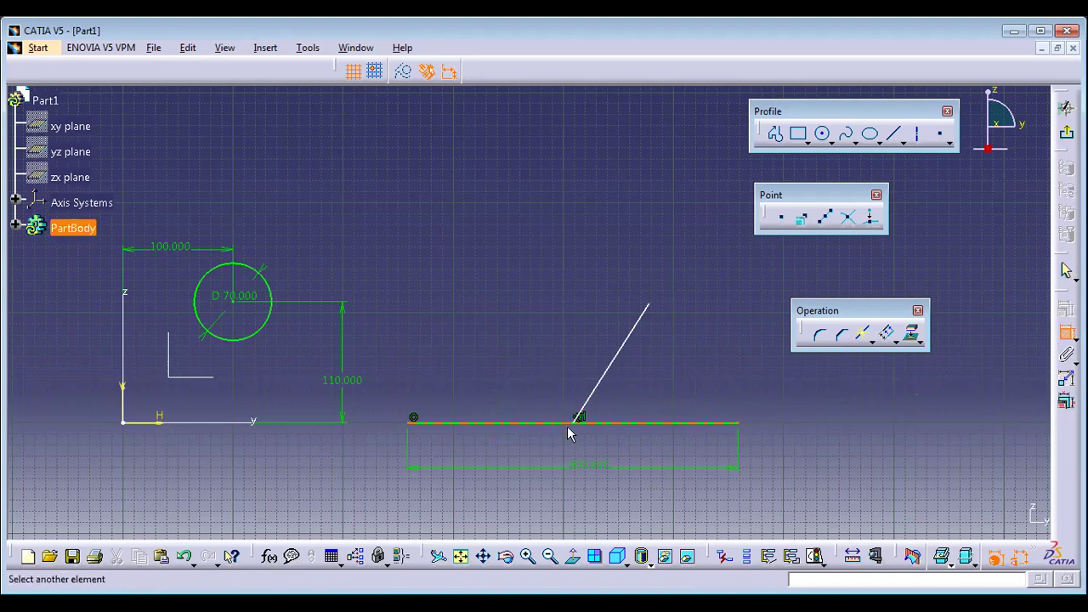
click(580, 421)
click(658, 405)
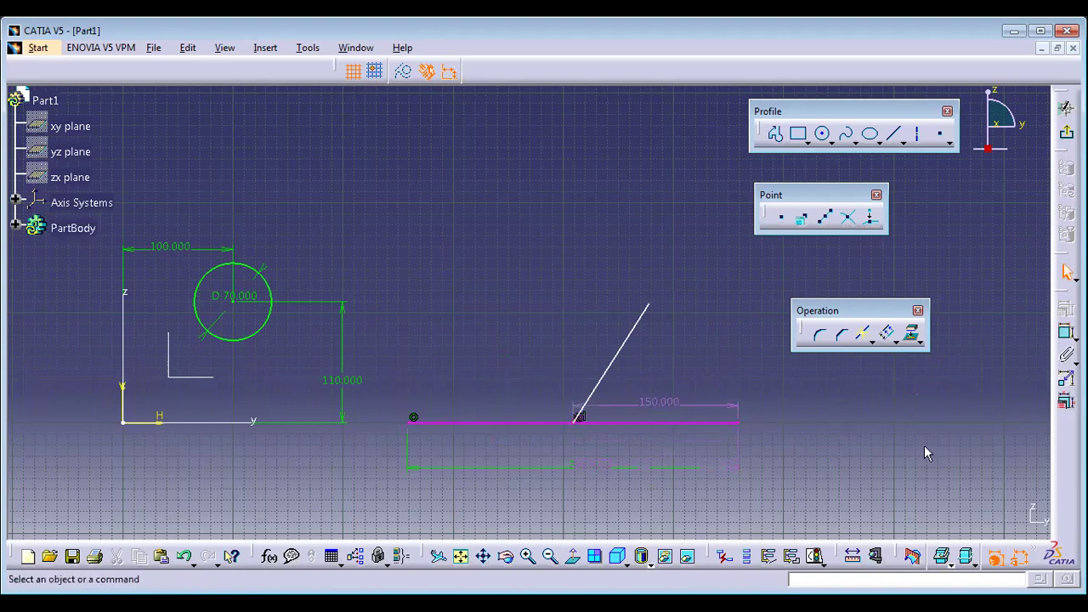
Undo the distance dimension, the midpoint constraint, the sloping line and the horizontal line's 300 mm length.
key(ctrl+z)
key(ctrl+z)
key(ctrl+z)
key(ctrl+z)
key(ctrl+z)
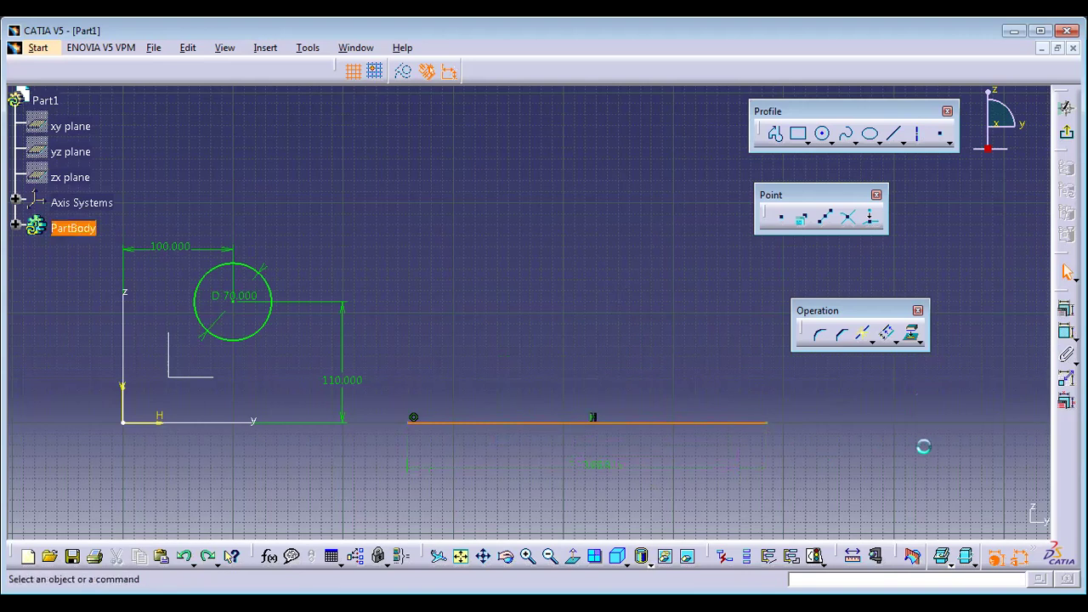
Sketch a circle about 66 mm in diameter above and to the right of the dimensioned circle.
middle_drag(331, 417, 401, 403)
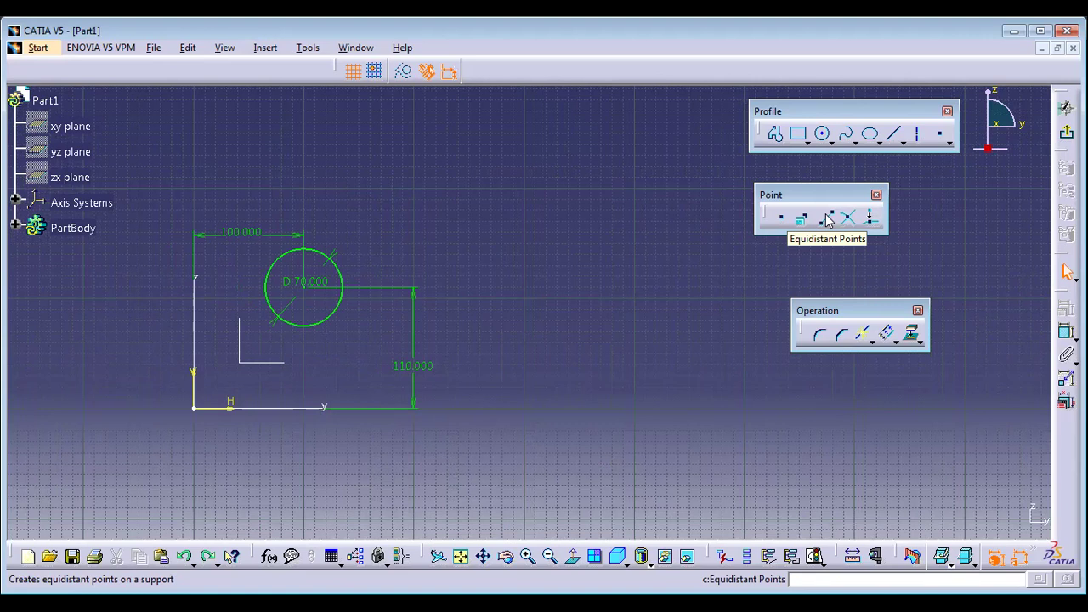
click(821, 136)
click(492, 171)
click(508, 206)
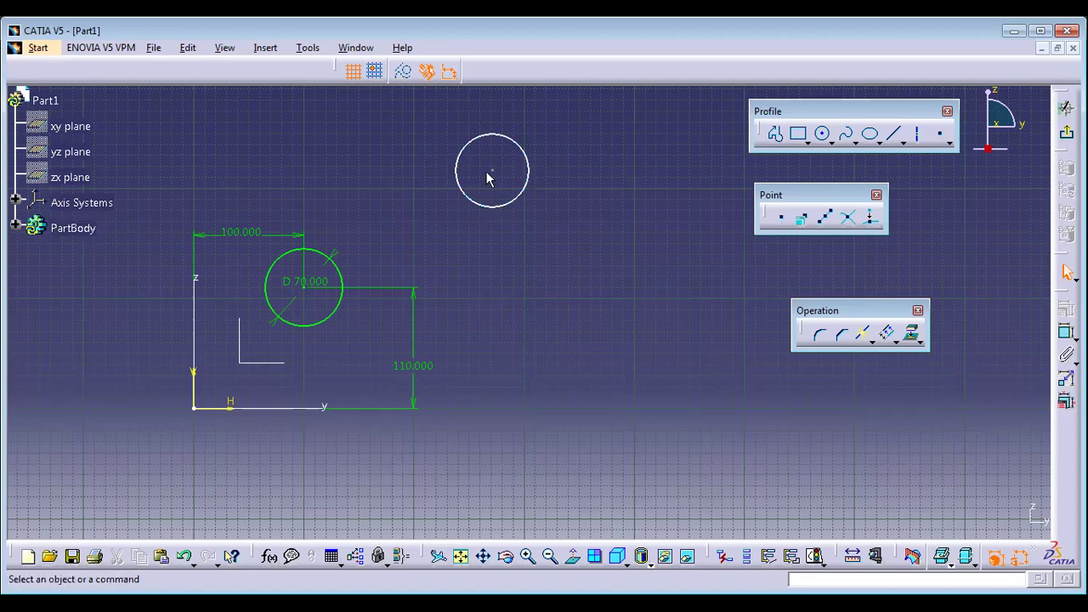
Apply a Fix constraint to the new circle.
click(1067, 332)
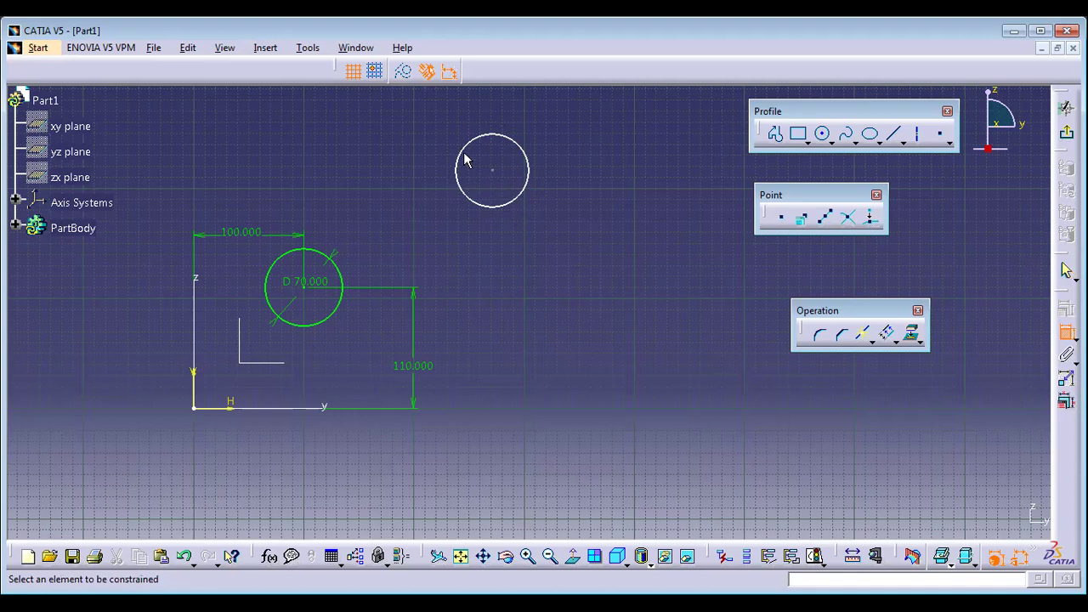
click(527, 168)
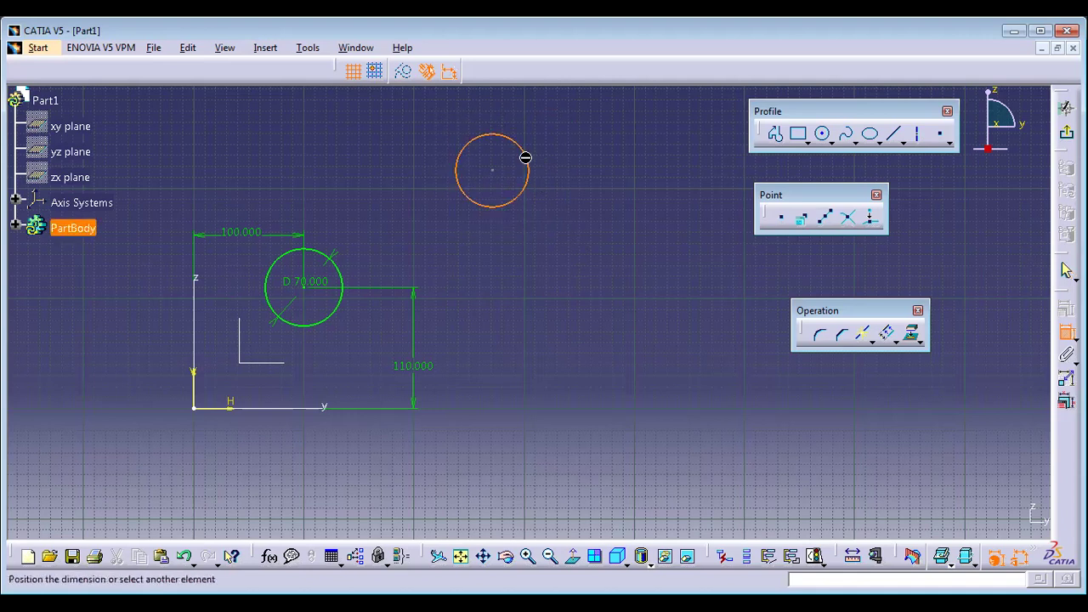
right_click(539, 124)
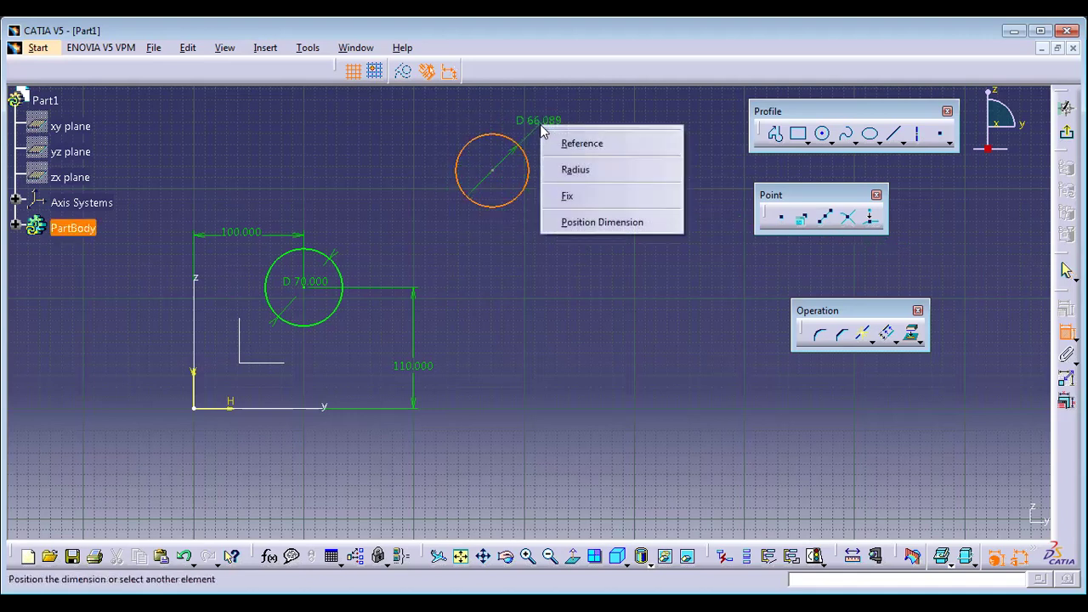
click(575, 197)
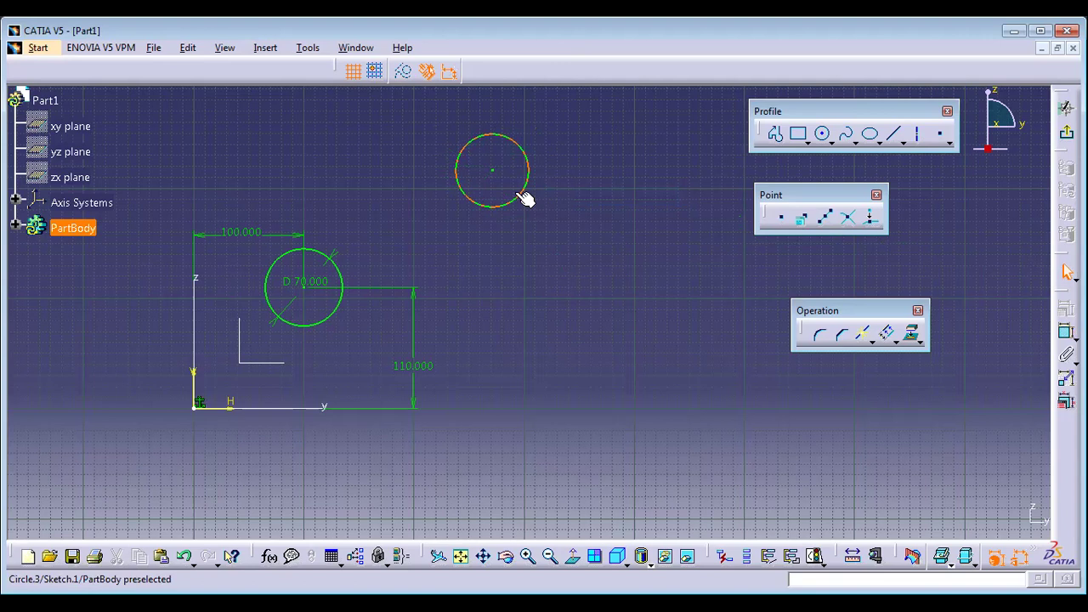
Delete the fixed circle with its constraint and sketch a line sloping down to the right, well to the right of the dimensioned circle.
drag(389, 106, 561, 243)
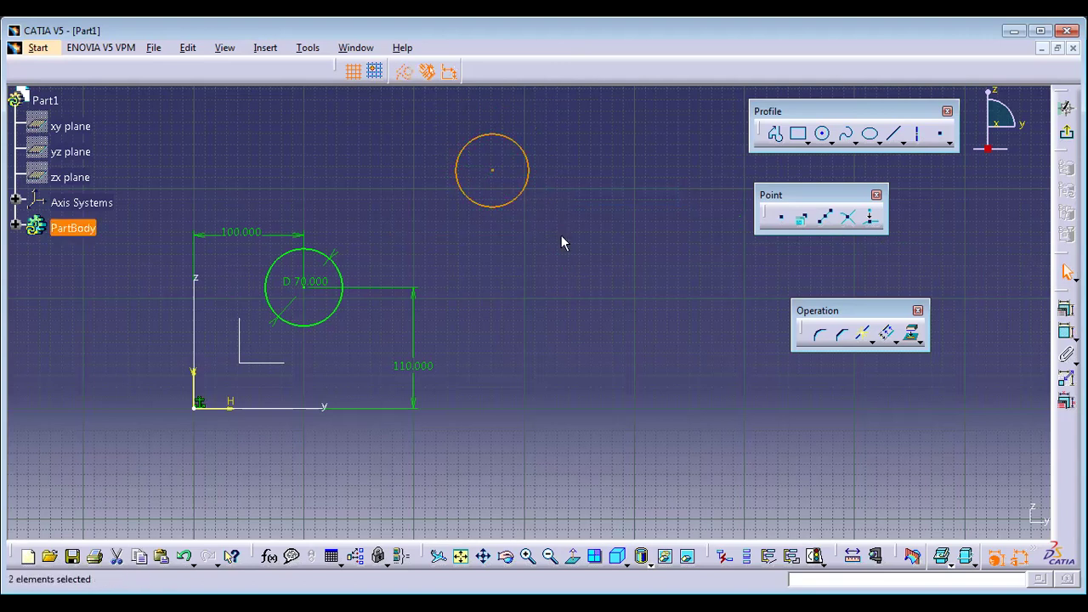
key(Delete)
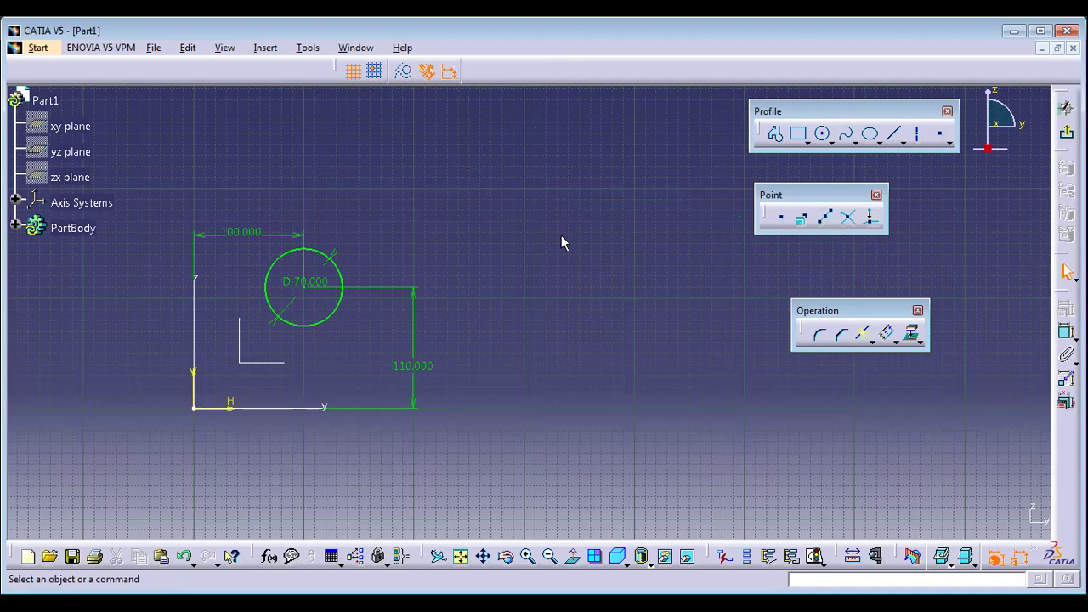
click(896, 136)
click(534, 298)
click(659, 382)
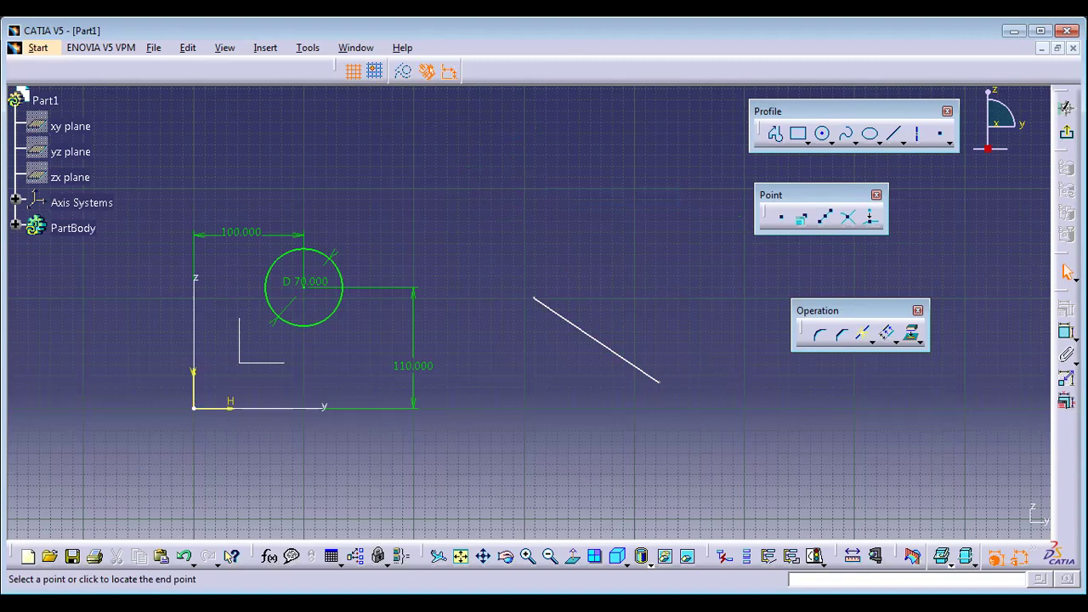
Create a distance constraint between the sloping line's upper end and the circle's centre, and open its measure direction and placement options.
click(1065, 332)
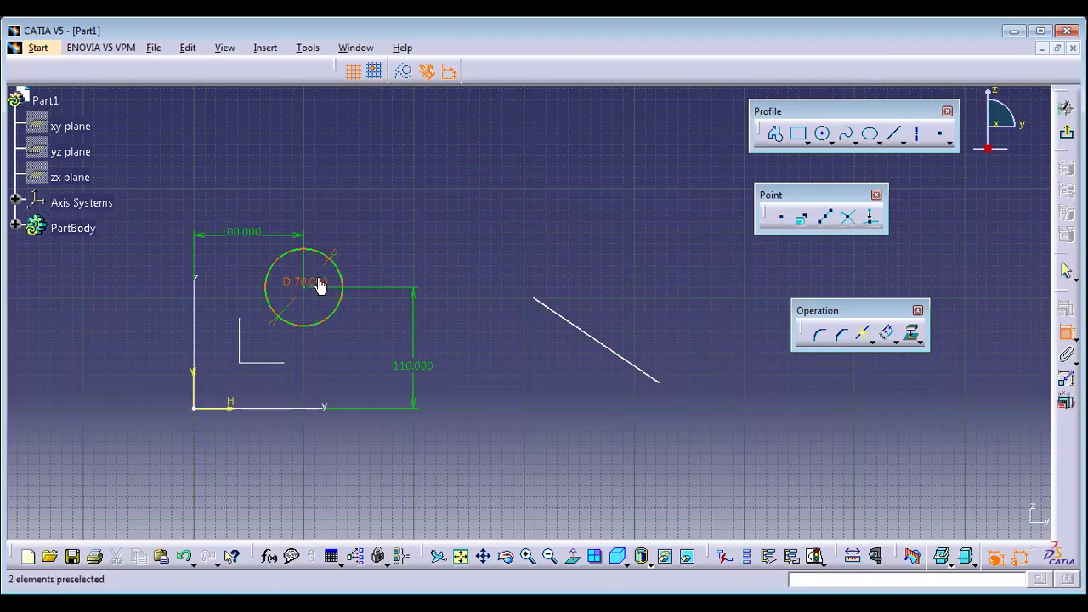
click(535, 297)
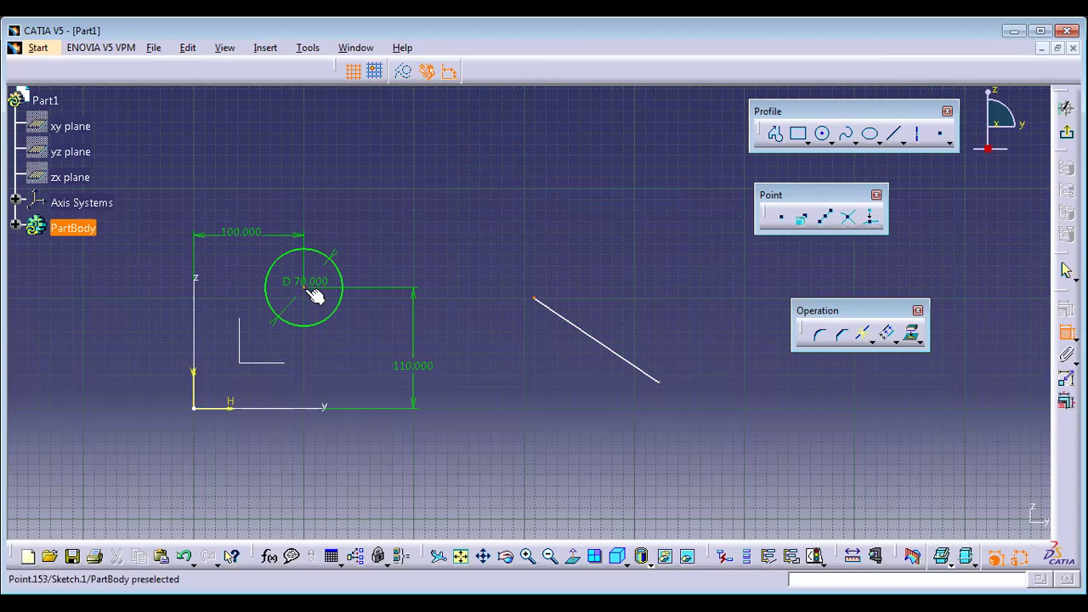
click(305, 288)
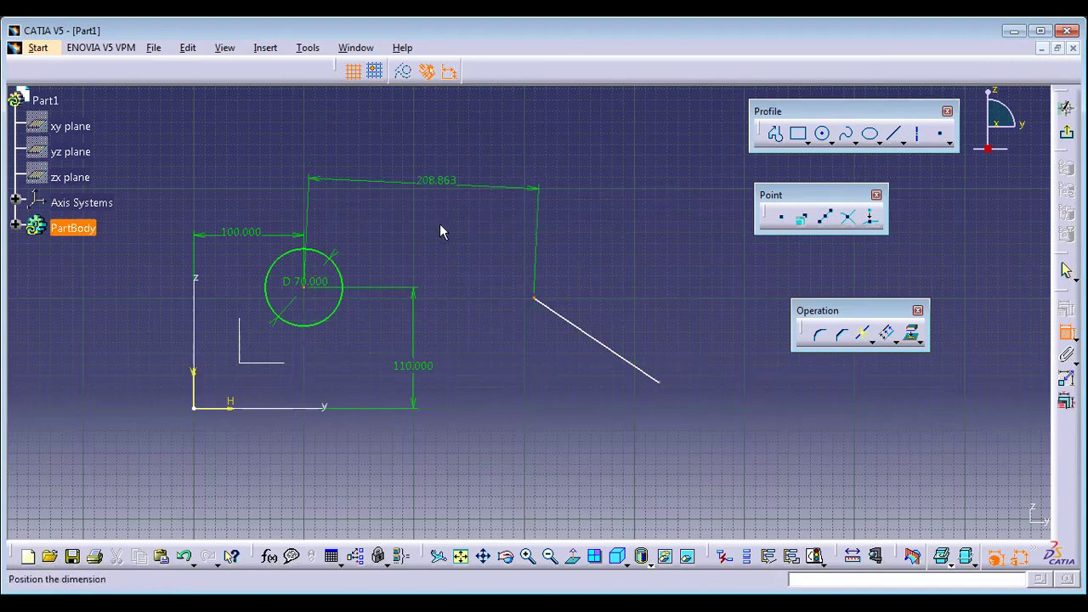
right_click(471, 185)
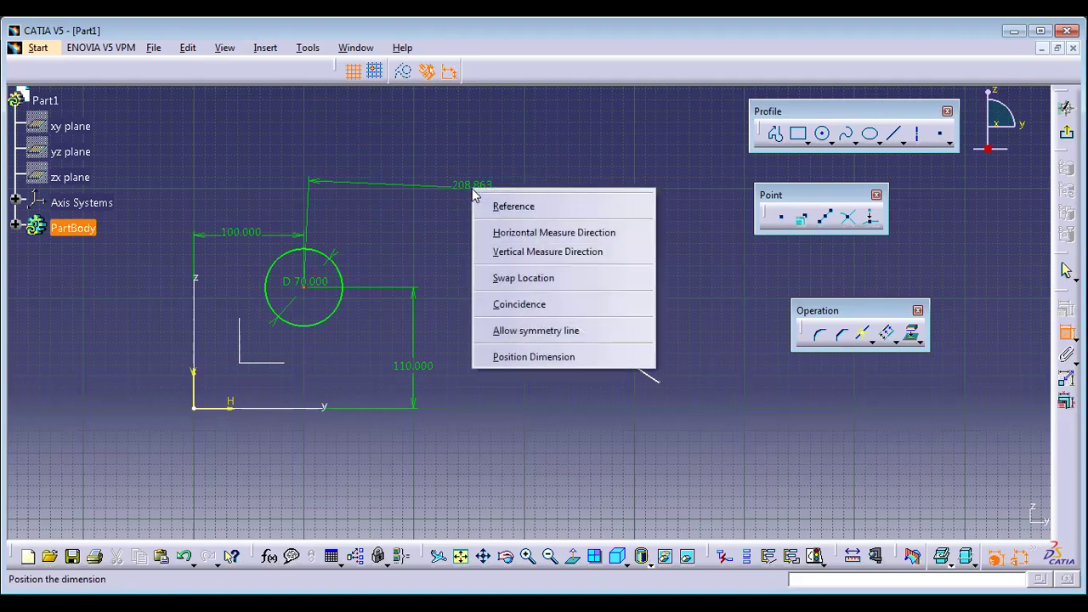
Try a Coincidence constraint between the free line's endpoint and the circle's centre, swing the line, and undo back past the line's creation.
click(545, 304)
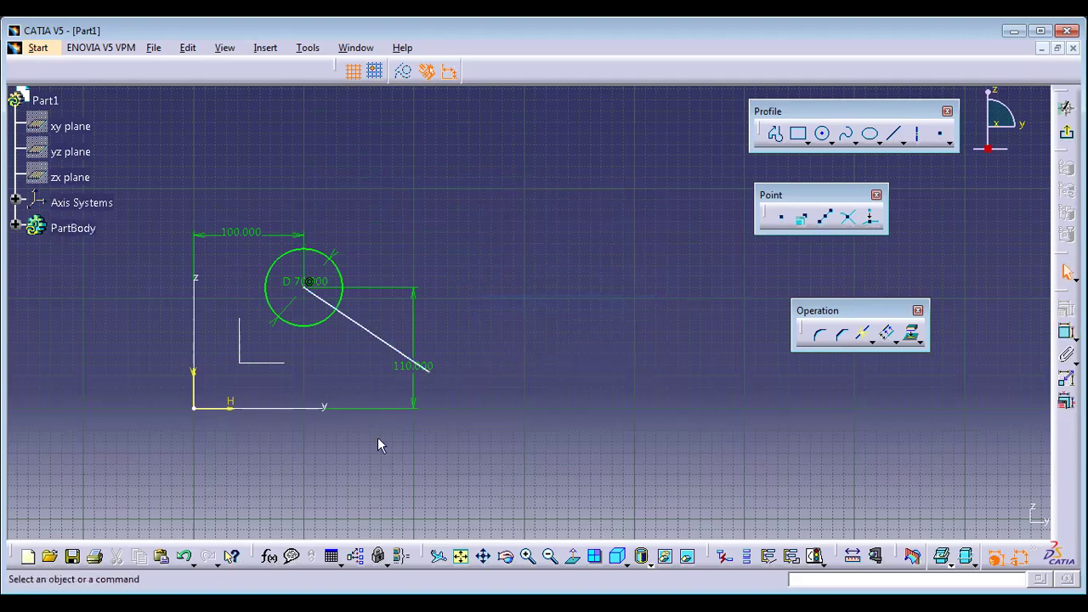
click(399, 355)
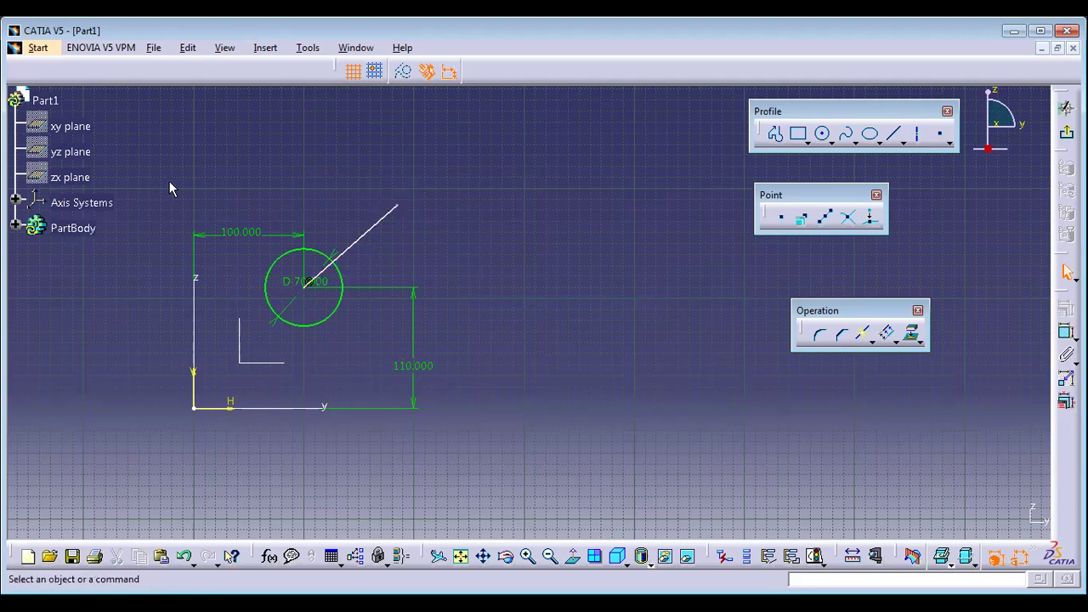
key(ctrl+z)
key(ctrl+z)
key(ctrl+z)
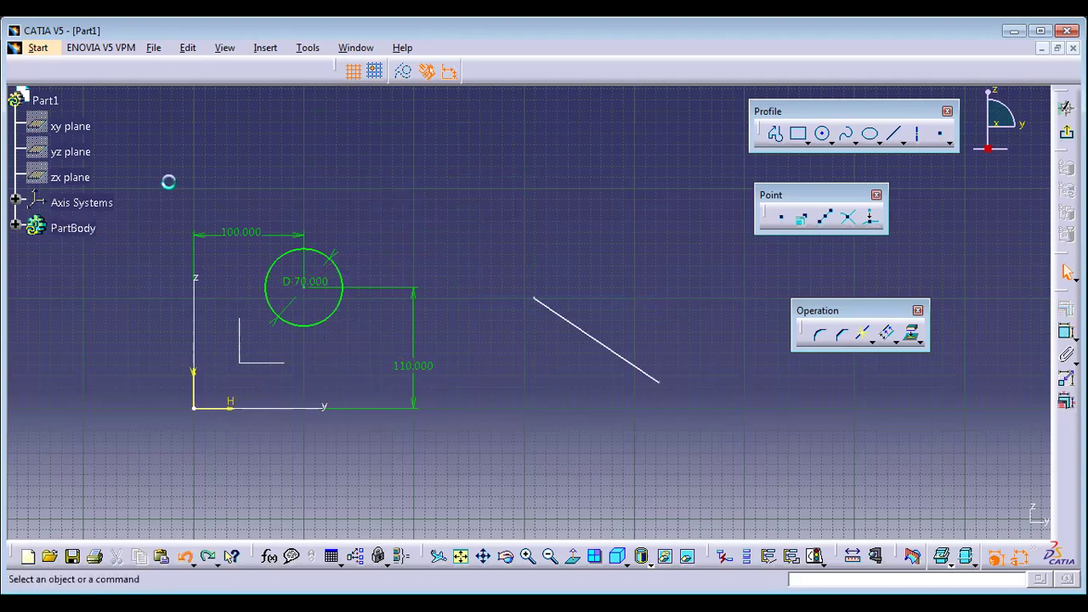
Sketch a steep line to the right of the circle, sloping down and away from it without touching it.
click(892, 134)
click(458, 171)
click(565, 346)
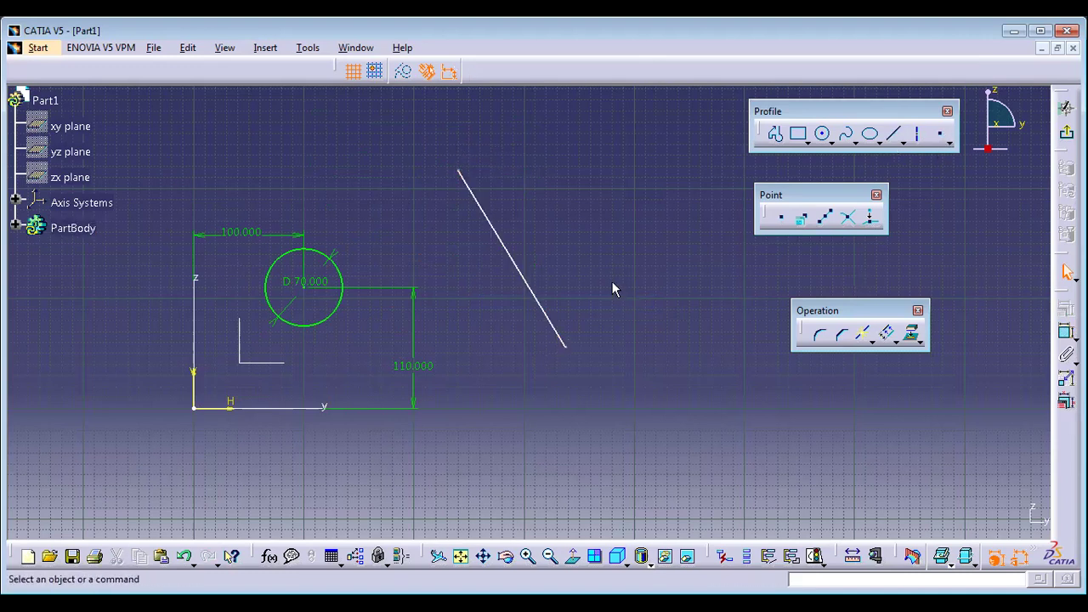
Try a Tangency constraint between the sloping line and the 70 mm circle, and undo it.
click(1065, 332)
click(508, 255)
click(343, 276)
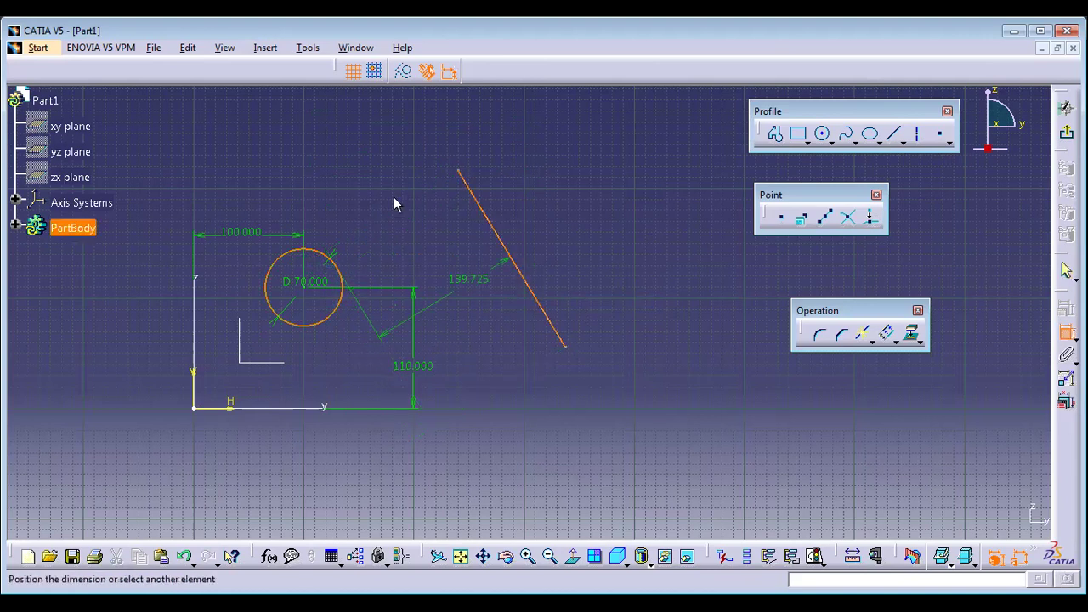
right_click(312, 178)
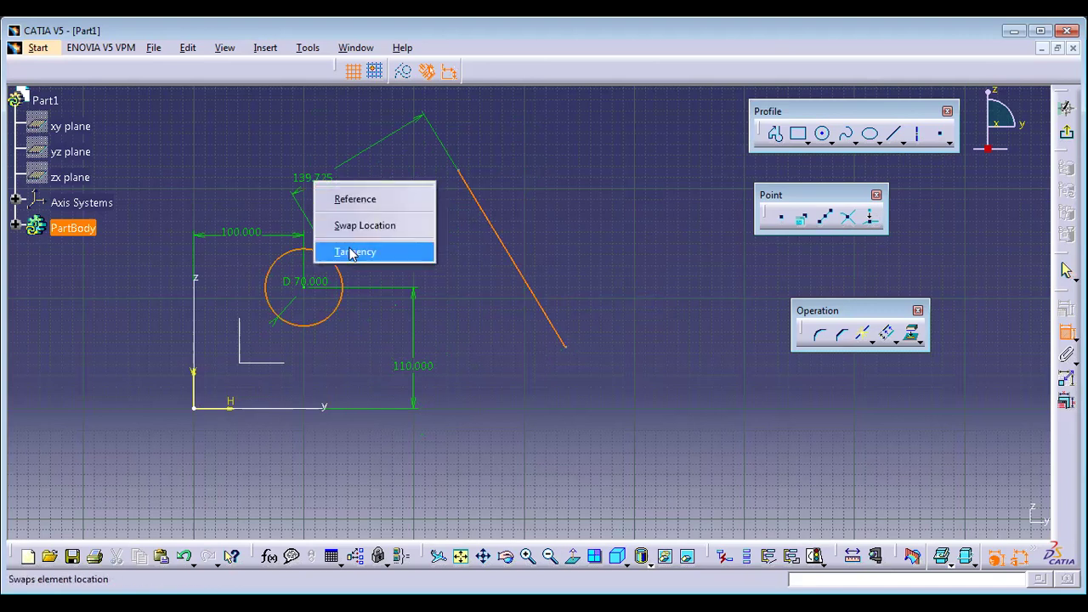
click(353, 251)
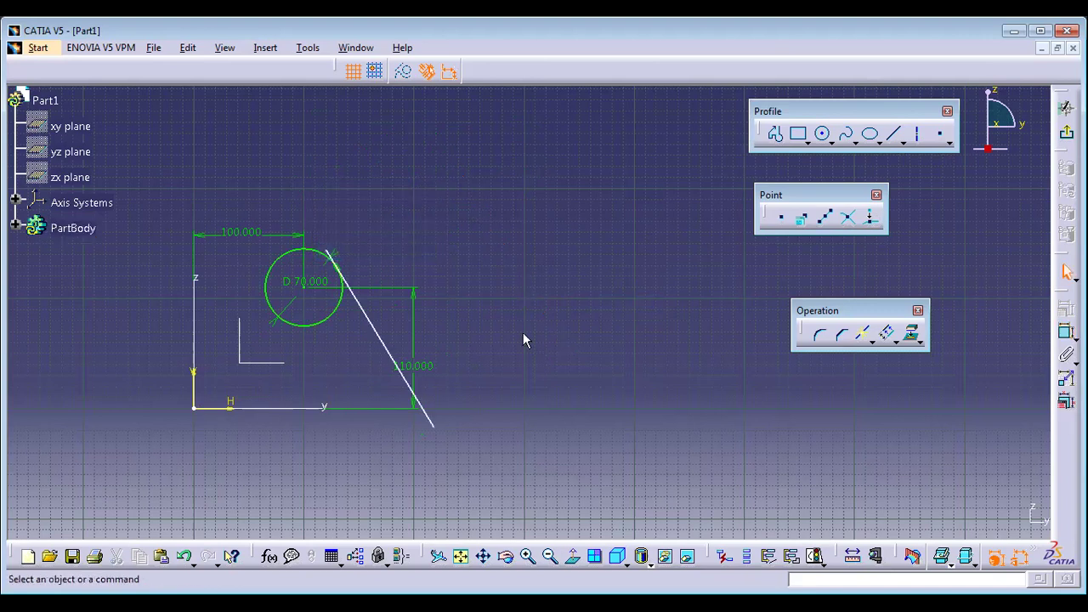
key(ctrl+z)
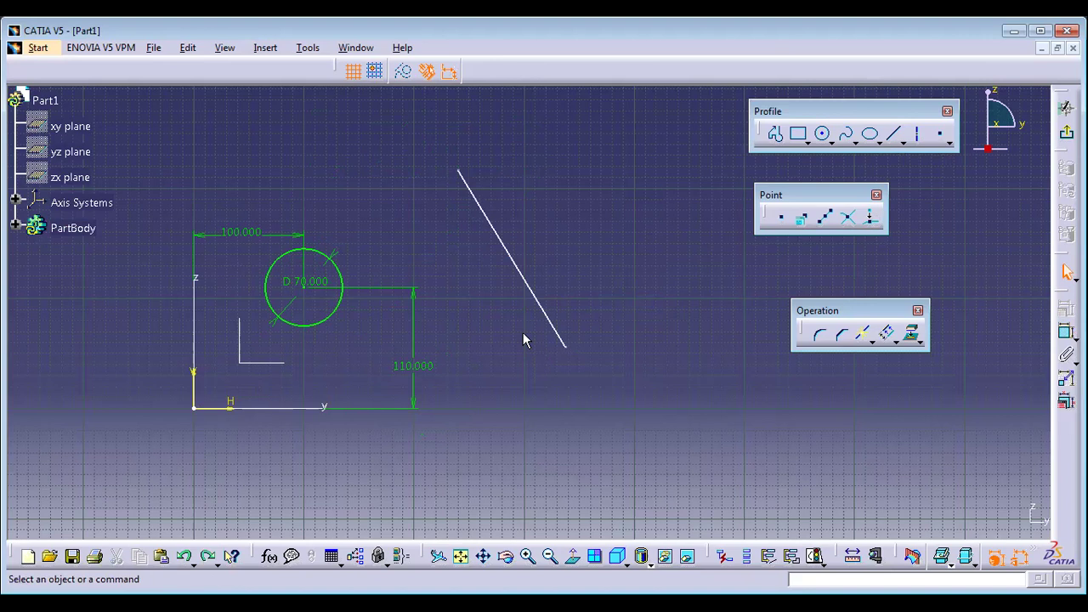
Sketch a second steep line to the right of the first, leaning the opposite way so the two form an open V.
click(894, 134)
click(712, 190)
click(672, 364)
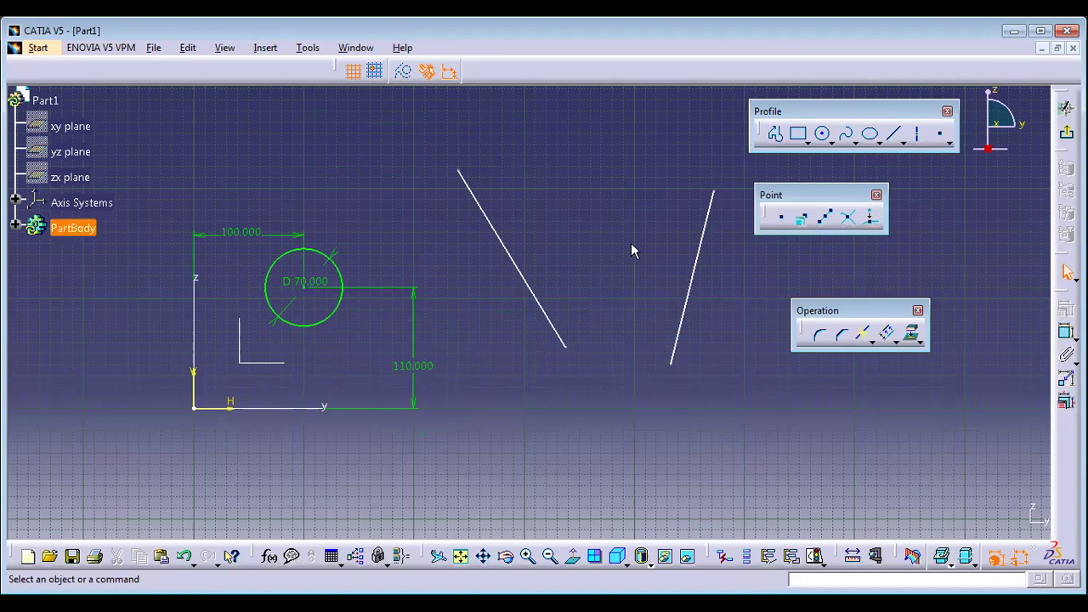
Try a Parallelism constraint between the two sloping lines, and undo it.
click(1065, 332)
click(699, 253)
click(521, 273)
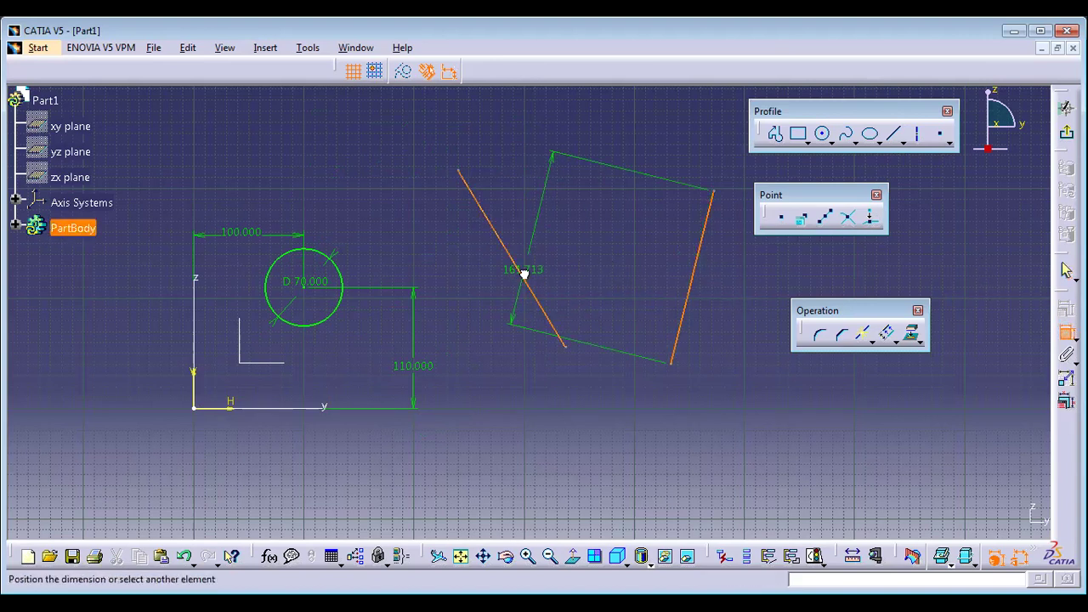
right_click(594, 170)
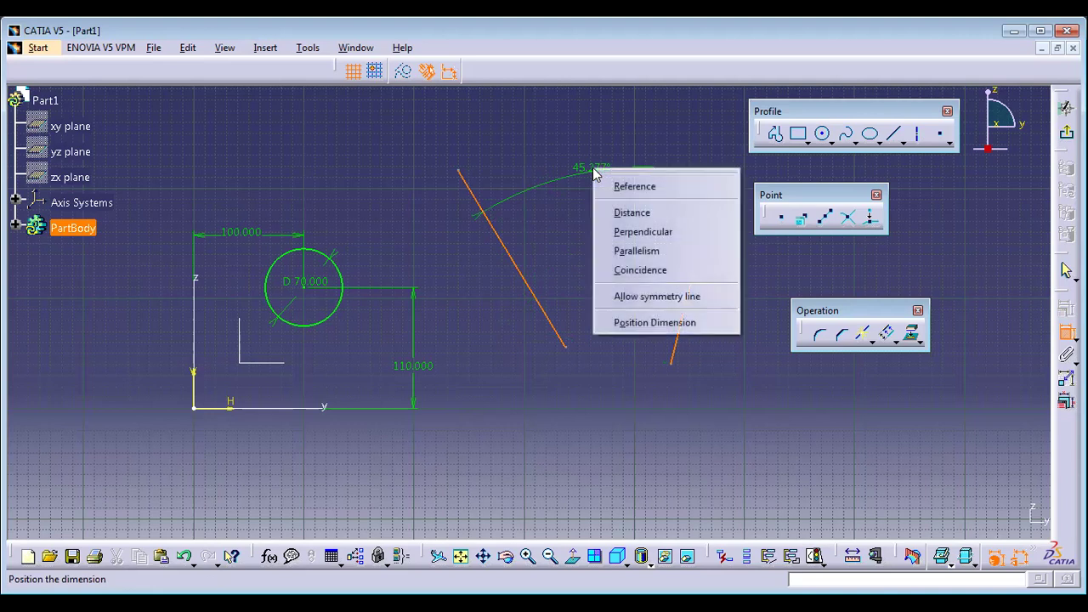
click(635, 255)
middle_drag(772, 318, 595, 301)
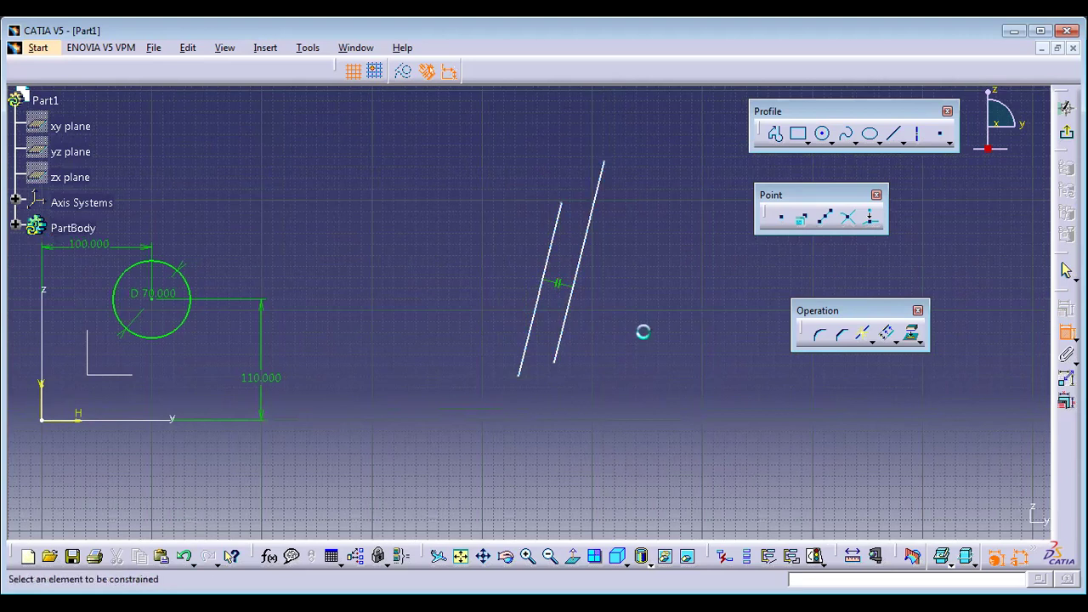
key(ctrl+z)
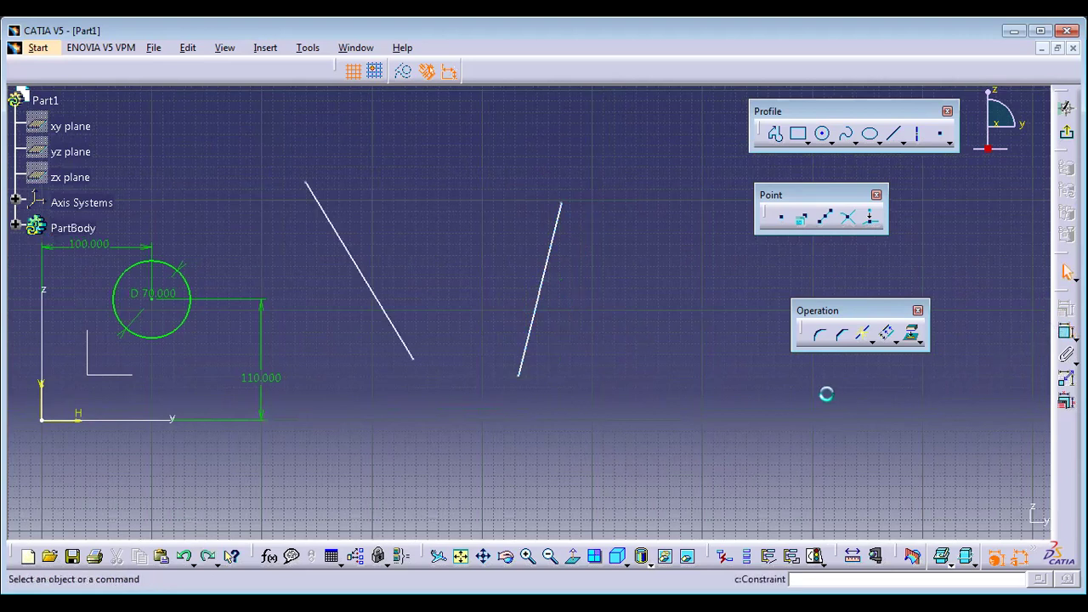
Try a Perpendicular constraint between the two sloping lines, and undo it together with both lines.
click(1066, 331)
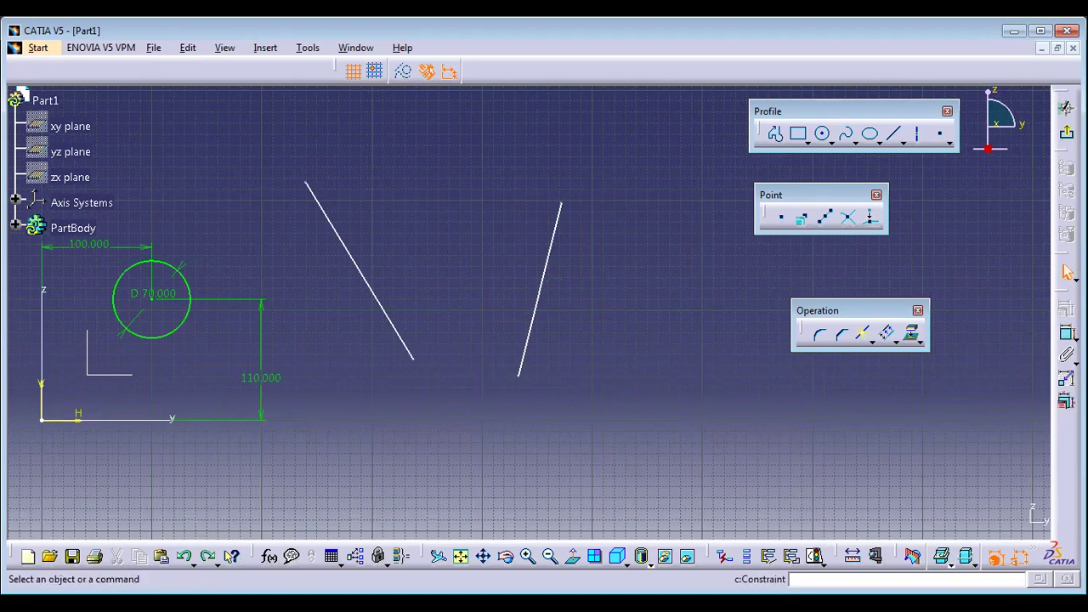
click(538, 289)
click(380, 295)
right_click(464, 149)
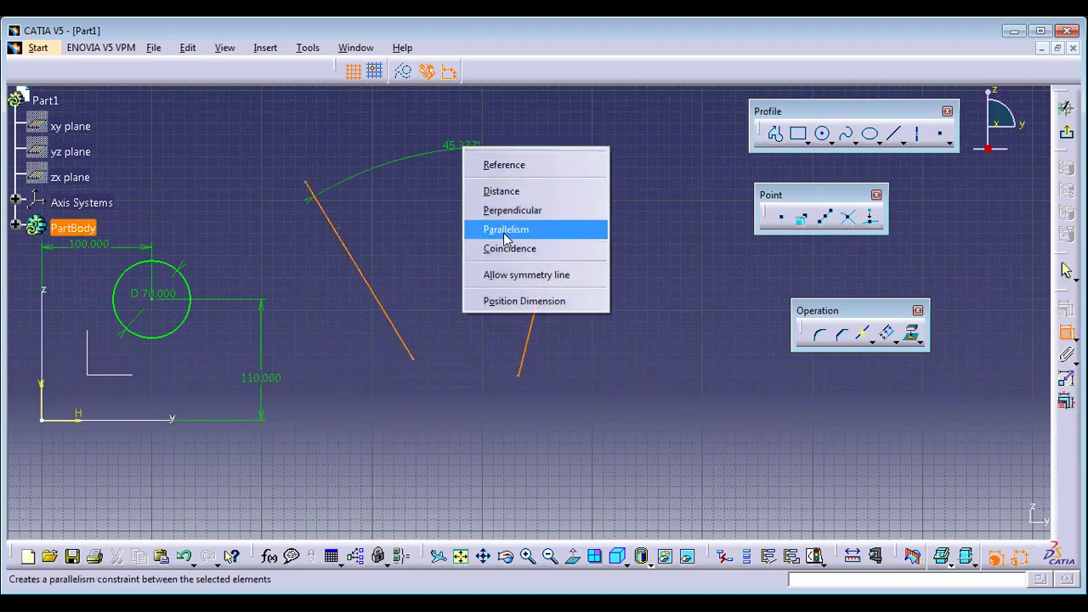
click(508, 211)
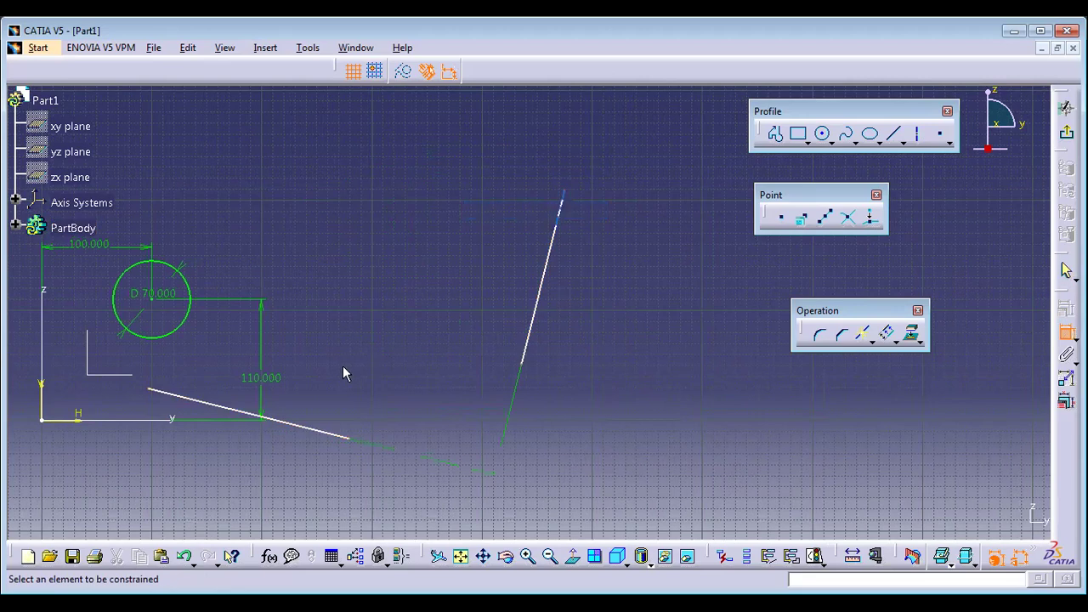
middle_drag(498, 478, 638, 391)
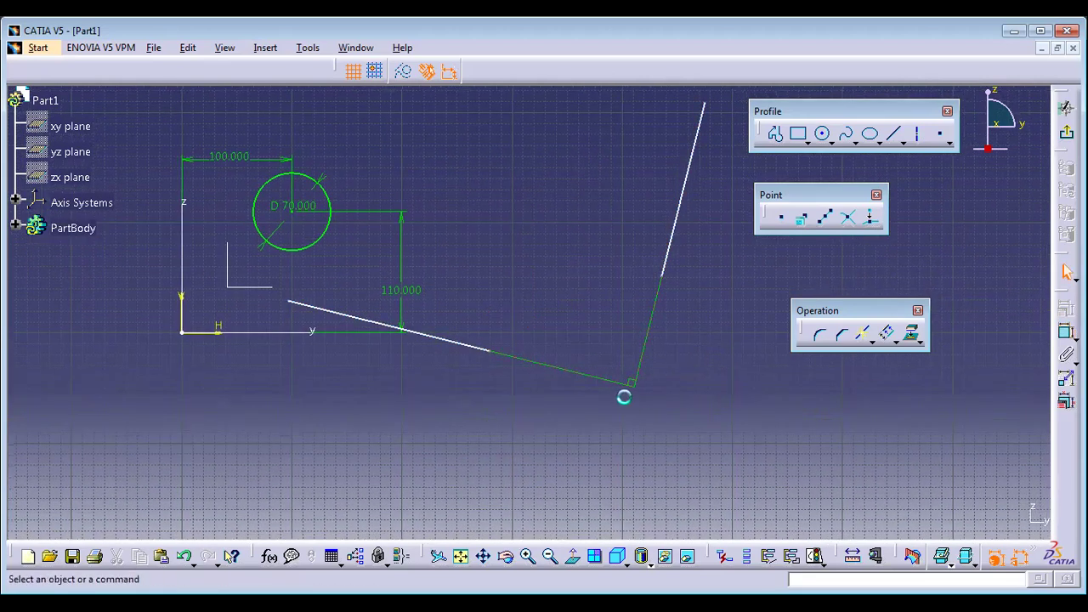
click(635, 387)
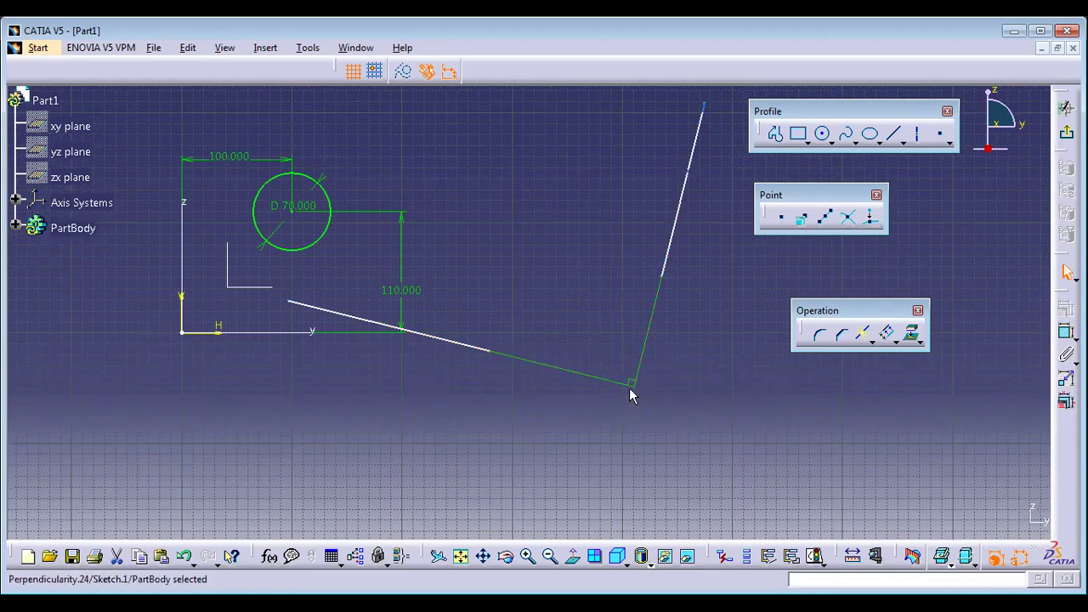
key(ctrl+z)
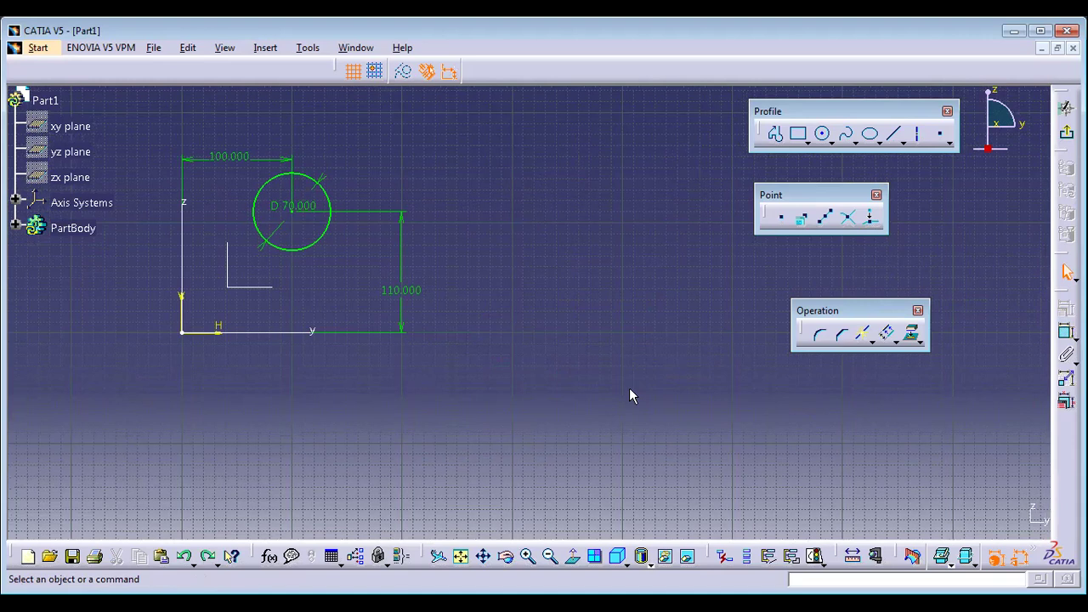
Sketch a nearly level line about 229 mm long to the right of the circle and constrain it as Horizontal.
click(893, 133)
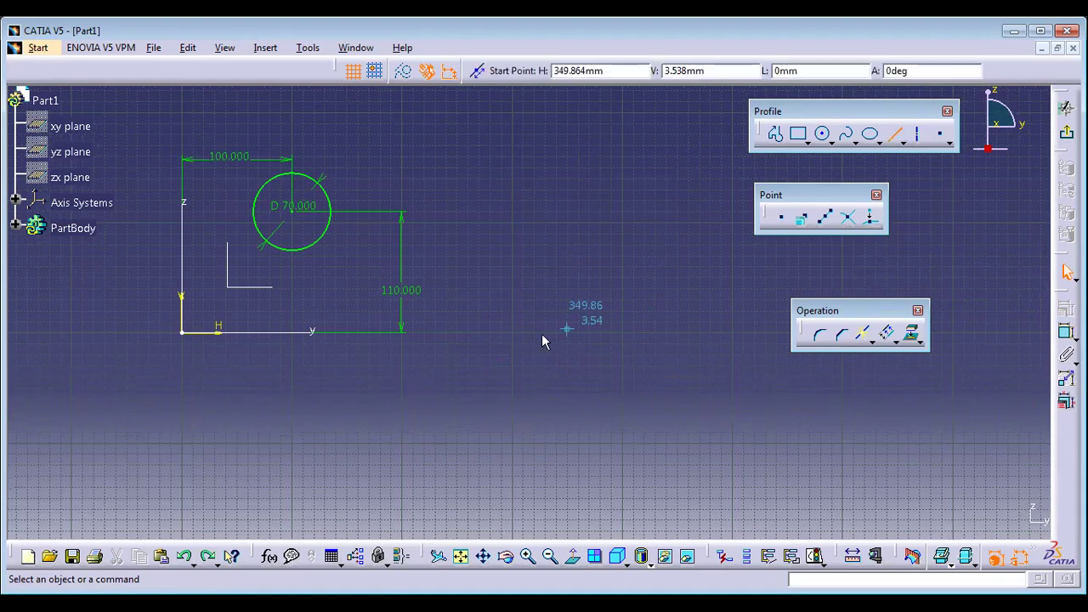
click(482, 314)
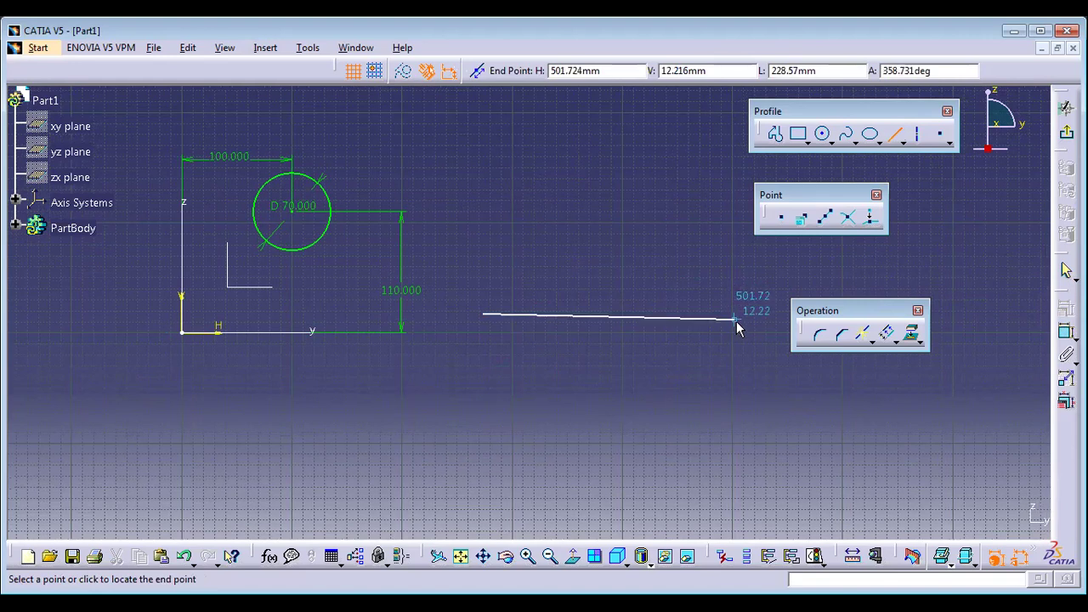
click(735, 319)
click(1066, 332)
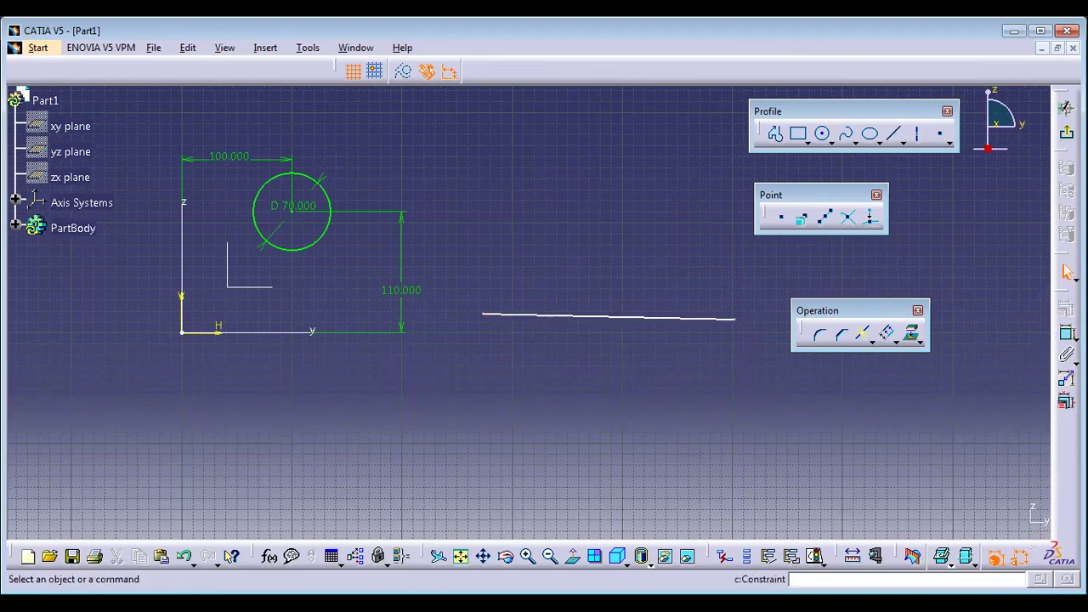
click(680, 321)
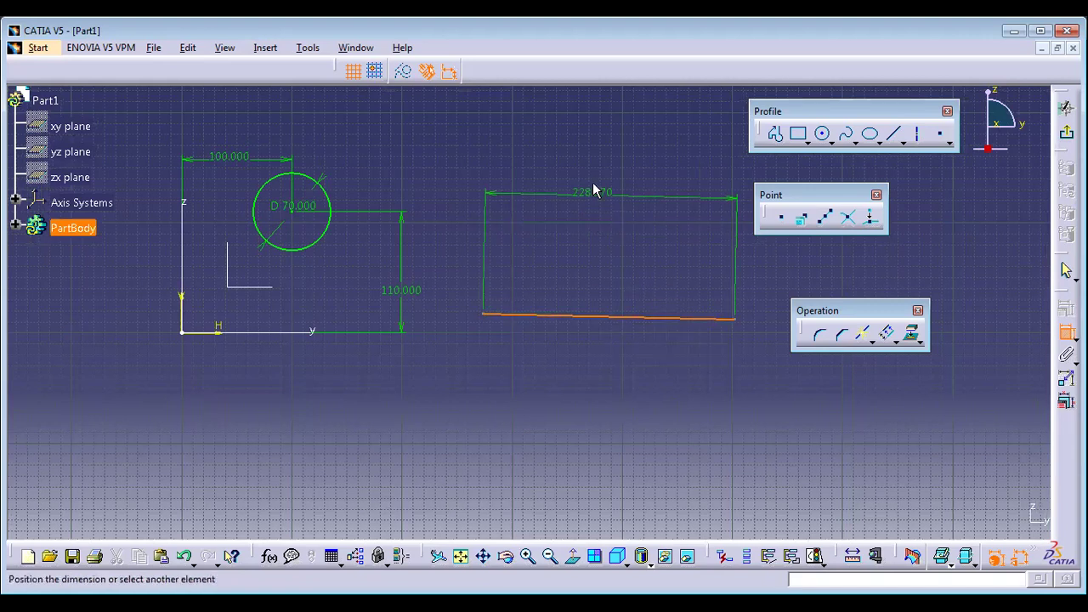
right_click(595, 193)
click(633, 274)
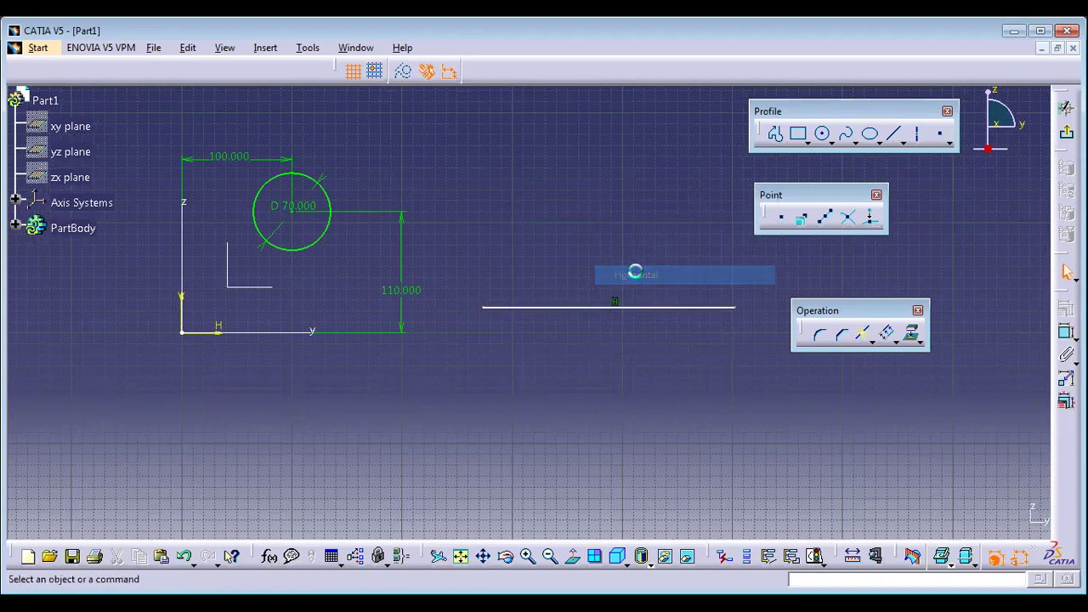
Sketch a nearly upright line about 207 mm long crossing the horizontal line and constrain it as Vertical.
click(893, 134)
click(573, 194)
click(561, 419)
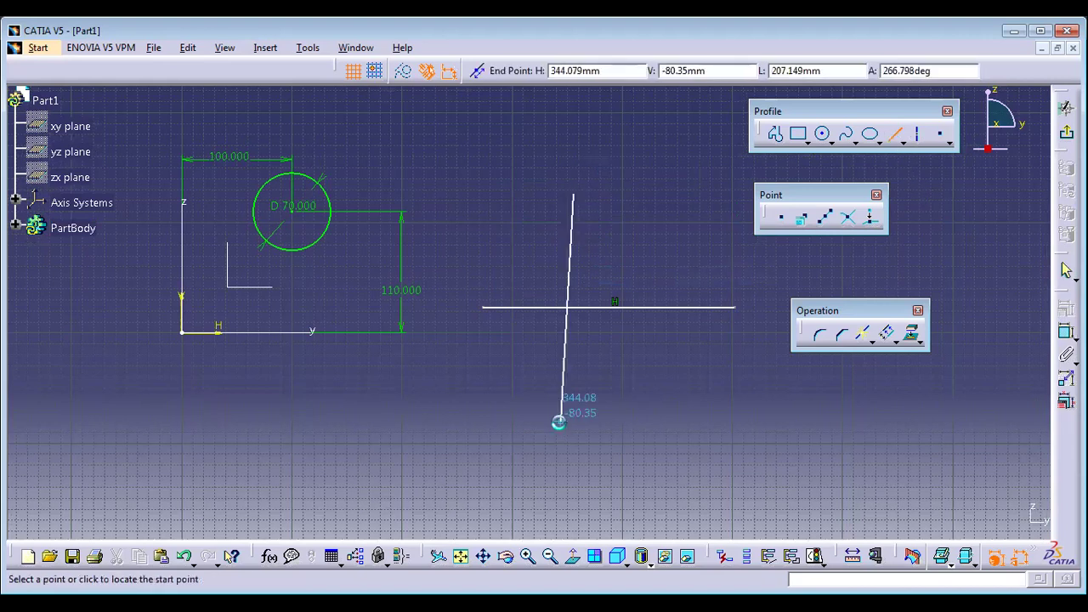
click(1067, 355)
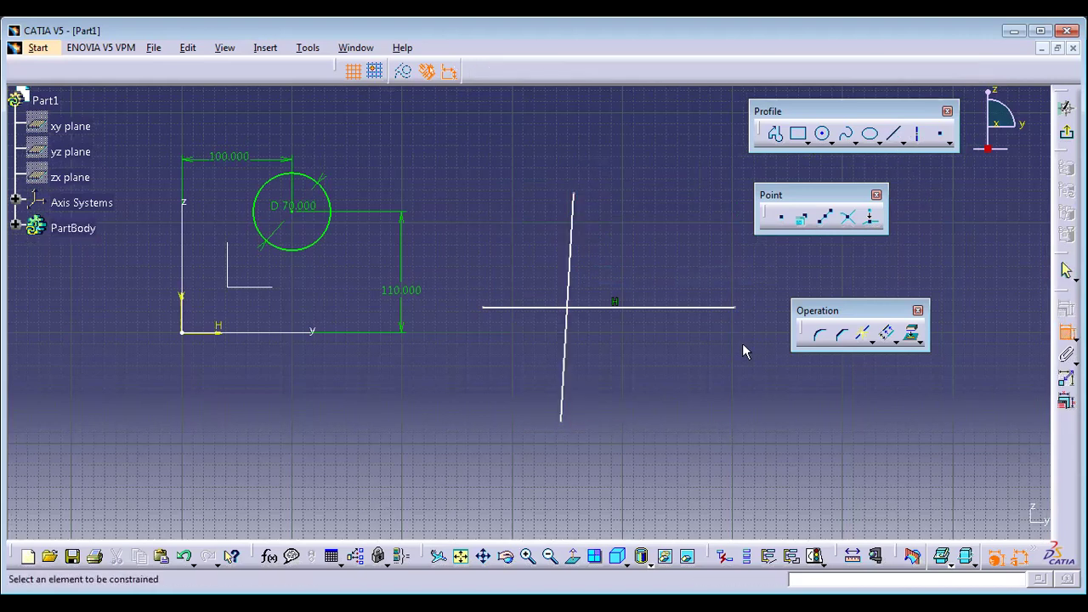
click(576, 262)
right_click(619, 153)
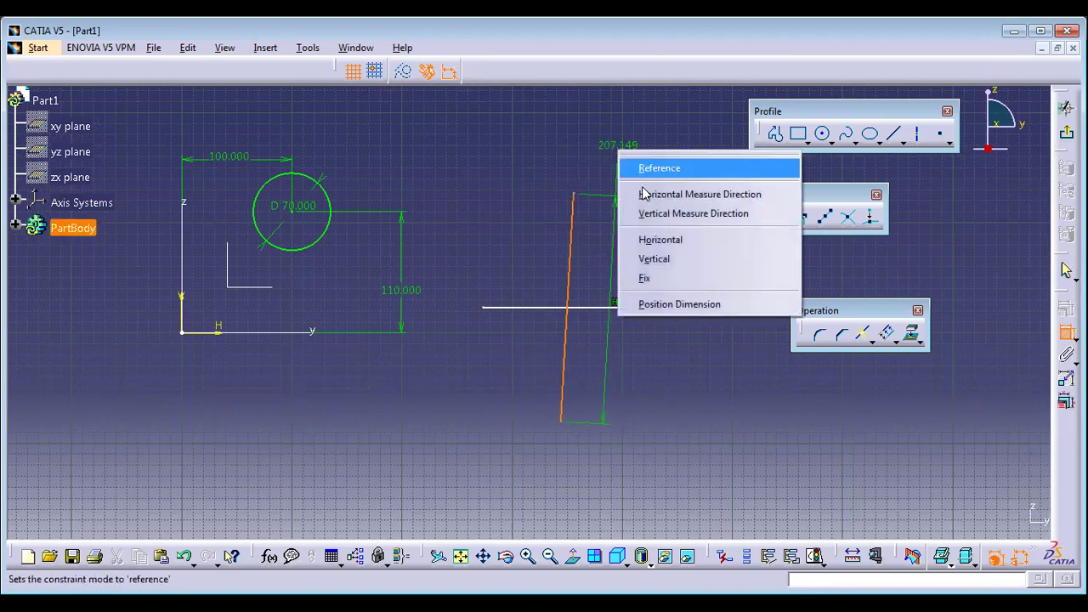
click(666, 264)
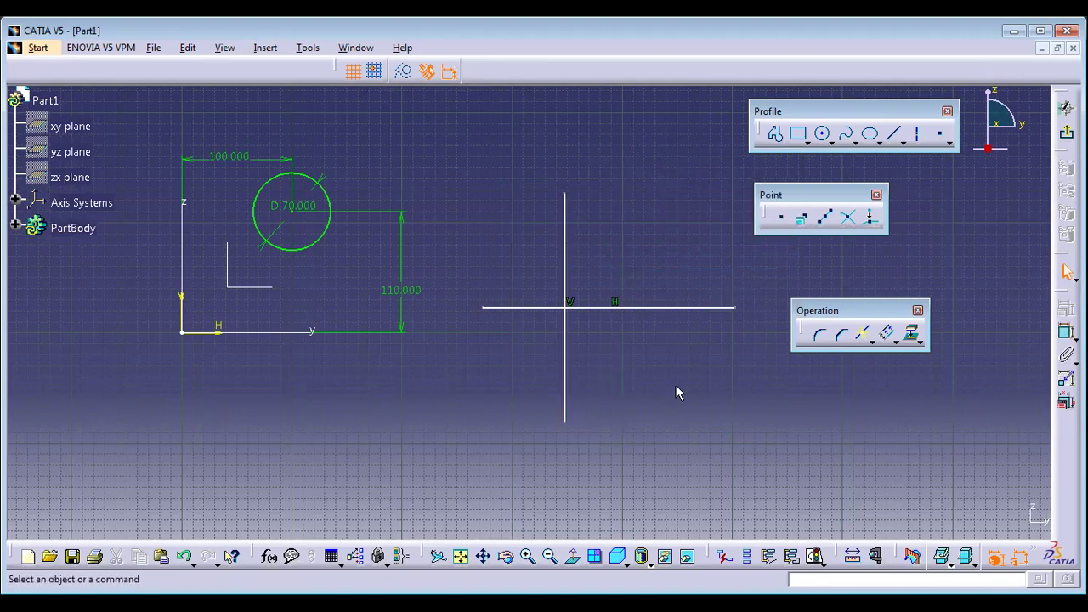
Delete the two crossing lines and the circle with its dimensions, leaving the sketch empty.
drag(439, 156, 750, 478)
key(Delete)
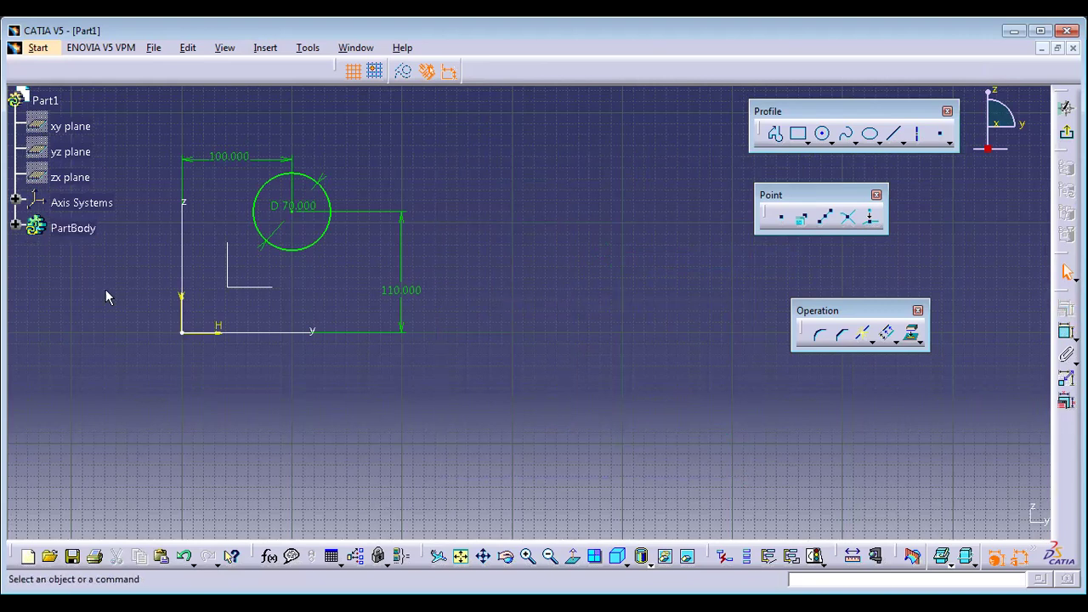
mouse_move(141, 125)
mouse_down()
mouse_move(198, 347)
mouse_move(473, 394)
mouse_up()
key(Delete)
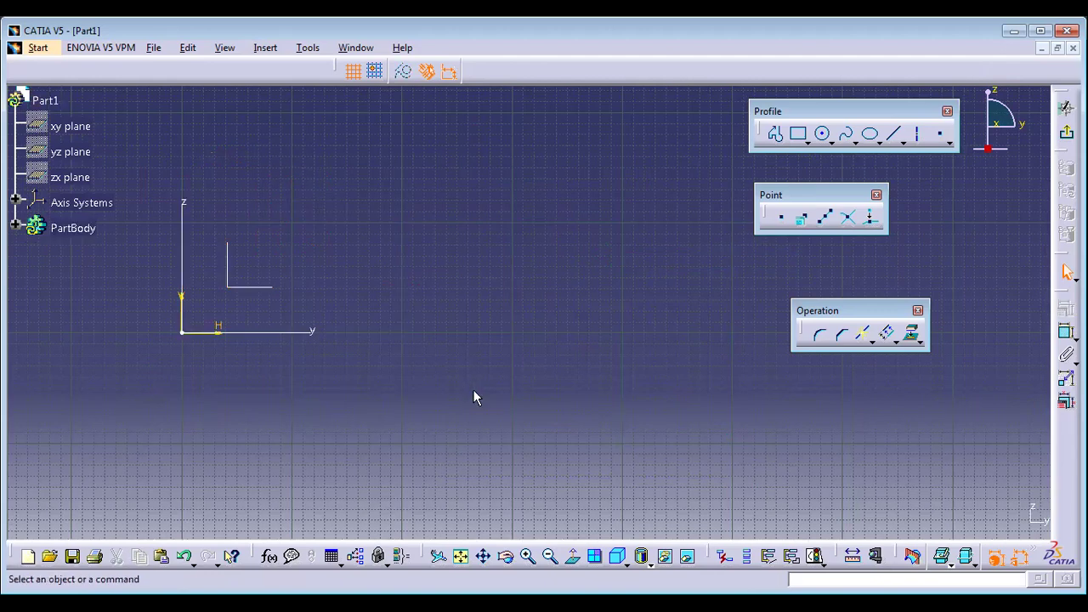
Sketch a long horizontal line slightly above the H axis, crossing the V axis and extending mostly to its right.
middle_drag(379, 328, 458, 315)
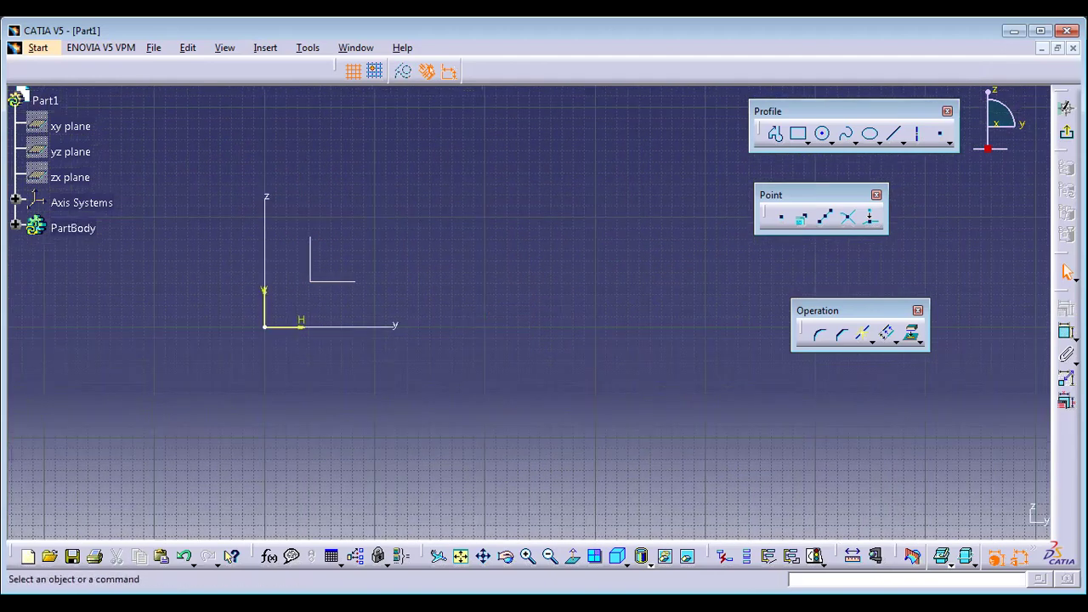
click(460, 558)
middle_drag(524, 377, 449, 423)
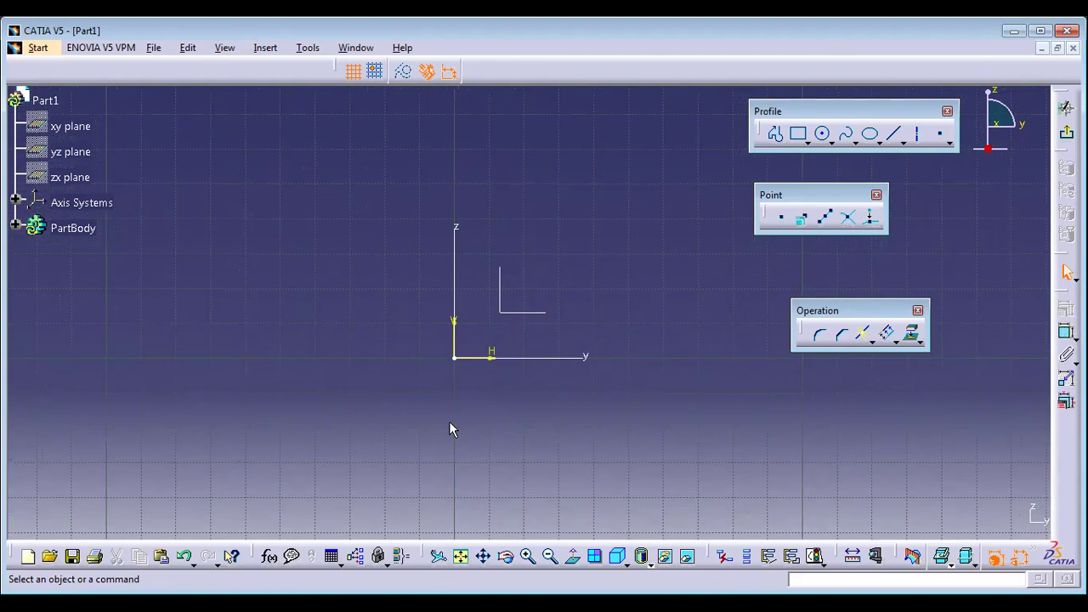
click(896, 136)
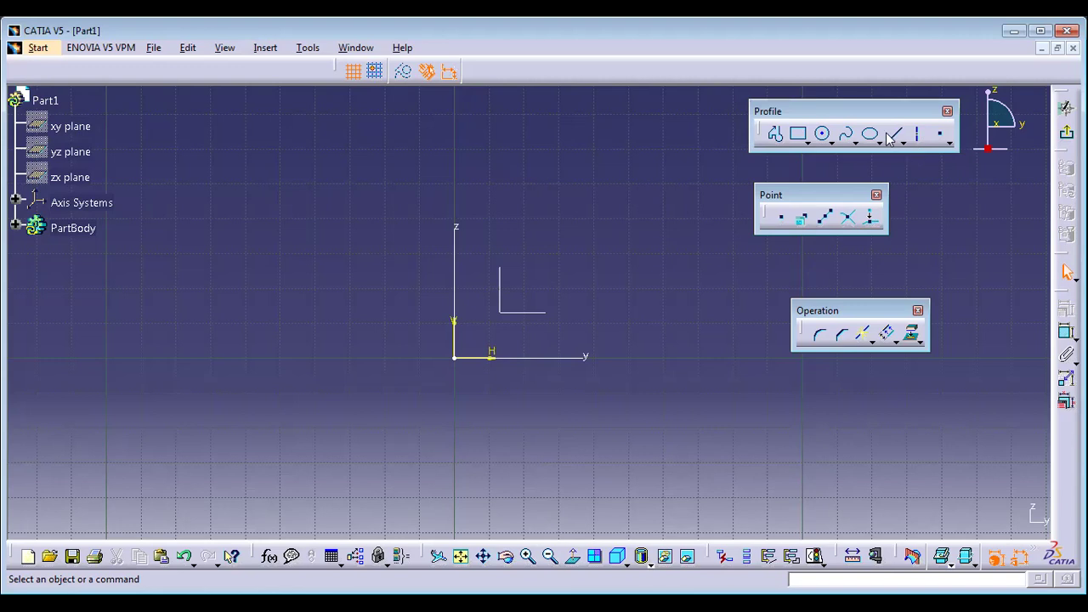
click(320, 317)
click(776, 317)
middle_drag(699, 412, 577, 398)
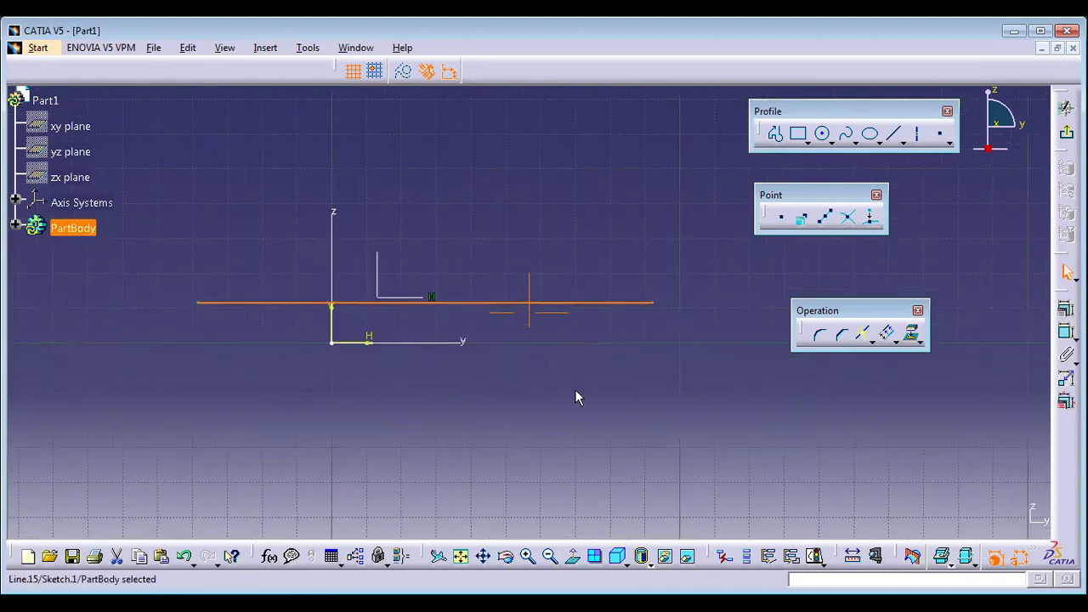
click(576, 397)
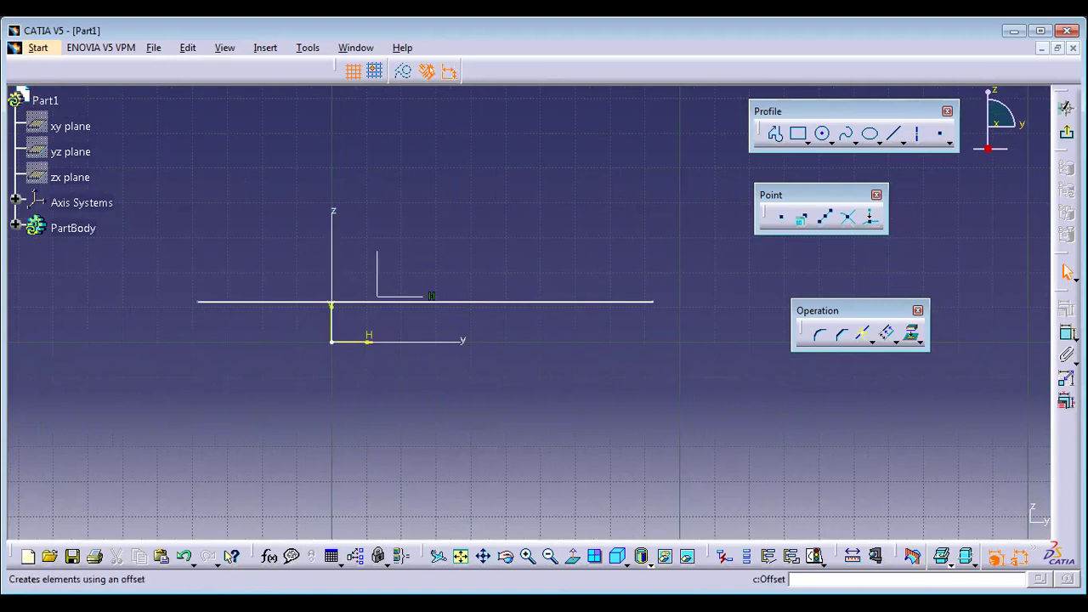
Constrain the horizontal line's two endpoints as symmetric about the V axis, and undo back to an empty sketch.
click(1066, 333)
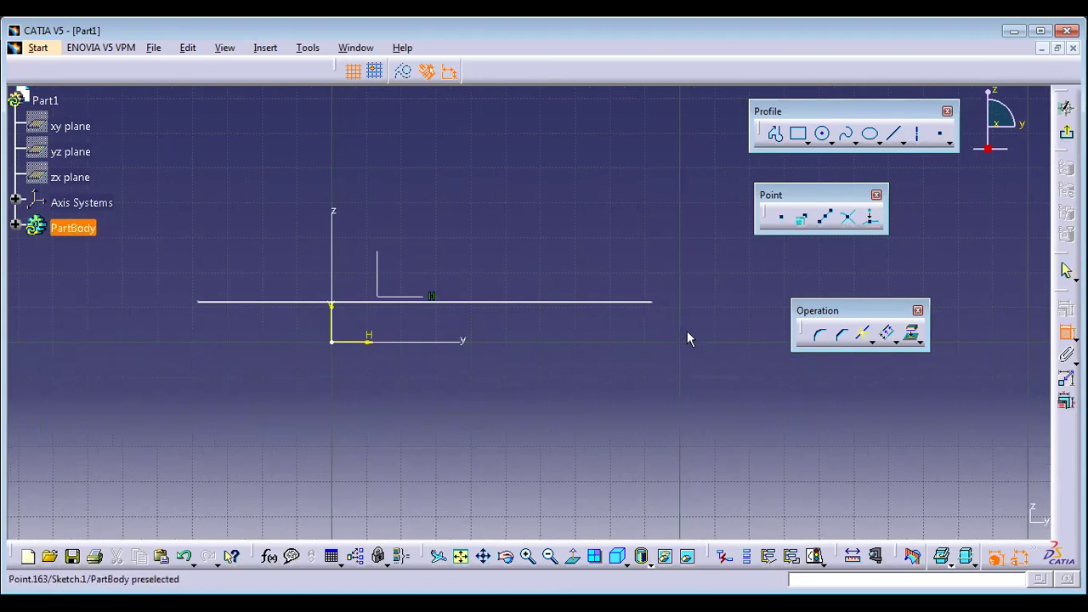
click(652, 301)
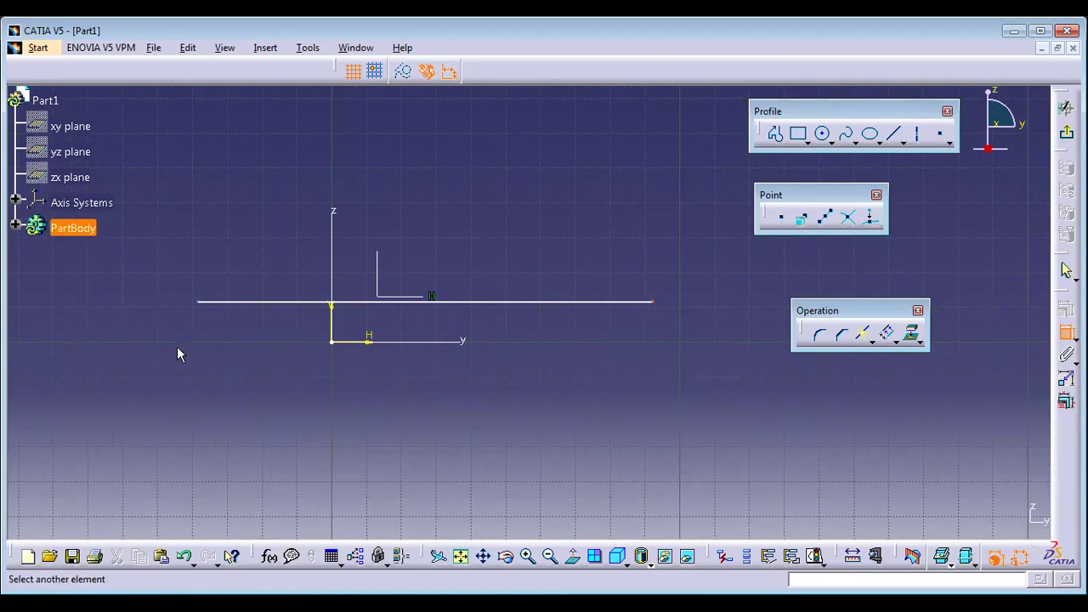
click(201, 303)
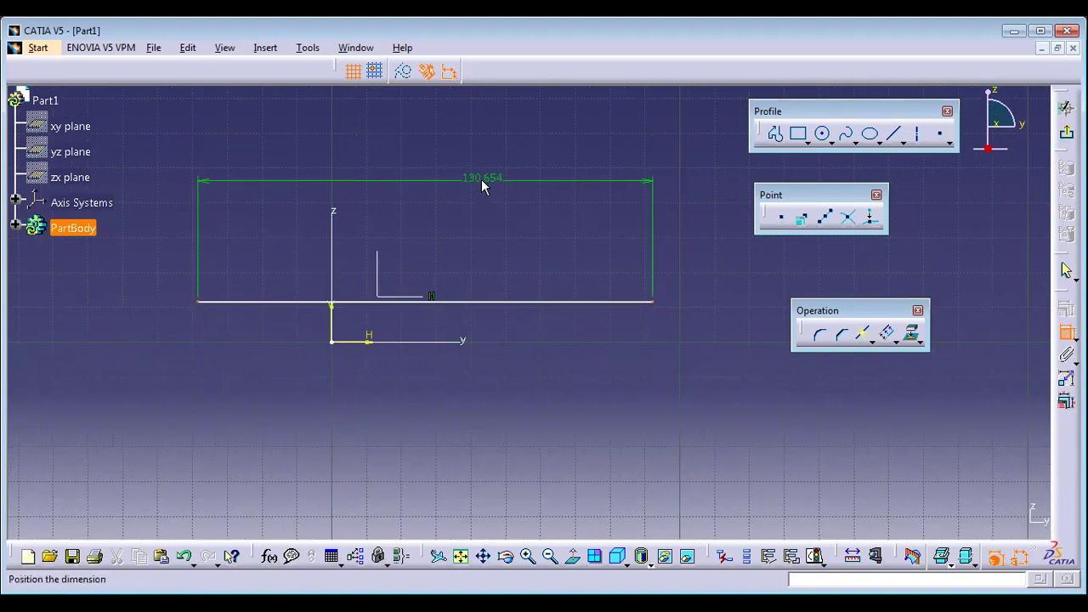
right_click(510, 149)
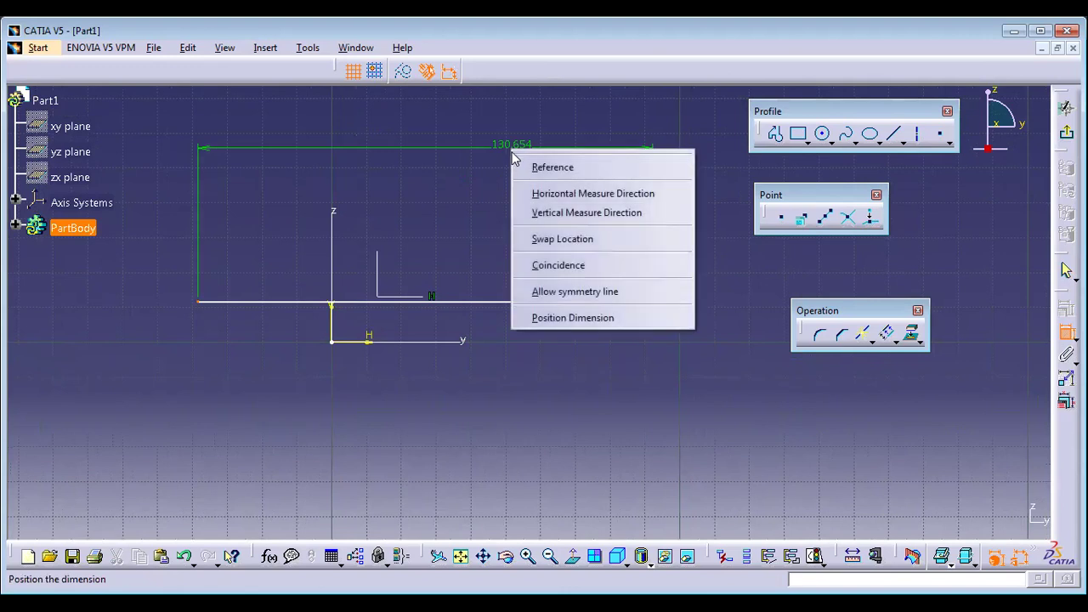
click(616, 294)
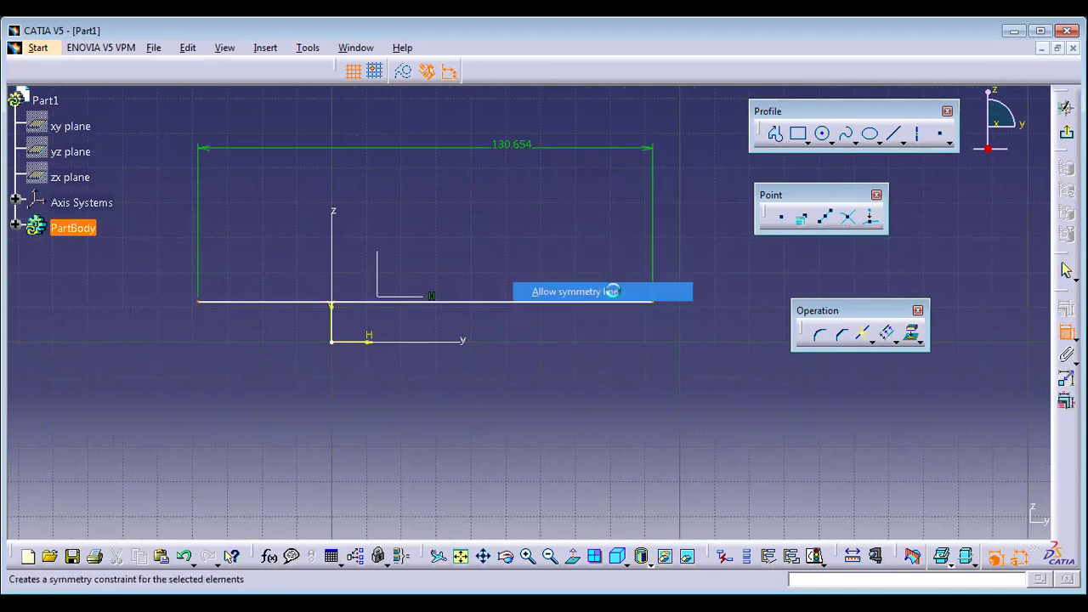
click(335, 253)
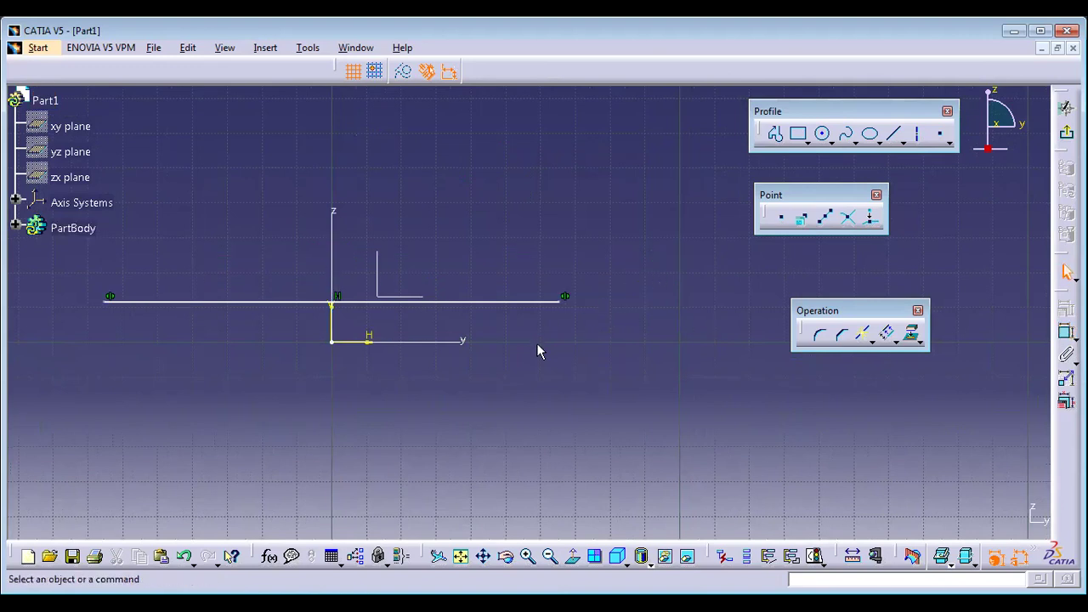
key(ctrl+z)
key(ctrl+z)
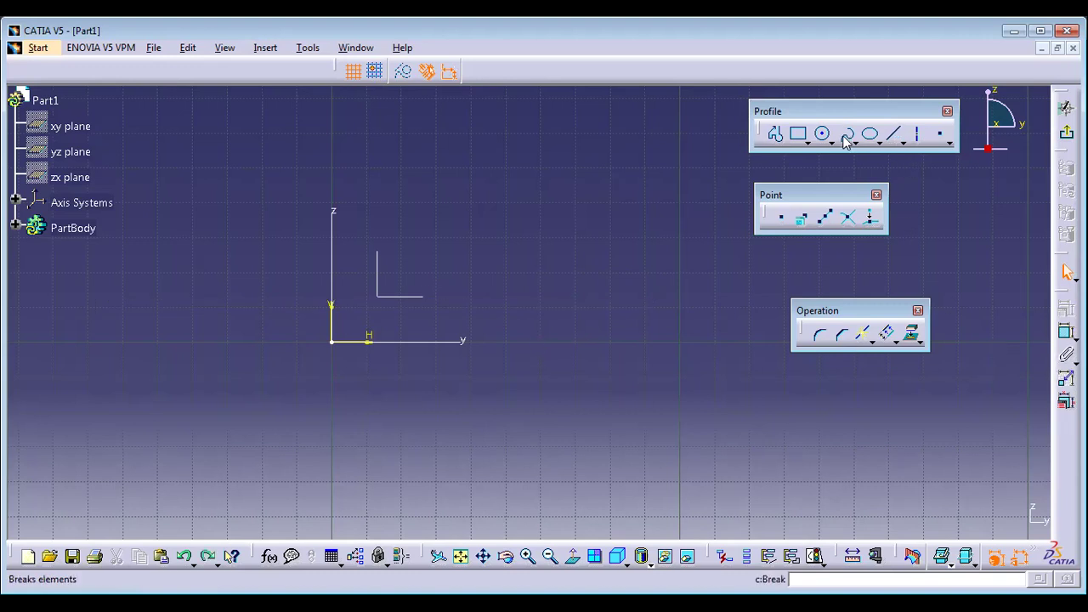
Sketch a rectangle about 100 mm wide and 58 mm high around the origin and make its vertical sides symmetric about the V axis.
click(245, 253)
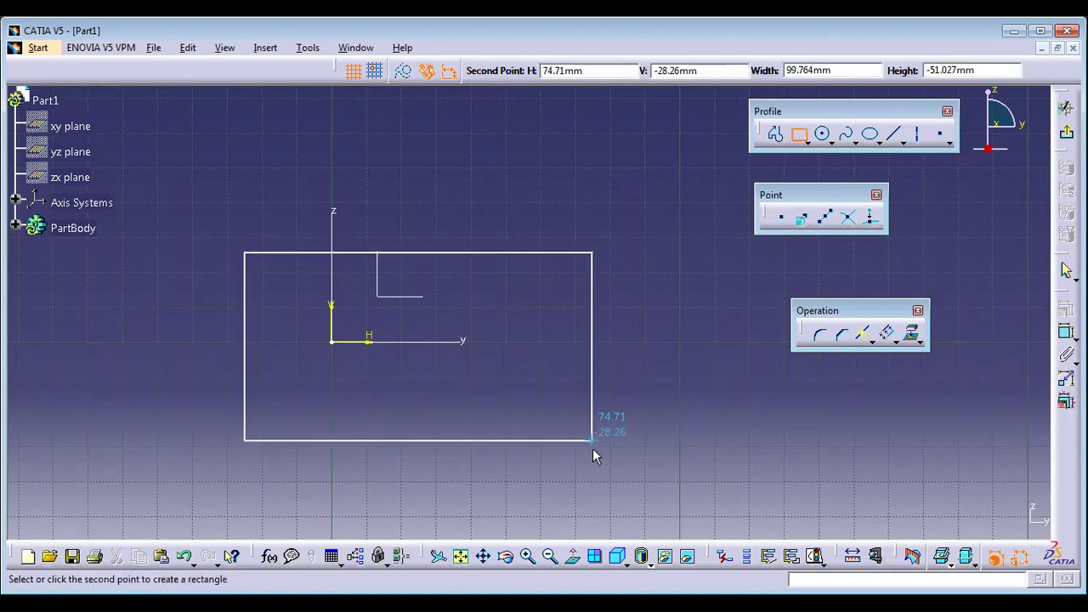
click(593, 455)
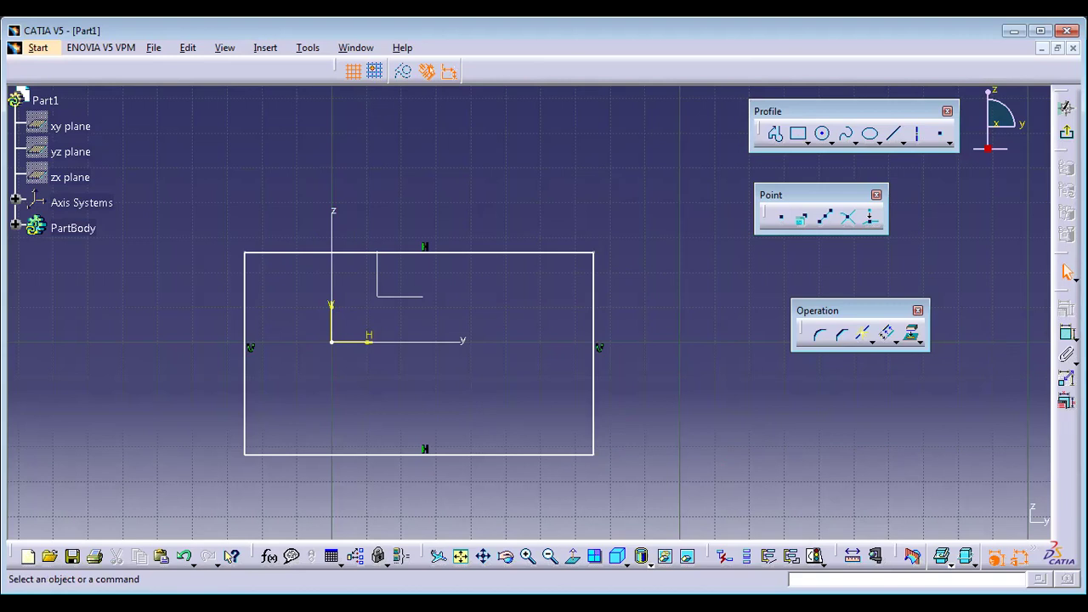
click(1067, 330)
click(598, 315)
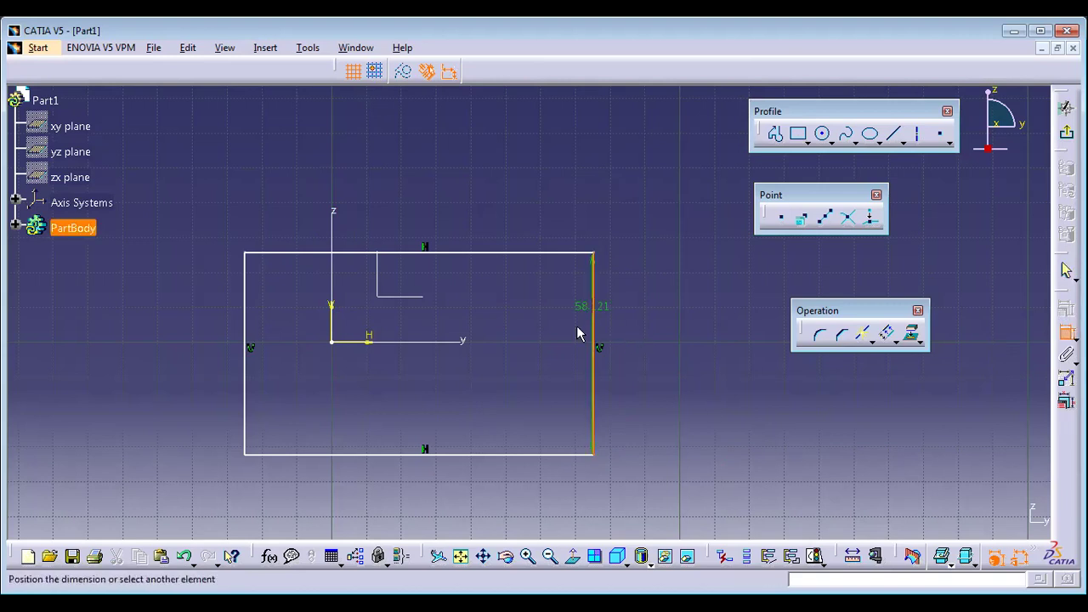
click(249, 335)
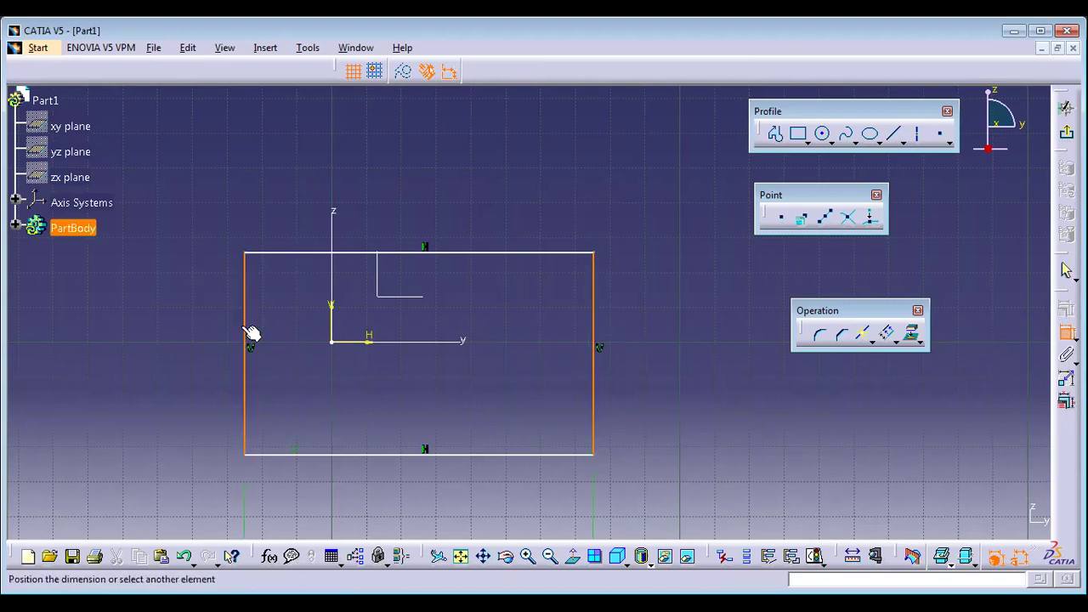
right_click(472, 109)
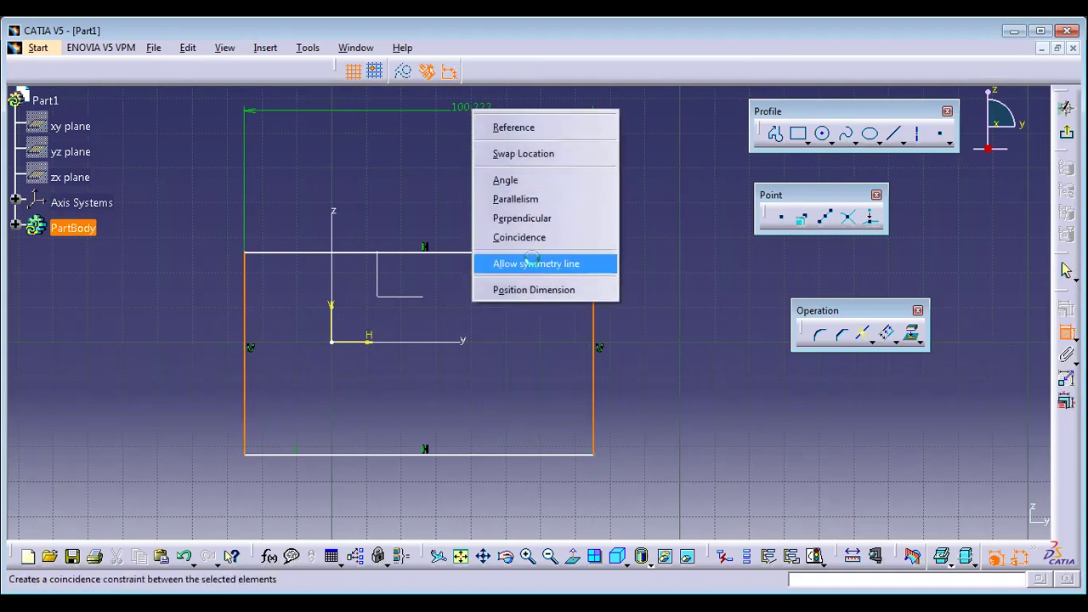
click(537, 263)
click(334, 228)
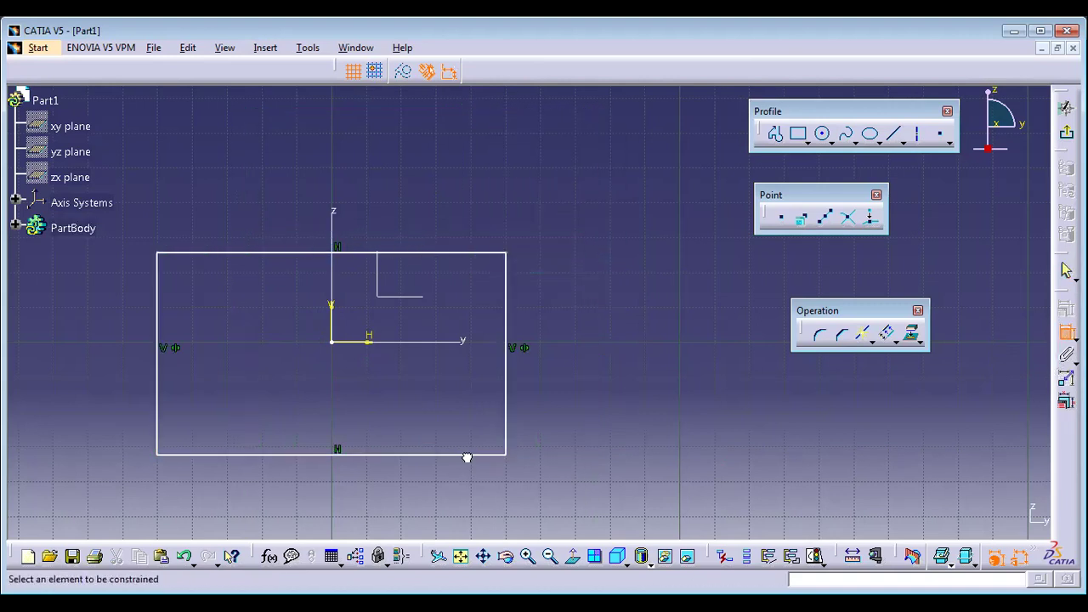
Constrain the rectangle's two horizontal sides as symmetric about the H axis.
click(462, 253)
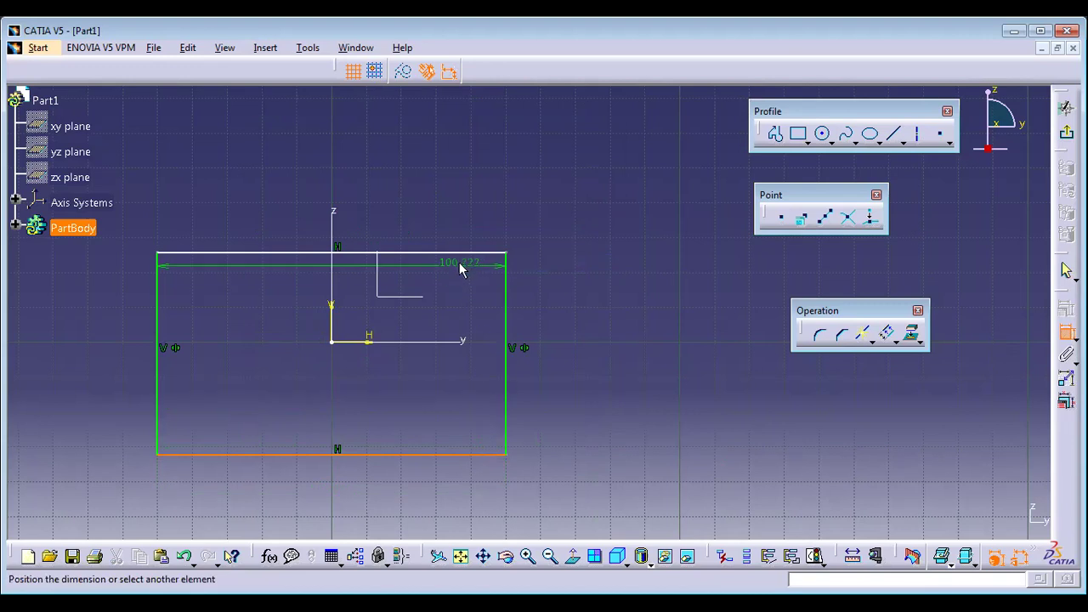
right_click(590, 245)
click(639, 395)
click(413, 341)
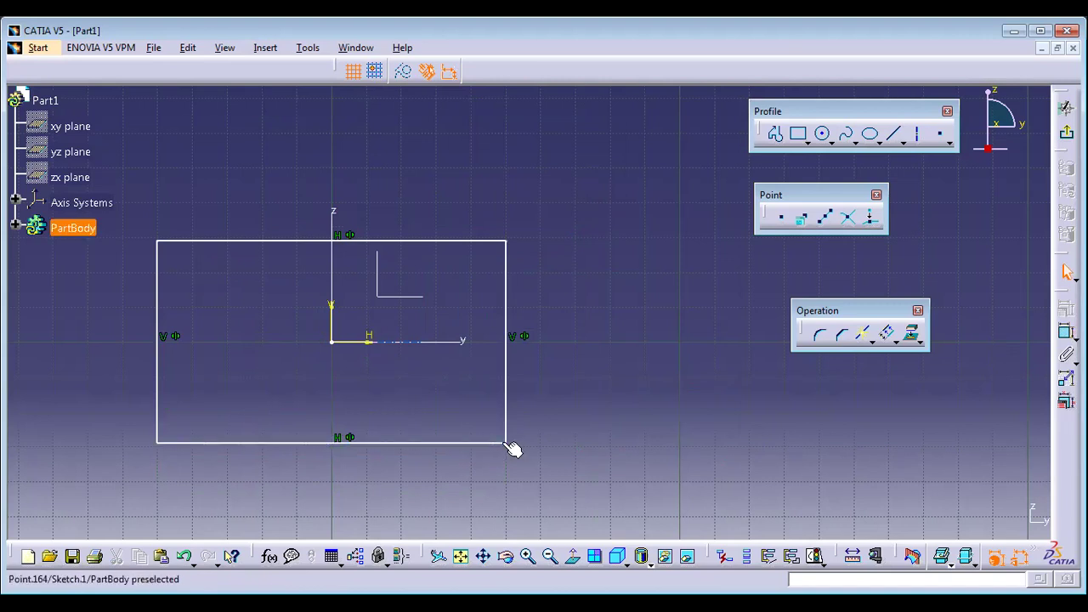
Shrink the rectangle by moving its lower-right corner inward, and undo everything back to an empty sketch.
drag(512, 444, 391, 416)
key(ctrl+z)
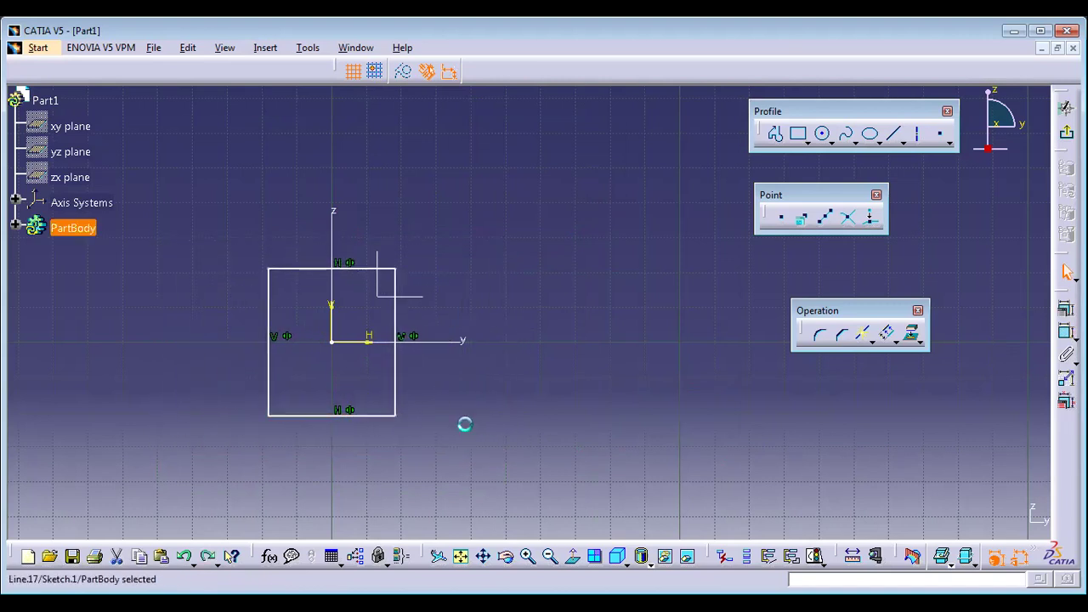
key(ctrl+z)
key(ctrl+z)
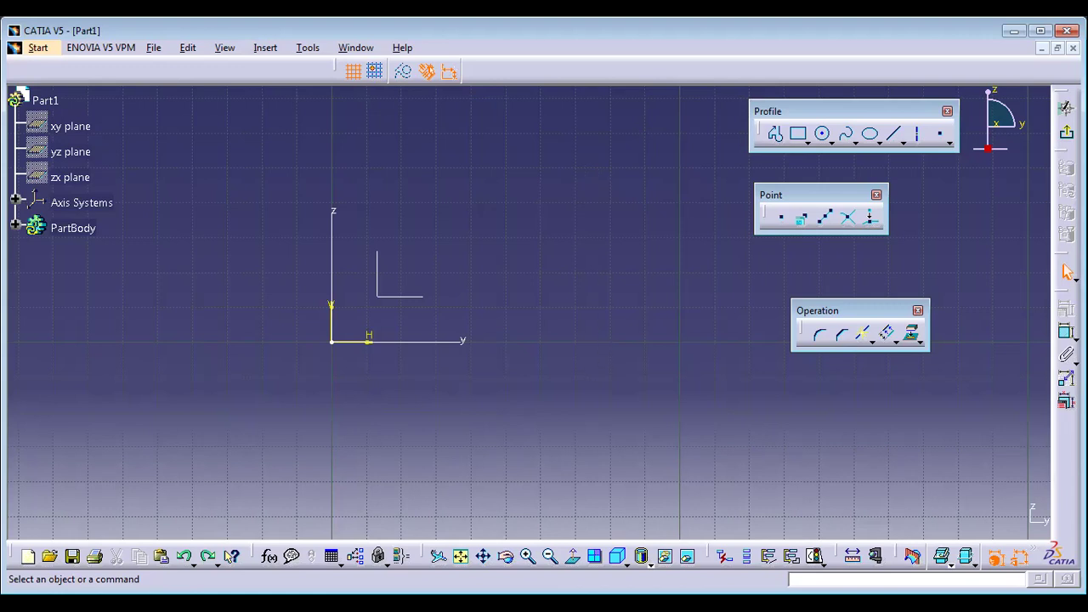
Close the floating Operation, Point and Profile toolbars around the empty sketch.
click(461, 557)
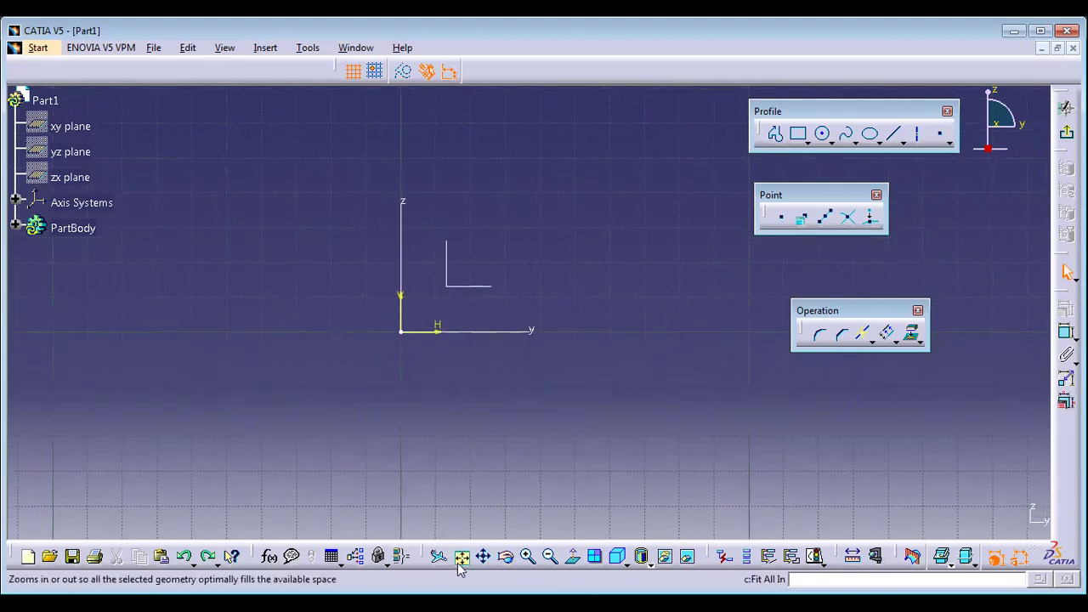
click(917, 311)
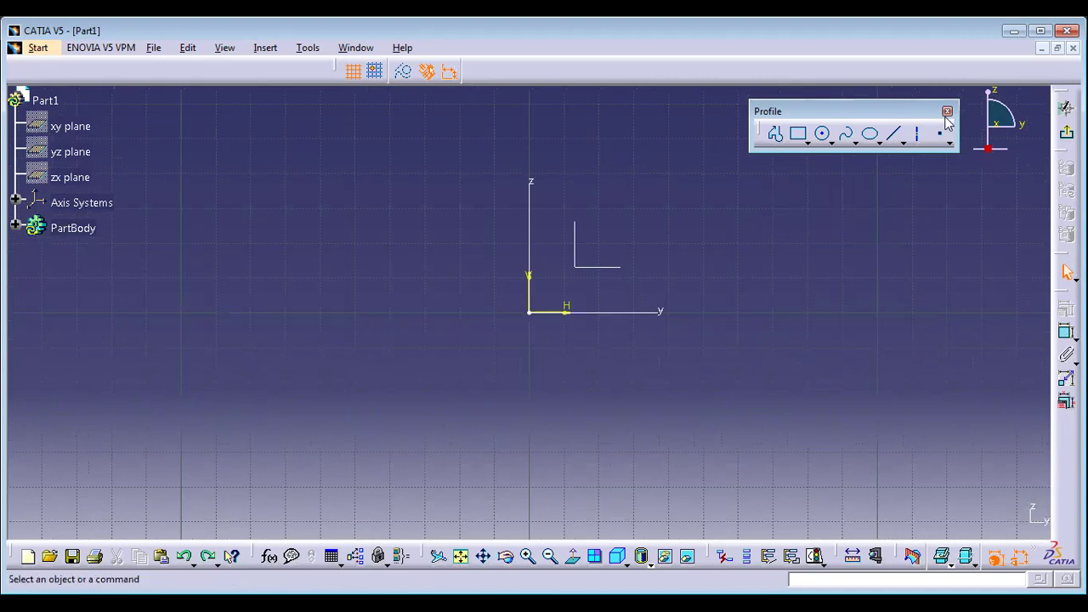
click(946, 111)
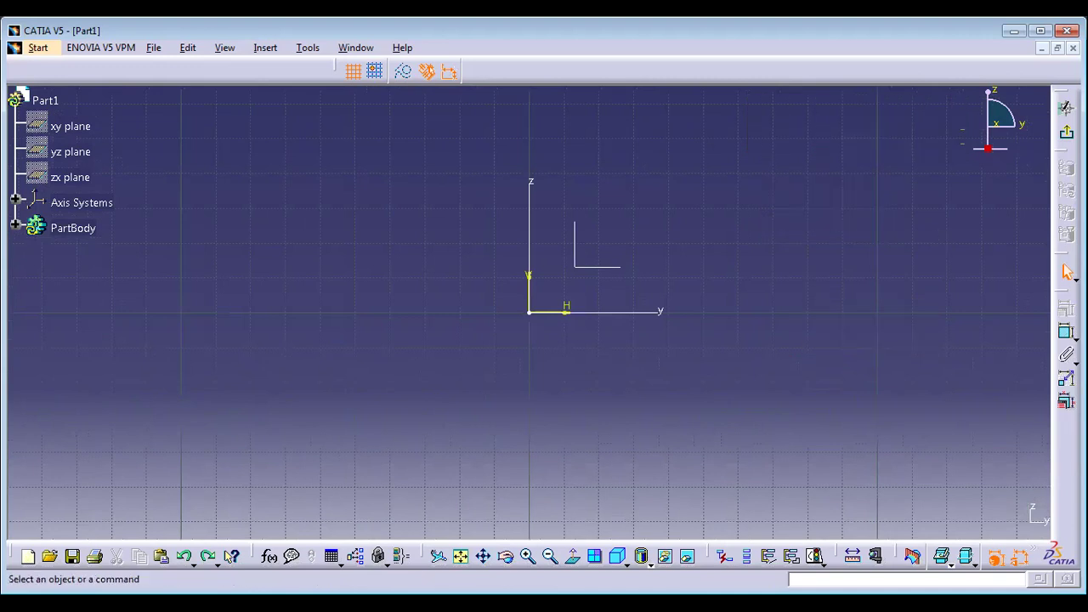
Hide the Sketch tools toolbar and show it again.
right_click(1067, 90)
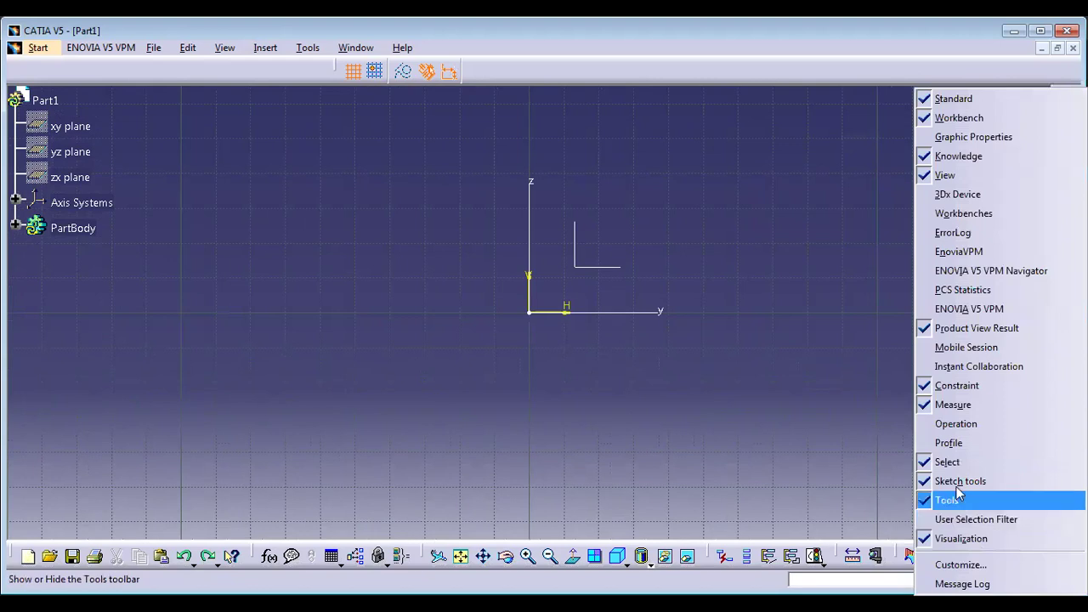
click(958, 481)
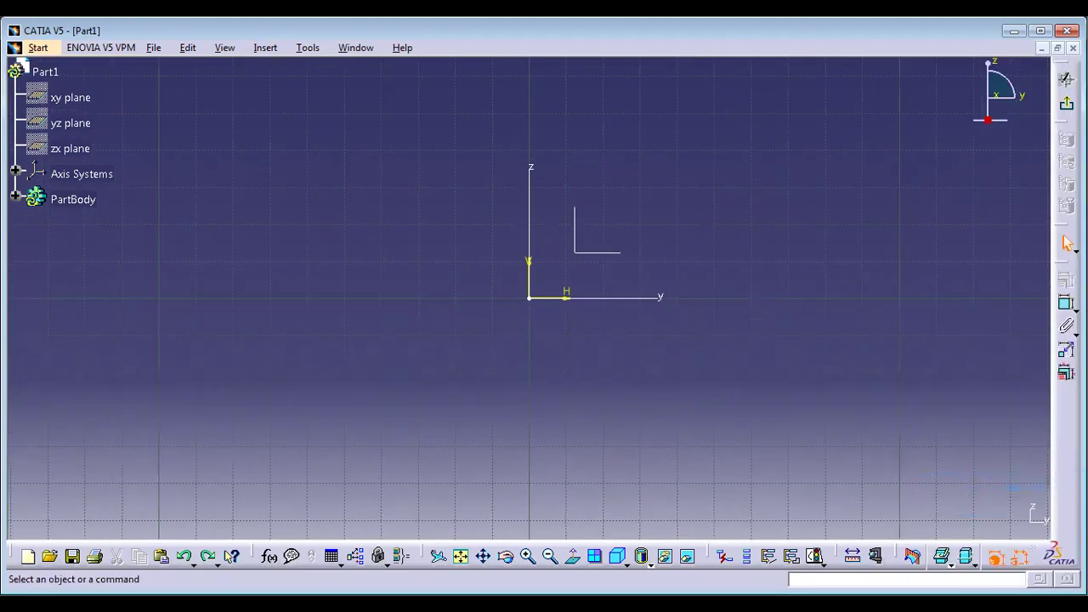
right_click(1066, 90)
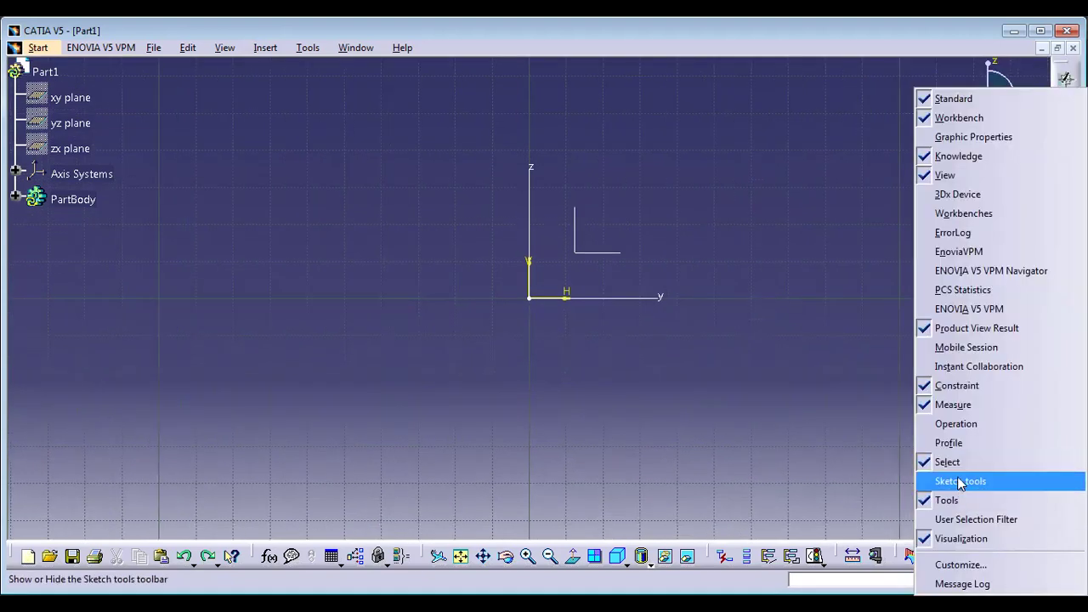
click(959, 481)
Bring back the Profile and Operation toolbars and leave the Sketch tools toolbar hidden.
right_click(1061, 456)
click(977, 442)
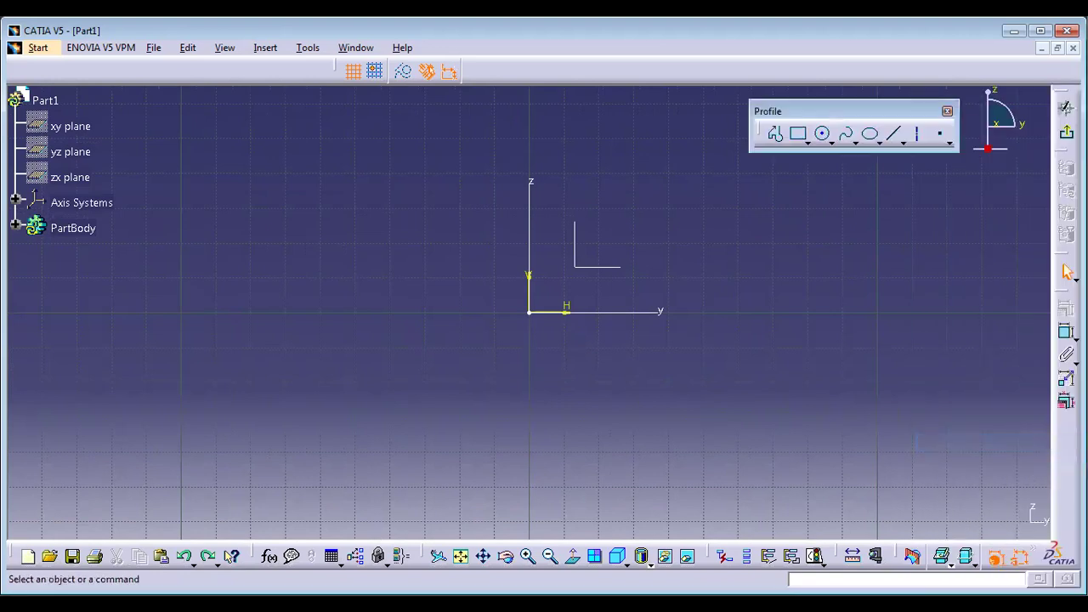
right_click(1062, 450)
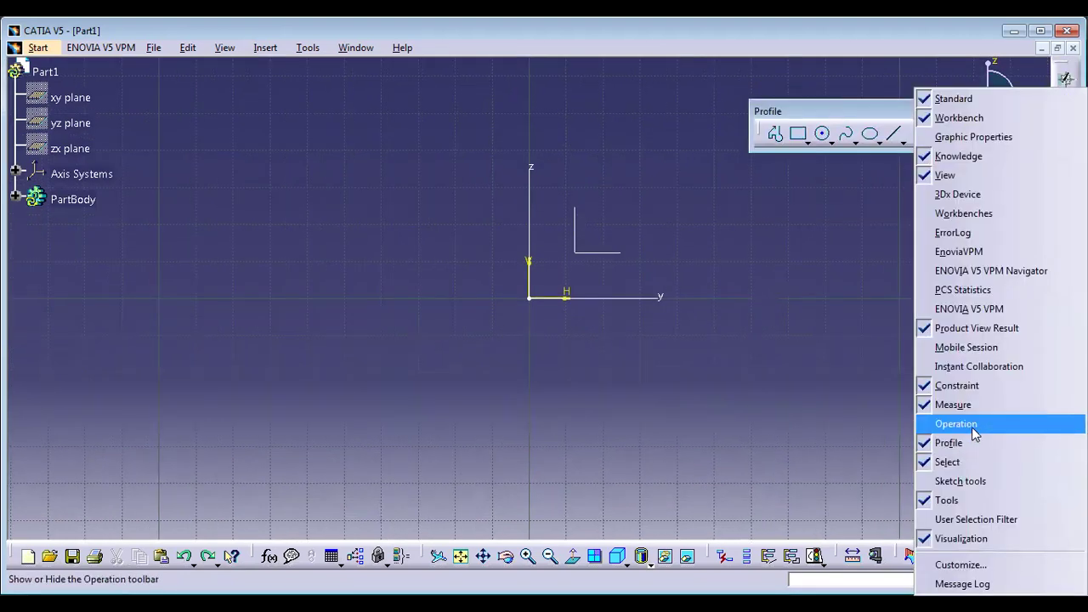
click(977, 429)
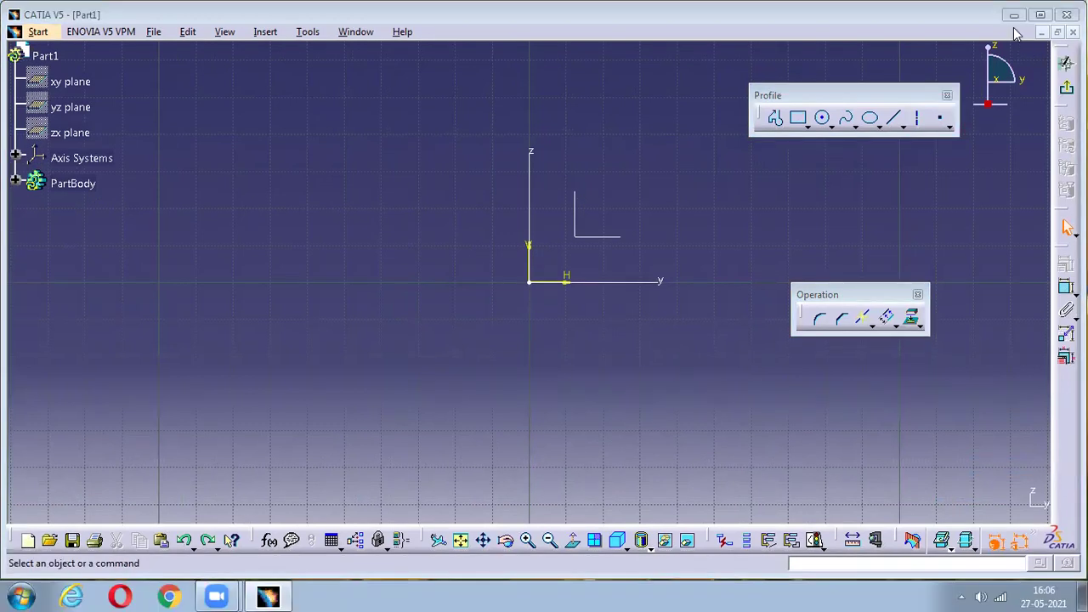
Minimize CATIA, switch to Windows Explorer and open the POTRIAT document from the Downloads folder.
click(1014, 31)
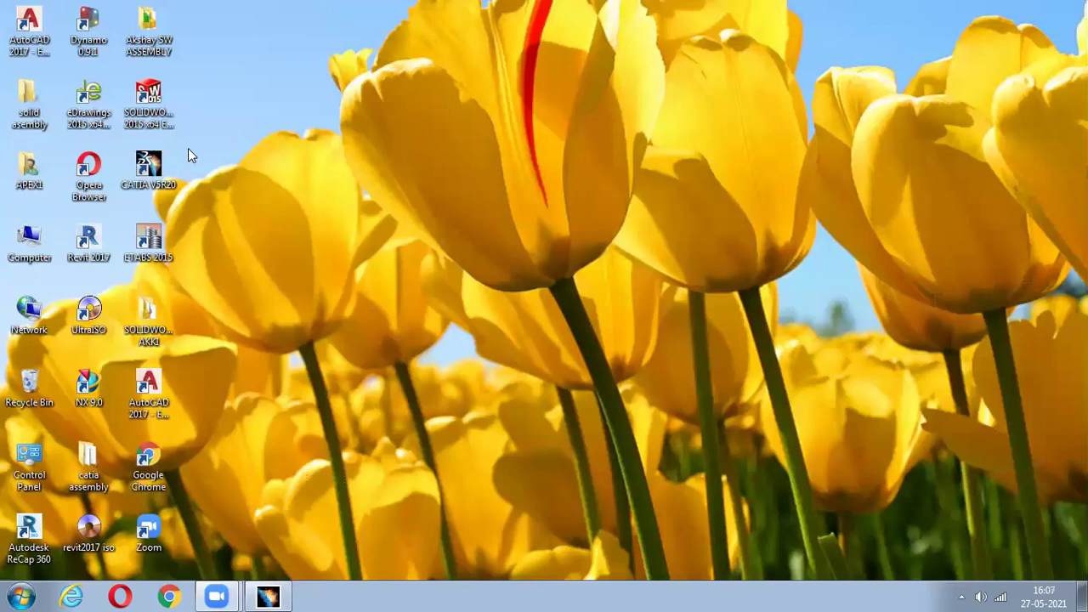
double_click(29, 242)
click(461, 131)
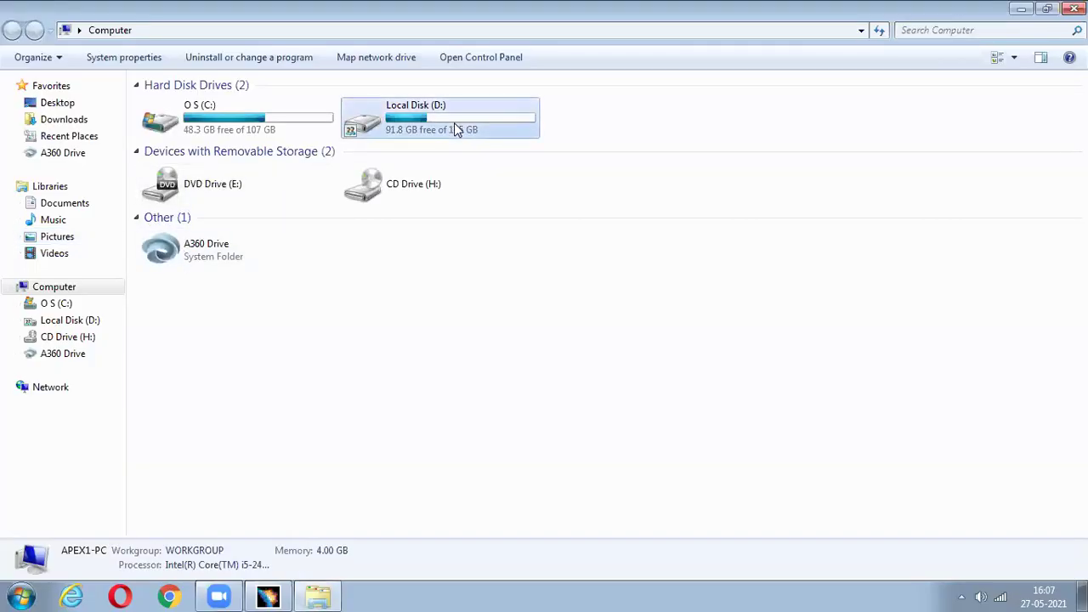
click(66, 120)
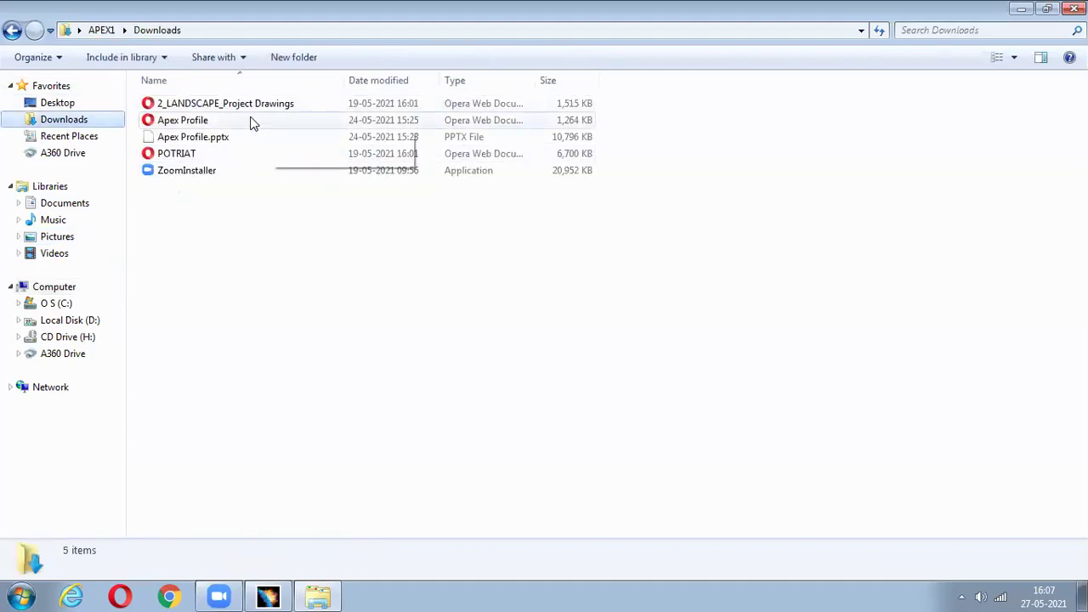
double_click(238, 158)
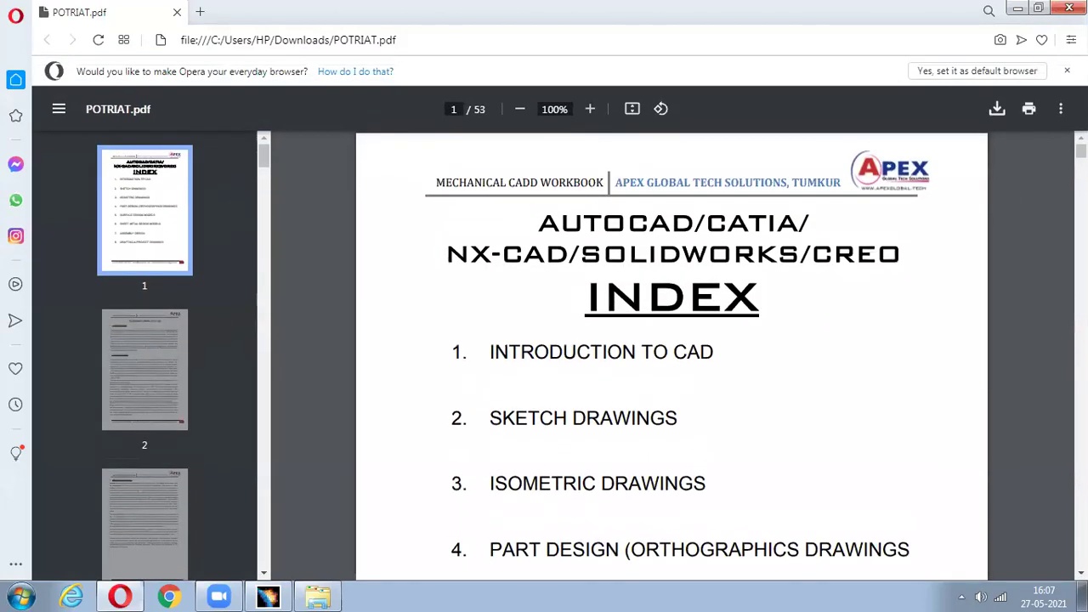
Go to page 16 of the PDF workbook and examine the dimensioned sketch drawings, including drawings 11 and 12.
drag(1079, 150, 1079, 272)
scroll(509, 306, down, 1)
scroll(531, 294, up, 1)
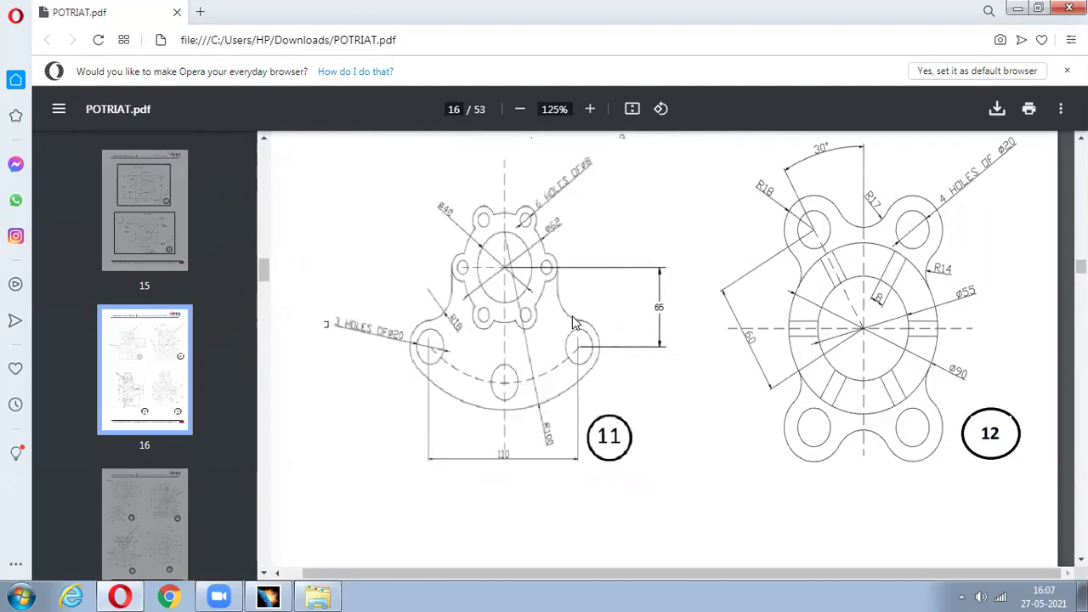
ctrl+scroll(574, 323, up, 2)
scroll(488, 332, down, 2)
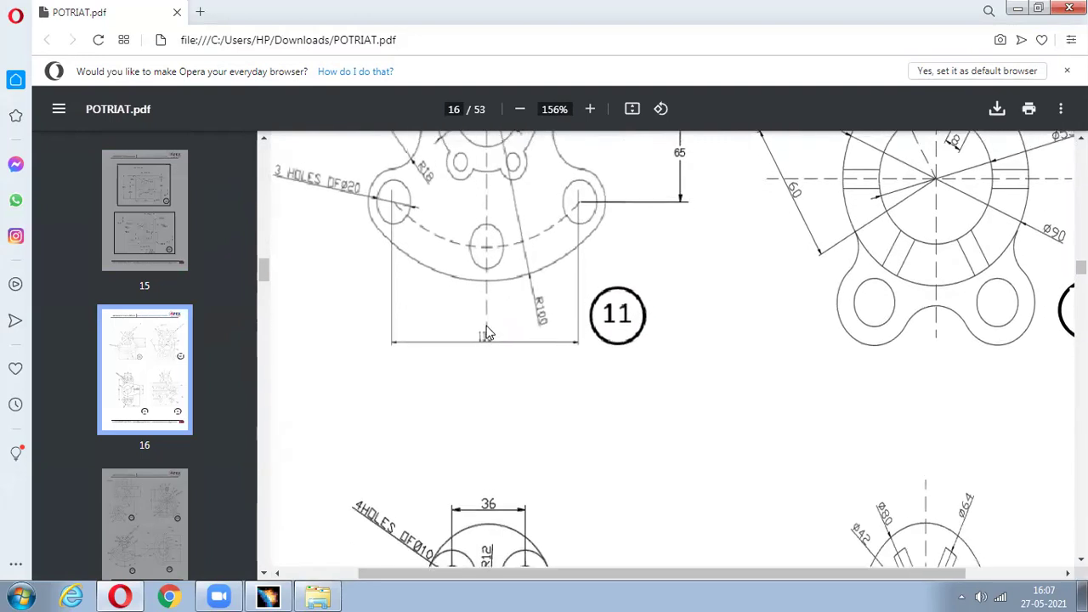
scroll(488, 333, up, 3)
ctrl+scroll(488, 332, down, 2)
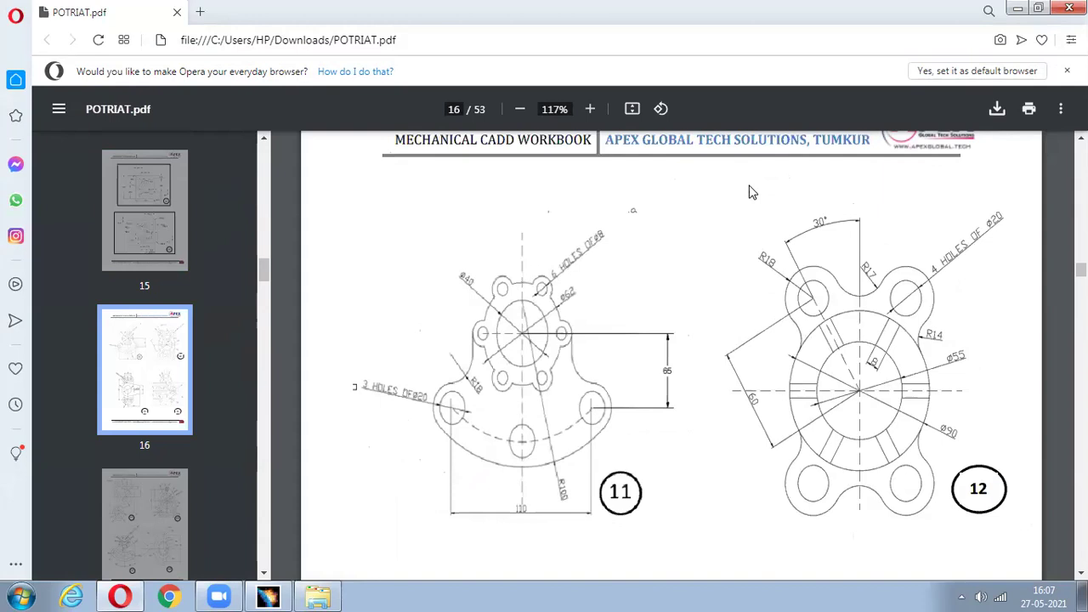
scroll(678, 243, up, 1)
scroll(635, 352, down, 1)
ctrl+scroll(509, 364, down, 1)
ctrl+scroll(523, 357, up, 4)
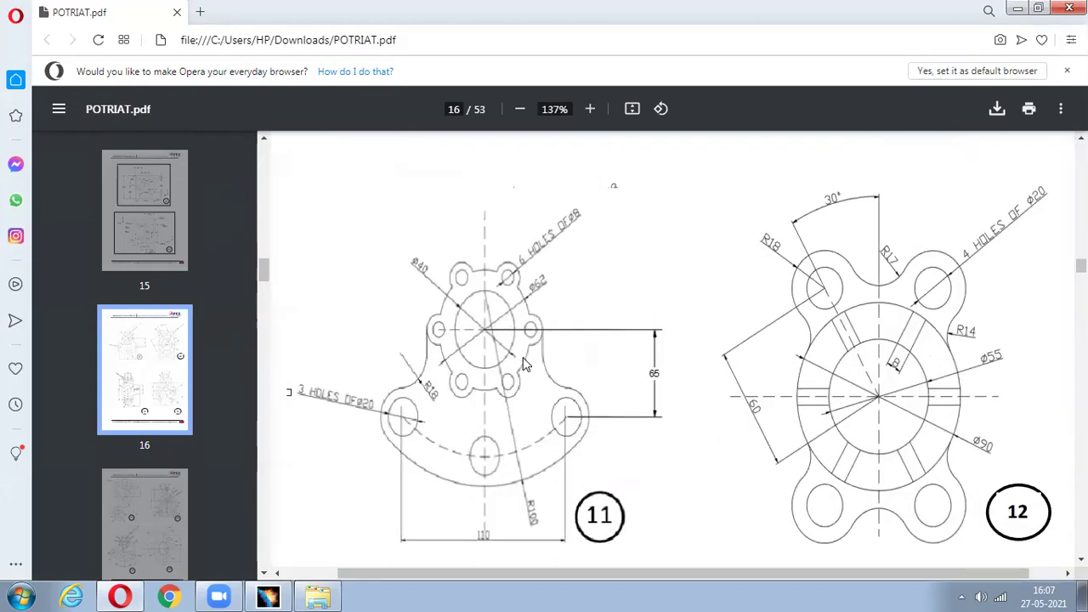
middle_click(695, 357)
mouse_move(694, 358)
middle_down()
mouse_move(722, 352)
mouse_move(697, 331)
mouse_move(614, 408)
mouse_move(605, 437)
middle_up()
scroll(605, 436, down, 5)
scroll(604, 340, up, 6)
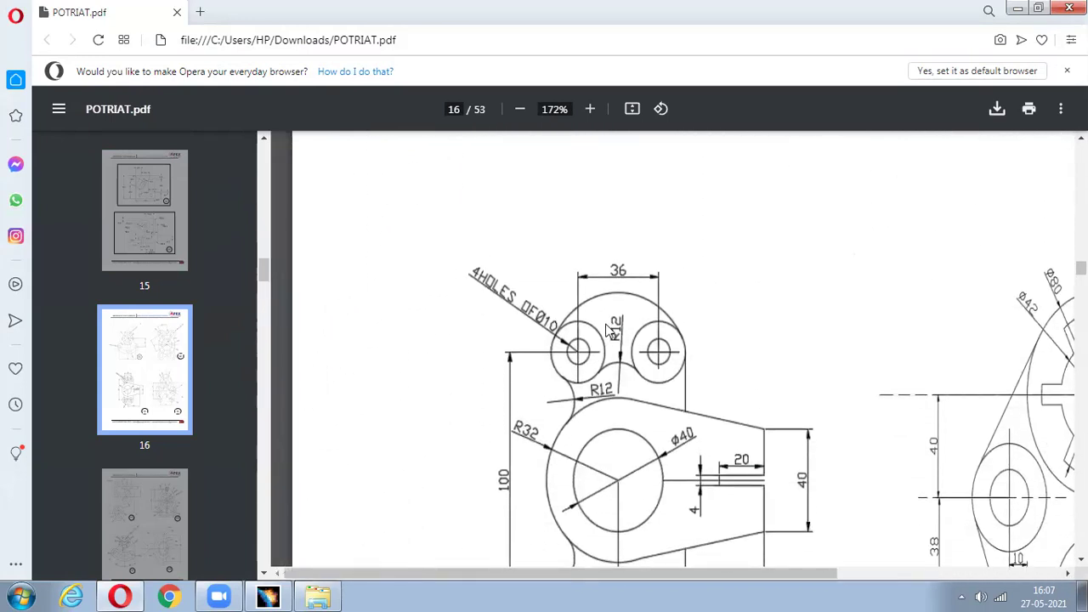
Hide the PDF's page thumbnails and examine the dimensions of drawing 11 on page 16.
scroll(606, 331, down, 1)
scroll(606, 332, up, 1)
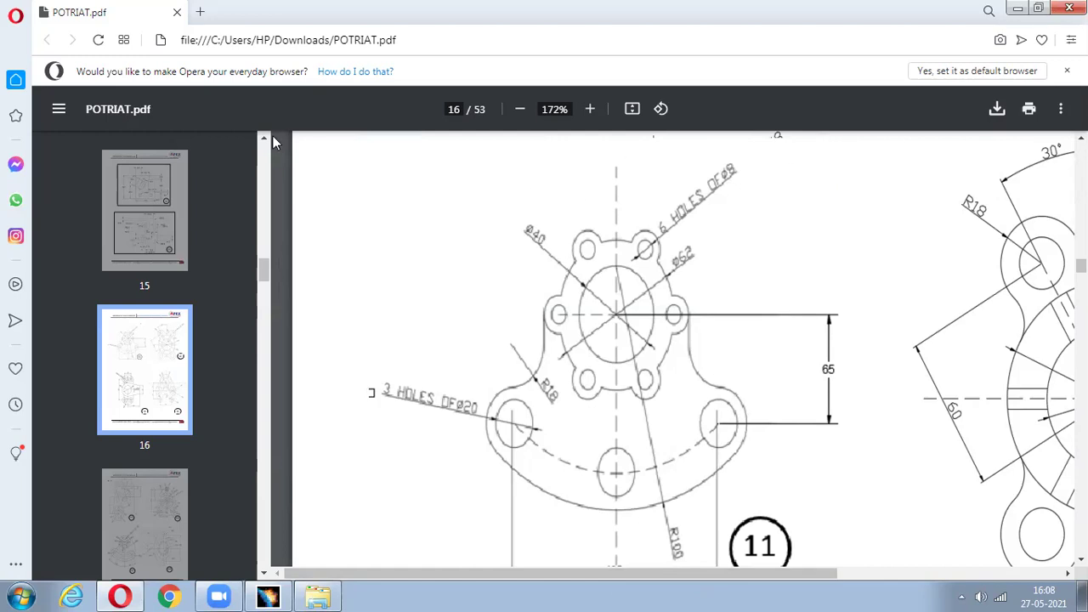
click(58, 109)
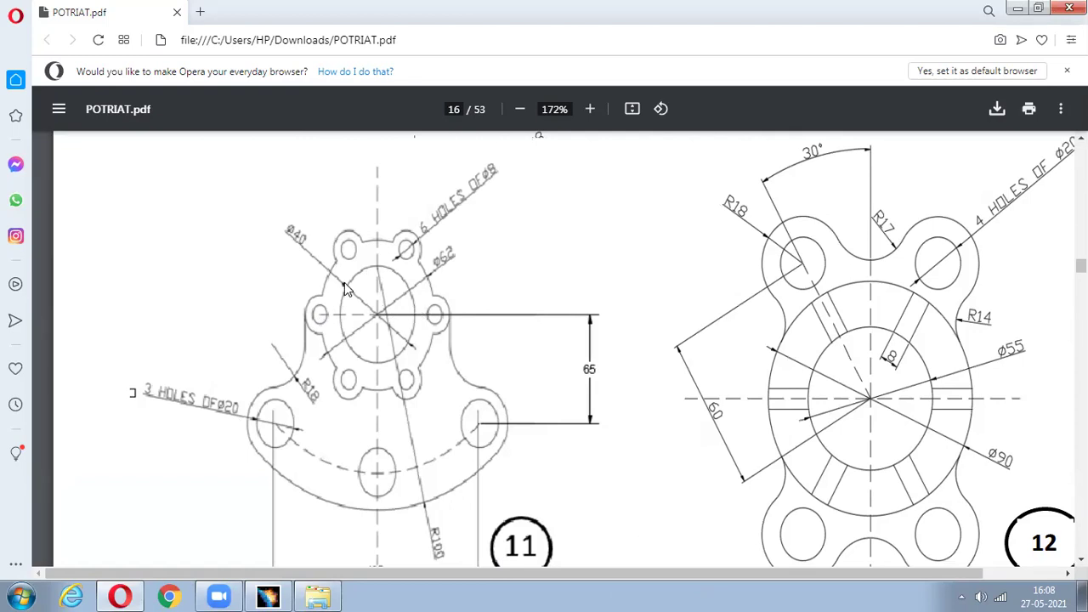
Switch to CATIA and draw two concentric circles centred on the sketch origin, about 39 mm and 53 mm in diameter.
click(268, 597)
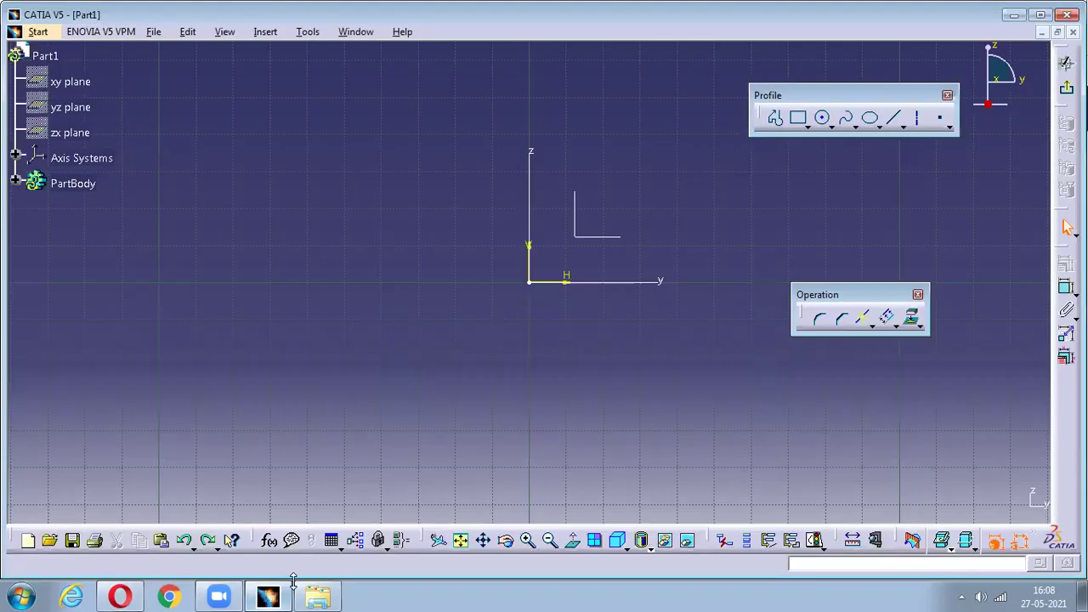
double_click(823, 118)
click(529, 282)
click(551, 313)
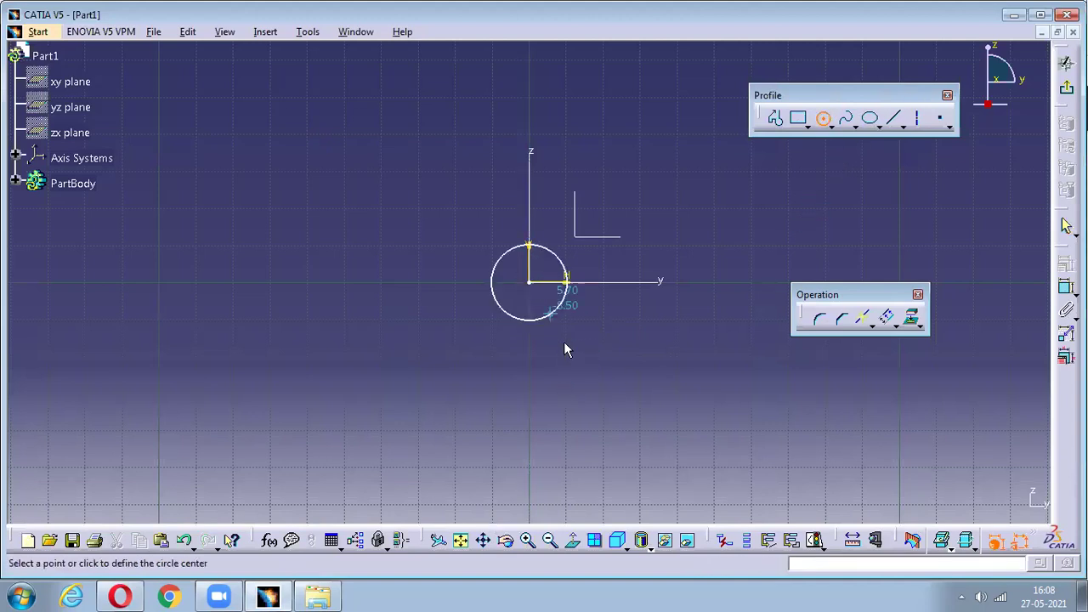
click(529, 281)
click(553, 348)
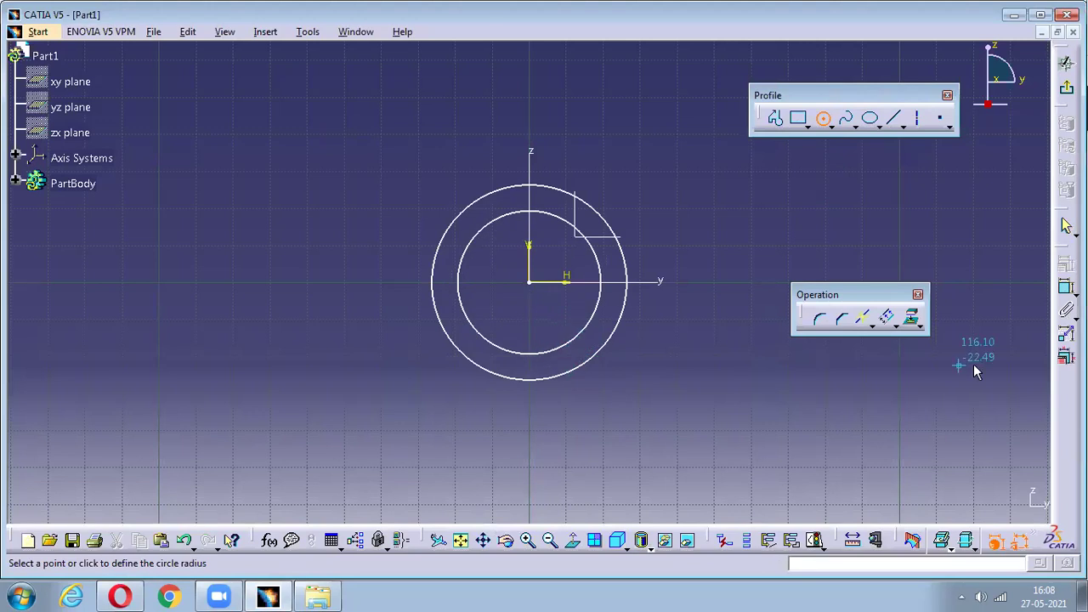
Dimension the outer circle's diameter and set it to 62 mm.
click(627, 270)
click(691, 190)
double_click(692, 190)
text(6)
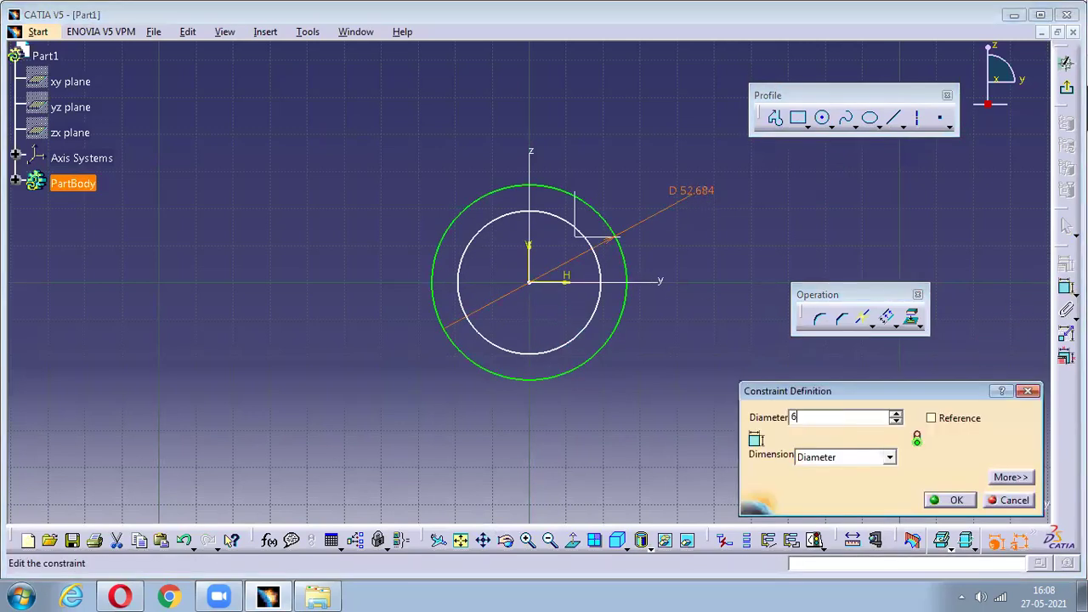
text(2)
key(Return)
Dimension the inner circle's diameter and set it to 40 mm.
click(608, 308)
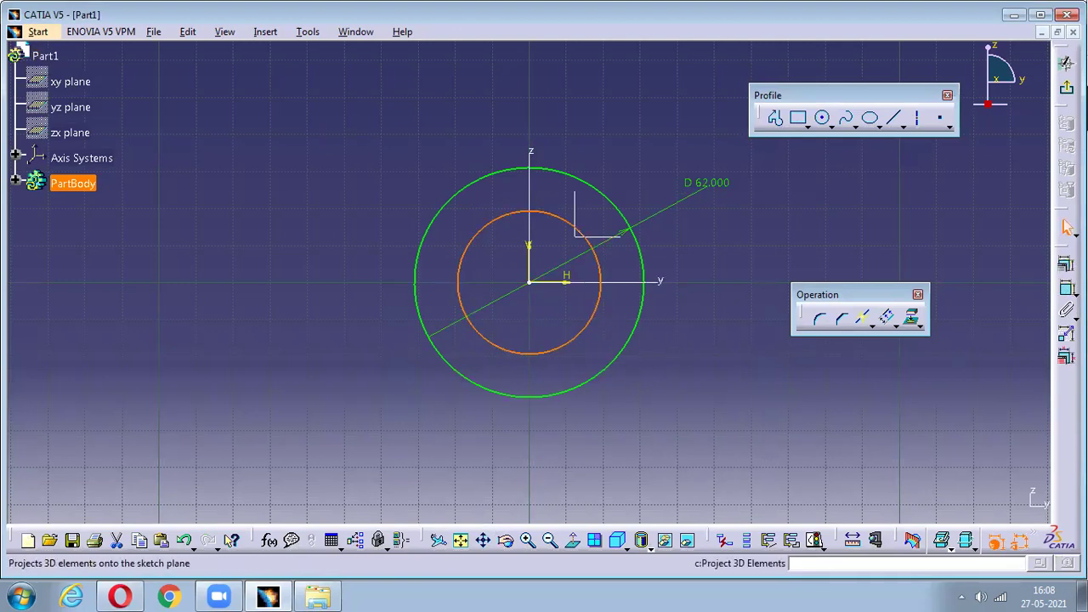
click(571, 311)
double_click(567, 308)
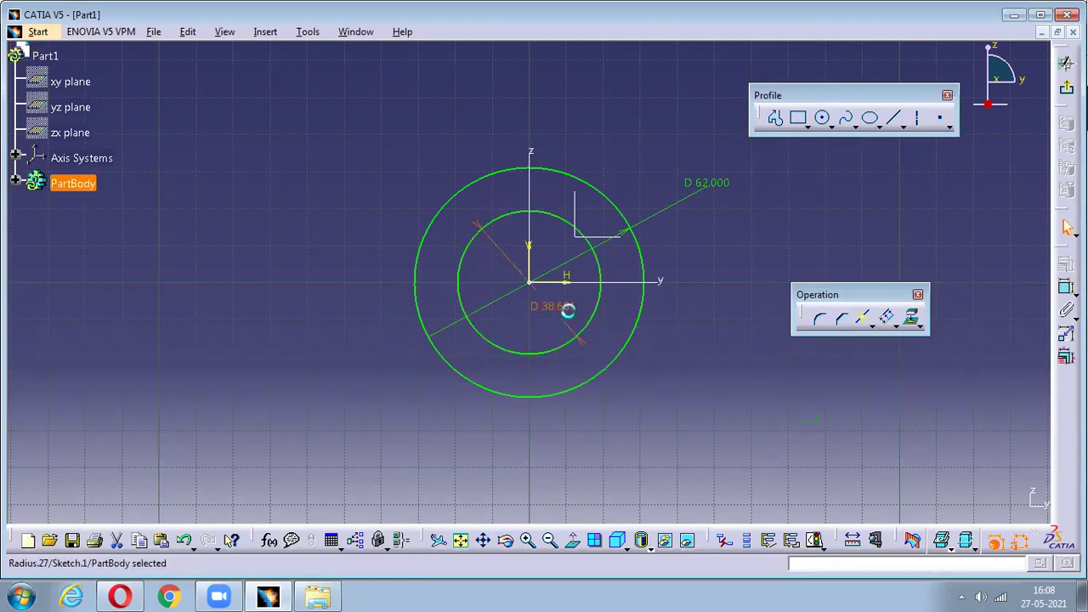
text(40)
key(Return)
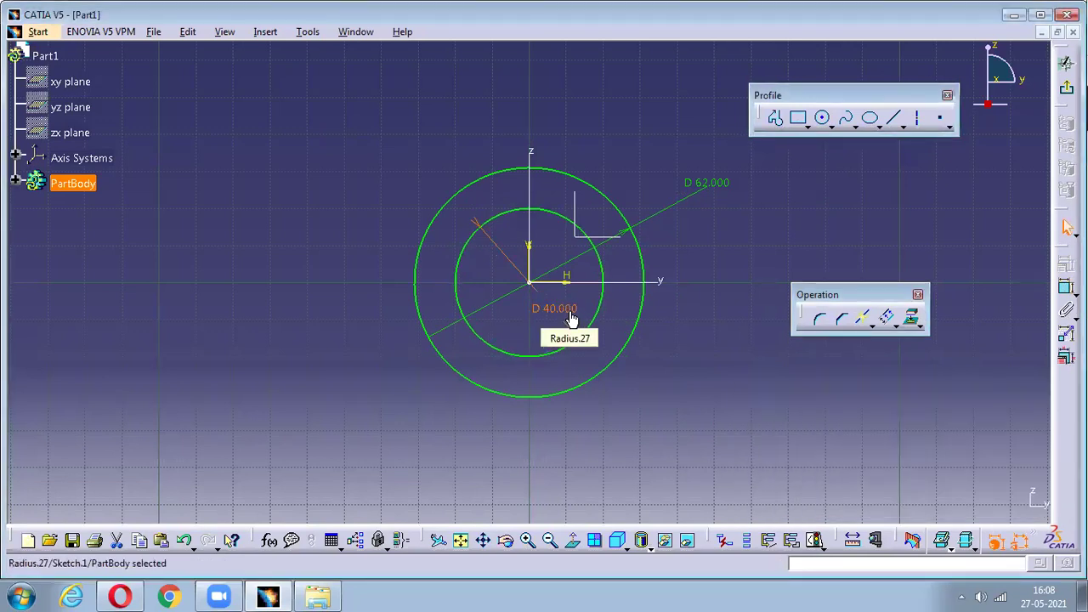
click(771, 322)
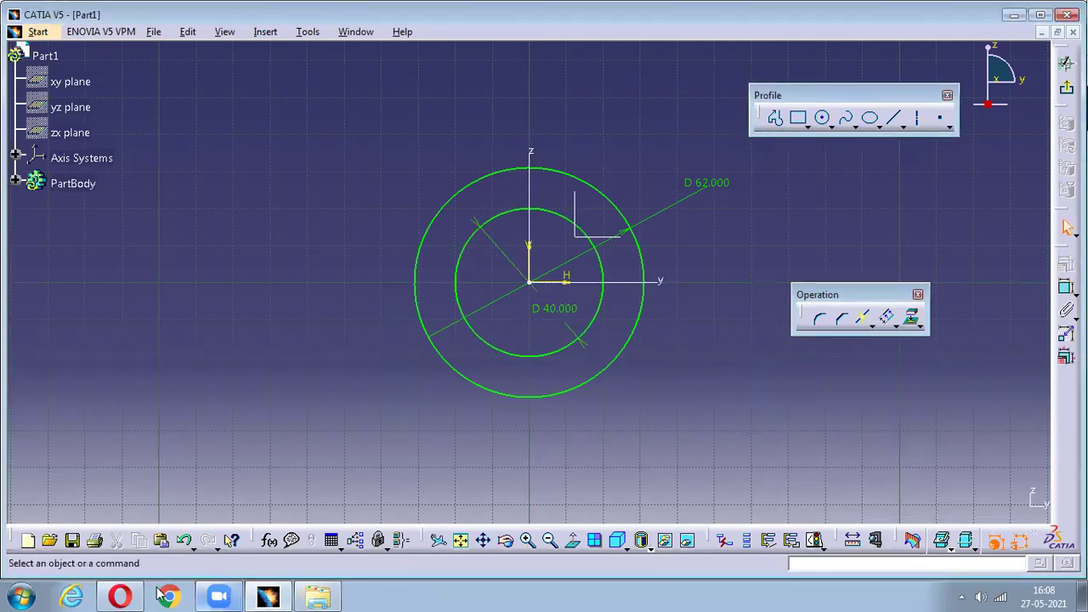
Check the hole size in drawing 11, return to CATIA and draw a small circle centred where the 62 mm circle crosses the positive horizontal axis.
click(120, 596)
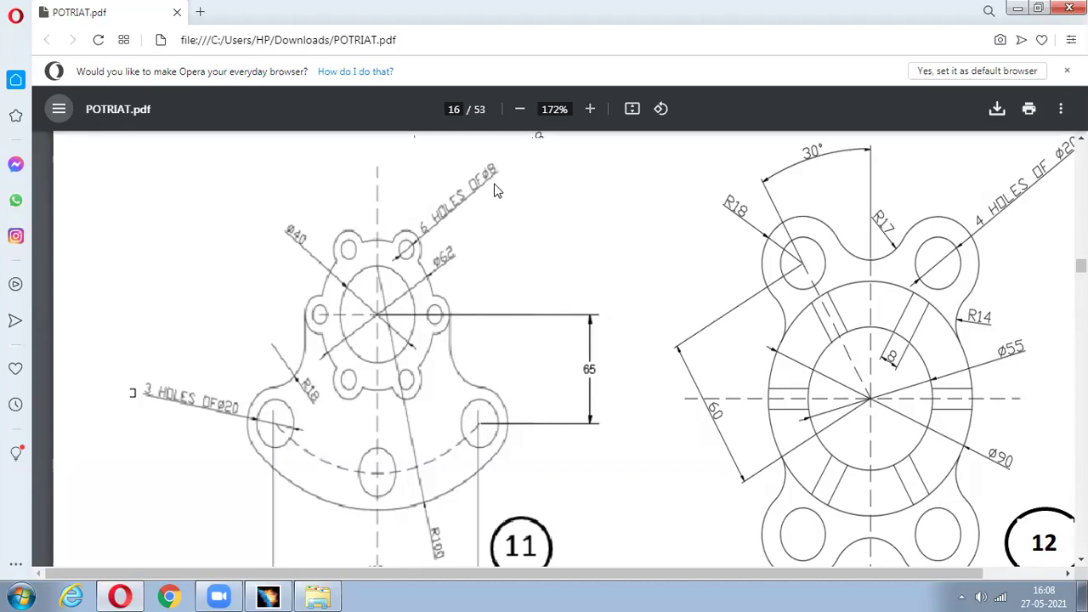
click(279, 594)
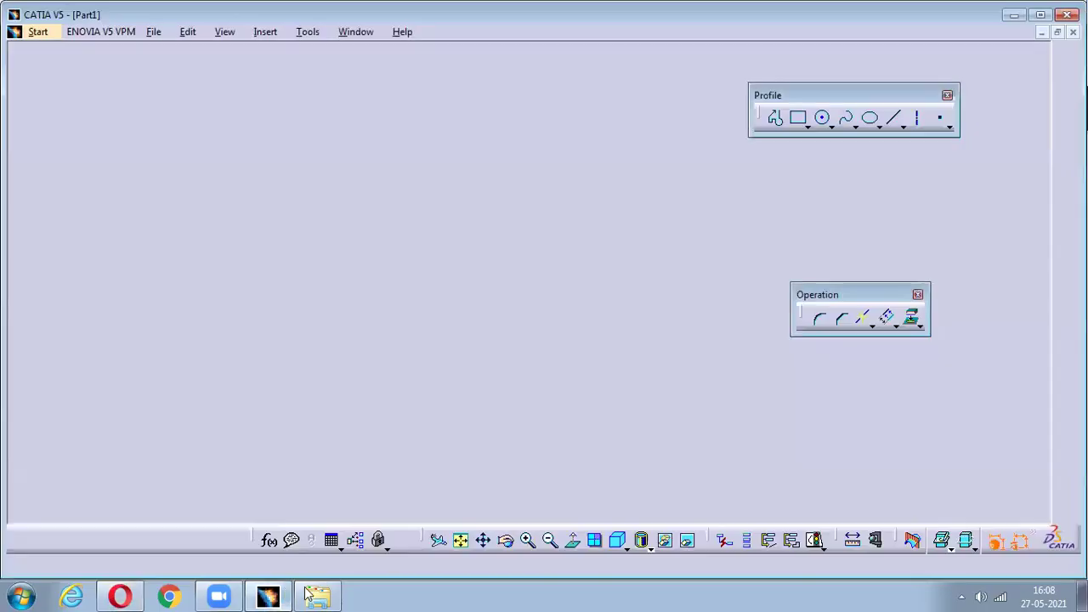
click(822, 118)
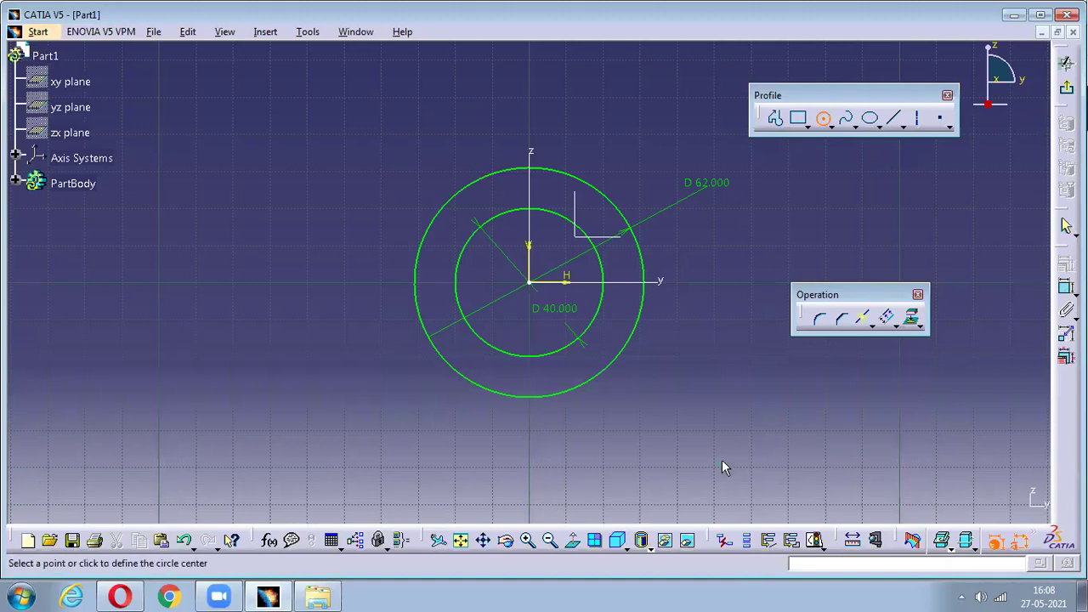
mouse_move(724, 451)
middle_down()
mouse_move(729, 408)
mouse_move(624, 423)
middle_up()
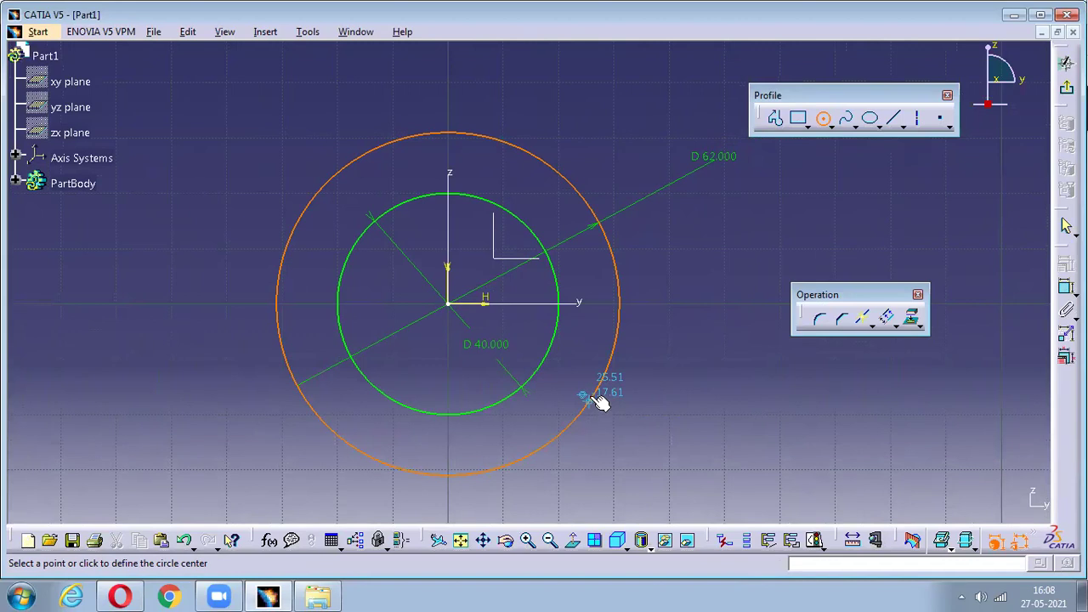
click(619, 303)
click(638, 334)
Dimension the small circle's diameter and set it to 6 mm.
click(1067, 310)
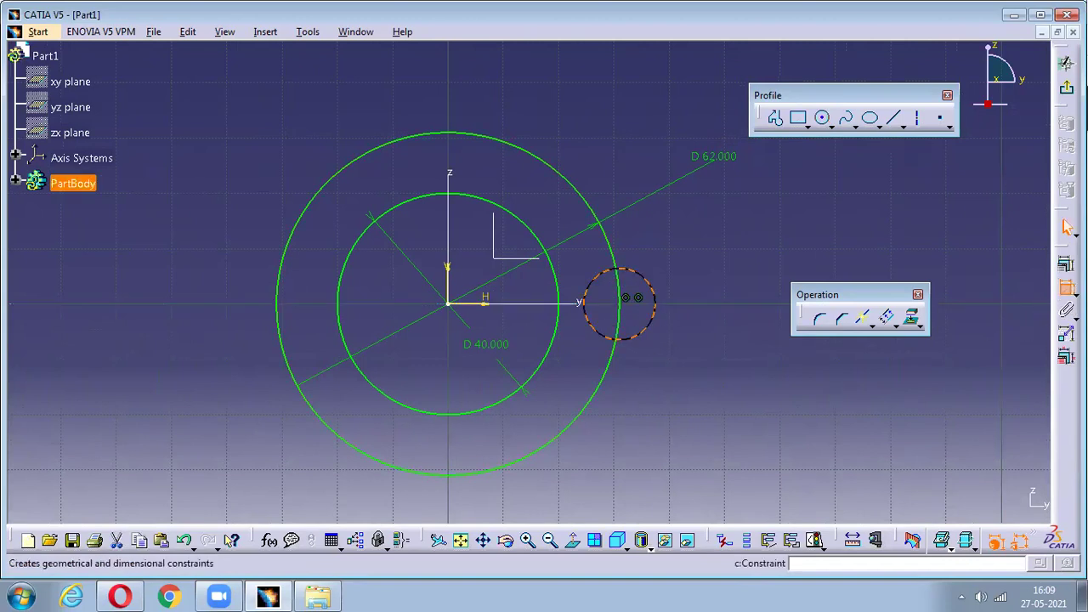
click(729, 268)
double_click(730, 267)
text(6)
key(Return)
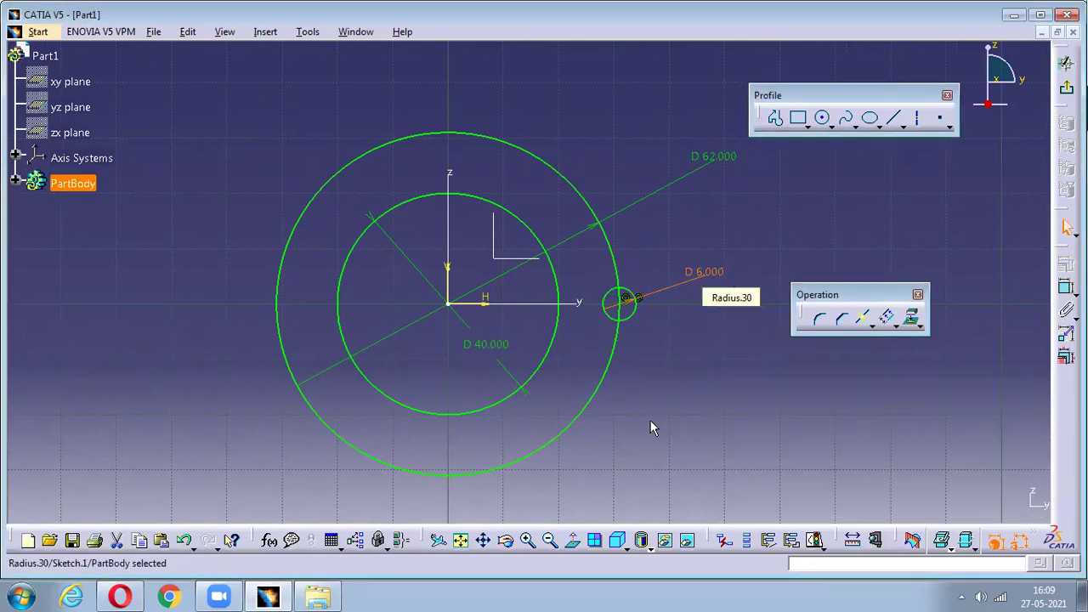
Change the small circle's diameter to 8 mm.
click(650, 419)
double_click(703, 280)
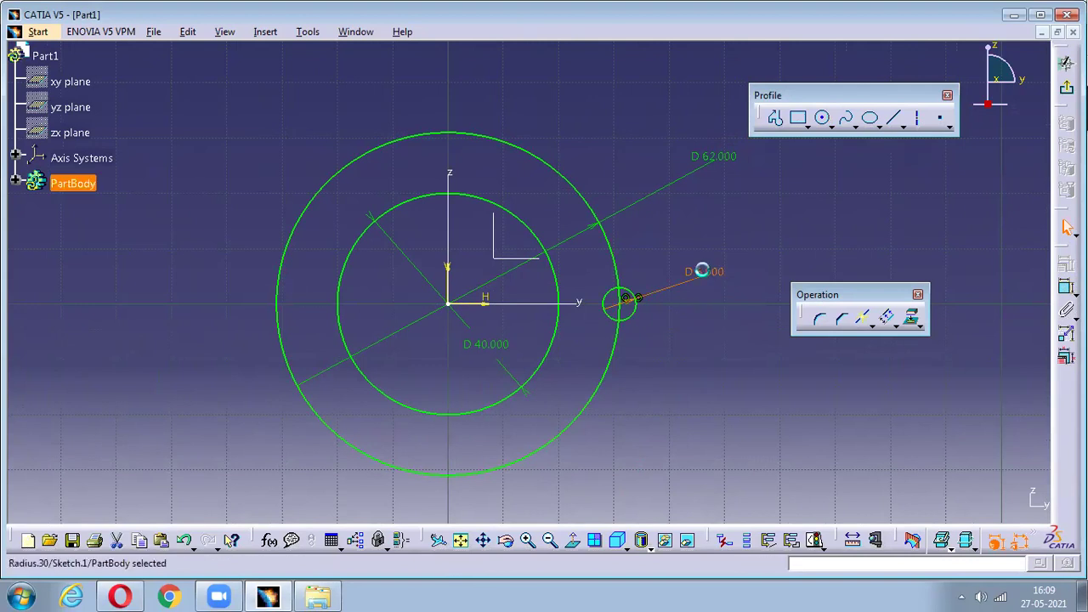
text(8)
key(Return)
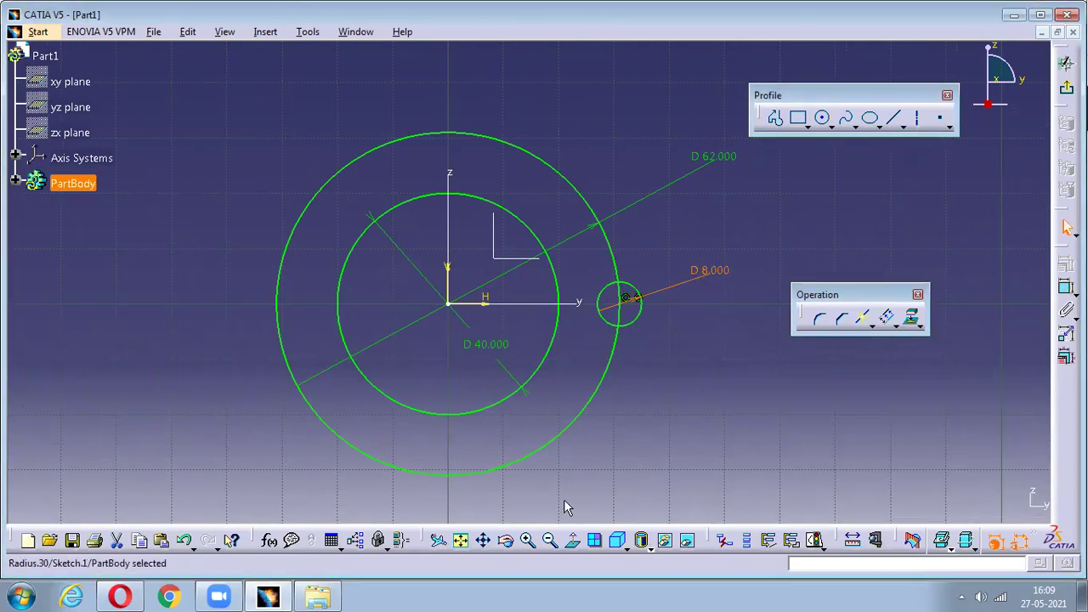
Check drawing 11 again, return to CATIA and draw a circle about 17 mm in diameter concentric with the 8 mm circle.
click(120, 596)
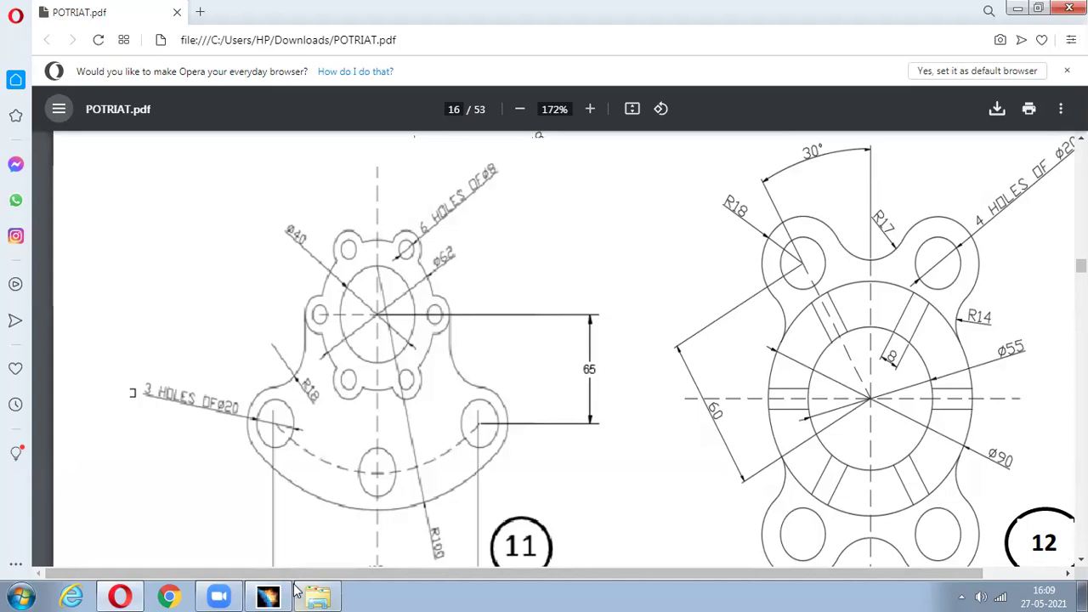
click(268, 596)
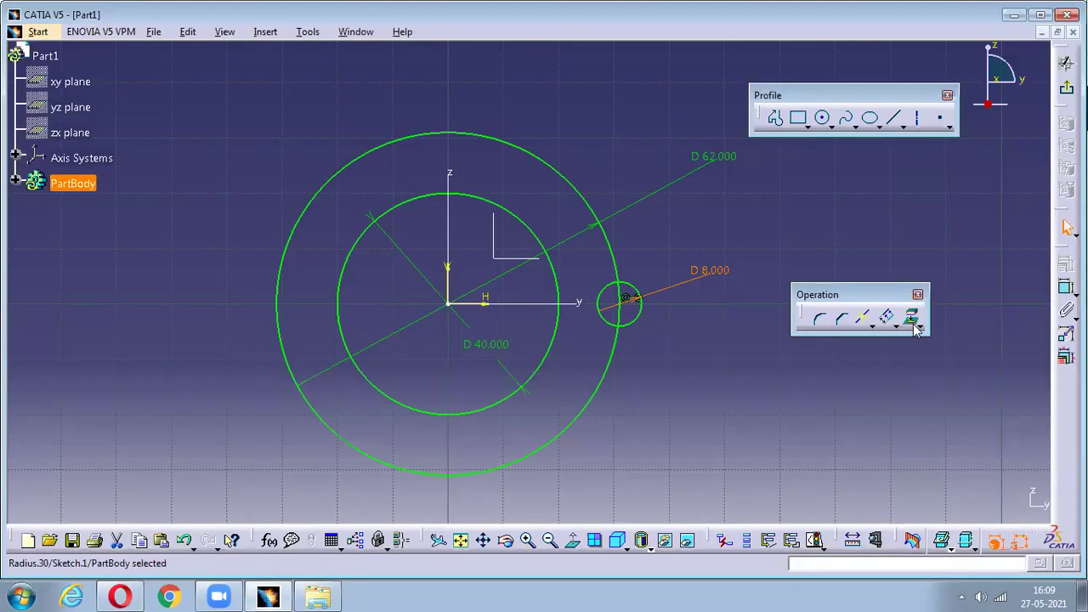
click(807, 180)
click(822, 119)
click(620, 302)
click(646, 344)
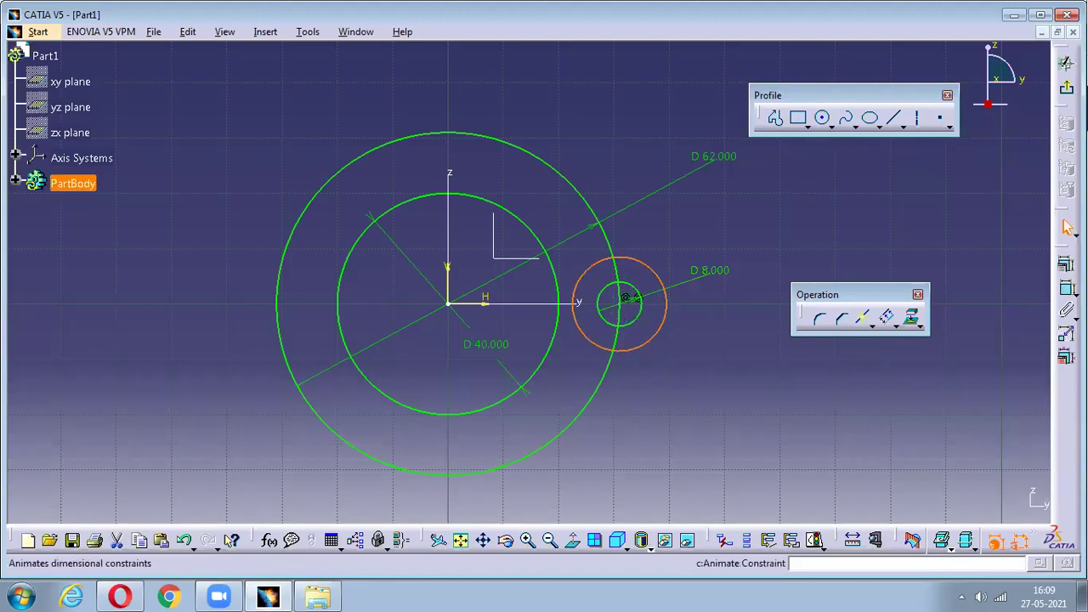
Dimension the circle around the 8 mm hole as a radius and set it to 8 mm.
double_click(721, 331)
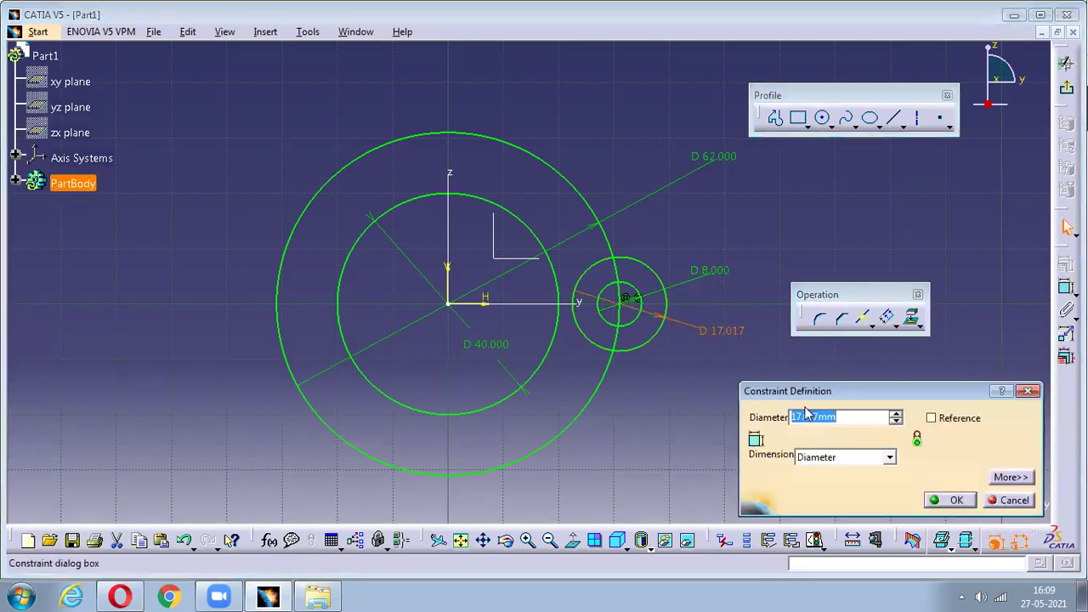
click(816, 458)
click(812, 473)
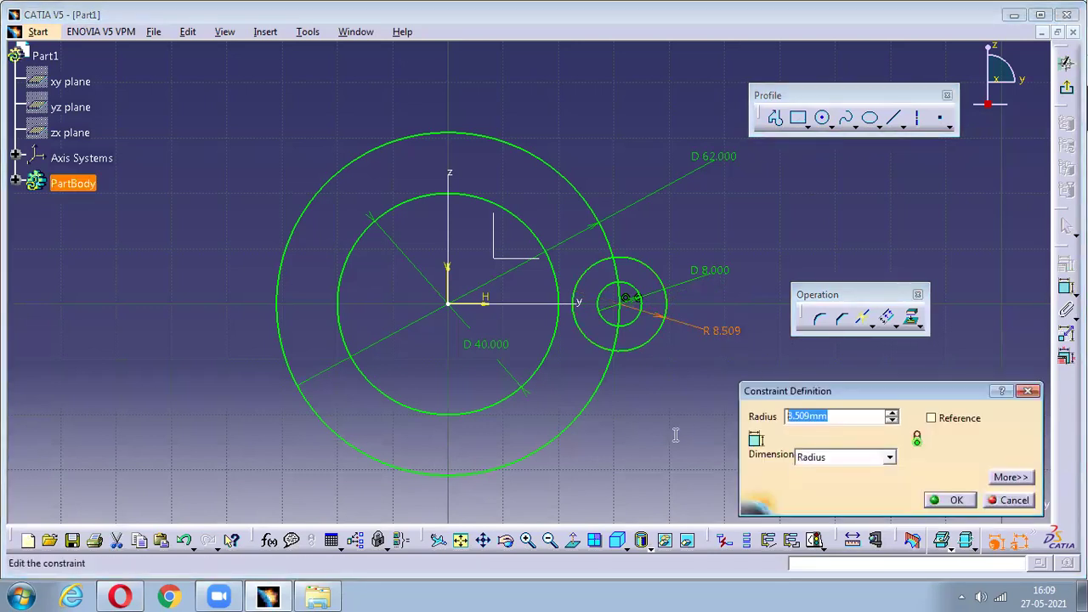
text(8)
key(Return)
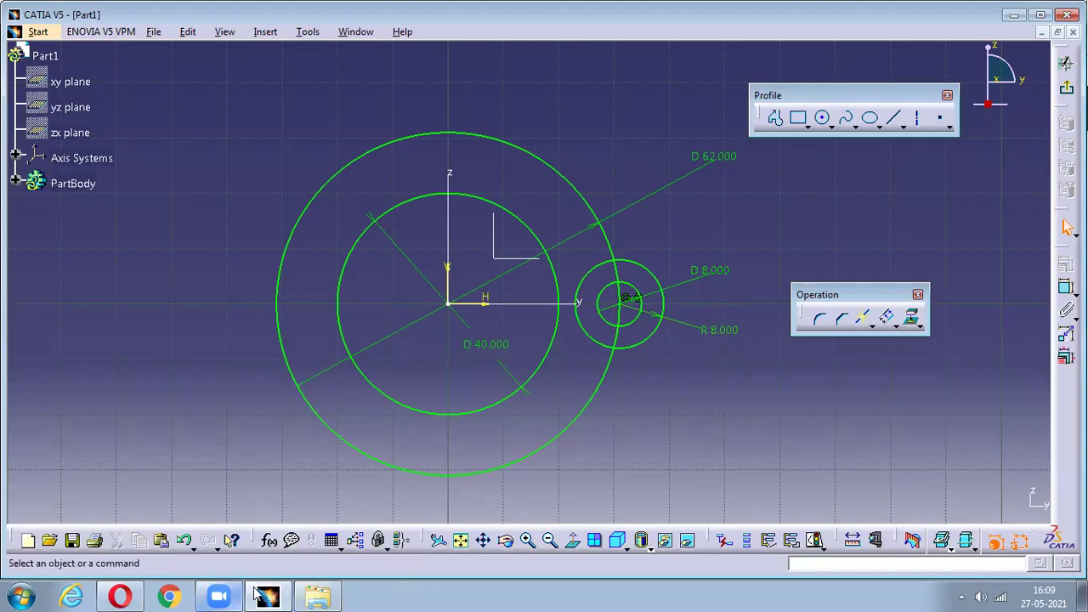
Compare with drawing 11, return to CATIA and use Quick Trim to remove the part of the R8 circle inside the 62 mm circle.
click(120, 597)
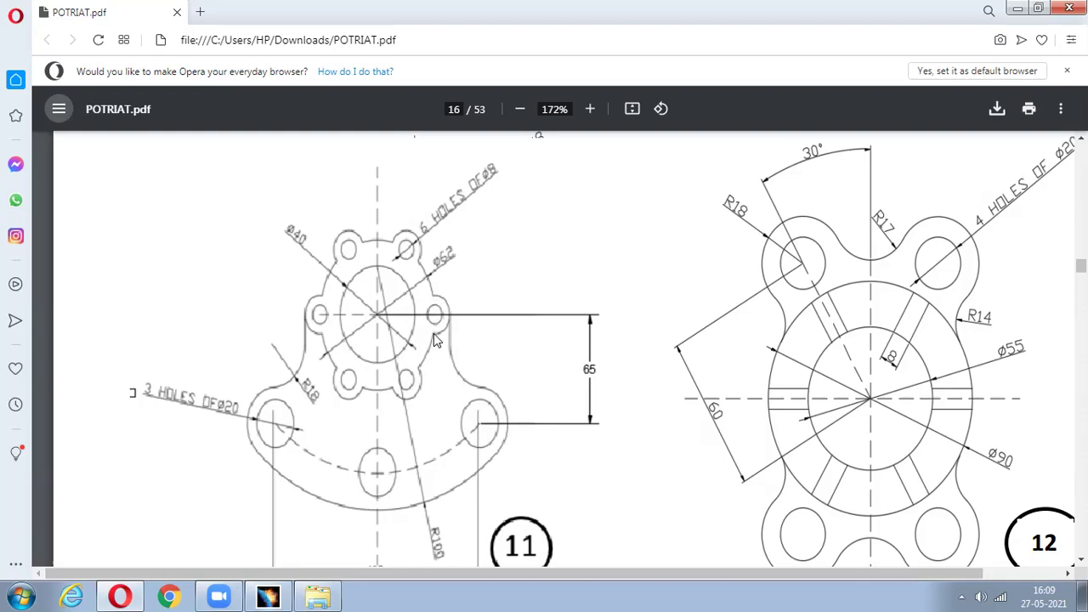
click(267, 596)
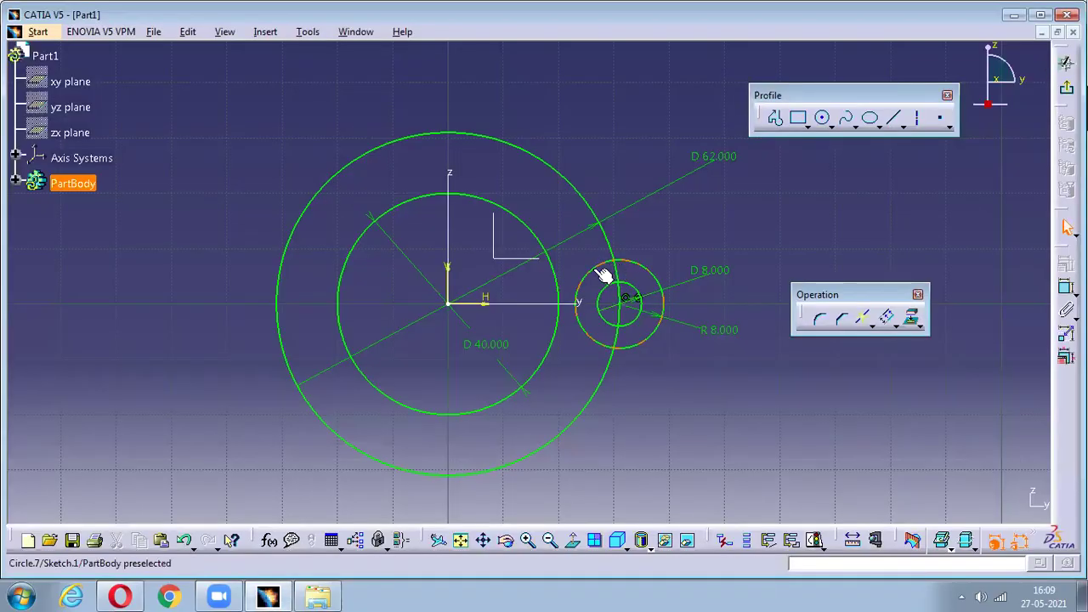
click(870, 323)
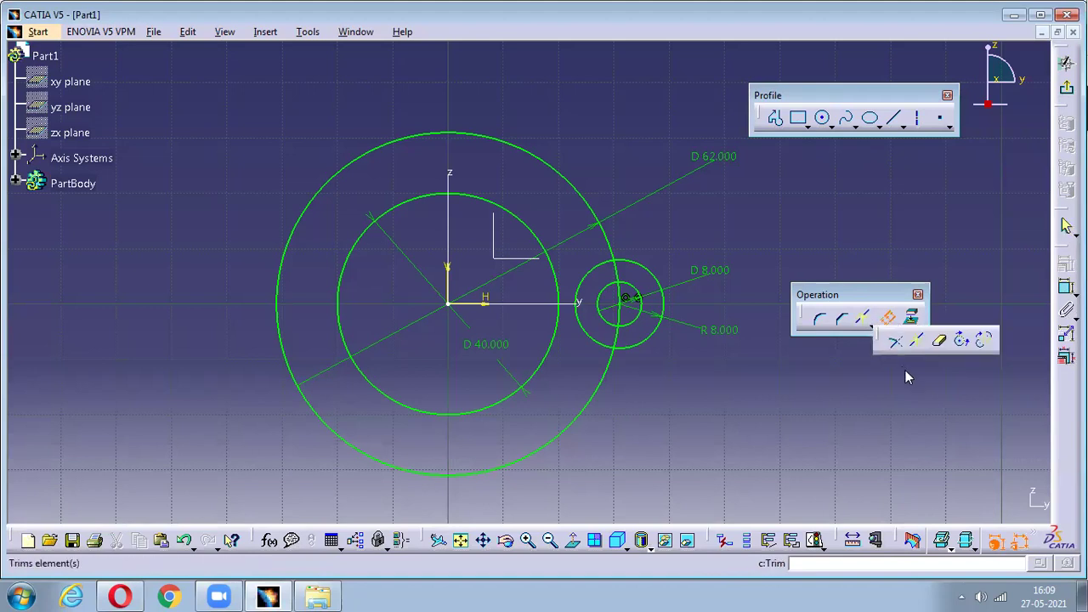
click(938, 341)
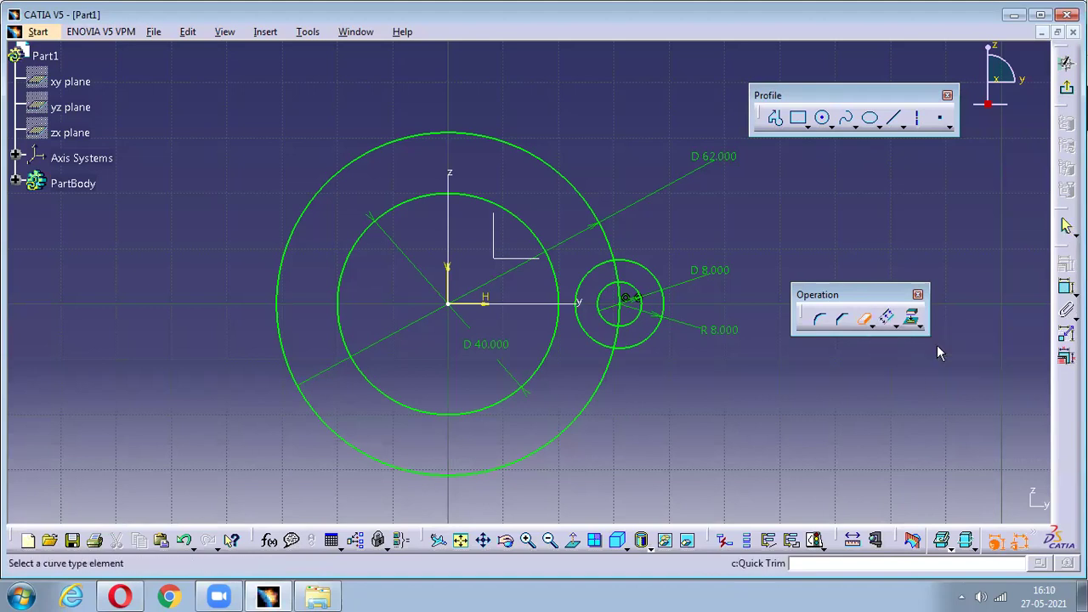
click(594, 274)
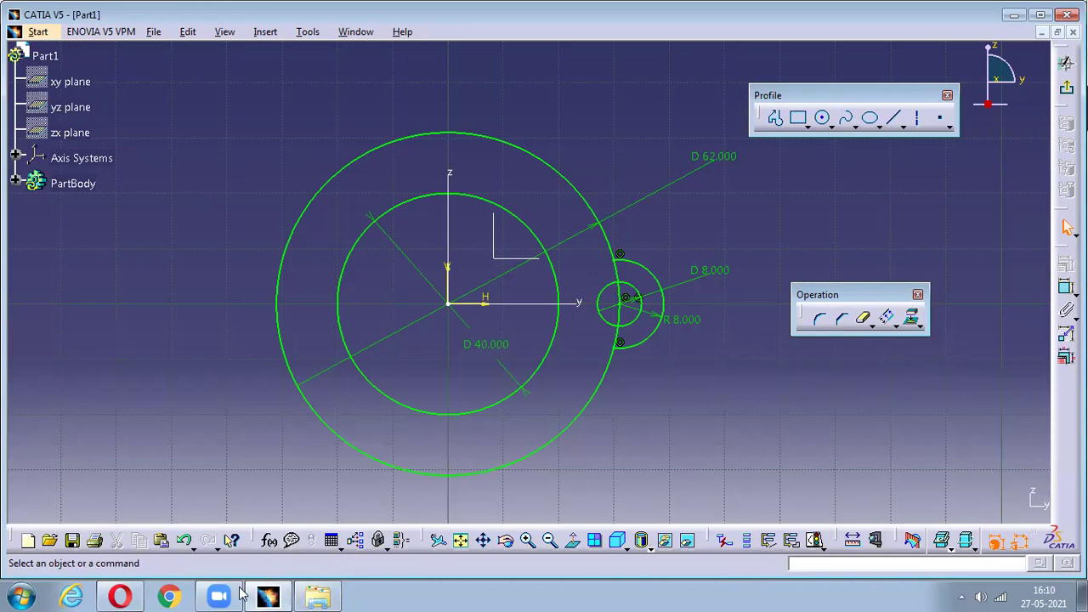
Check the hole spacing in drawing 11, return to CATIA and draw an axis line from the origin to the upper right of the 62 mm circle.
click(120, 596)
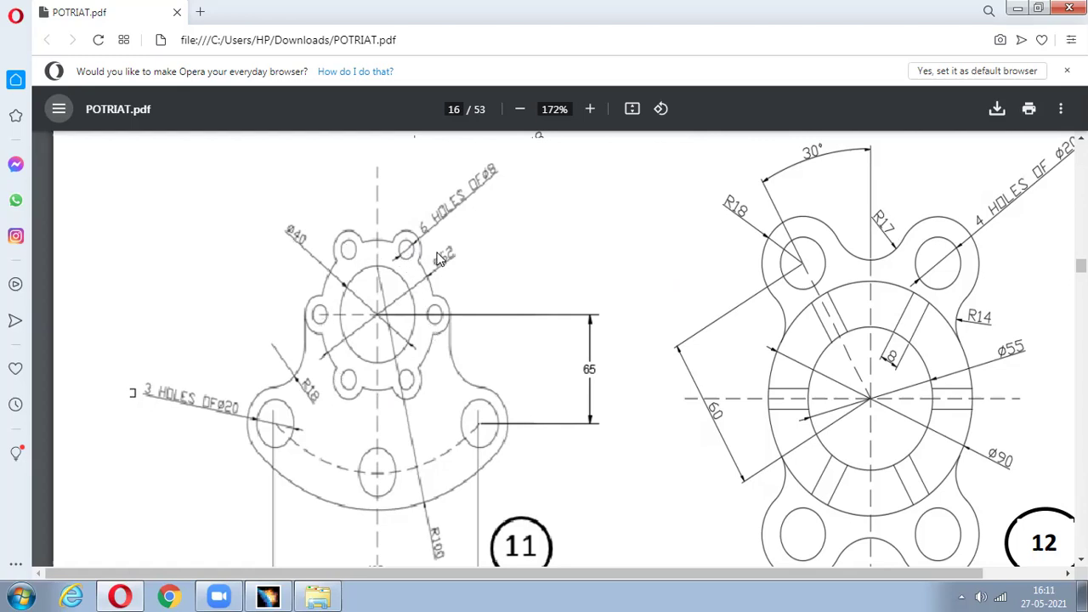
click(268, 596)
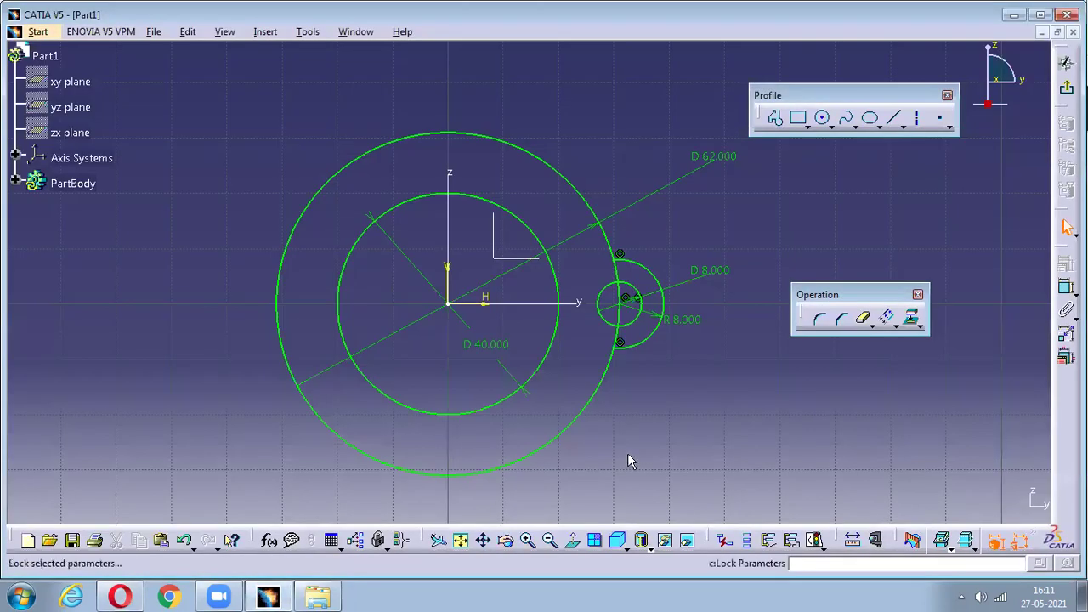
click(921, 122)
click(449, 301)
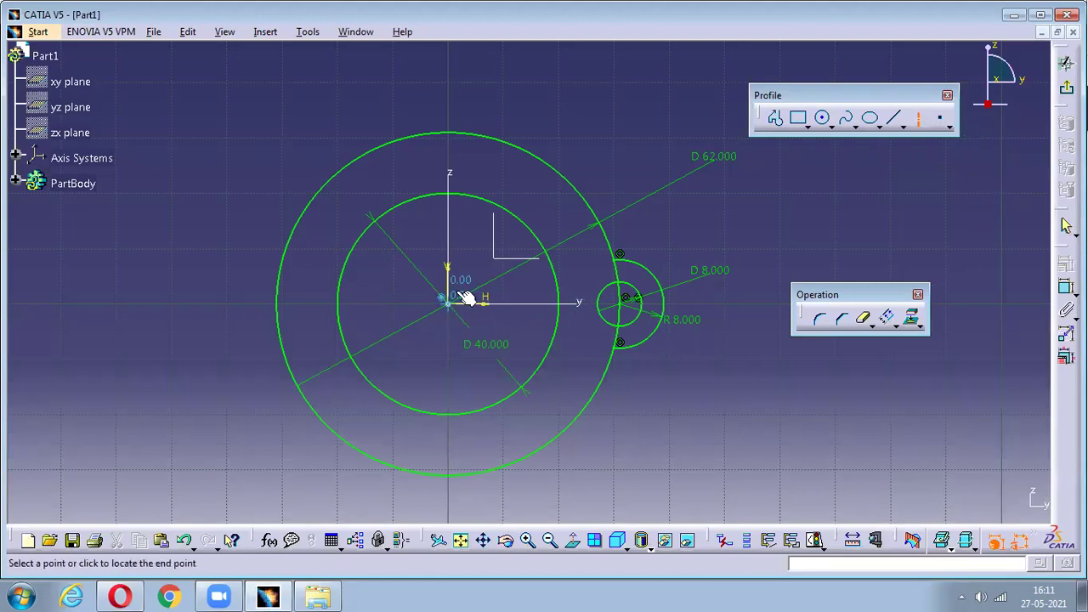
click(537, 149)
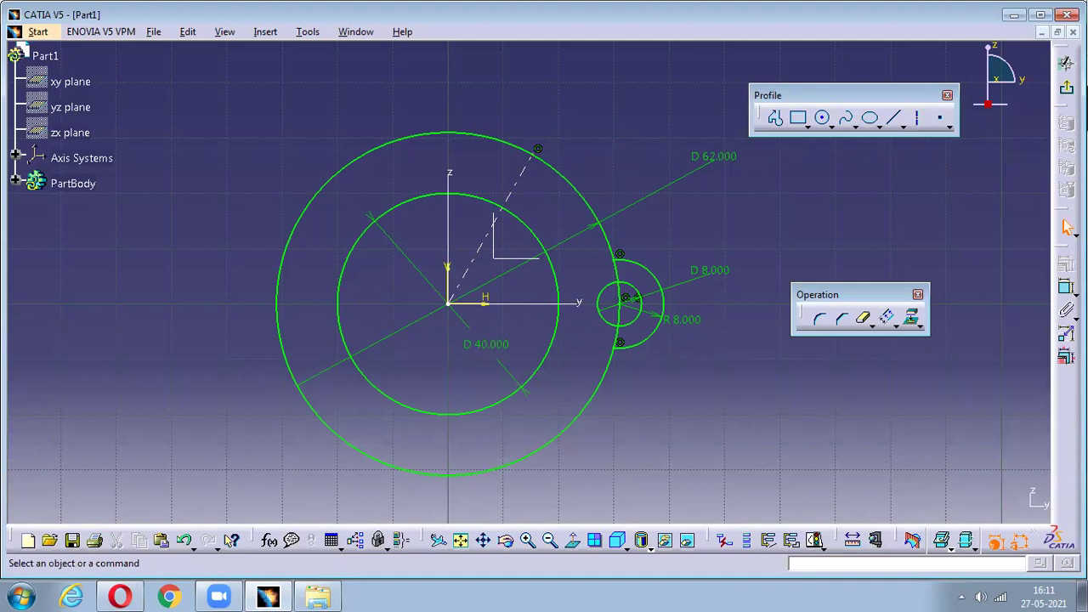
Dimension the angle between the slanted axis line and the horizontal axis, trying 60° before setting it to 30°.
click(1066, 287)
click(584, 307)
click(521, 191)
click(544, 213)
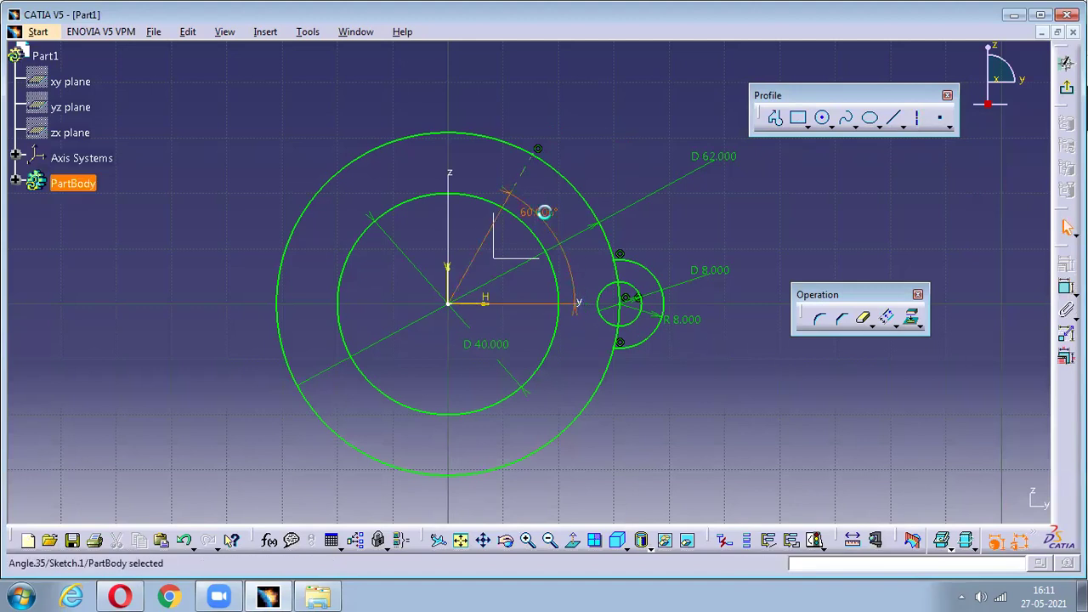
double_click(544, 212)
text(60)
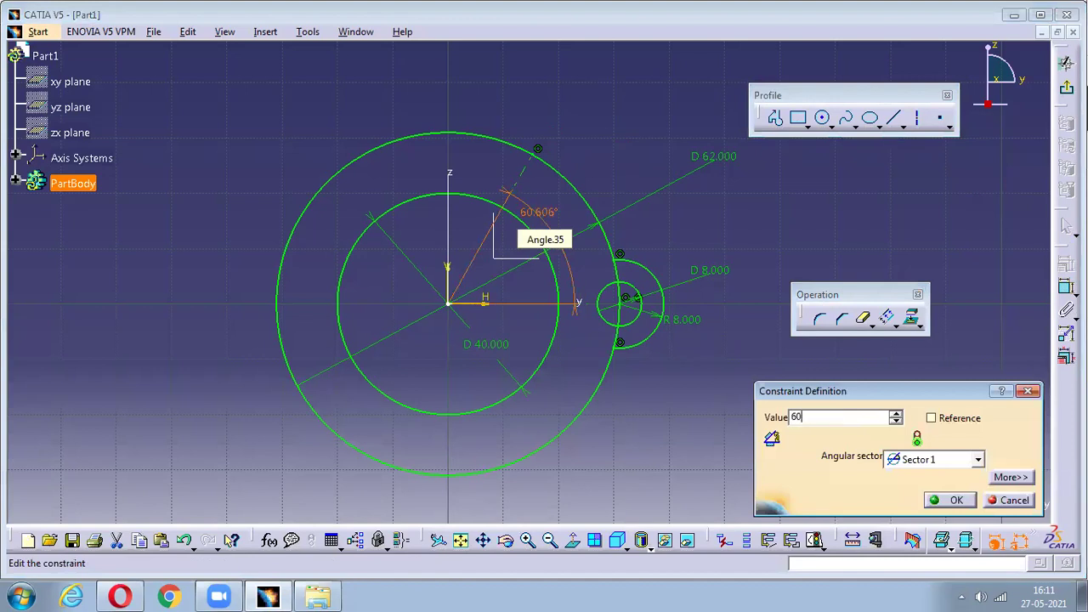
key(Return)
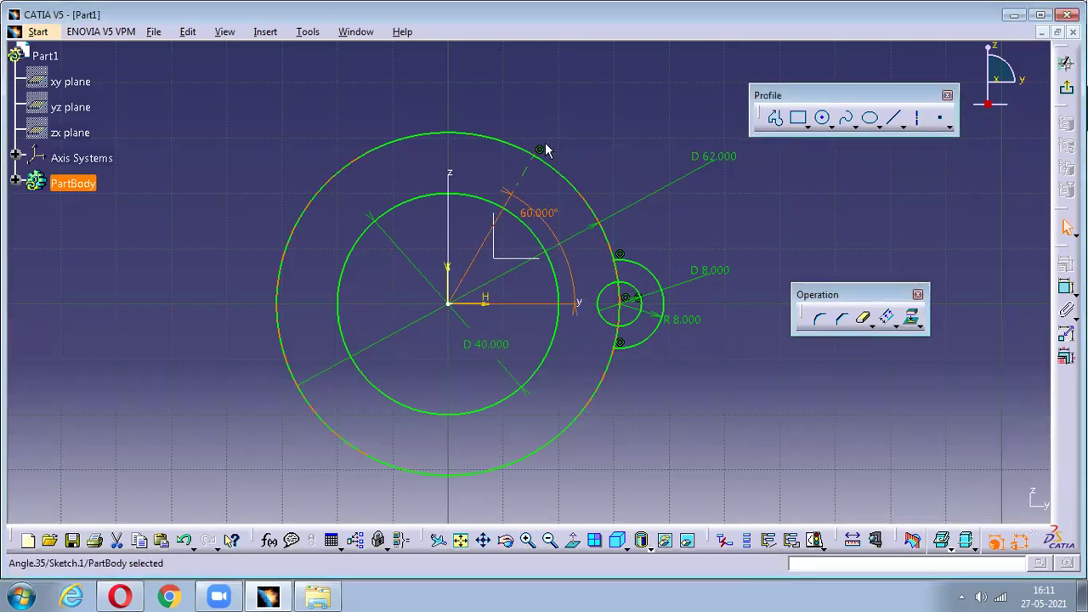
click(617, 155)
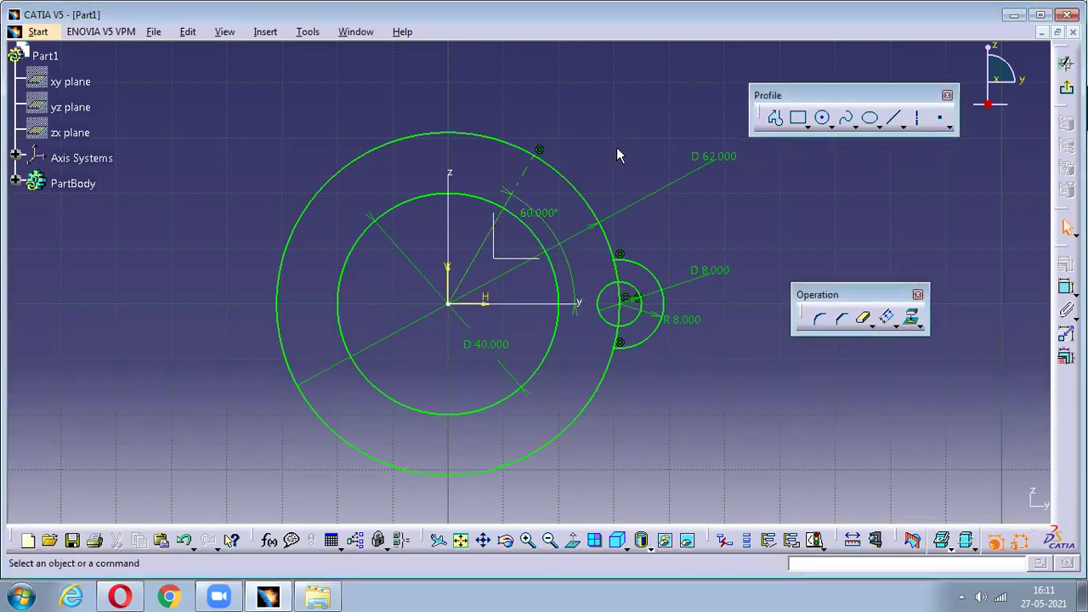
double_click(554, 221)
text(30)
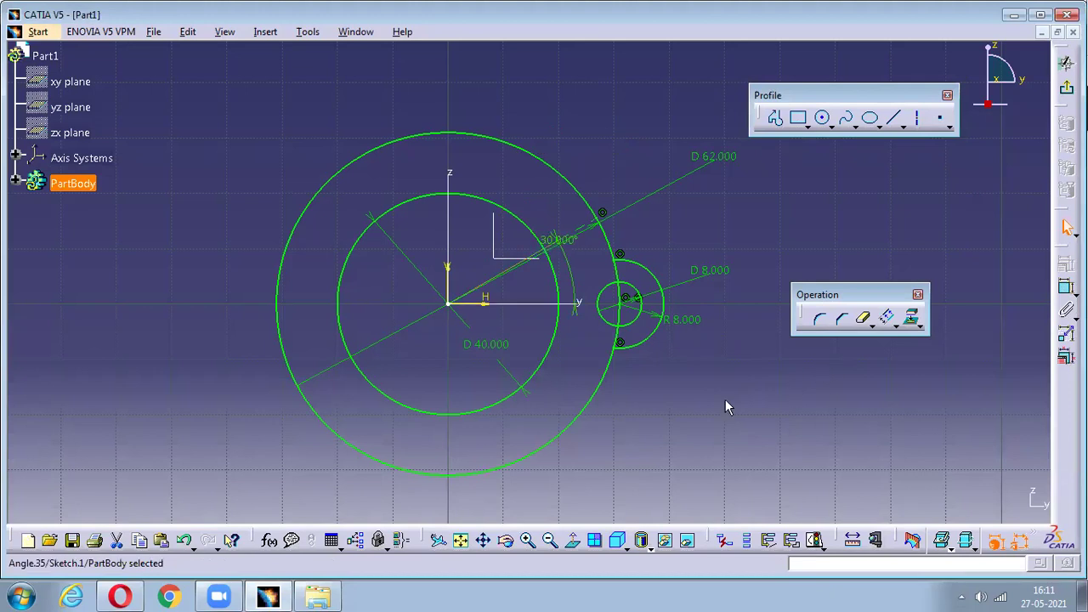
Mirror the 8 mm circle and the R8 arc about the 30° axis line.
click(627, 324)
ctrl+click(653, 331)
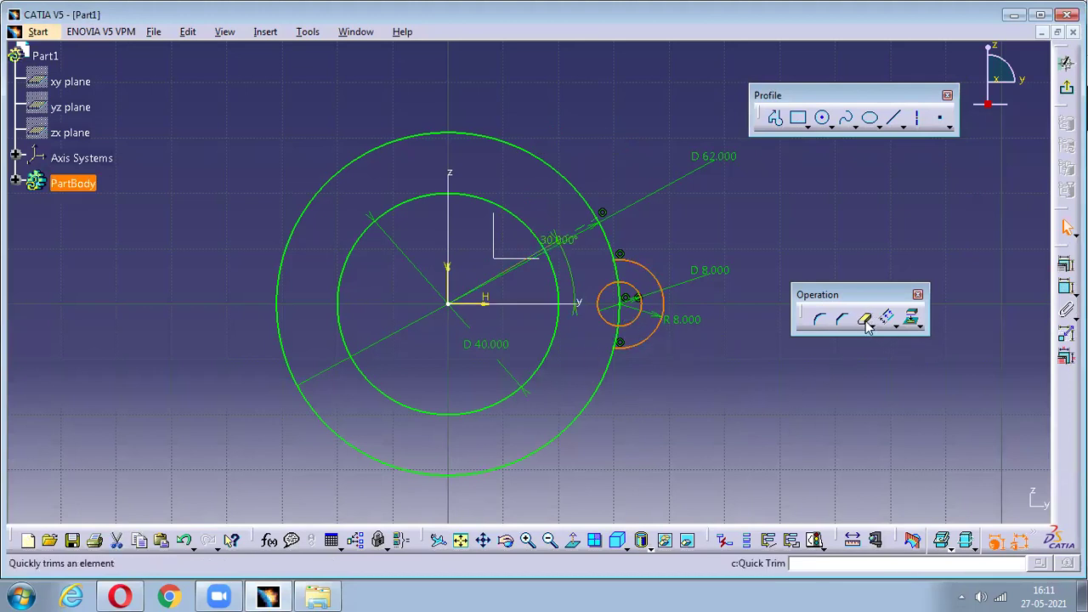
click(920, 326)
click(919, 340)
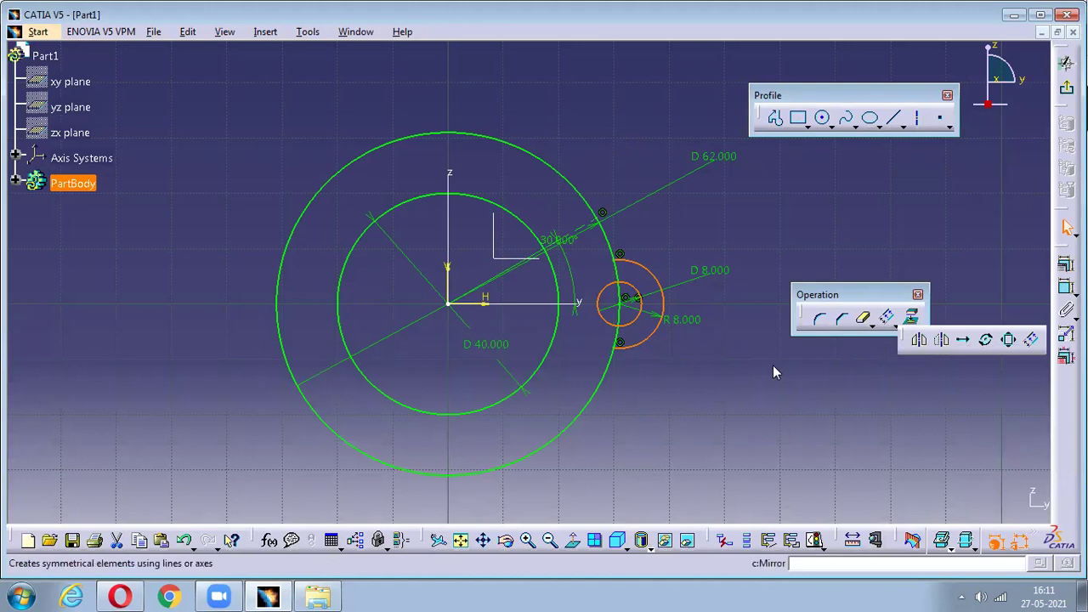
click(596, 227)
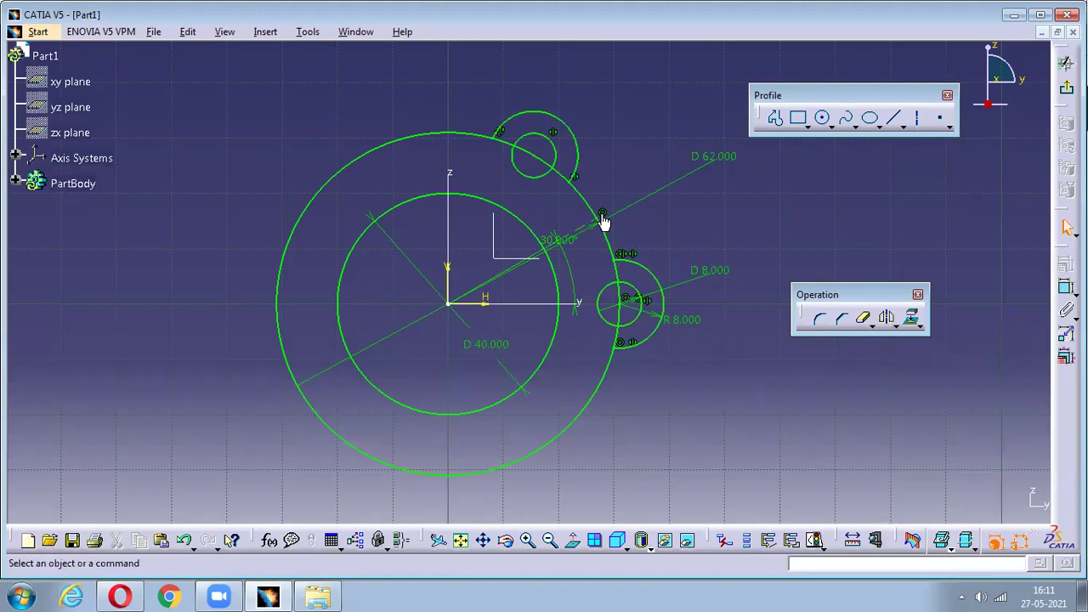
Move the 62 mm diameter dimension clear of the axis line, placing its value near the lower part of the large circle.
drag(697, 175, 554, 246)
mouse_move(495, 358)
mouse_down()
mouse_move(395, 382)
mouse_move(365, 352)
mouse_move(416, 389)
mouse_move(538, 403)
mouse_move(698, 454)
mouse_up()
click(697, 454)
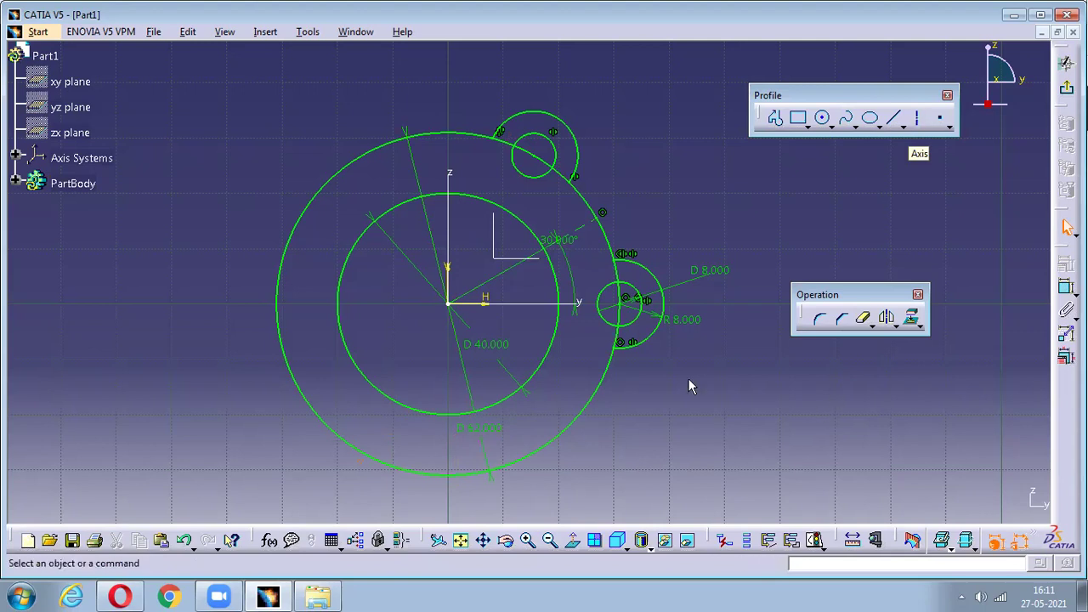
Mirror the two lobes and their 8 mm holes about the vertical axis.
click(637, 329)
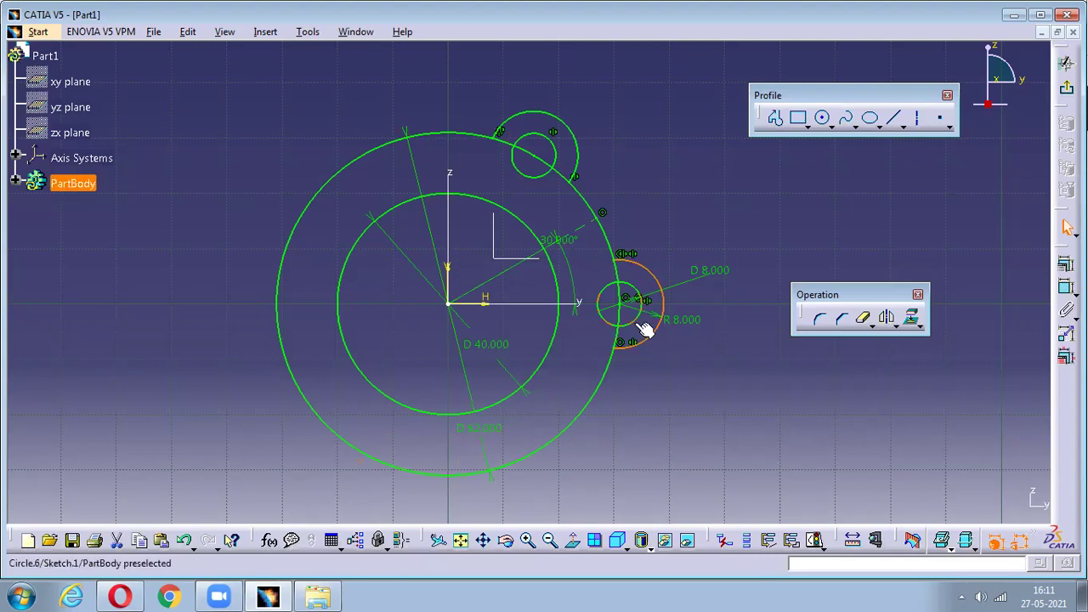
ctrl+click(554, 159)
click(888, 321)
click(449, 225)
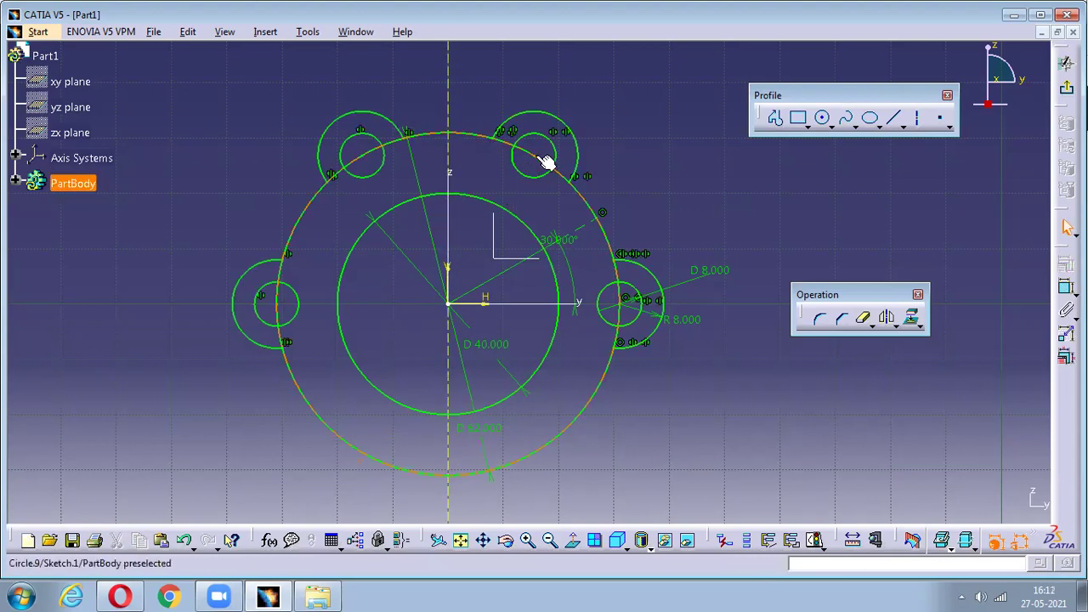
click(457, 117)
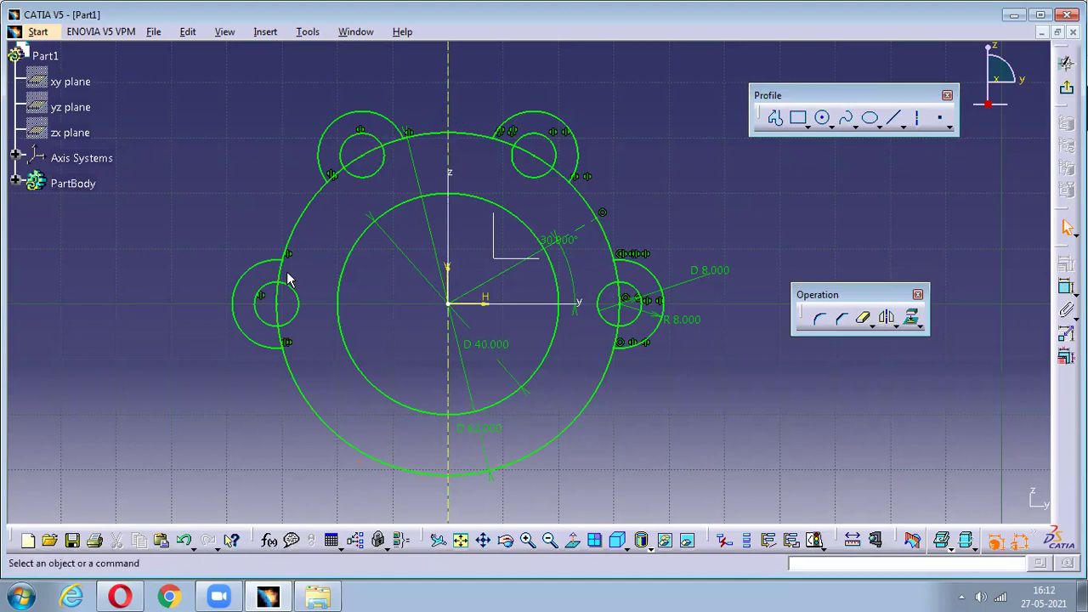
Mirror the two upper lobes and their holes about the horizontal axis.
click(888, 323)
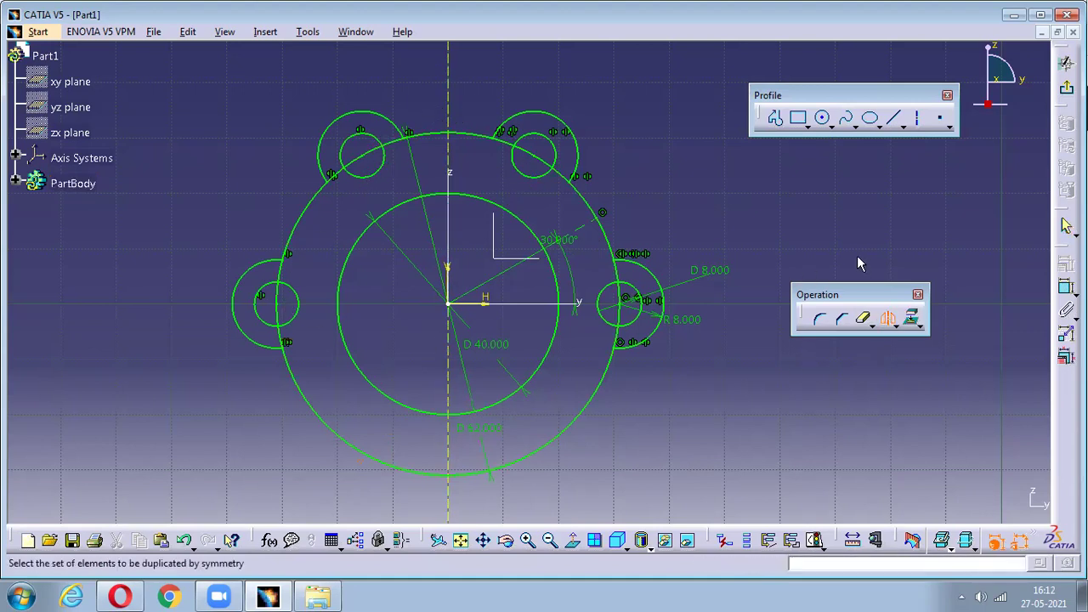
click(578, 154)
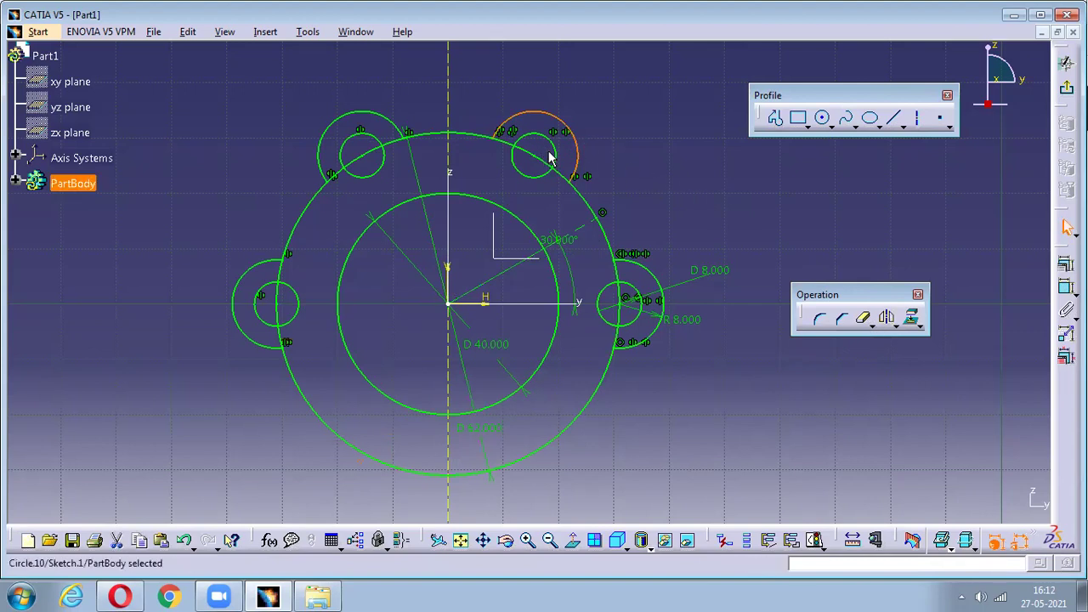
ctrl+click(556, 153)
ctrl+click(385, 143)
click(886, 317)
click(578, 306)
middle_drag(677, 240, 684, 271)
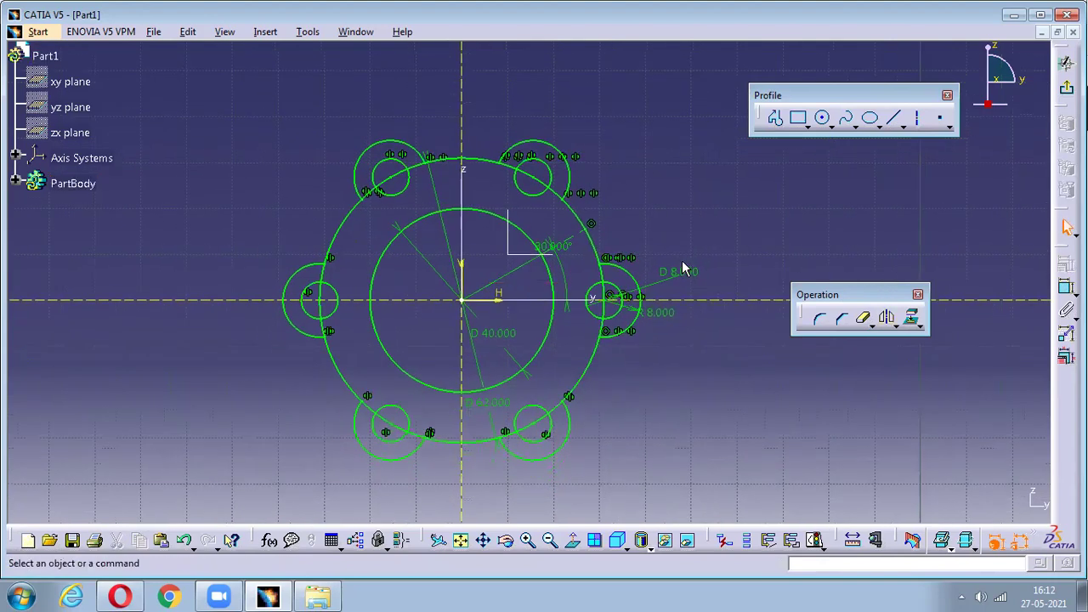
Use Quick Trim to remove the 62 mm circle's segments inside the right lobe and its hole.
click(864, 320)
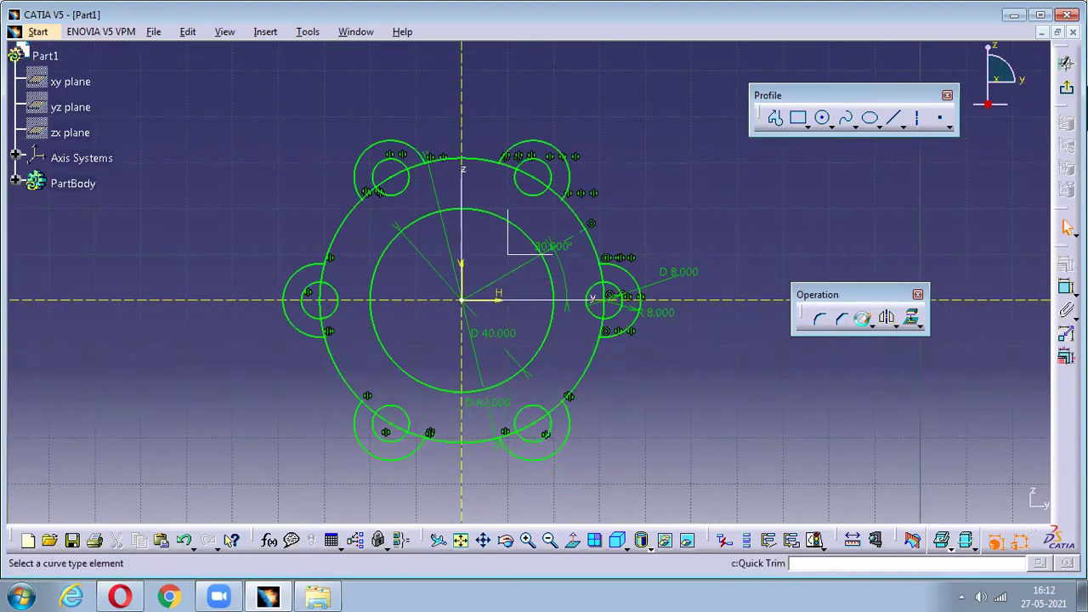
middle_drag(707, 440, 802, 243)
click(786, 246)
middle_drag(724, 403, 641, 373)
click(719, 291)
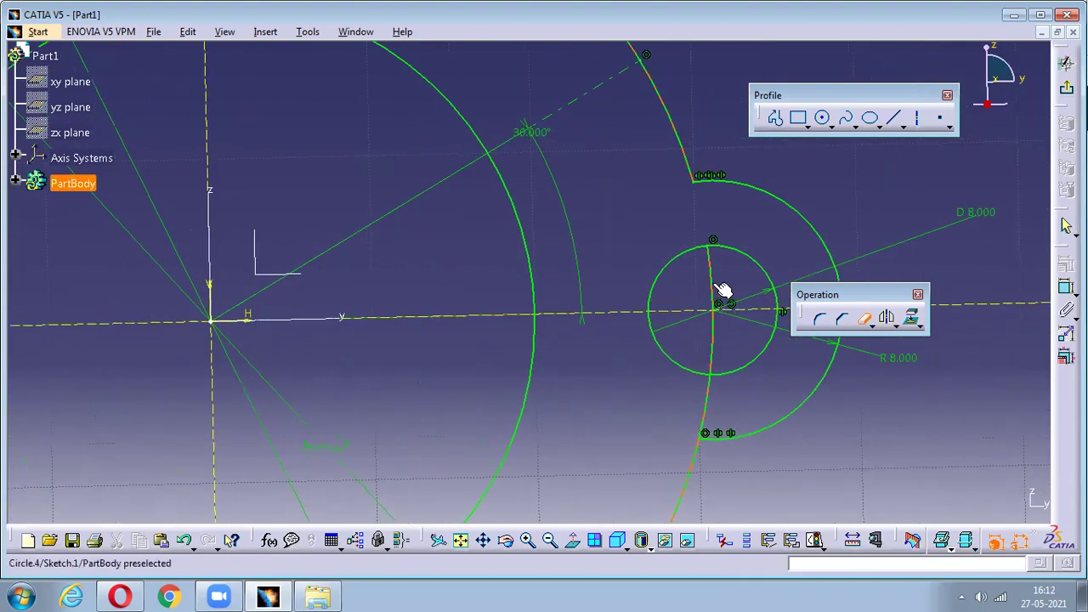
click(714, 398)
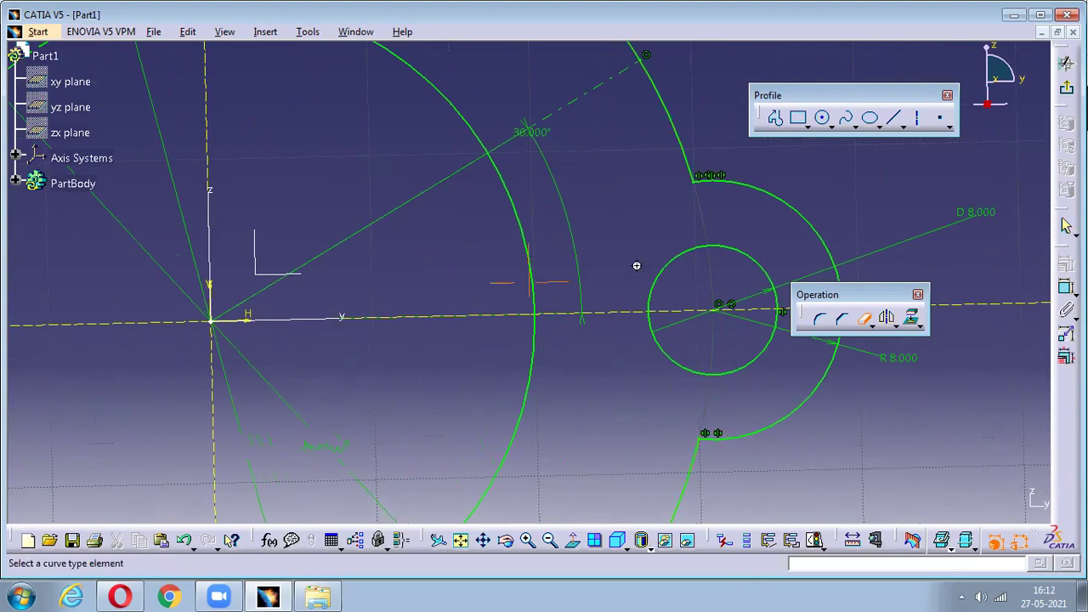
Use Quick Trim to remove the 62 mm circle's segments inside the two lower lobes.
middle_drag(637, 264, 651, 329)
middle_drag(664, 463, 555, 440)
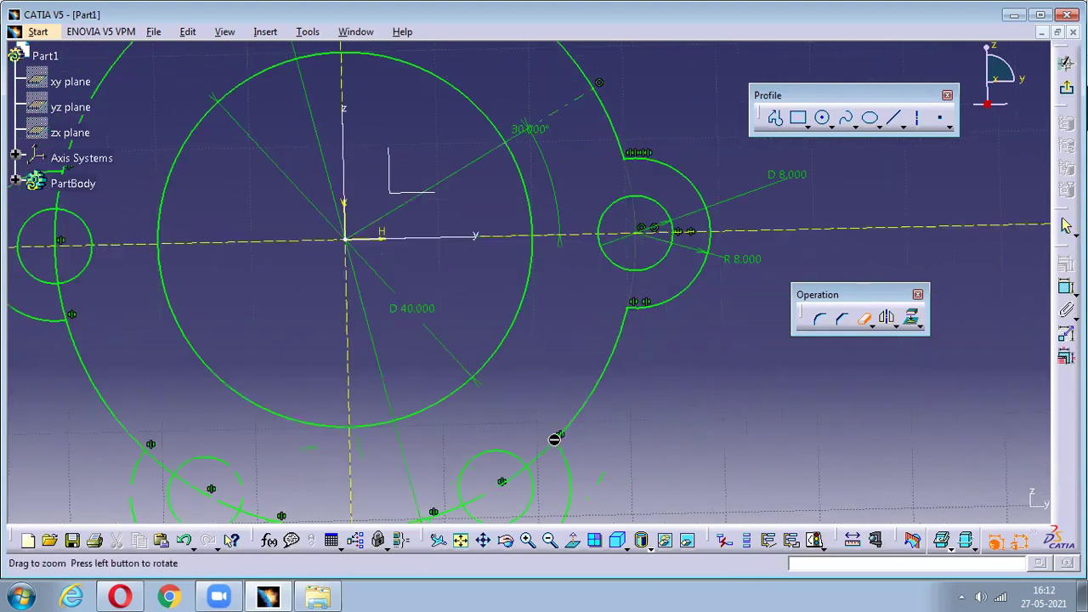
middle_drag(461, 473, 510, 309)
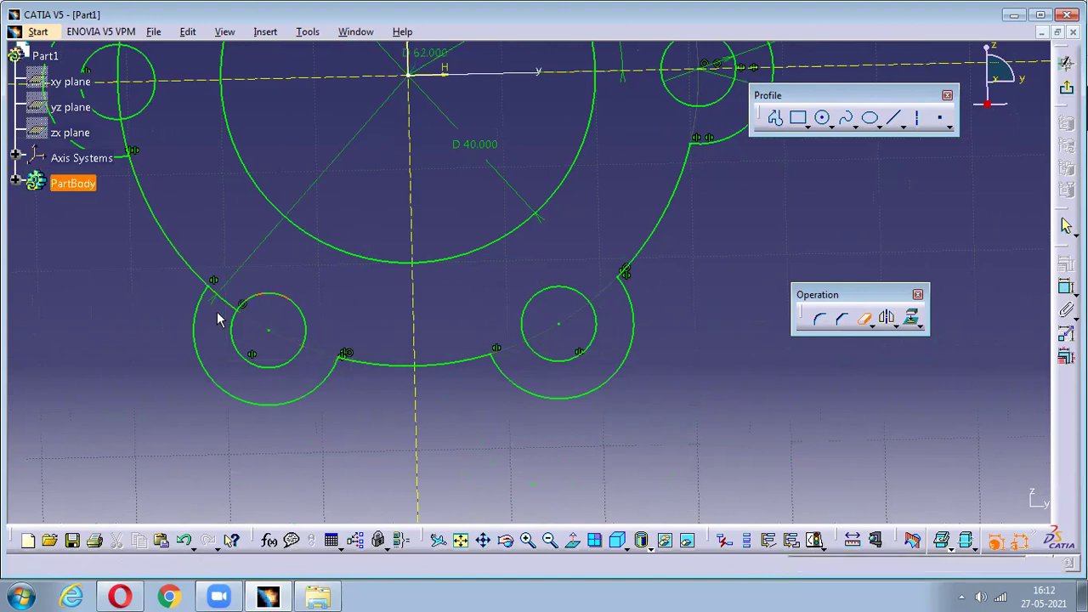
middle_drag(219, 313, 270, 435)
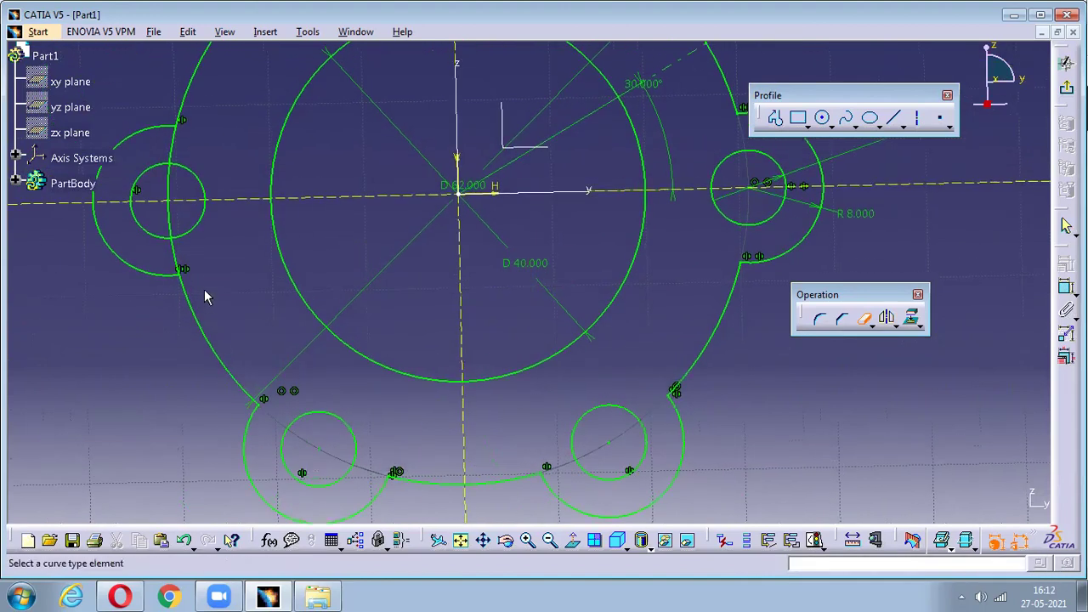
Use Quick Trim to remove the 62 mm circle's segments inside the left lobe and the two upper lobes.
click(176, 222)
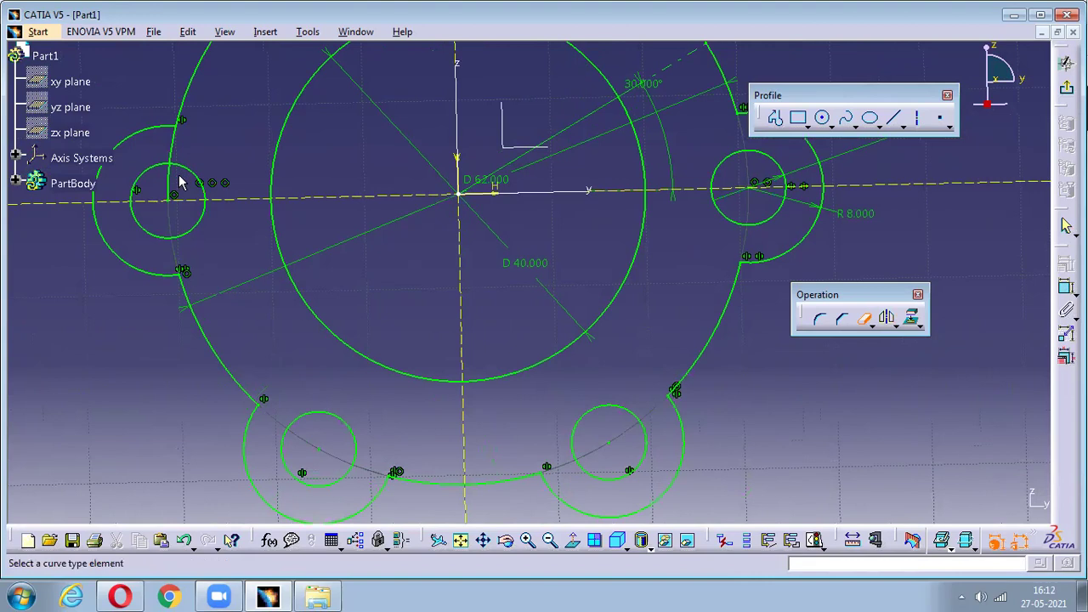
middle_drag(522, 113, 528, 352)
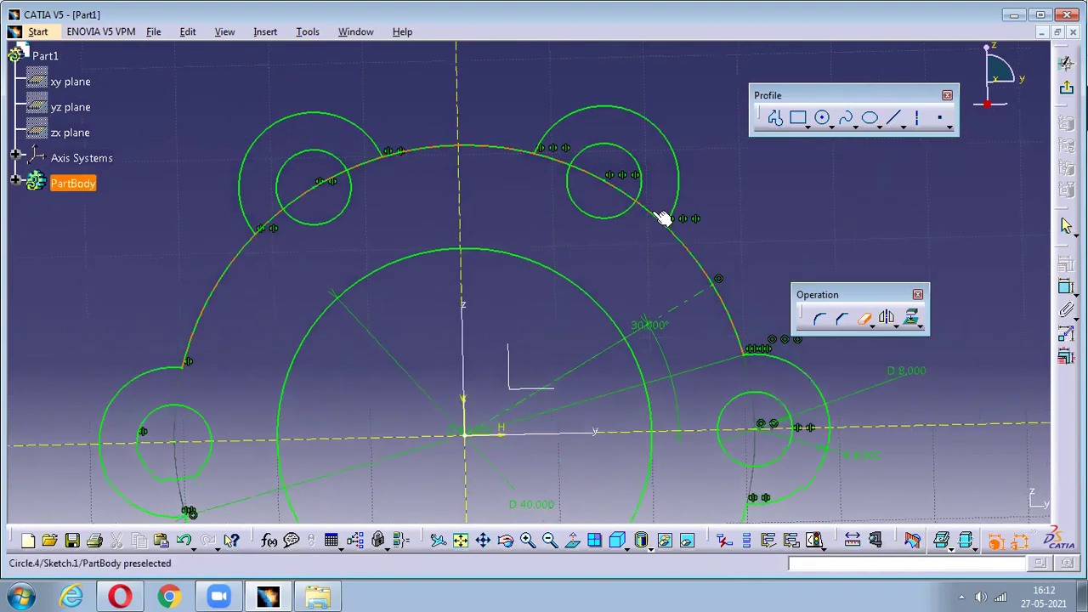
click(562, 164)
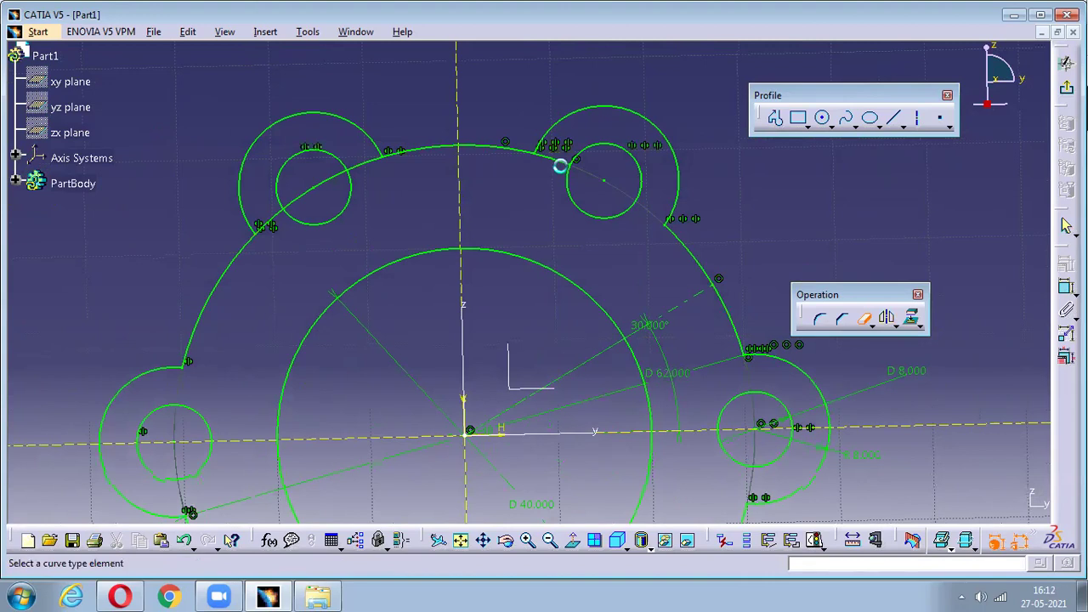
click(361, 167)
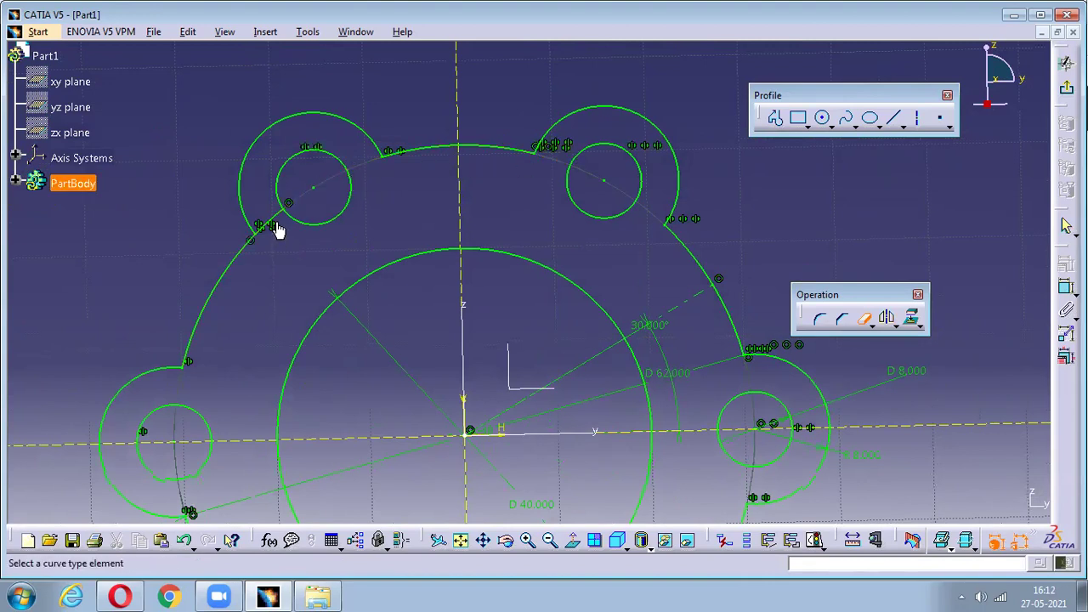
mouse_move(525, 177)
middle_down()
mouse_move(538, 232)
mouse_move(489, 94)
middle_up()
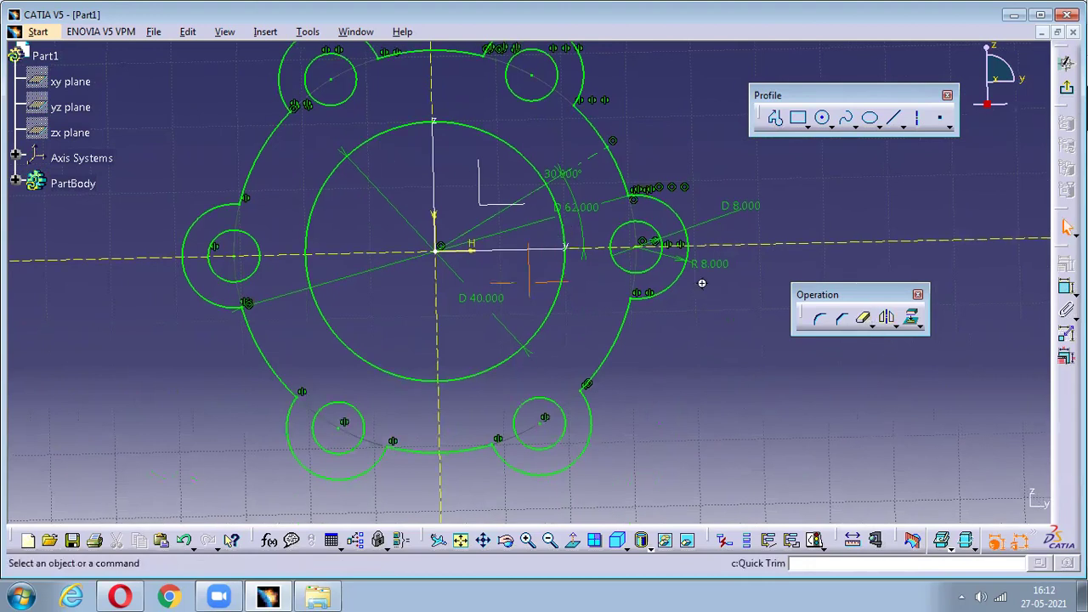
middle_drag(698, 282, 698, 306)
Check the lower holes in drawing 11, return to CATIA and draw a circle to the flange's lower right, about 54 mm below the horizontal axis.
mouse_move(268, 595)
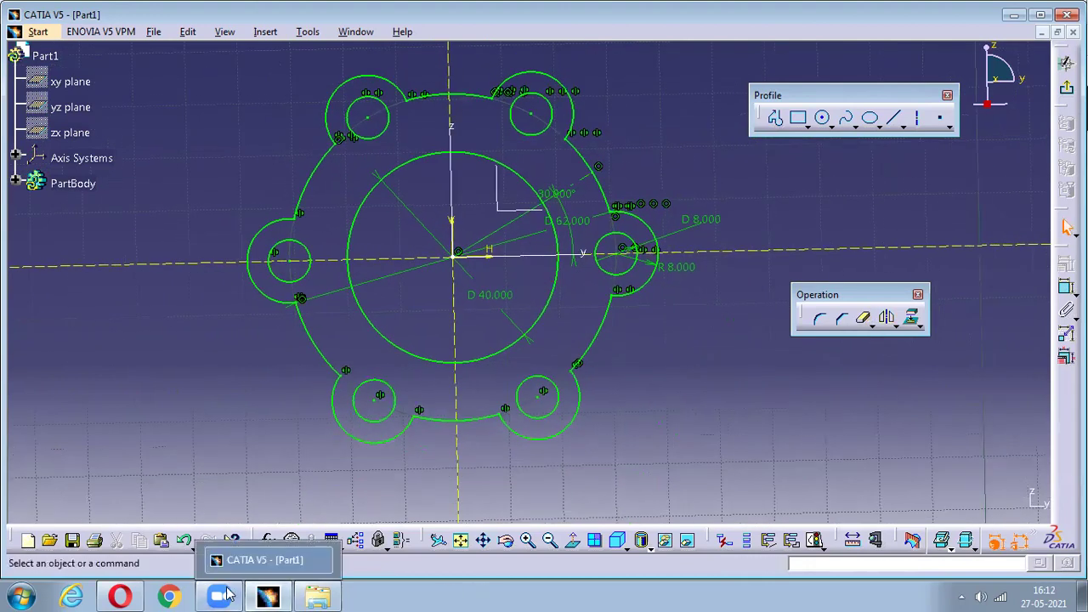
click(119, 594)
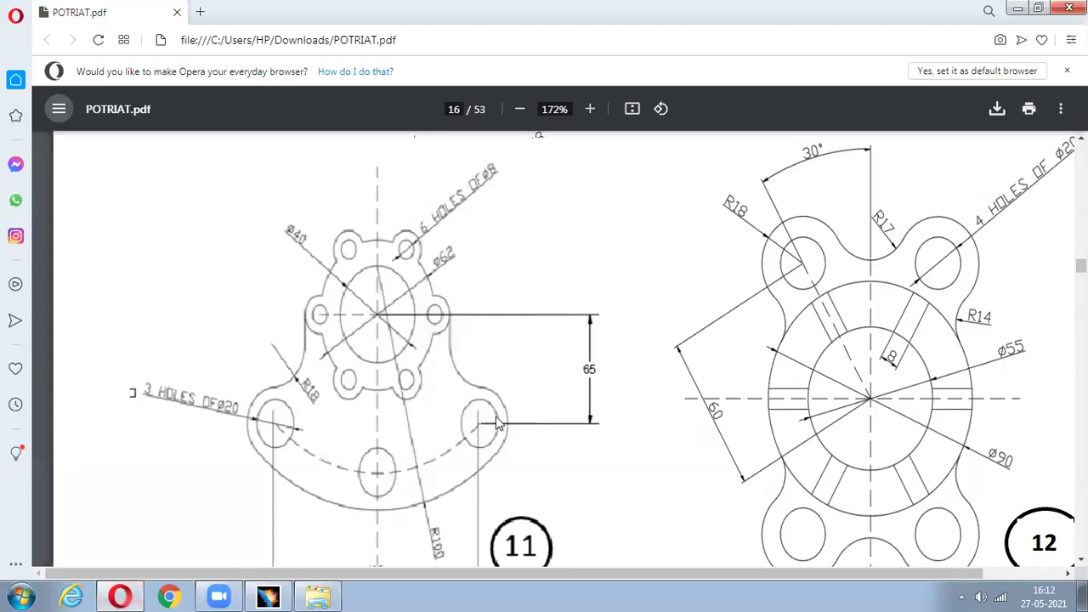
scroll(505, 374, up, 3)
scroll(505, 406, down, 6)
scroll(505, 411, up, 1)
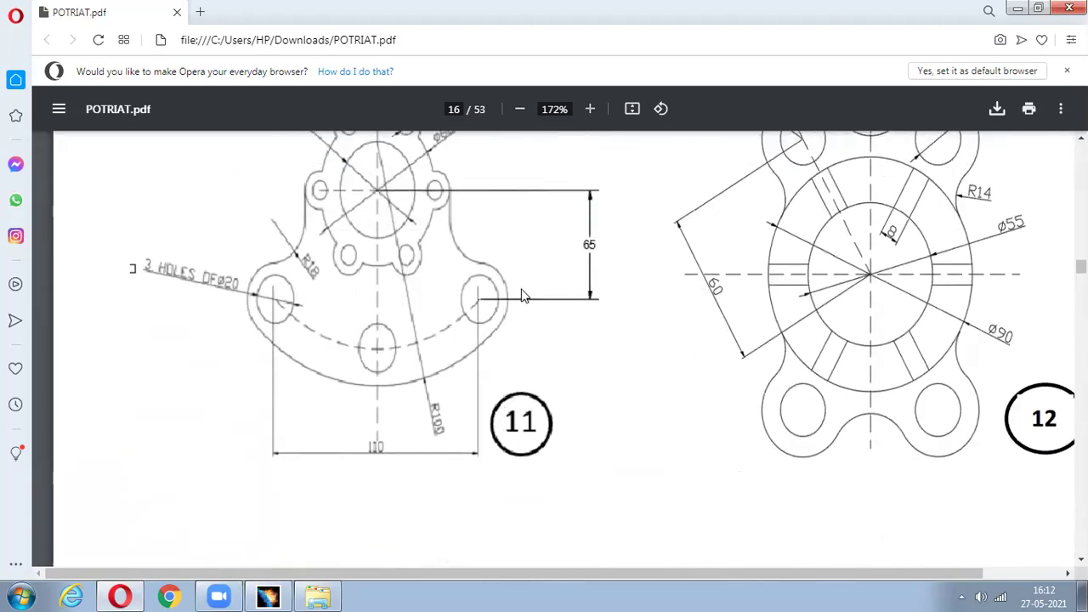
click(267, 596)
ctrl+middle_drag(580, 307, 600, 400)
click(572, 544)
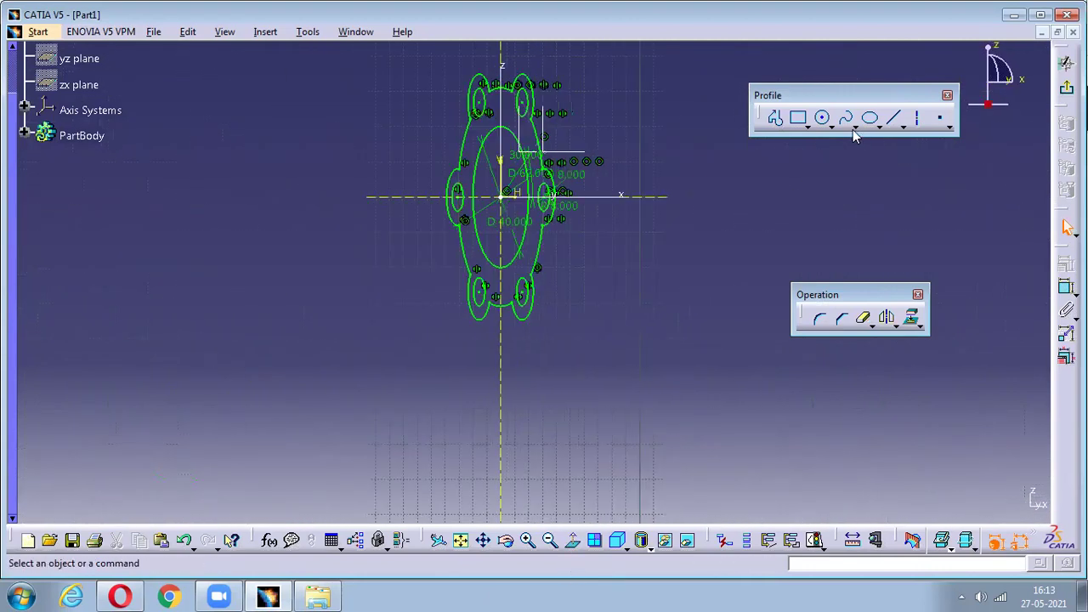
click(675, 387)
click(695, 406)
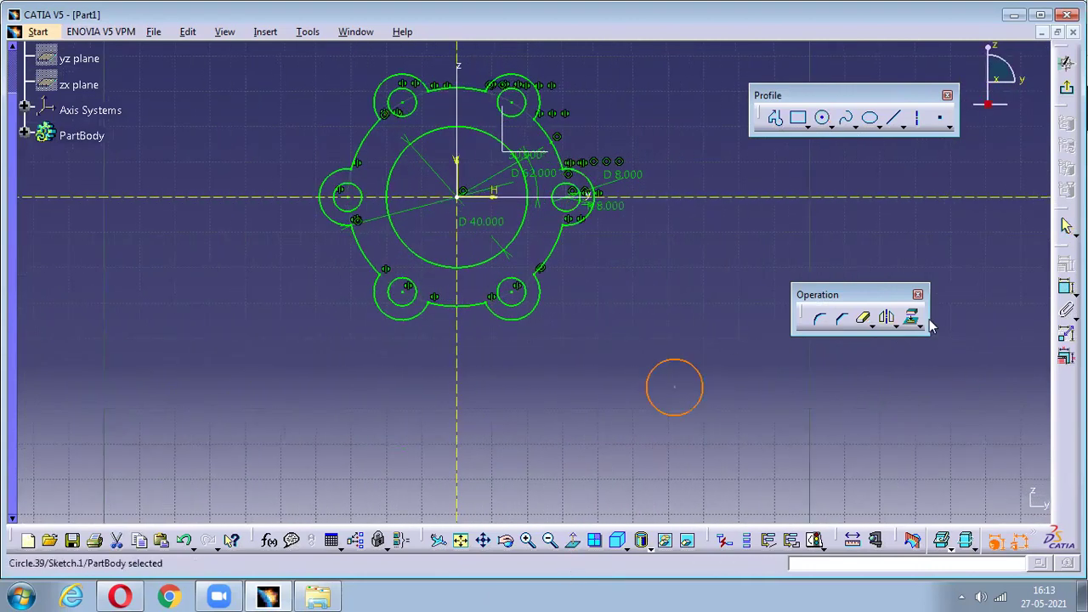
Dimension the vertical distance from the new circle's centre to the horizontal axis and set it to 65 mm.
click(1066, 288)
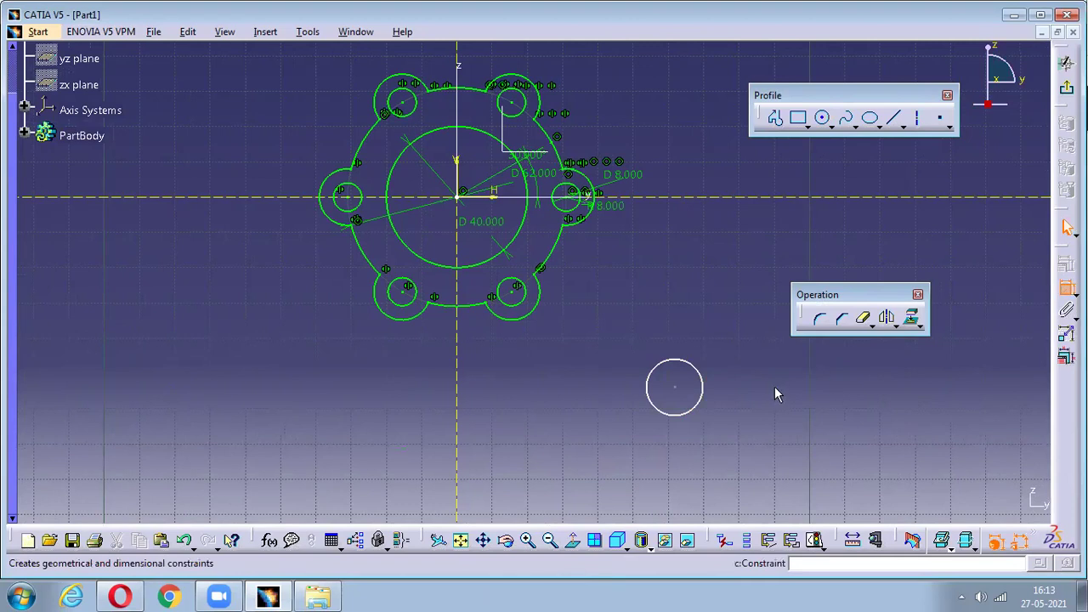
click(675, 387)
click(697, 198)
click(712, 304)
double_click(717, 307)
text(64)
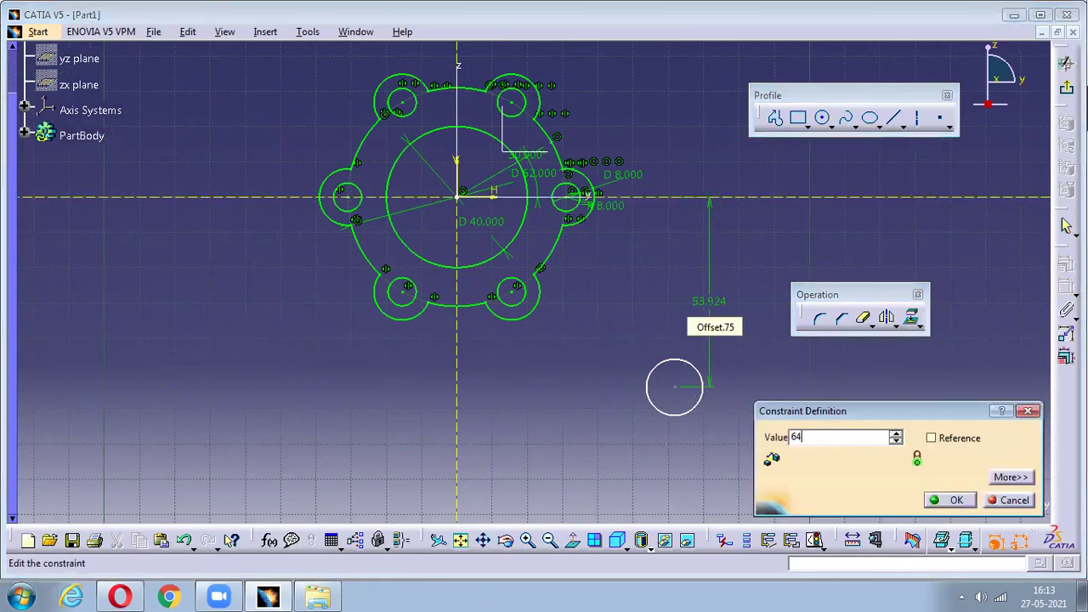
key(Return)
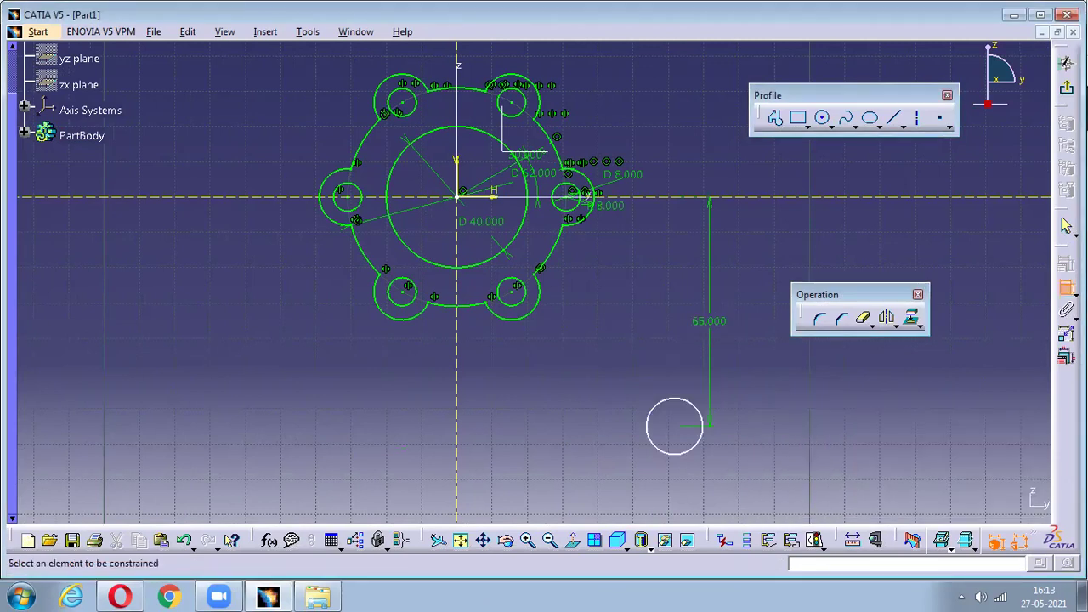
Mirror the lower-right circle about the vertical axis.
click(886, 318)
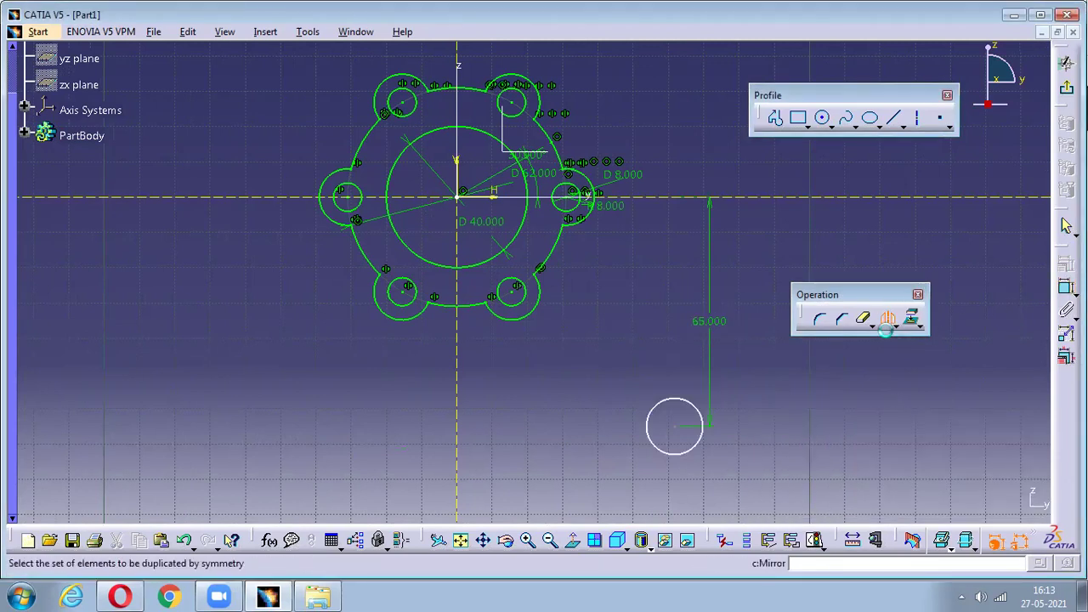
click(703, 419)
click(454, 389)
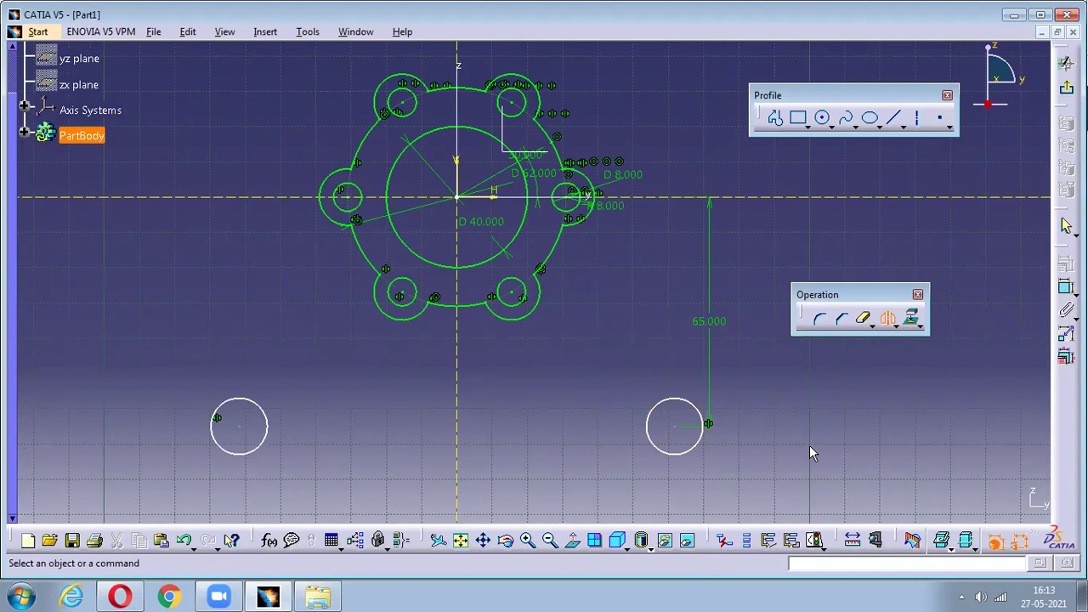
click(885, 320)
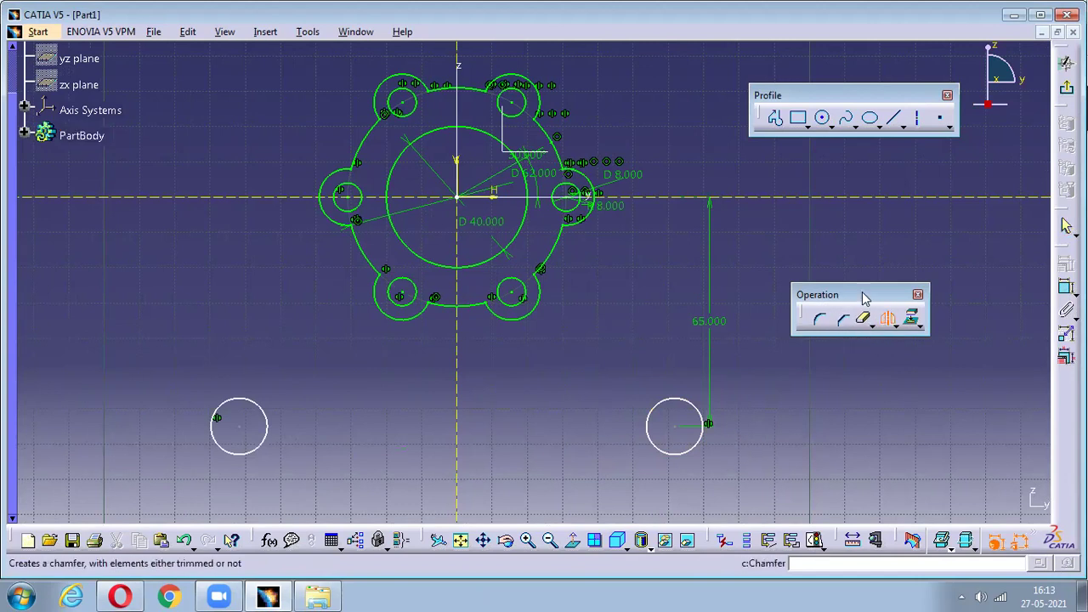
Dimension the horizontal distance between the two lower circles' centres and set it to 110 mm.
click(1067, 289)
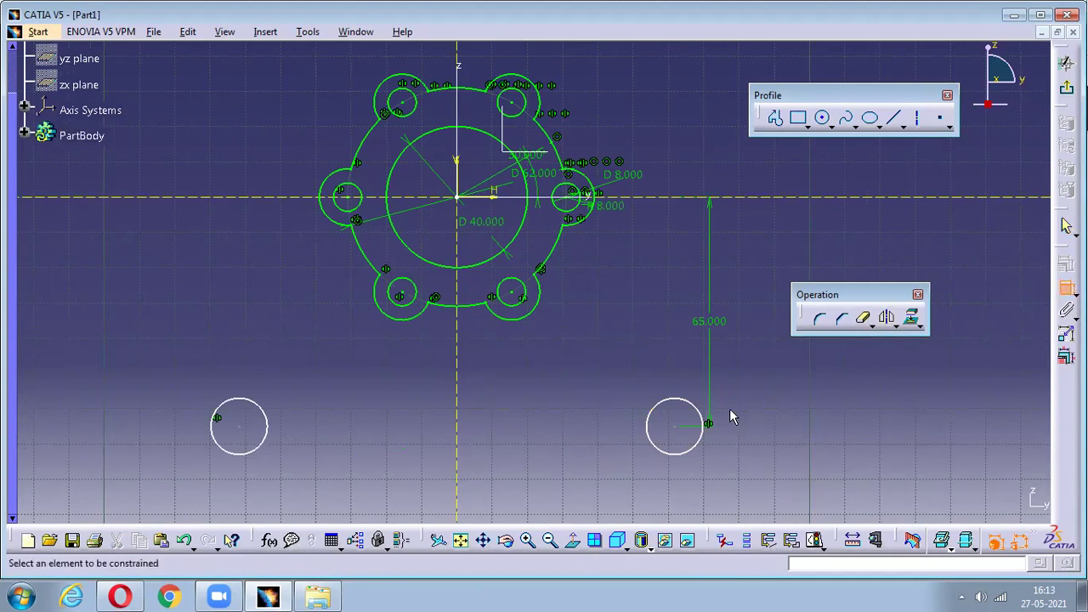
click(676, 425)
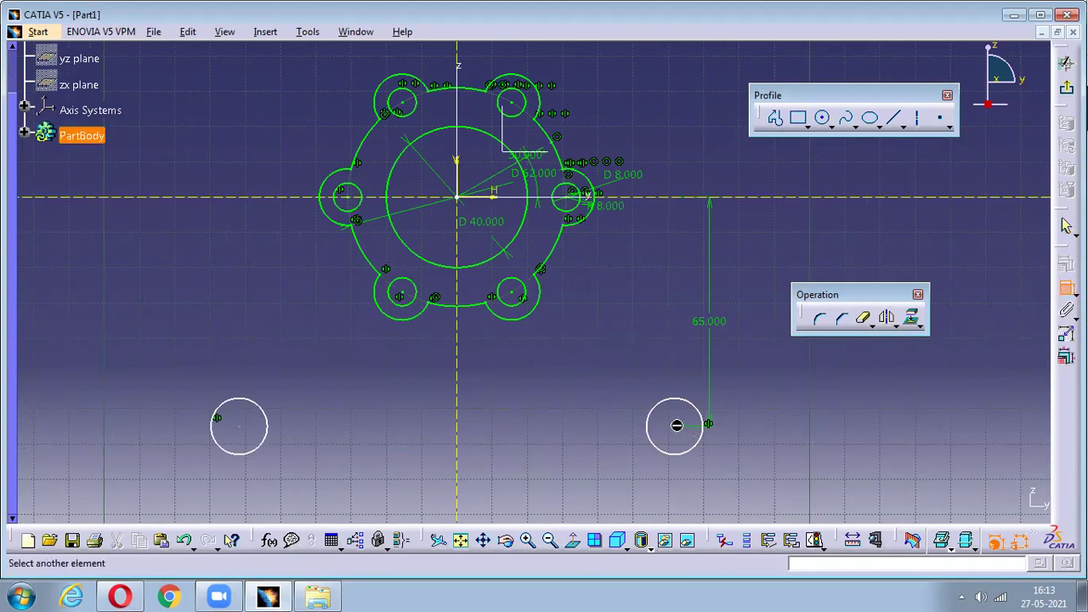
click(239, 435)
click(493, 459)
double_click(498, 459)
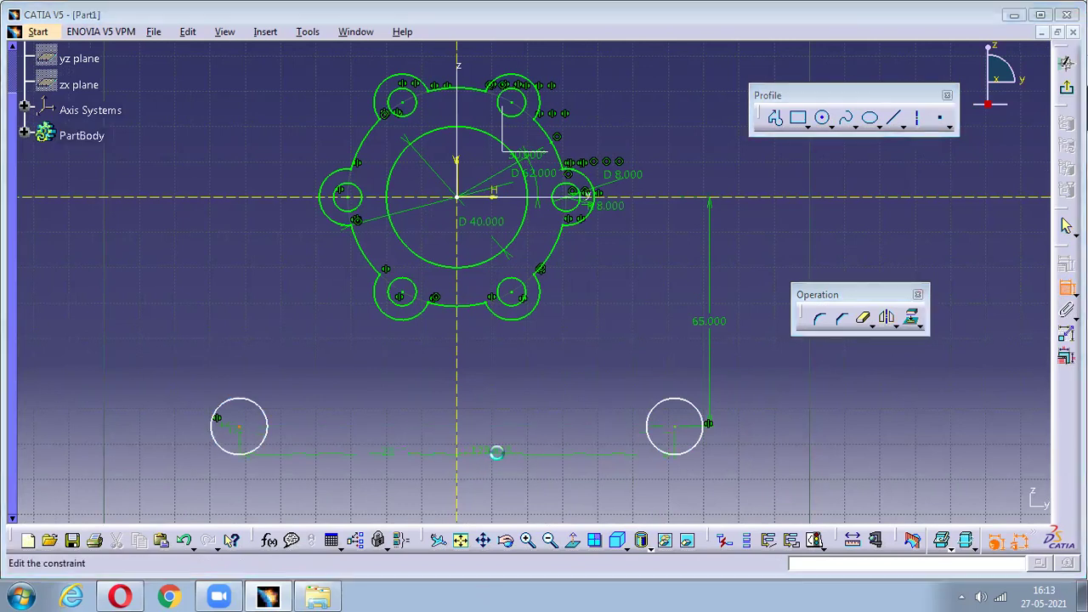
text(110)
key(Return)
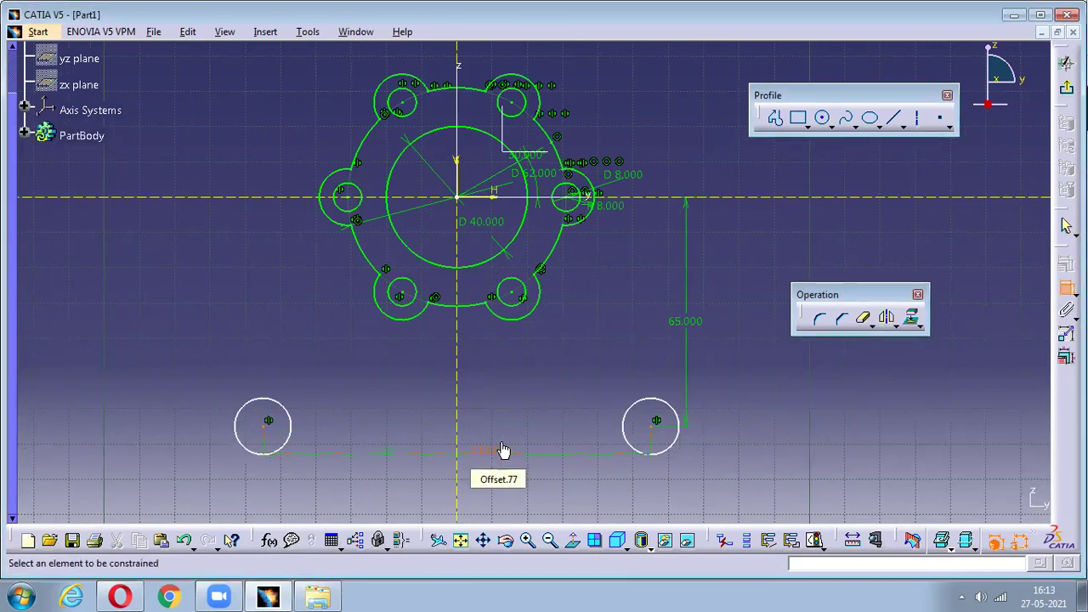
middle_drag(760, 439, 751, 336)
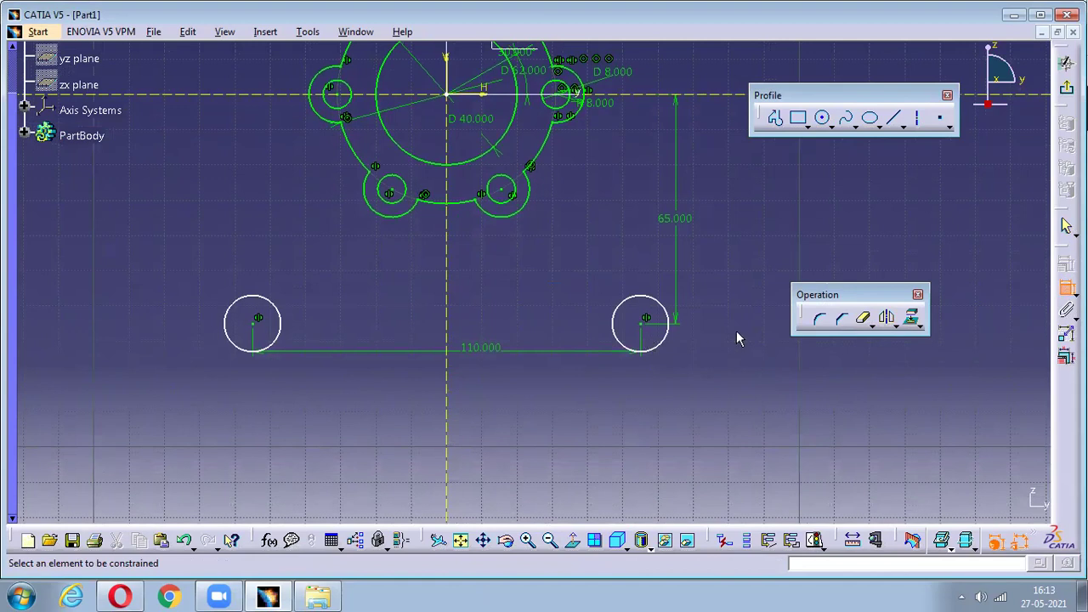
click(644, 320)
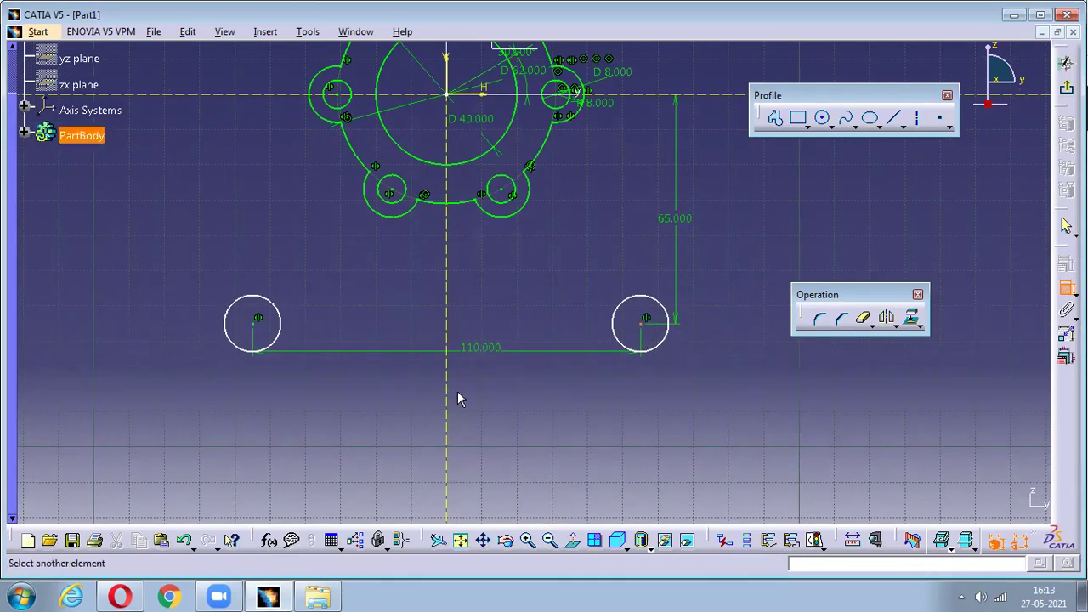
click(253, 323)
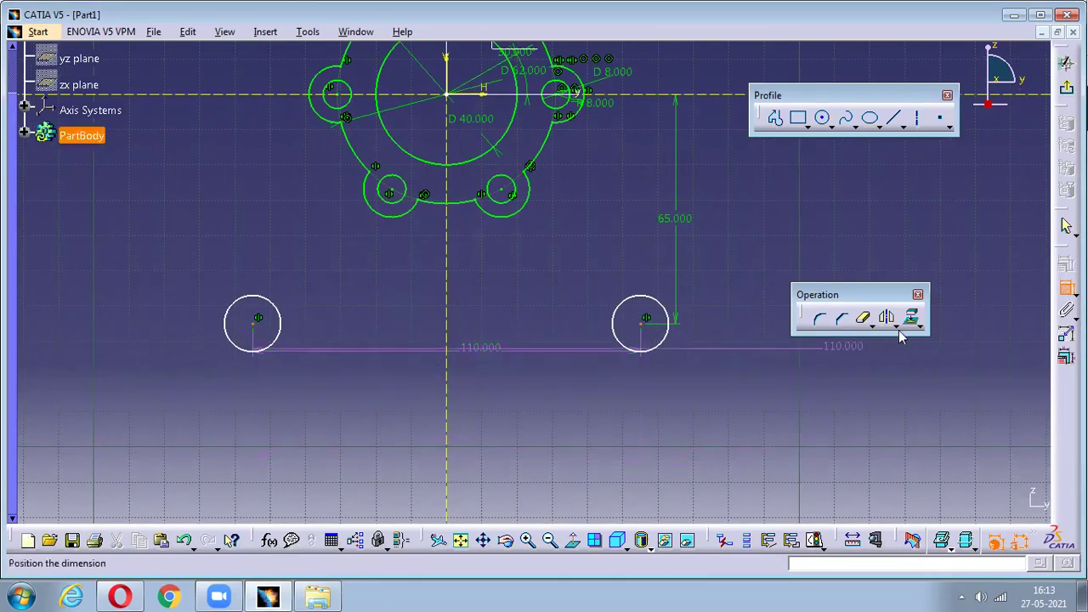
click(771, 358)
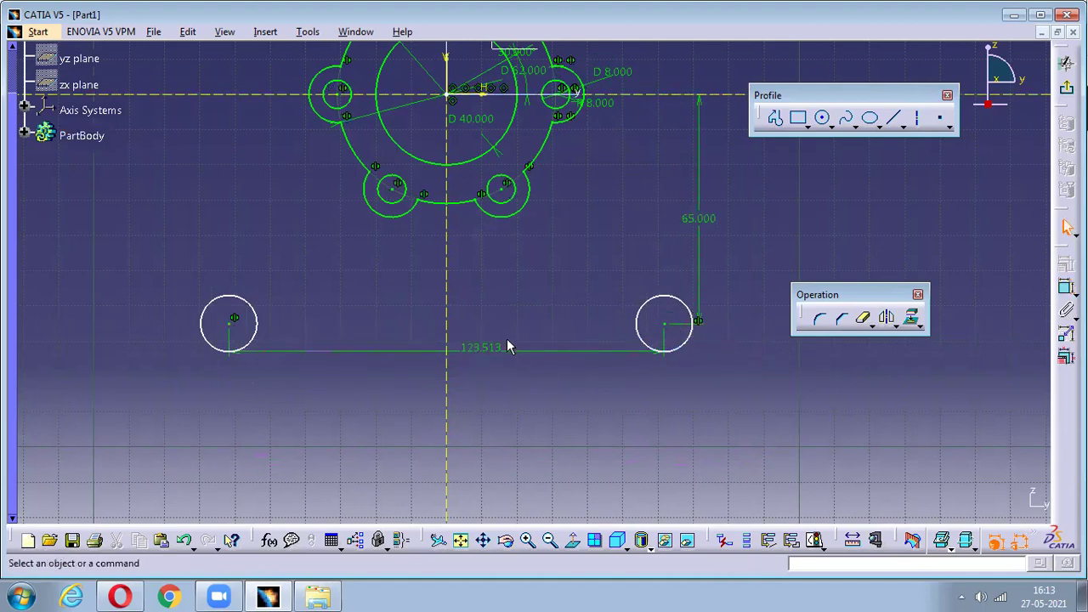
Set the existing centre-to-centre dimension of the two lower circles back to 110 mm.
double_click(507, 346)
text(110)
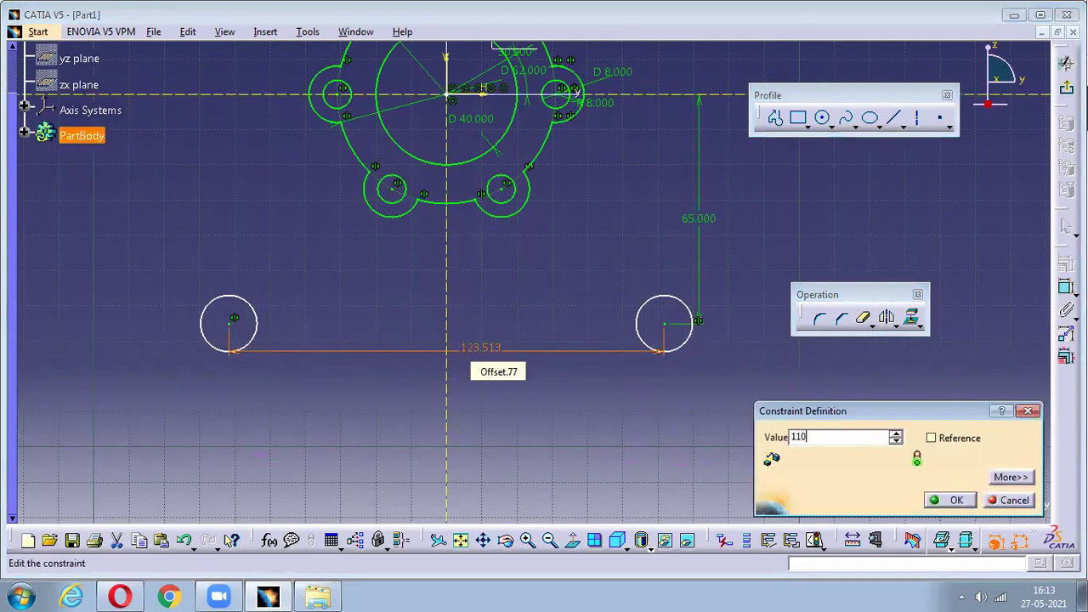
key(Return)
click(889, 420)
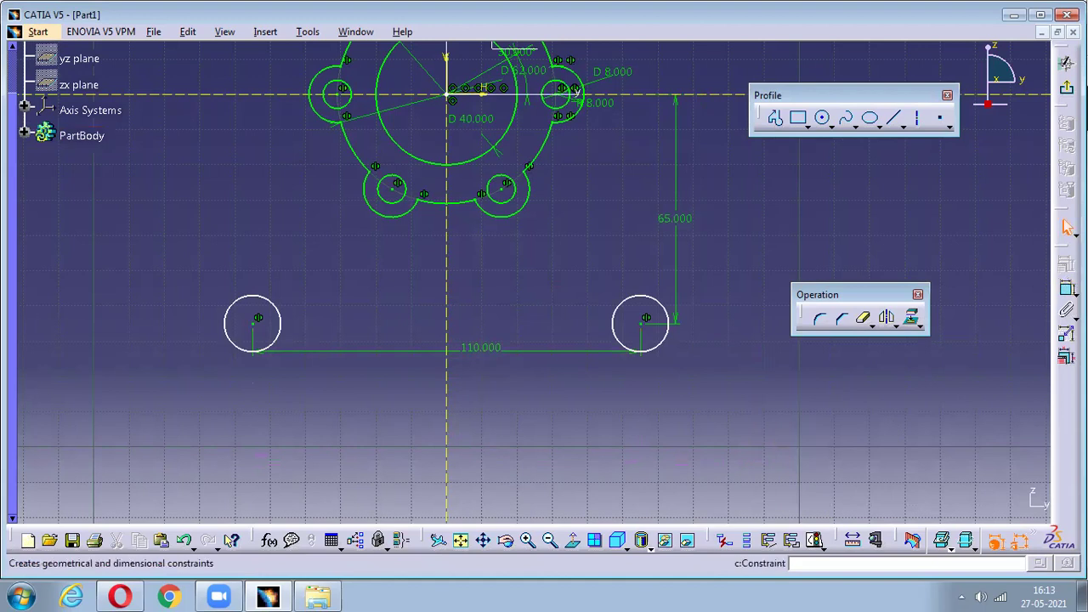
Dimension the lower-right circle, switch the dimension to Diameter and set it to 20 mm.
click(666, 339)
click(695, 361)
double_click(699, 358)
click(861, 457)
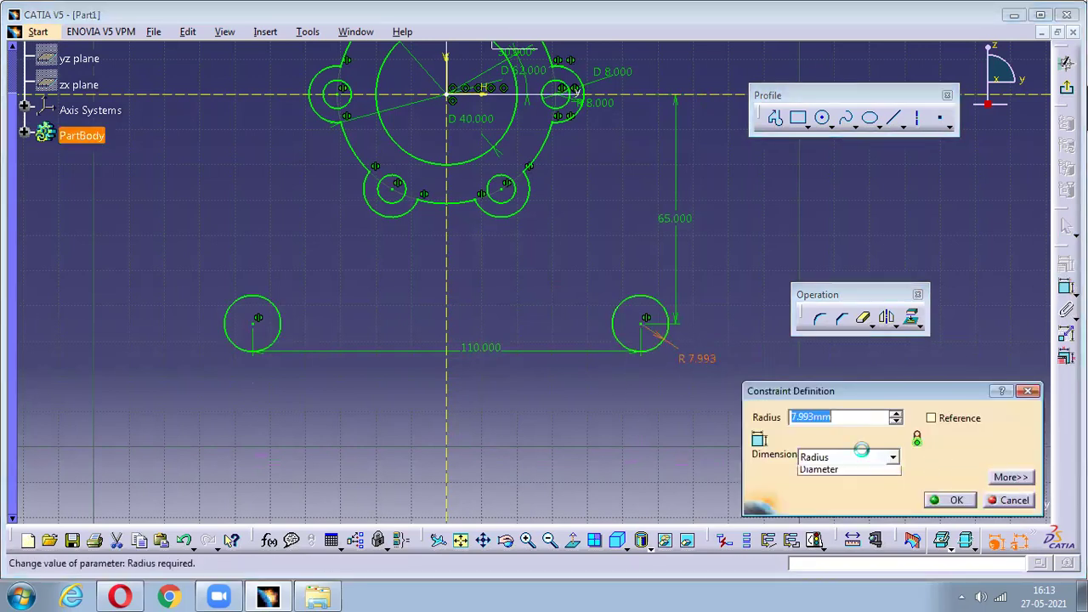
click(845, 484)
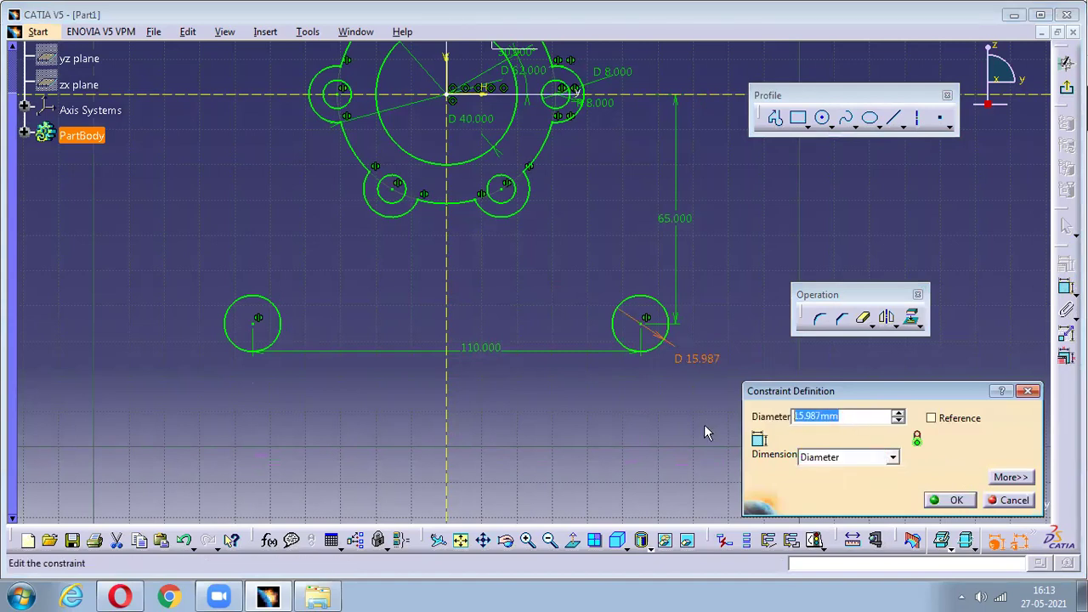
text(20)
key(Return)
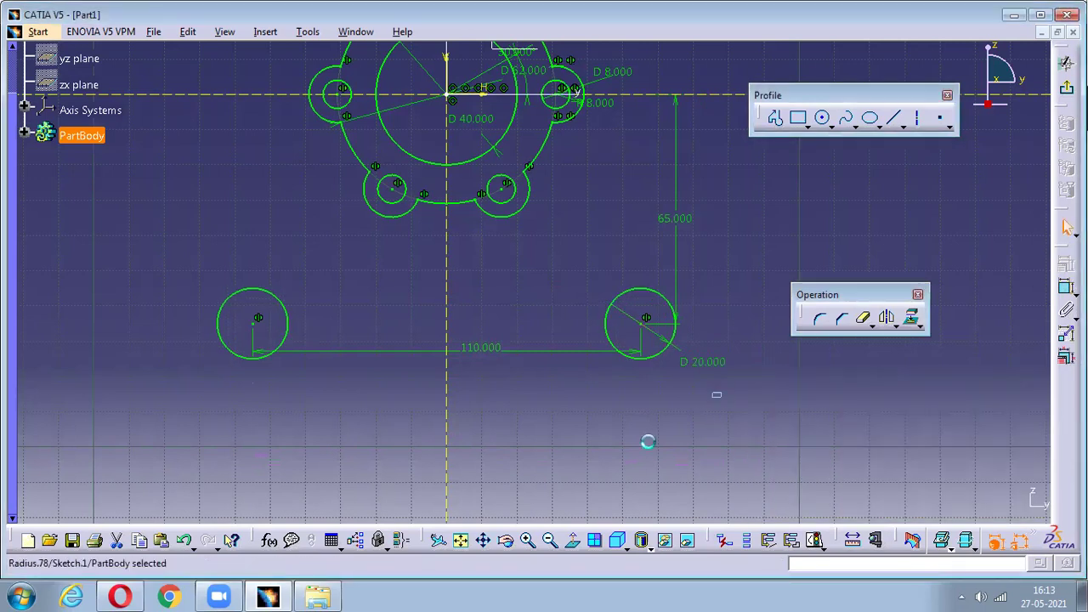
Check the lower holes' centre arc in drawing 11 in Opera, return to CATIA and show the Sketch tools toolbar.
click(119, 596)
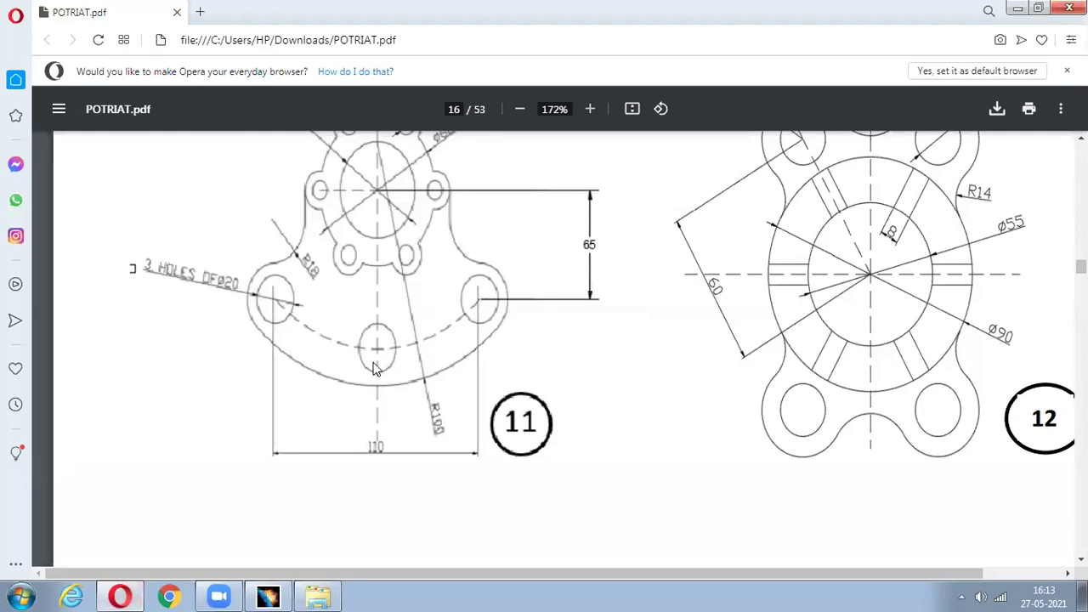
click(268, 595)
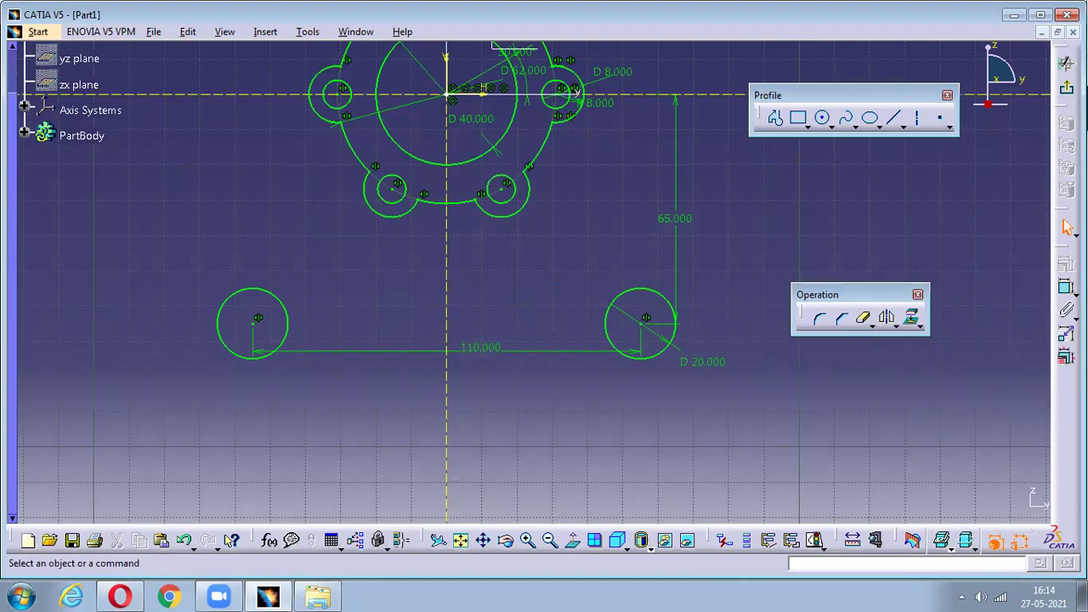
right_click(1062, 399)
click(1030, 466)
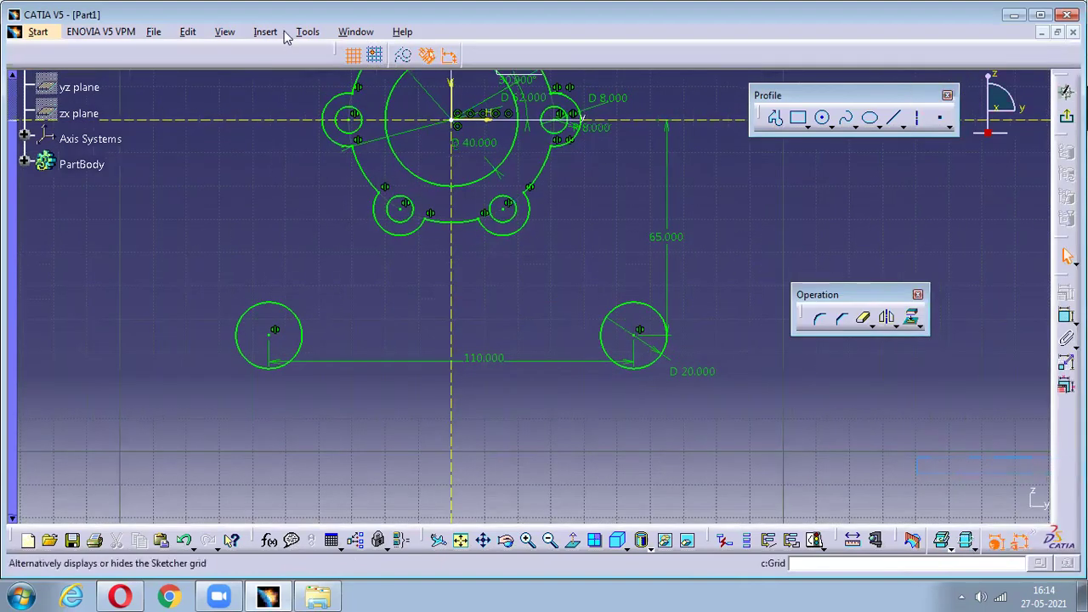
Draw a construction arc centred on the origin from the lower-left circle's centre to the lower-right circle's centre.
click(402, 55)
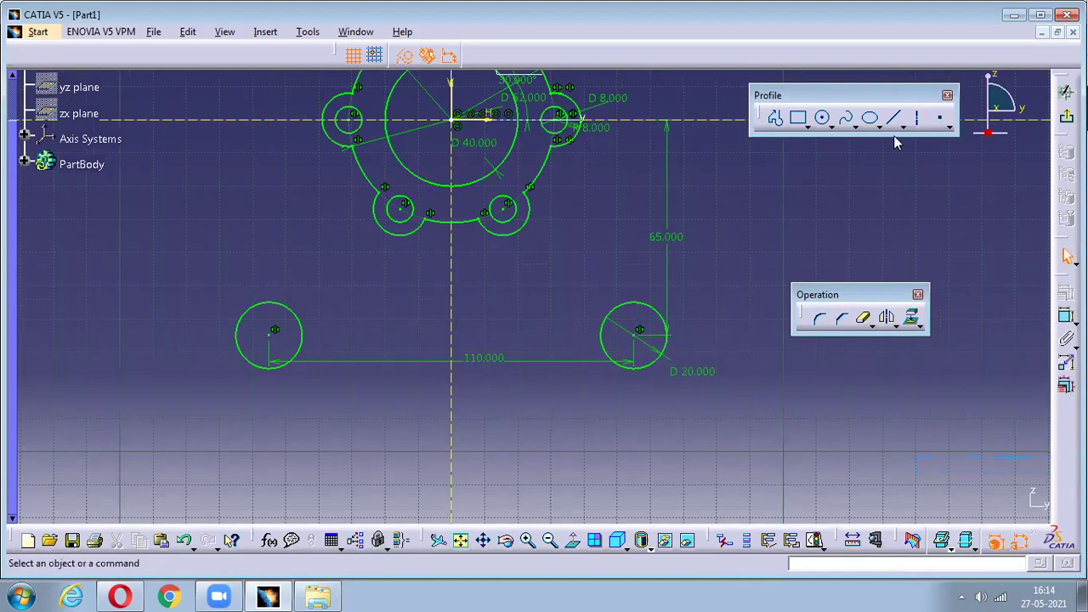
click(832, 127)
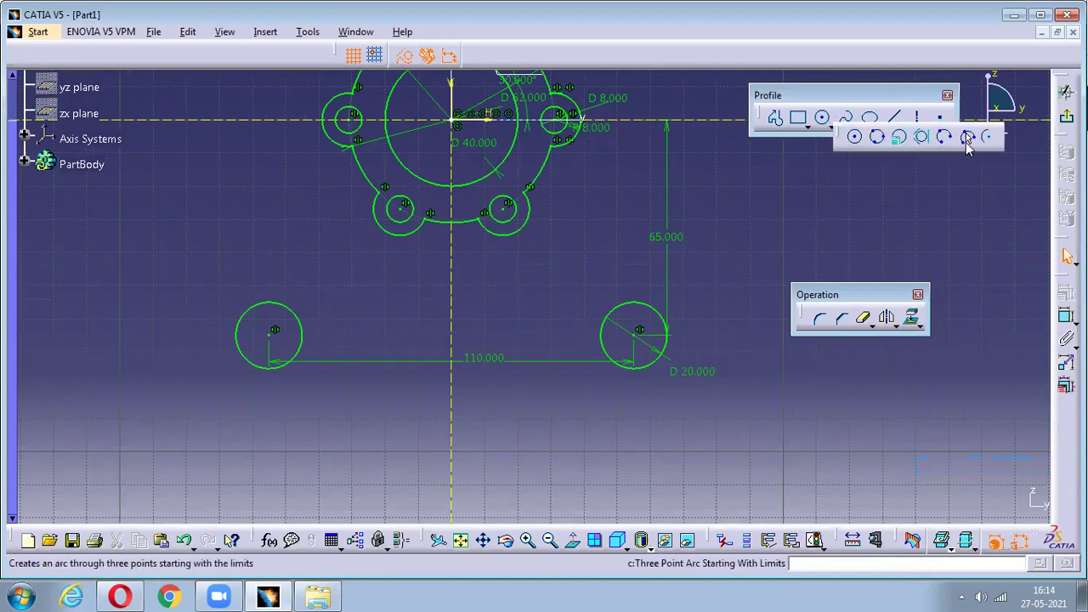
click(986, 137)
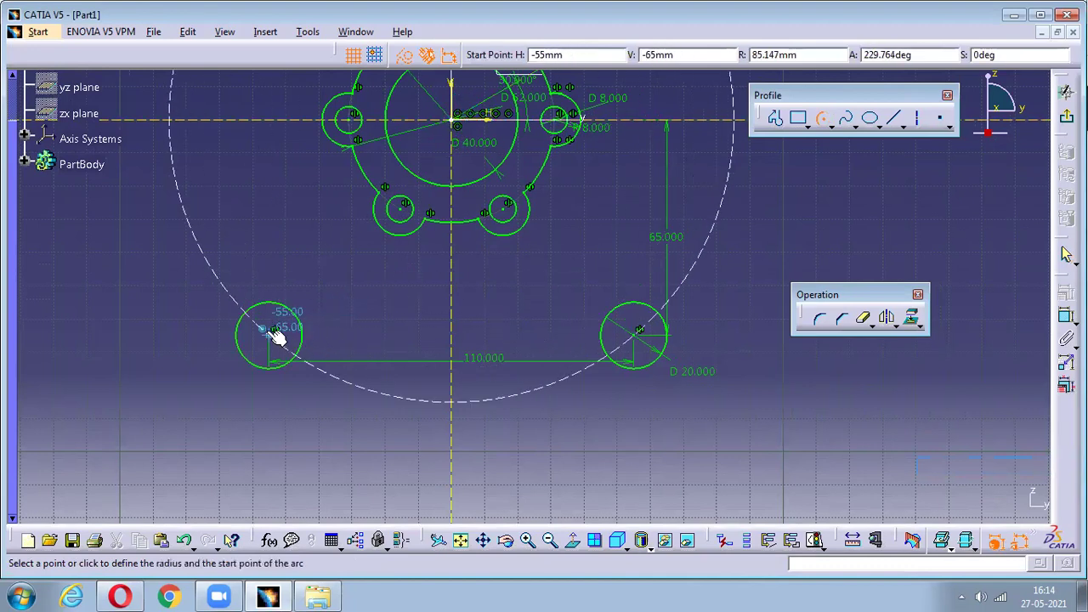
click(273, 331)
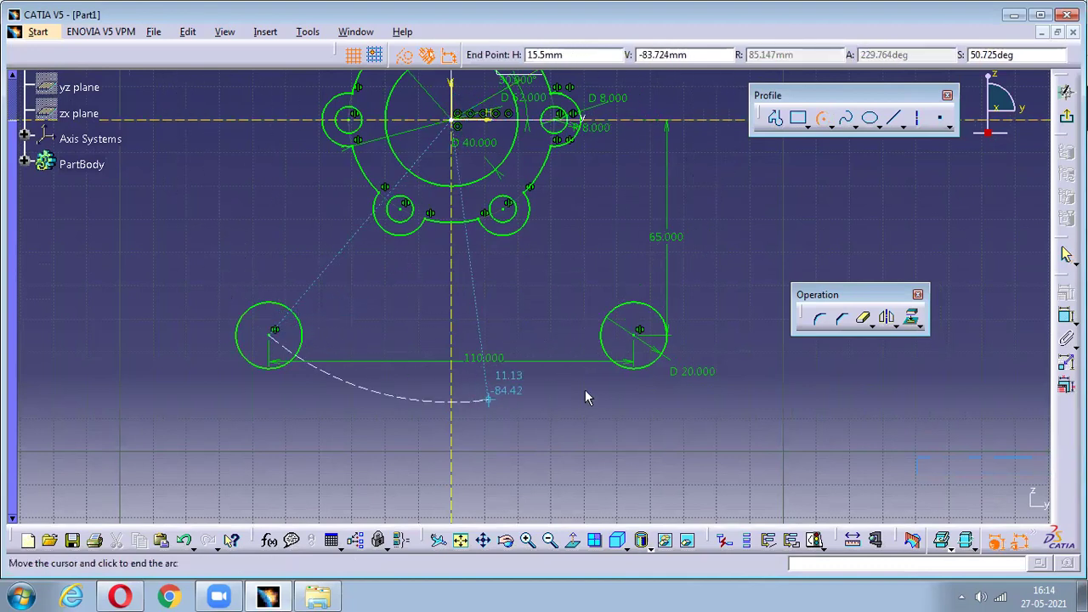
click(640, 333)
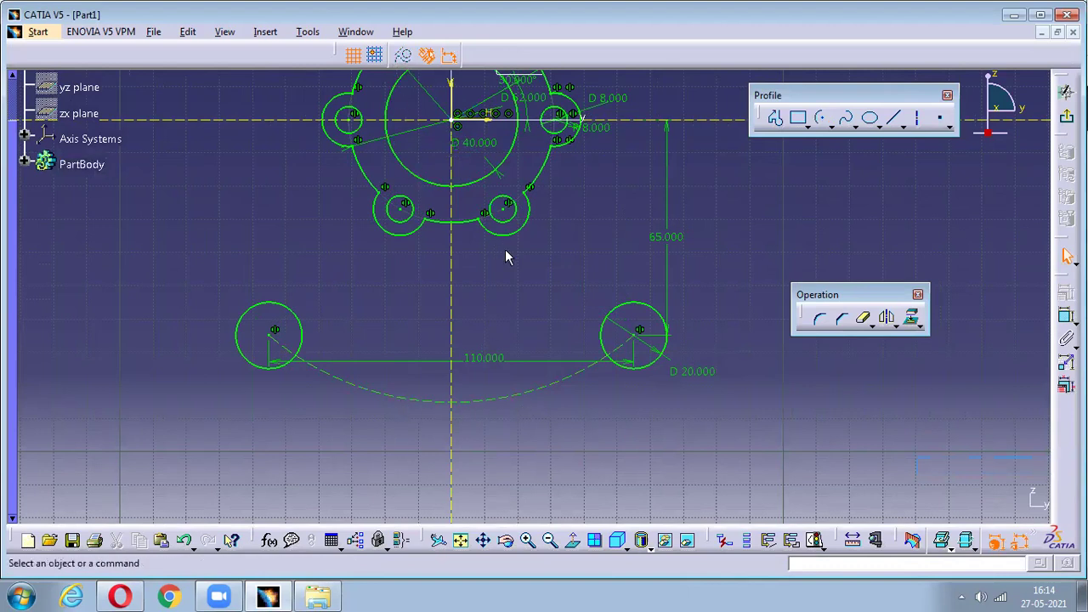
Draw a standard circle centred where the construction arc crosses the vertical axis.
click(830, 124)
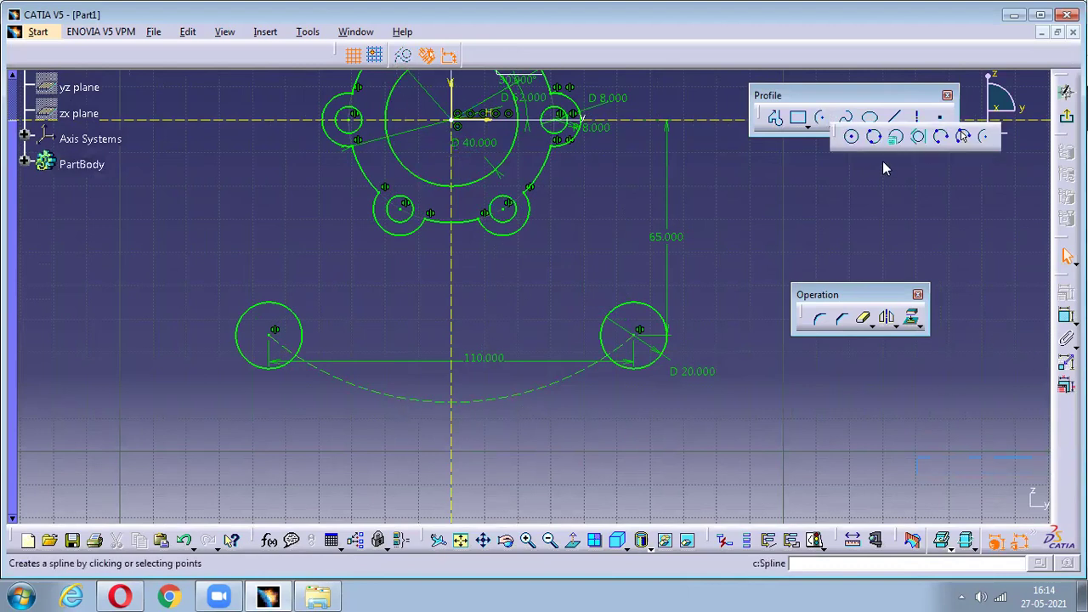
click(851, 136)
click(459, 406)
click(478, 416)
Dimension the new middle circle and set its diameter to 200 mm.
click(1065, 316)
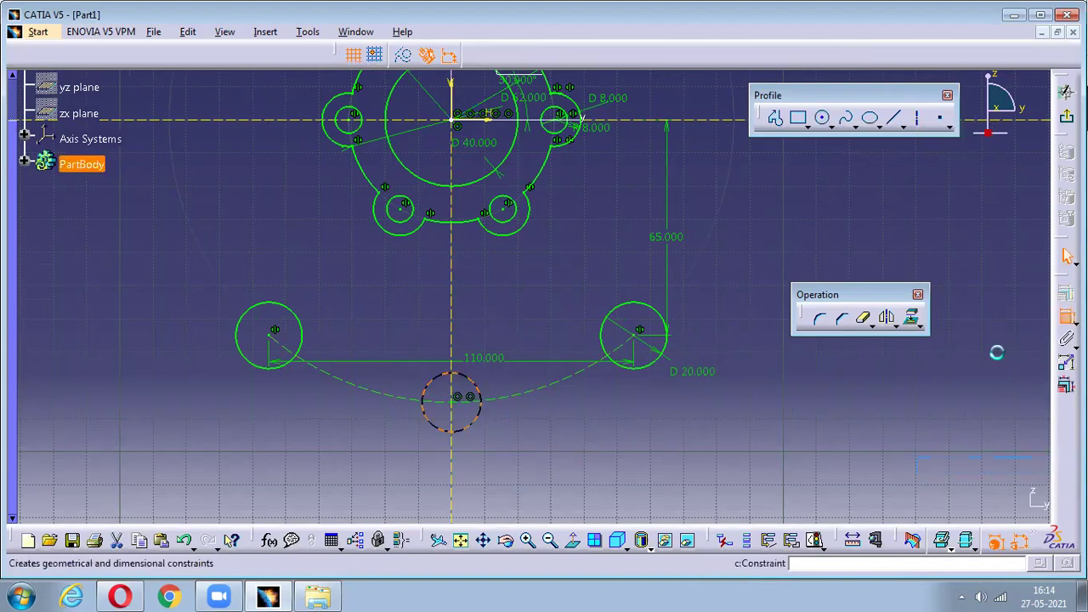
double_click(603, 441)
text(200)
key(Return)
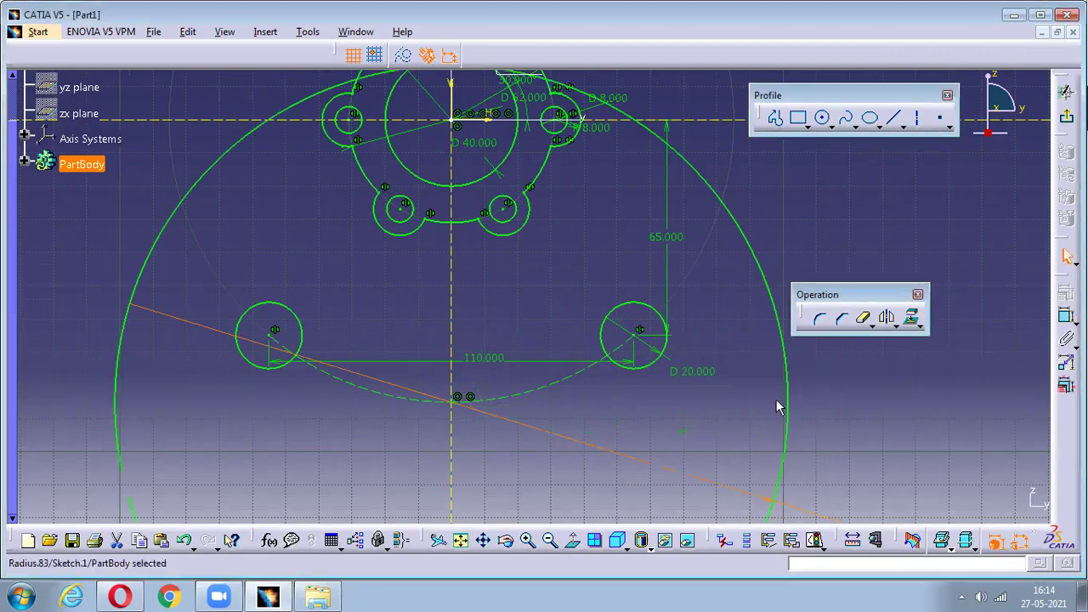
Correct the middle circle's diameter to 20 mm.
middle_drag(776, 406, 707, 310)
double_click(838, 440)
text(20)
key(Return)
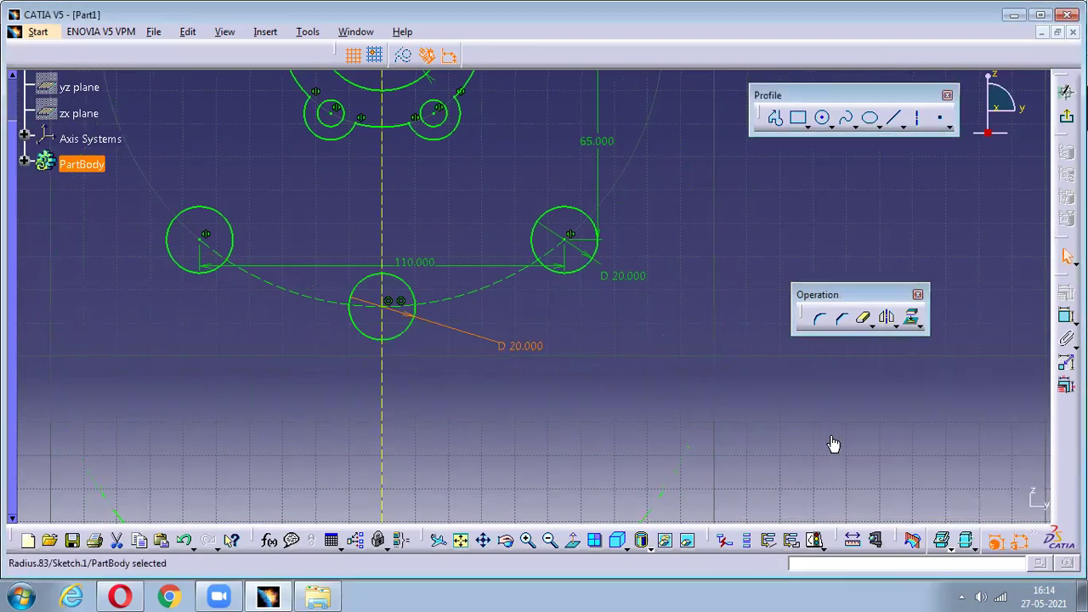
click(746, 362)
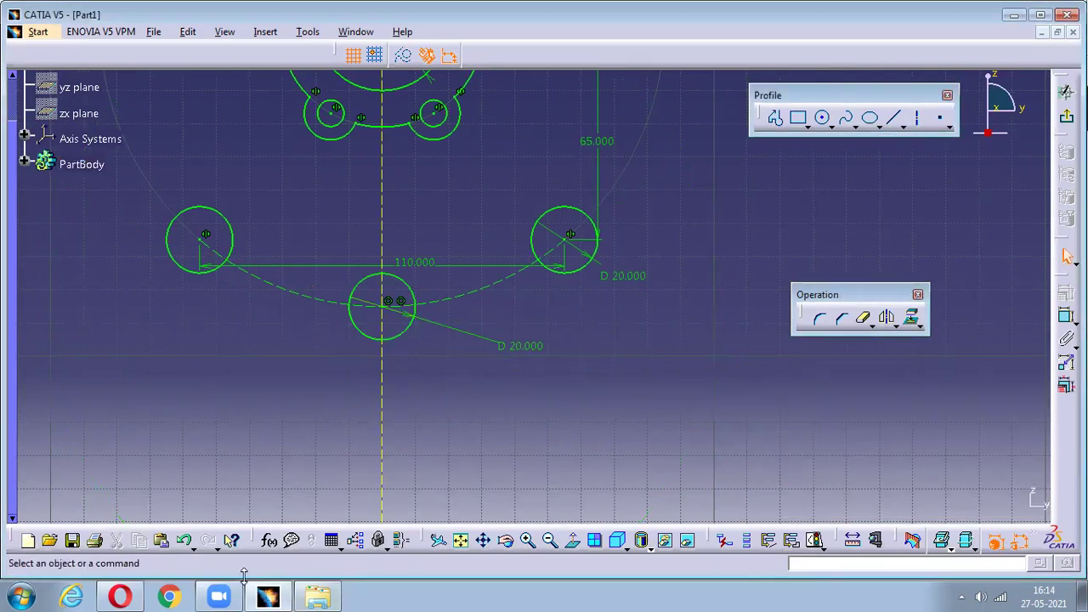
Check drawing 11's outer contour, return to CATIA and draw a circle about 37 mm in diameter concentric with the lower-right hole.
click(121, 596)
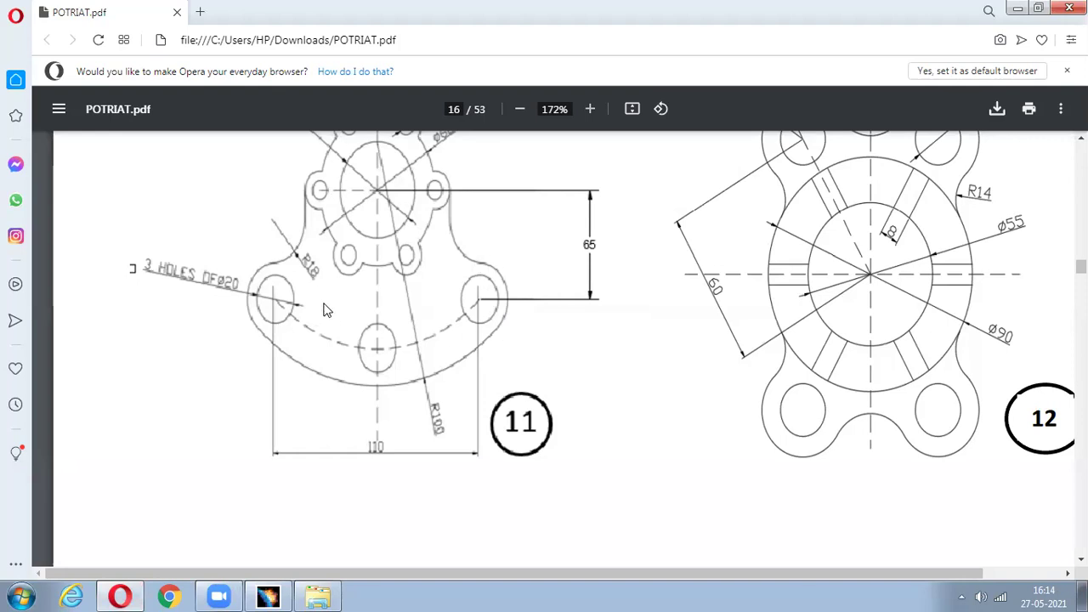
click(268, 596)
click(821, 119)
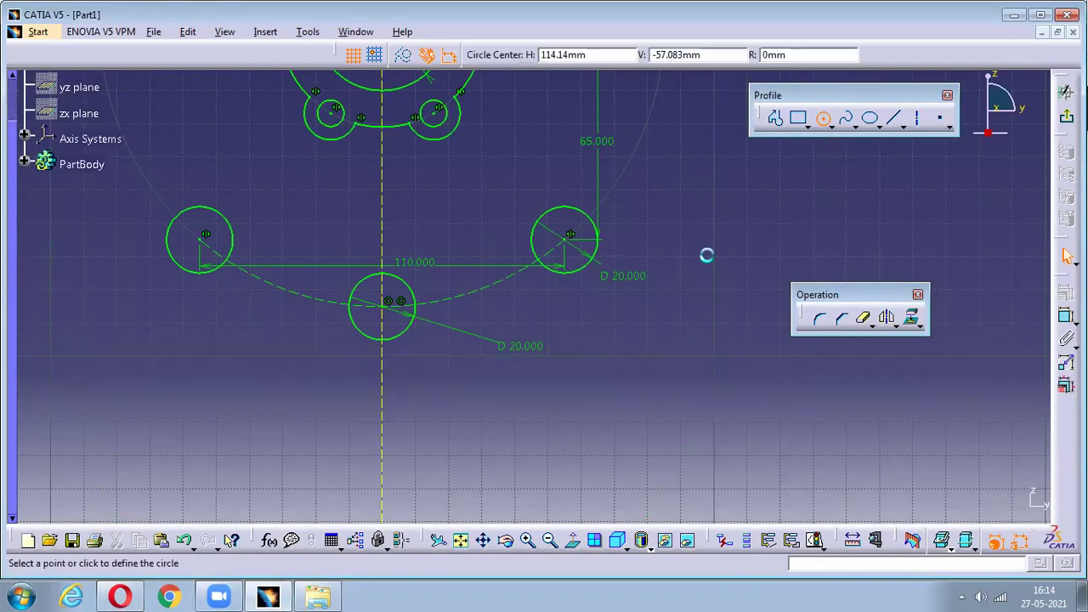
click(566, 235)
click(600, 289)
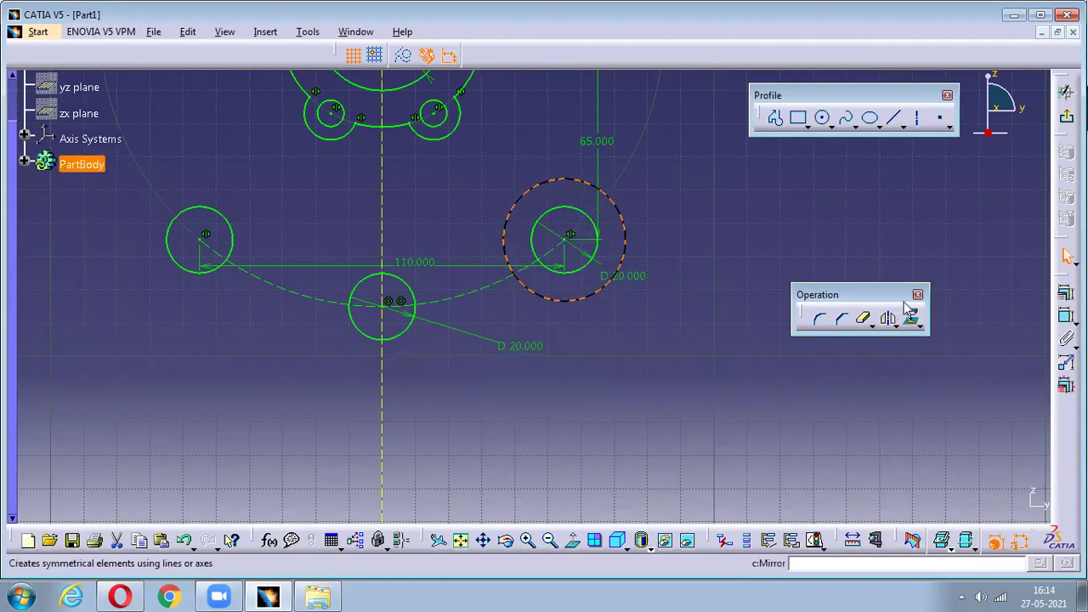
Dimension the outer circle around the lower-right hole, switch the dimension to Radius and set it to 15 mm.
click(1066, 316)
click(778, 236)
double_click(768, 226)
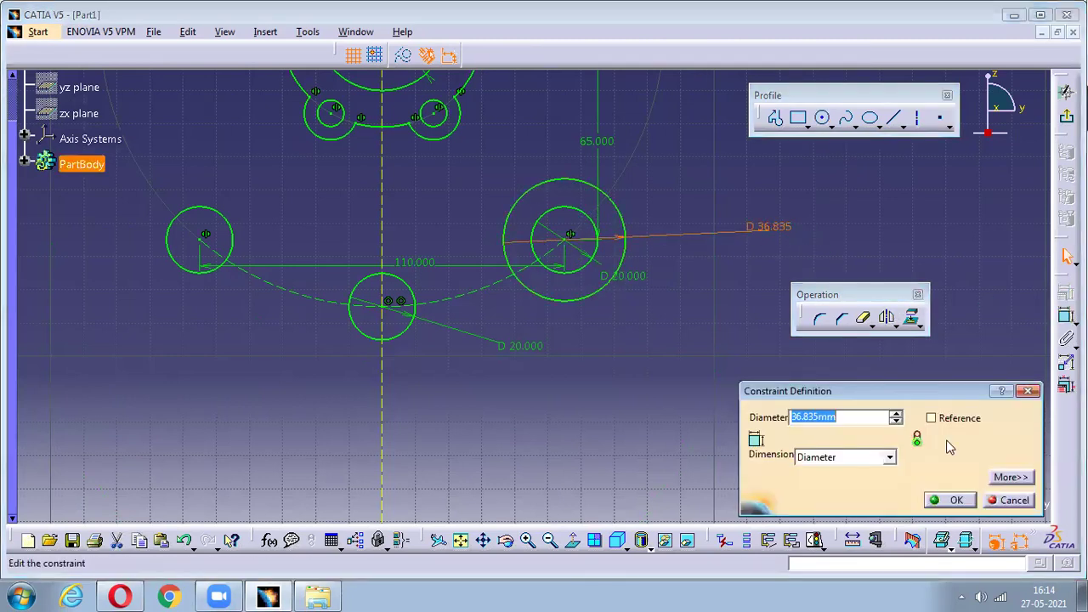
click(889, 457)
click(844, 473)
drag(837, 416, 735, 415)
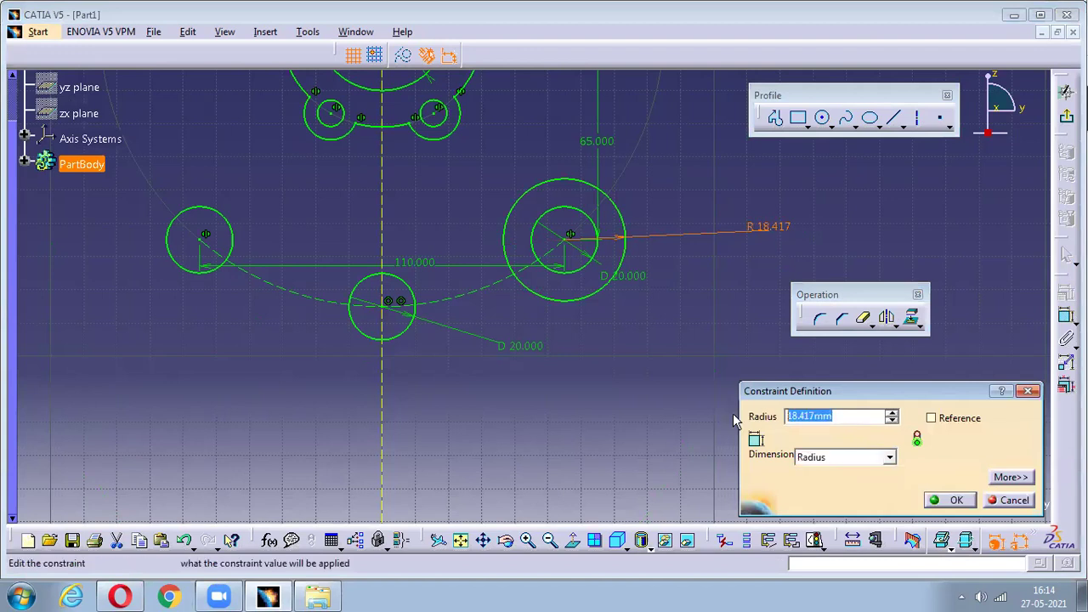
text(15)
key(Return)
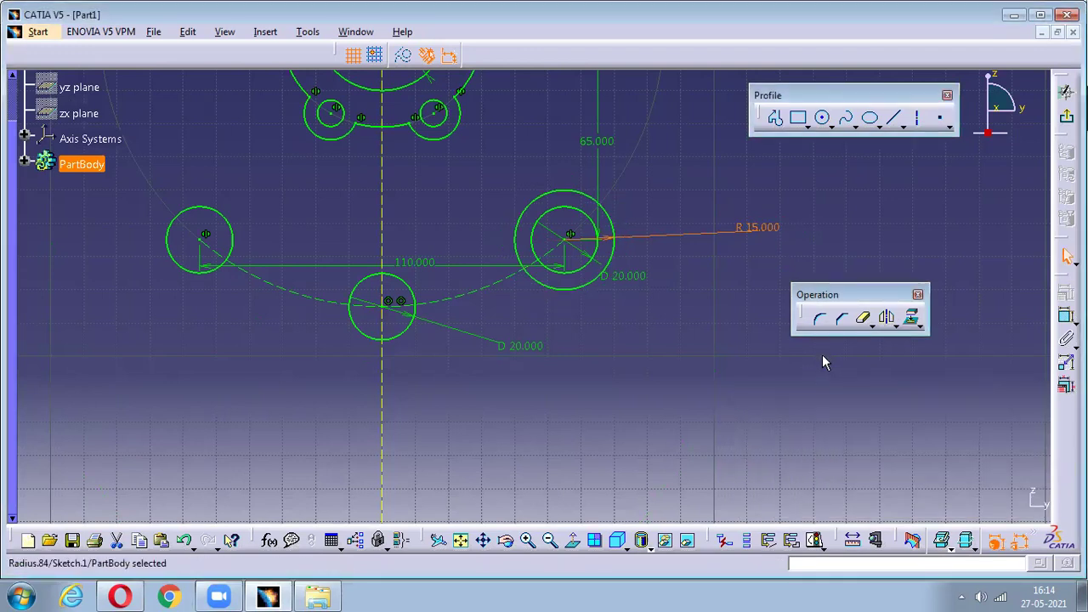
Mirror the 15 mm radius circle around the lower-right hole about the vertical axis.
click(584, 198)
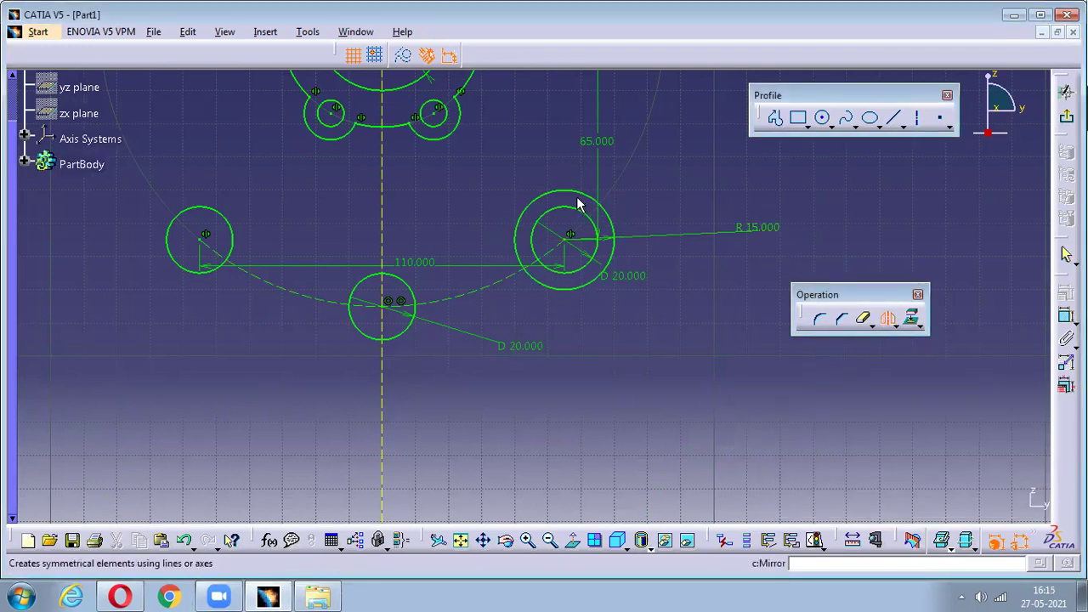
click(382, 194)
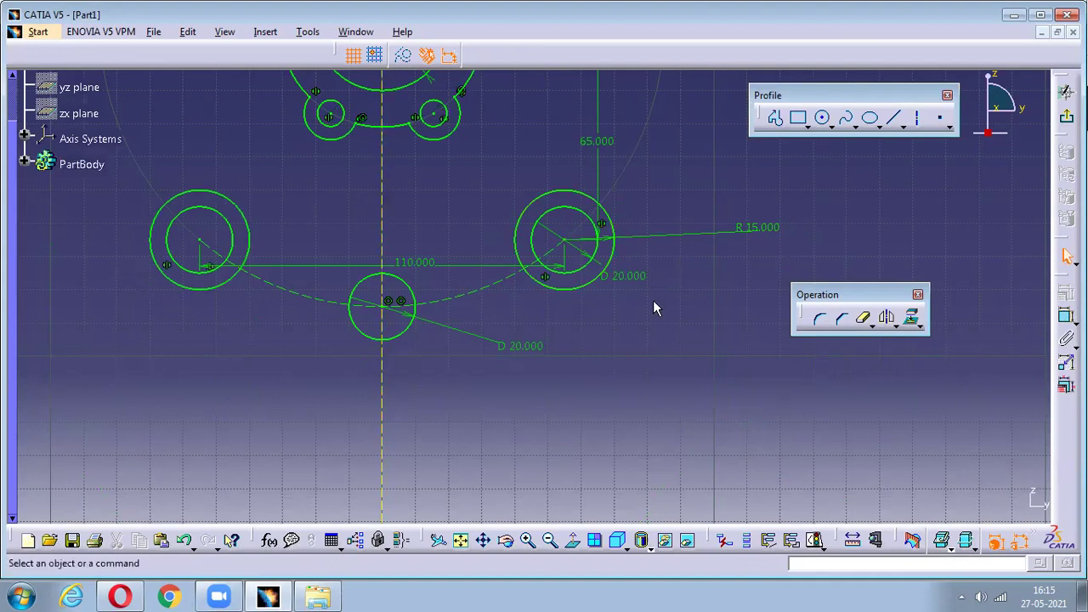
Draw an arc centred on the origin, about 111 mm in radius, sweeping below the three lower holes.
click(831, 127)
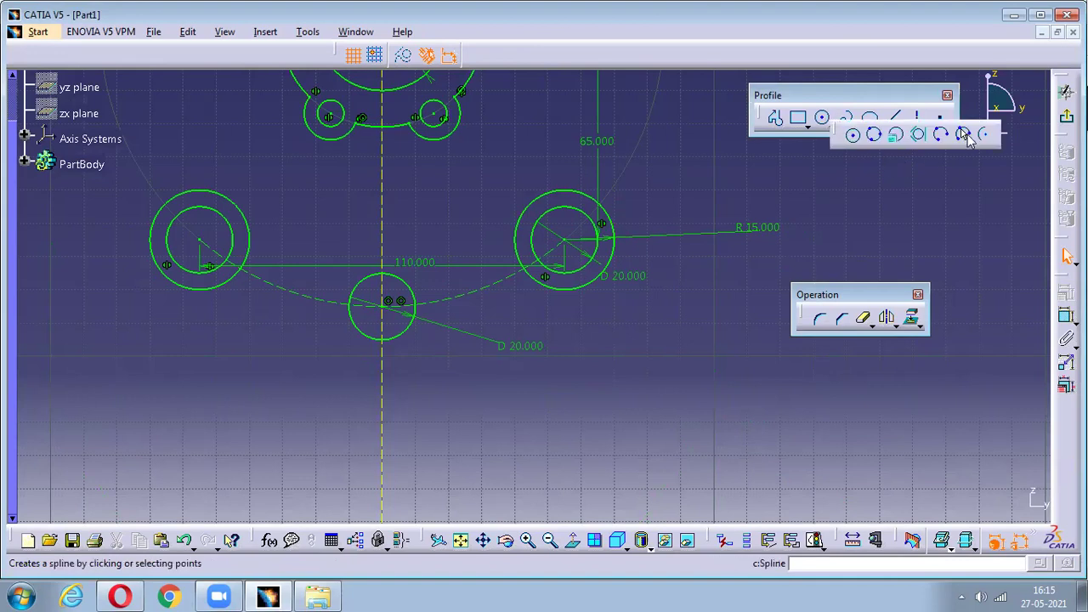
click(967, 138)
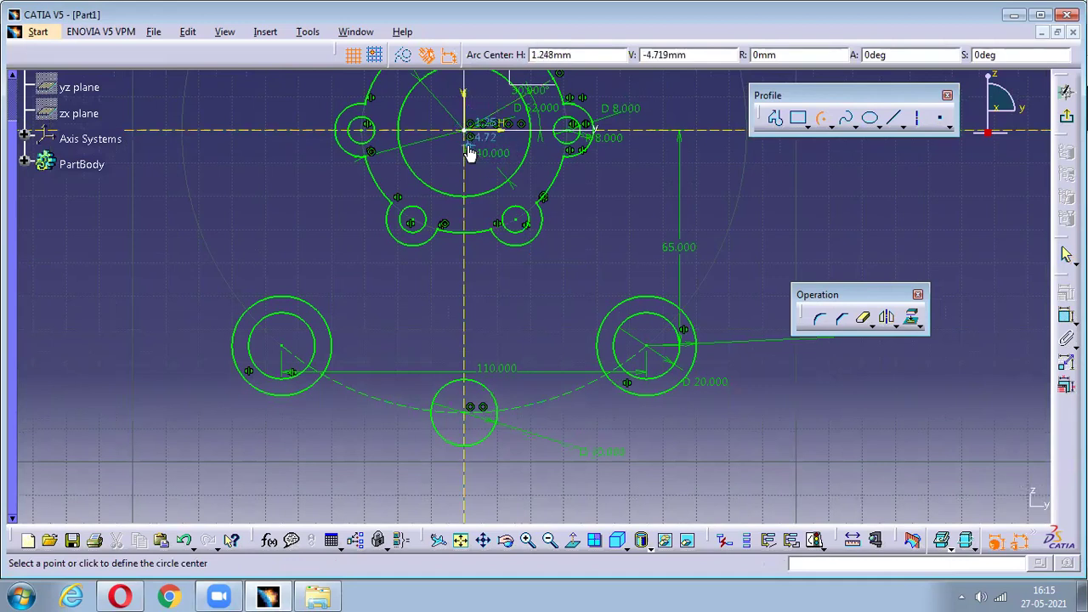
click(464, 129)
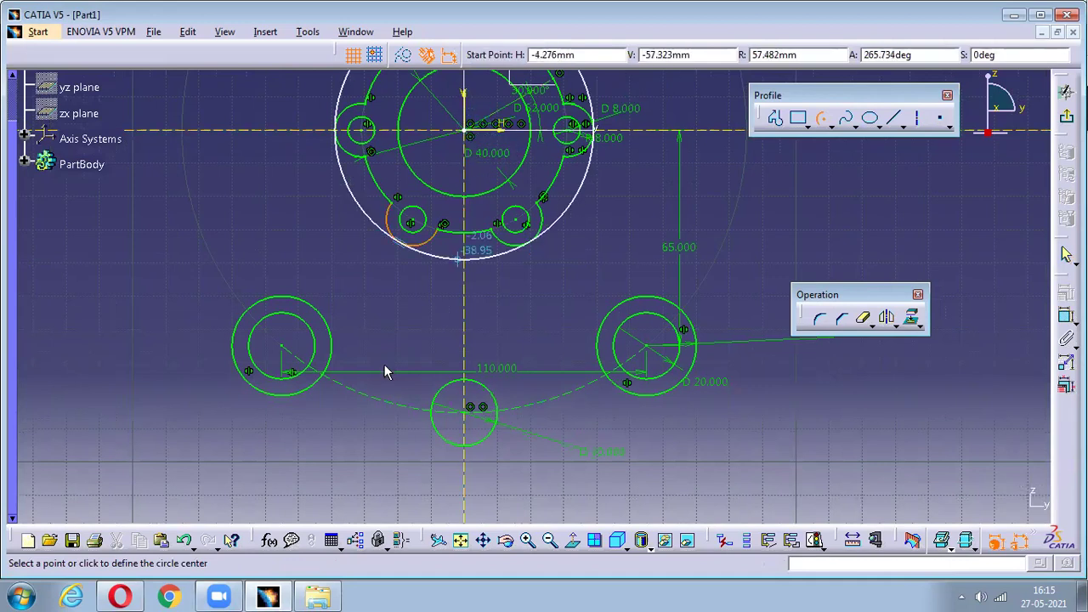
click(150, 323)
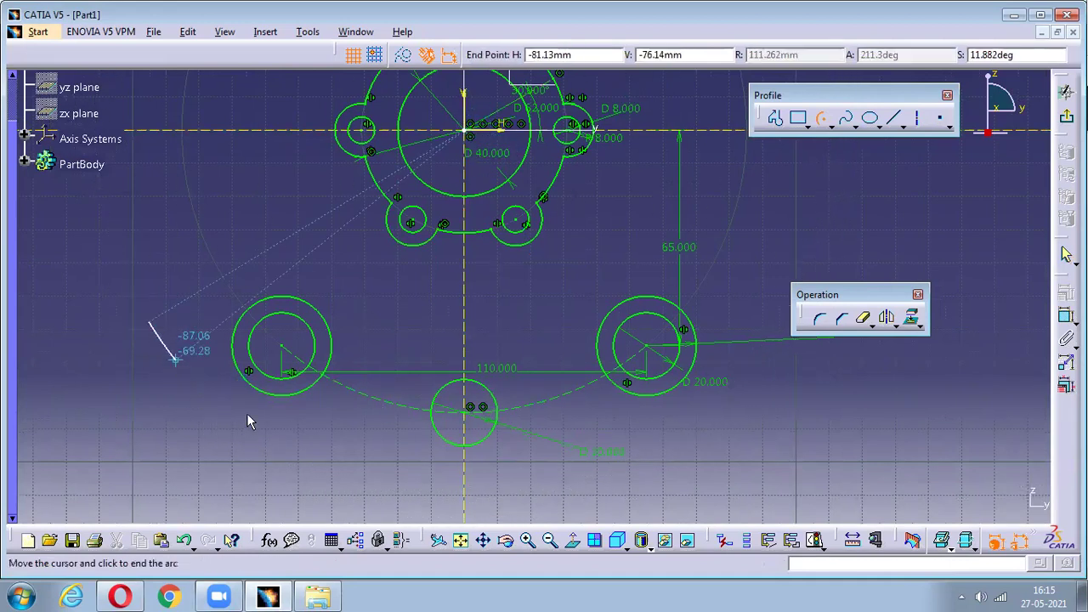
click(751, 319)
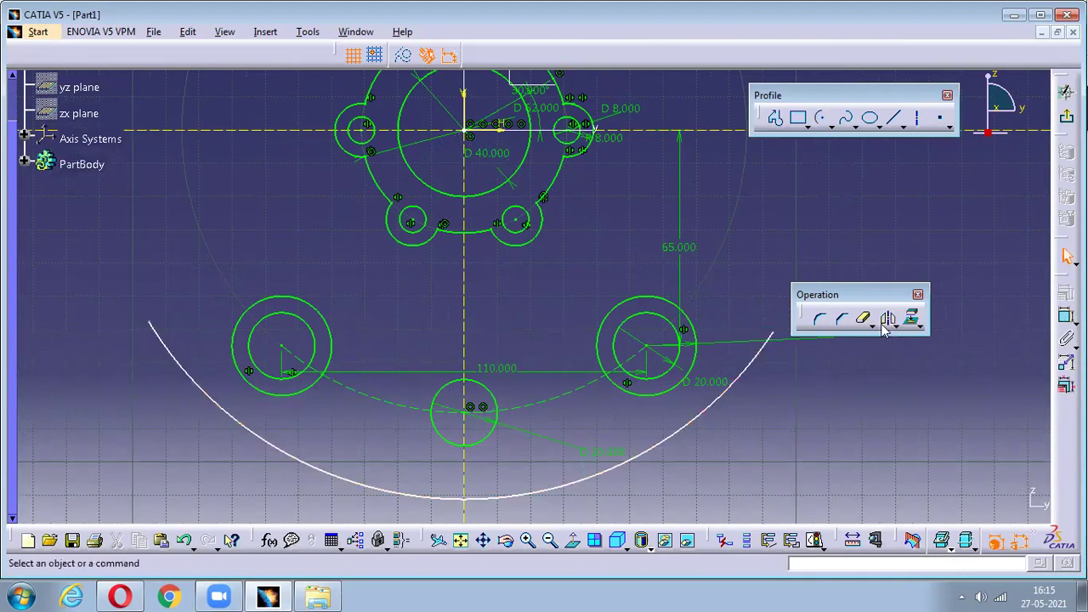
Constrain the large lower arc tangent to both the lower-right and lower-left outer circles.
click(1065, 316)
click(686, 369)
click(716, 407)
right_click(753, 244)
click(794, 397)
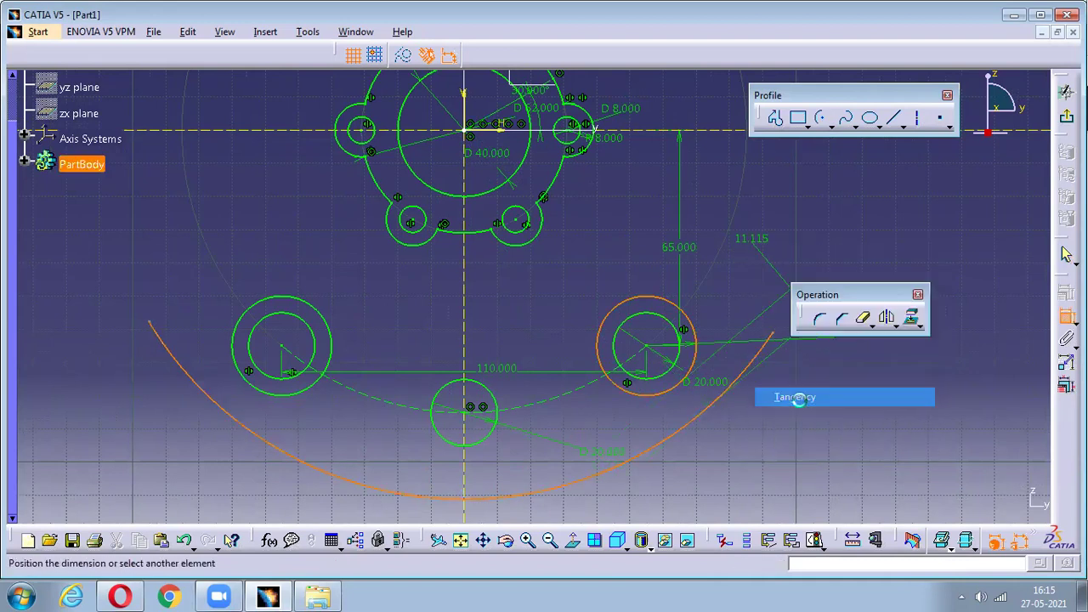
click(306, 396)
click(303, 420)
right_click(227, 215)
click(289, 355)
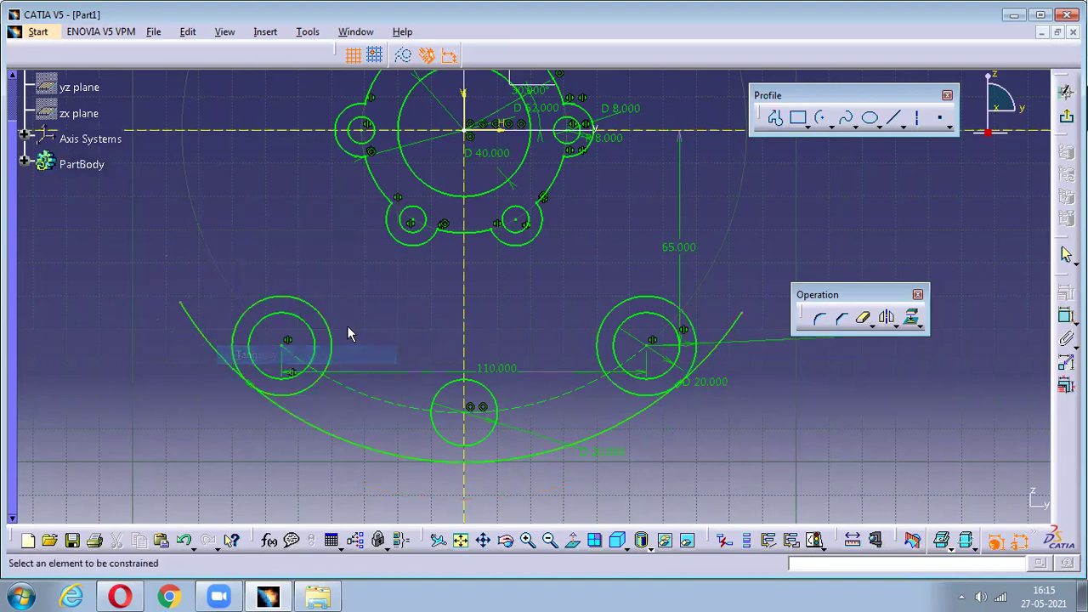
Quick Trim both ends of the large lower arc beyond its tangent points with the outer circles.
click(862, 319)
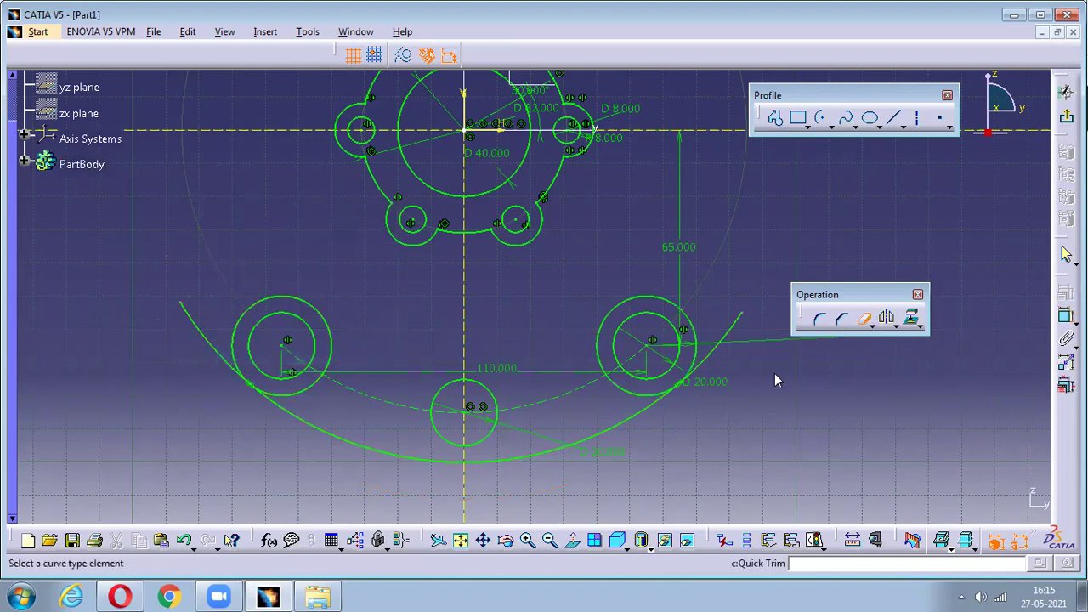
click(728, 334)
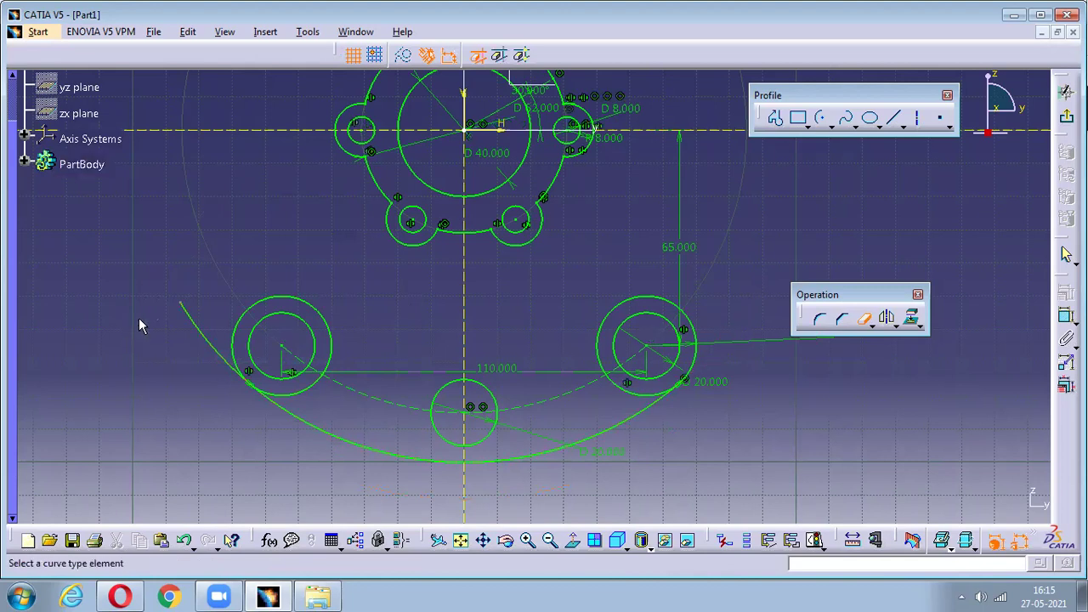
click(214, 340)
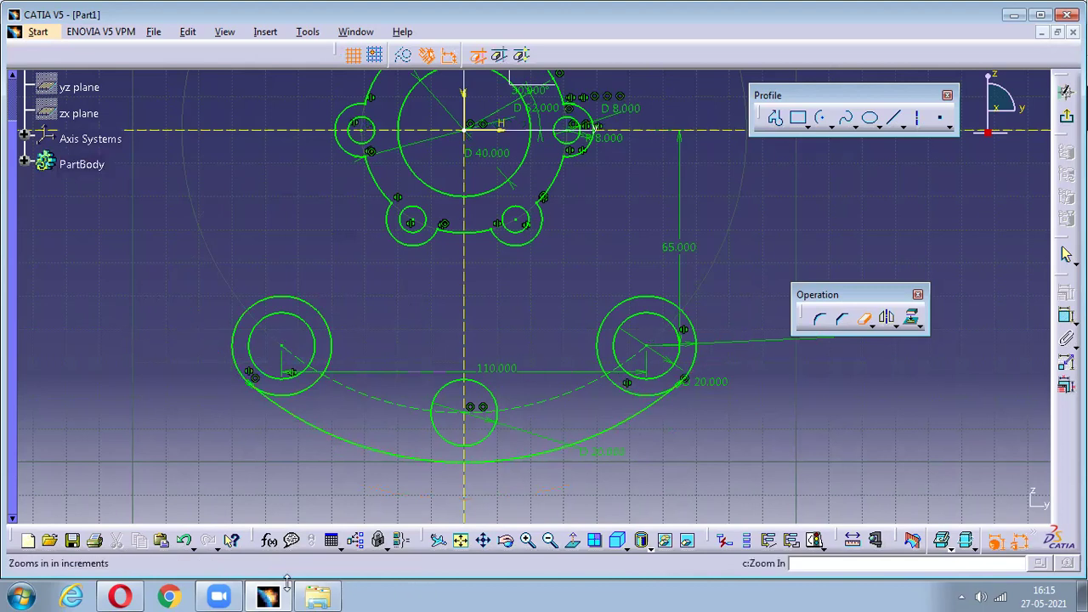
Check drawing 11's outer contour, return to CATIA and draw a vertical line about 62 mm long just left of the flange.
click(120, 597)
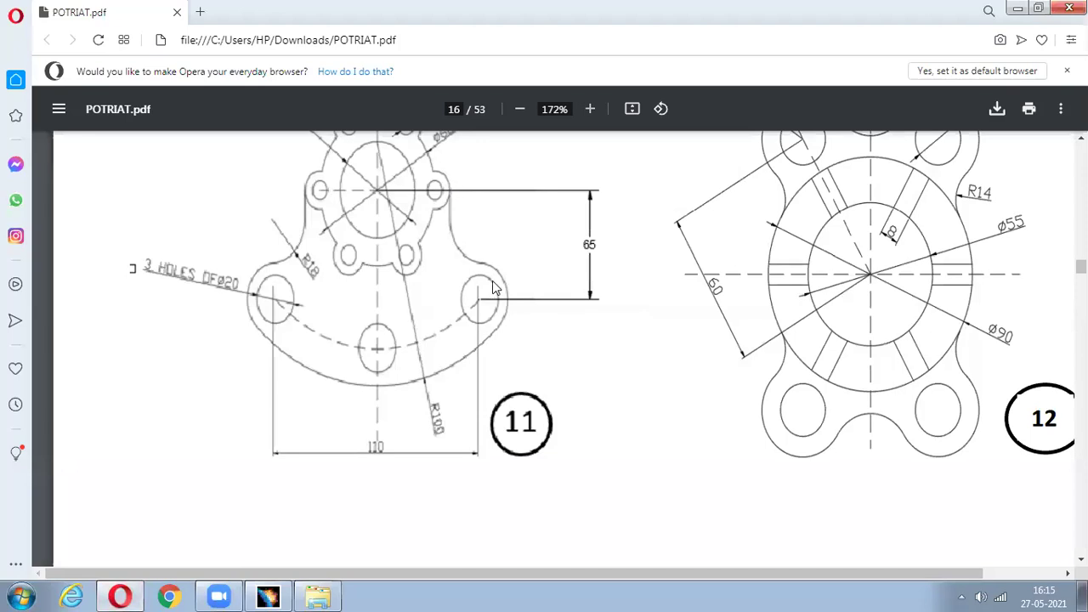
click(268, 597)
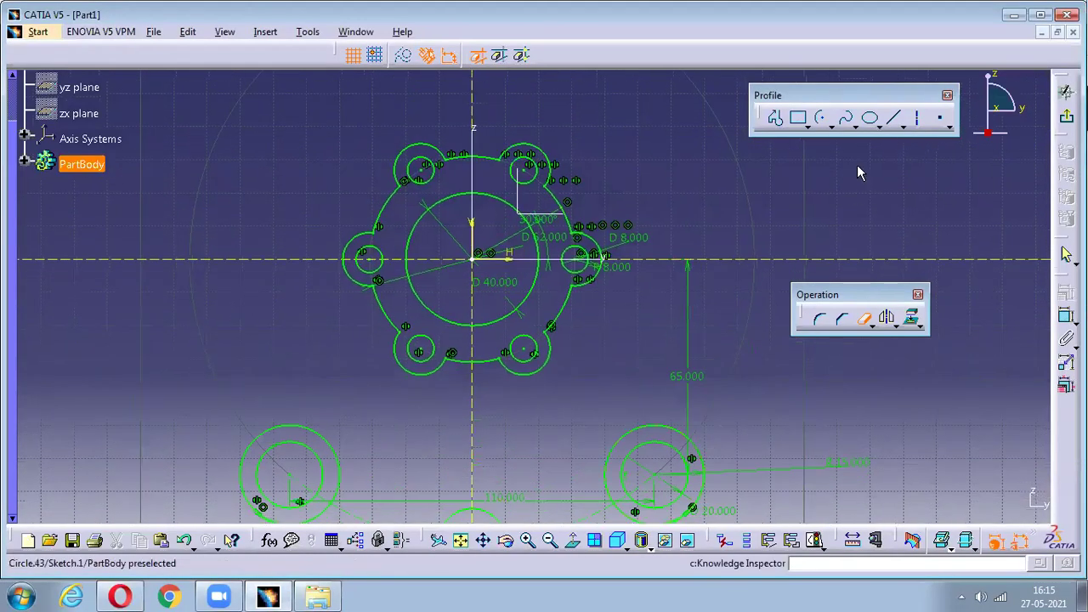
click(894, 117)
click(333, 181)
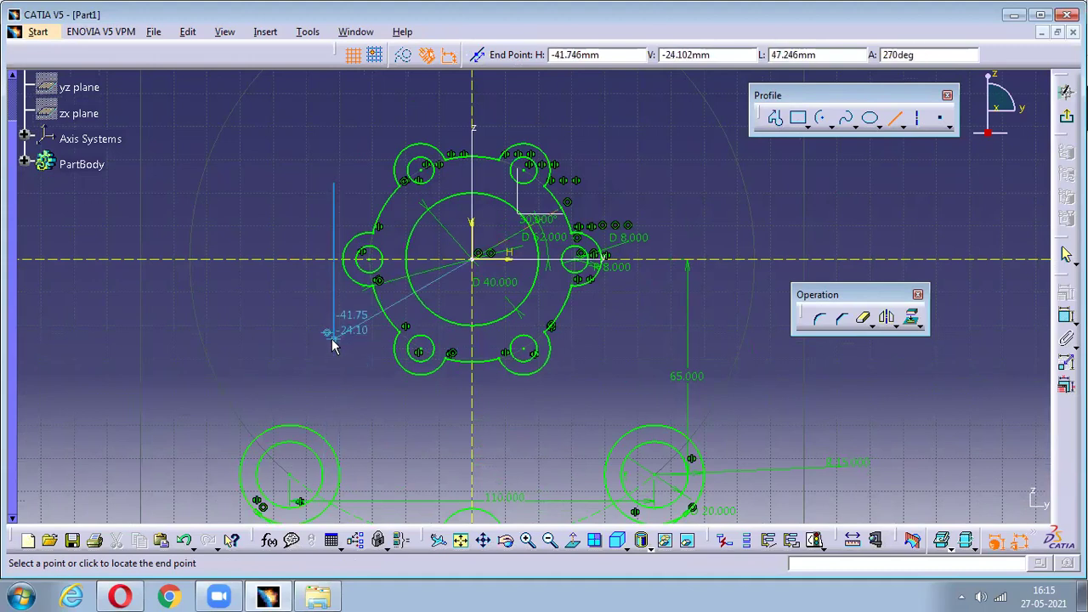
click(333, 391)
click(1057, 77)
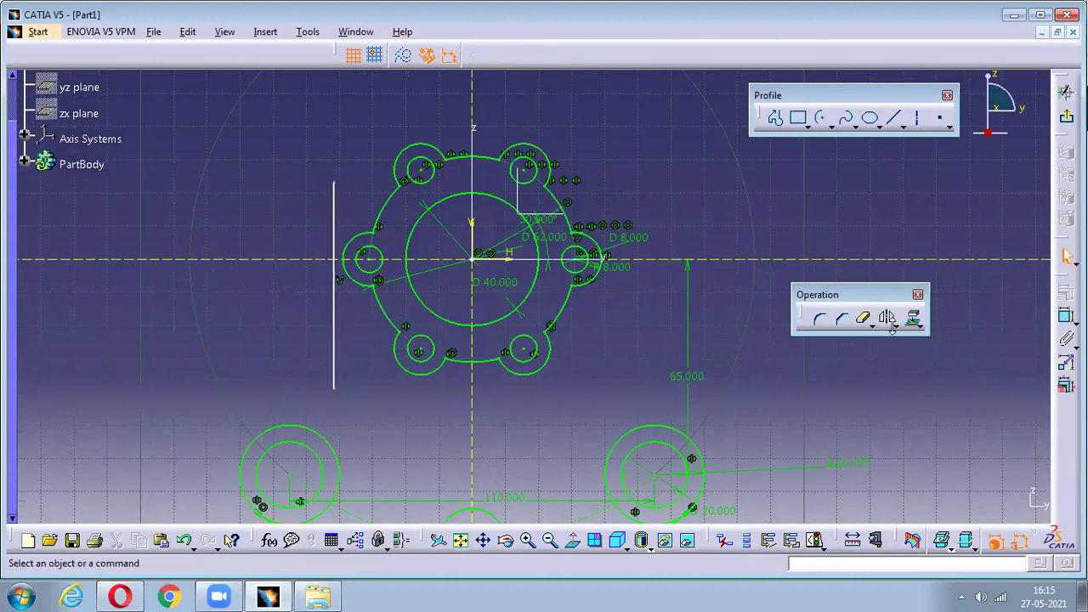
Constrain the vertical line tangent to the flange's left lobe.
click(1067, 316)
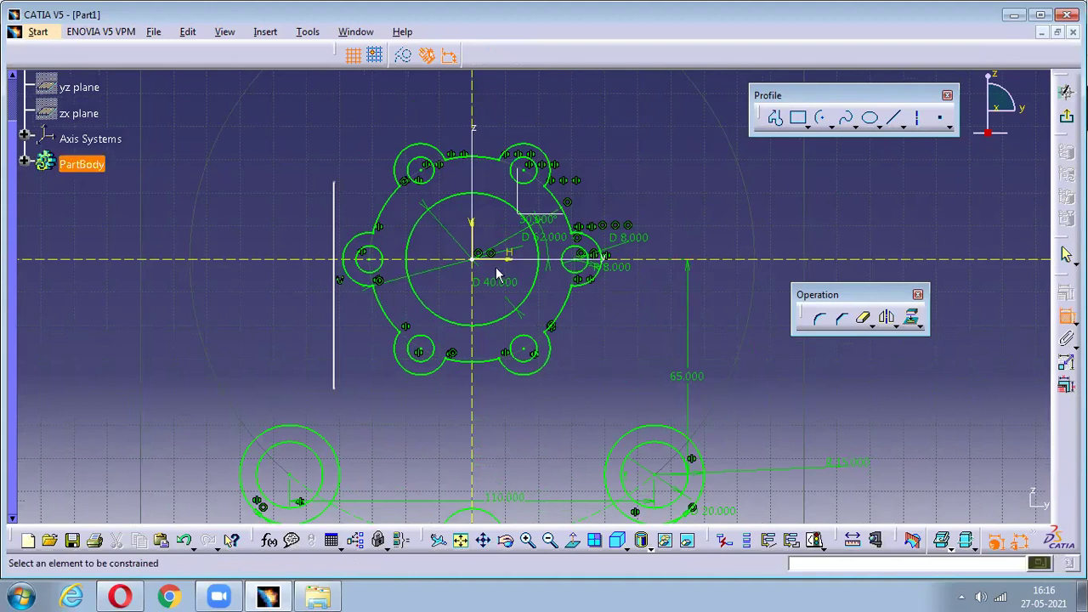
click(344, 222)
click(333, 204)
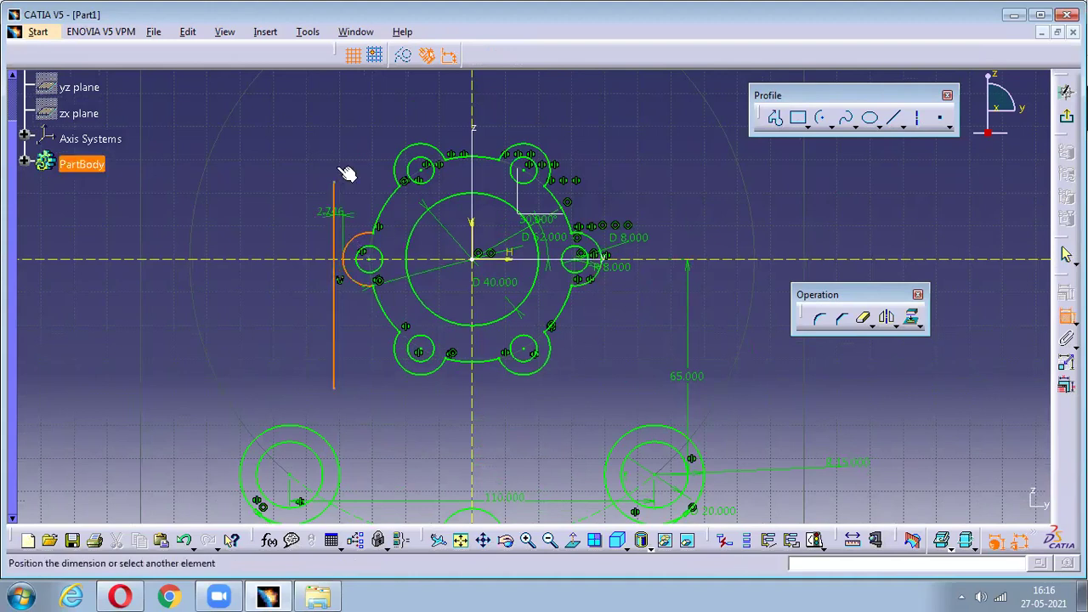
right_click(339, 91)
click(390, 165)
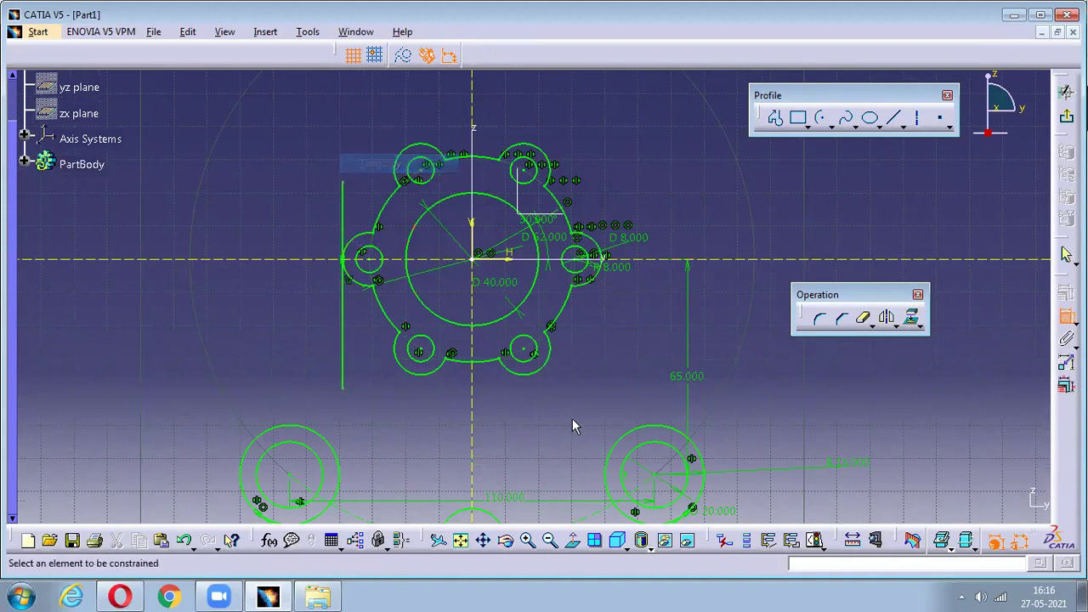
Extend the vertical line's lower end down to the level of the lower-left outer circle's top.
click(343, 384)
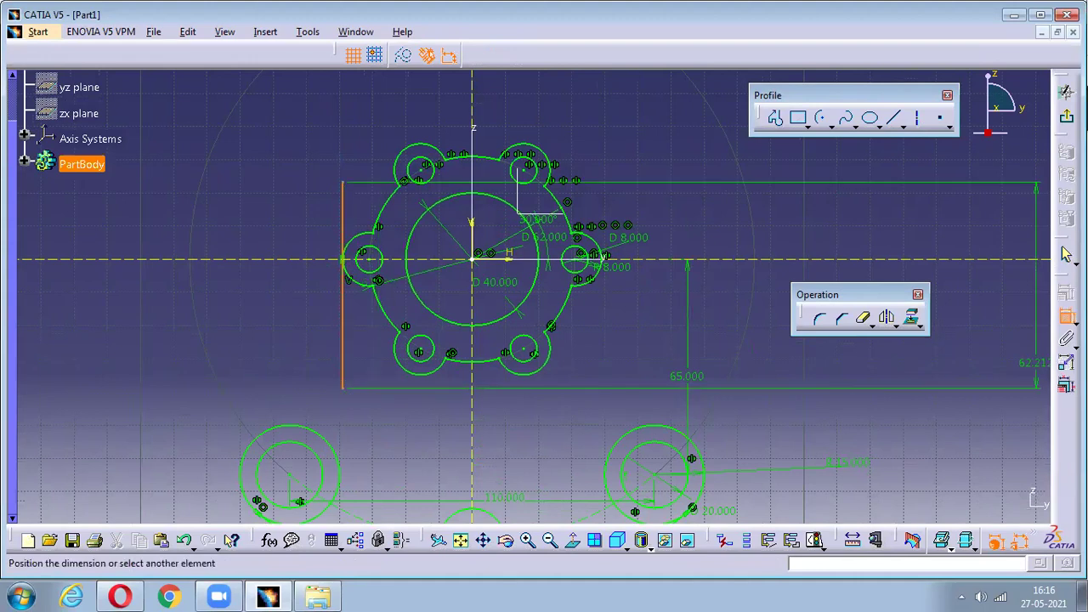
key(Escape)
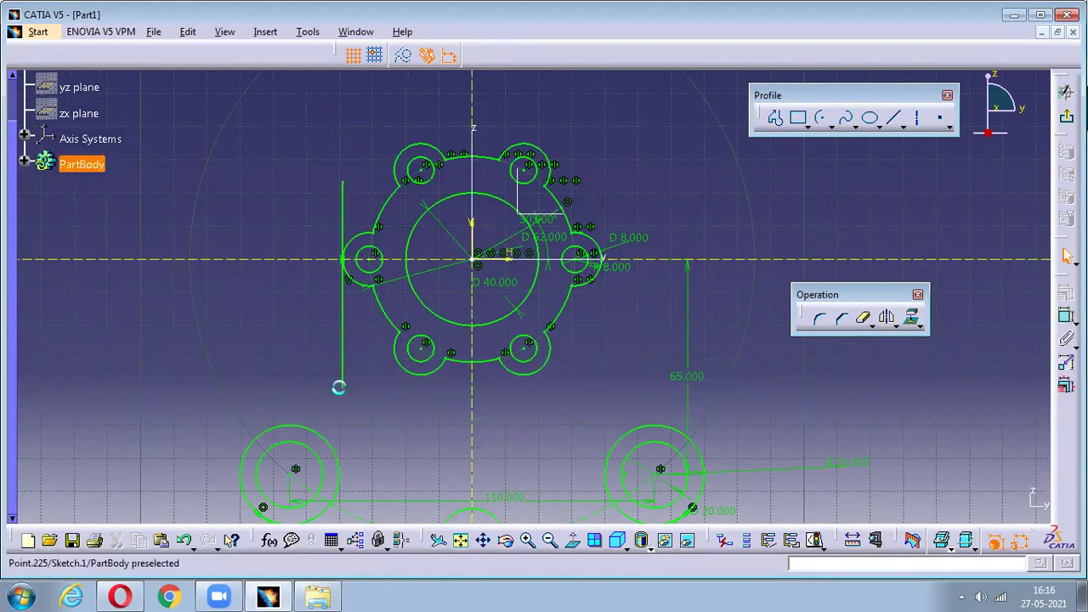
drag(342, 387, 343, 443)
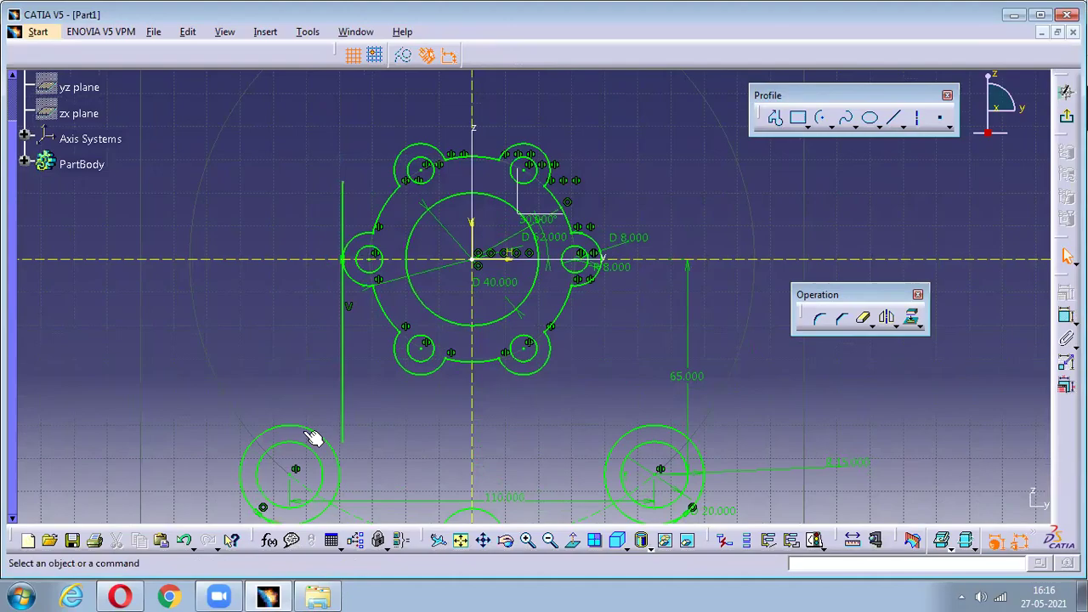
Check drawing 11's side fillet, return to CATIA, try a trimmed corner between the lower-left outer circle and vertical line, and undo it.
click(122, 596)
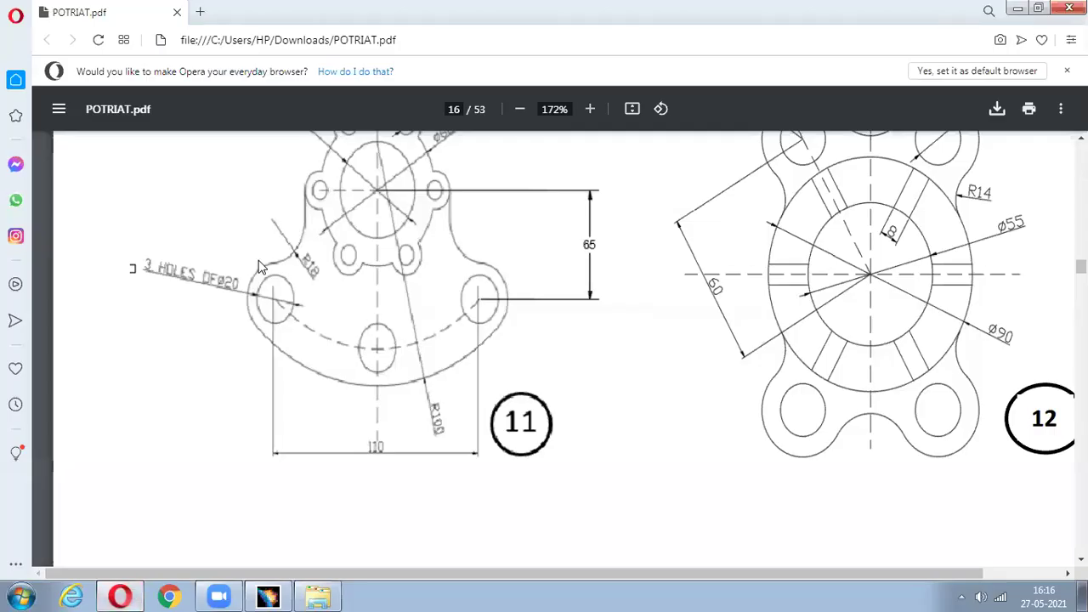
click(268, 596)
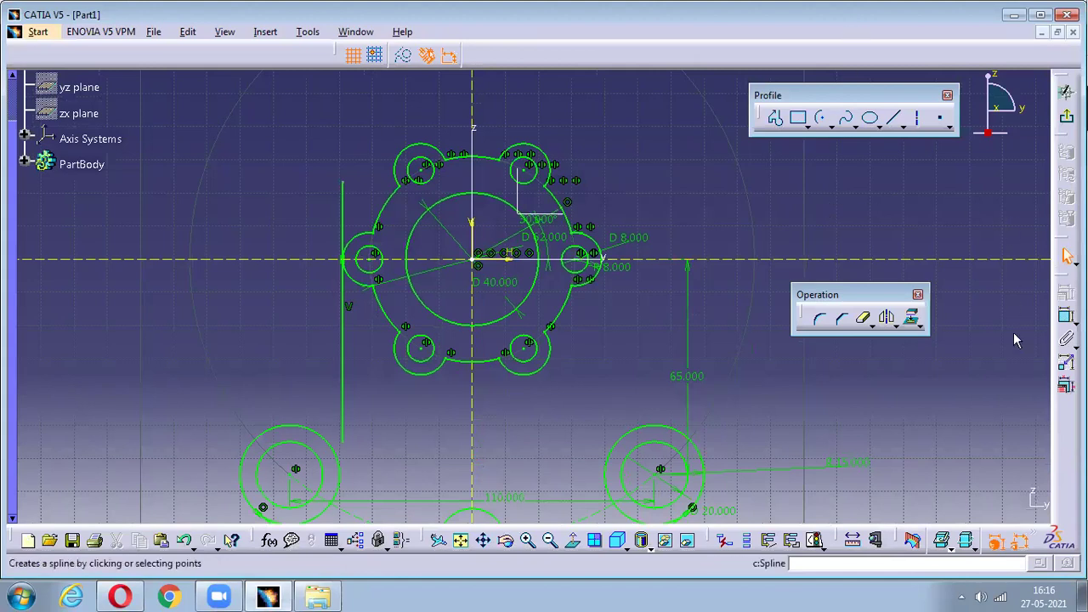
click(822, 321)
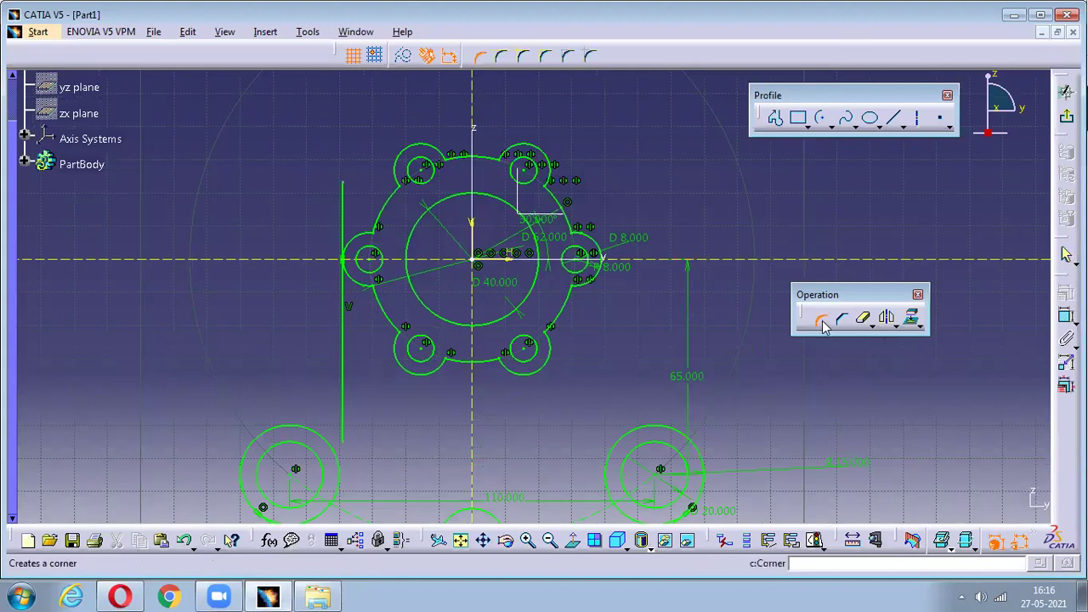
click(298, 424)
click(330, 412)
mouse_move(376, 432)
middle_down()
mouse_move(348, 359)
mouse_move(255, 374)
middle_up()
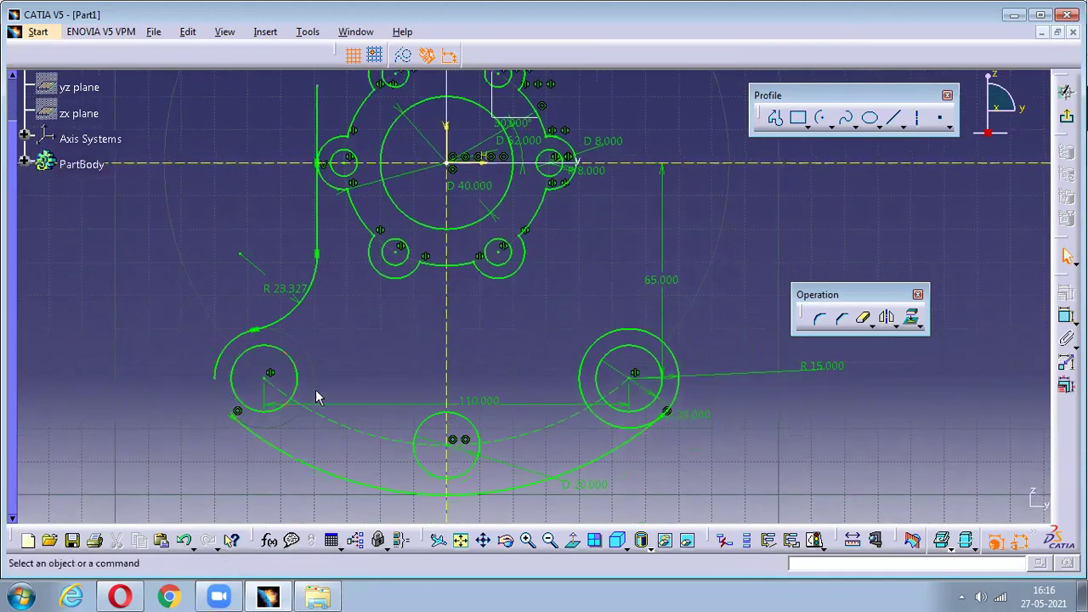
key(ctrl+z)
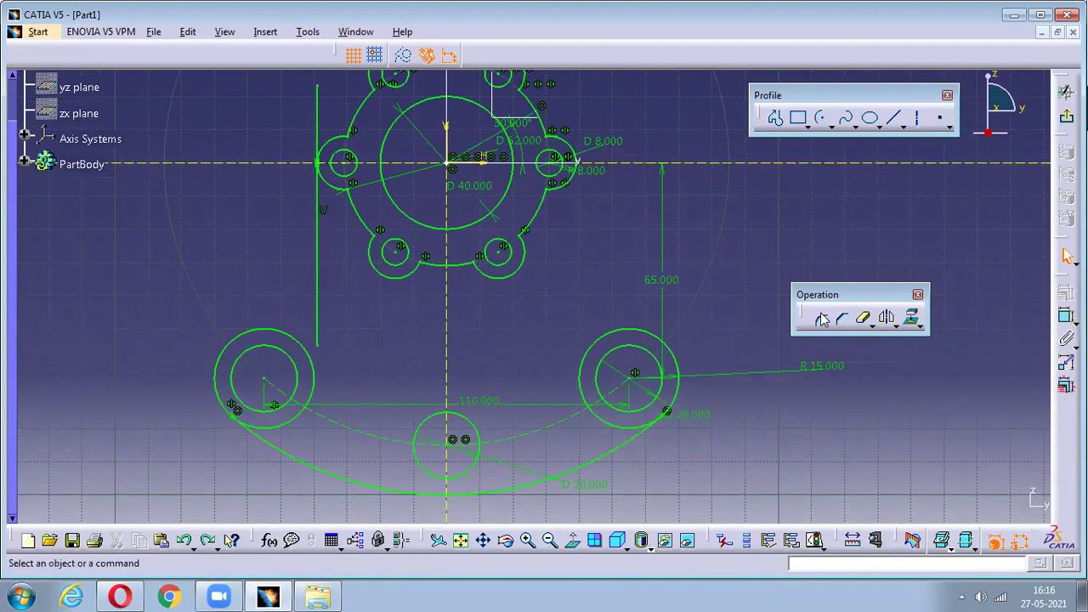
Create an untrimmed corner between the lower-left outer circle and the vertical line, and set its radius to 18 mm.
click(821, 320)
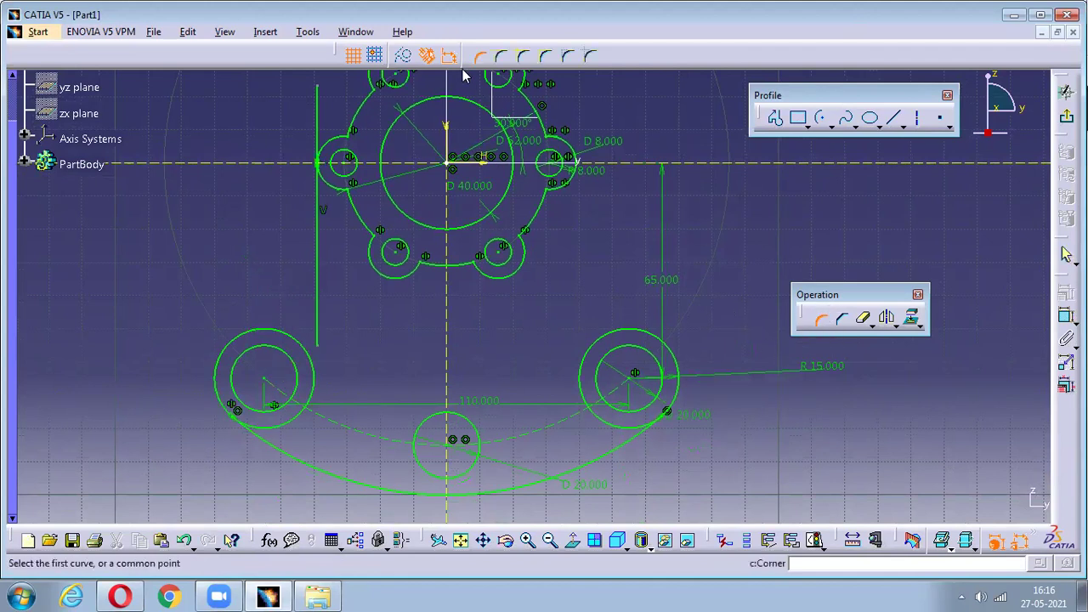
click(524, 57)
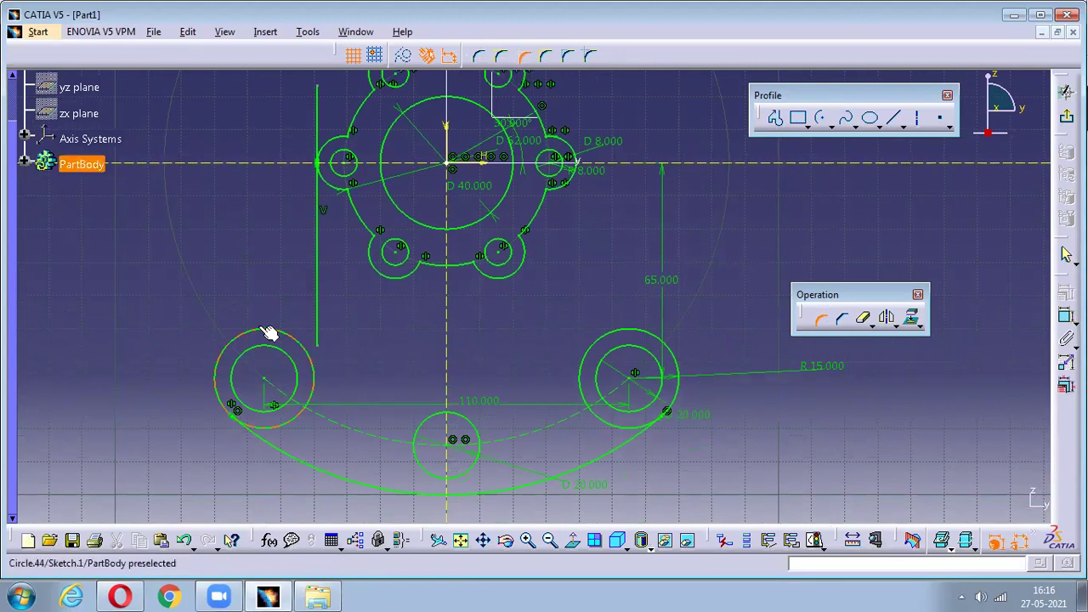
click(318, 294)
click(311, 321)
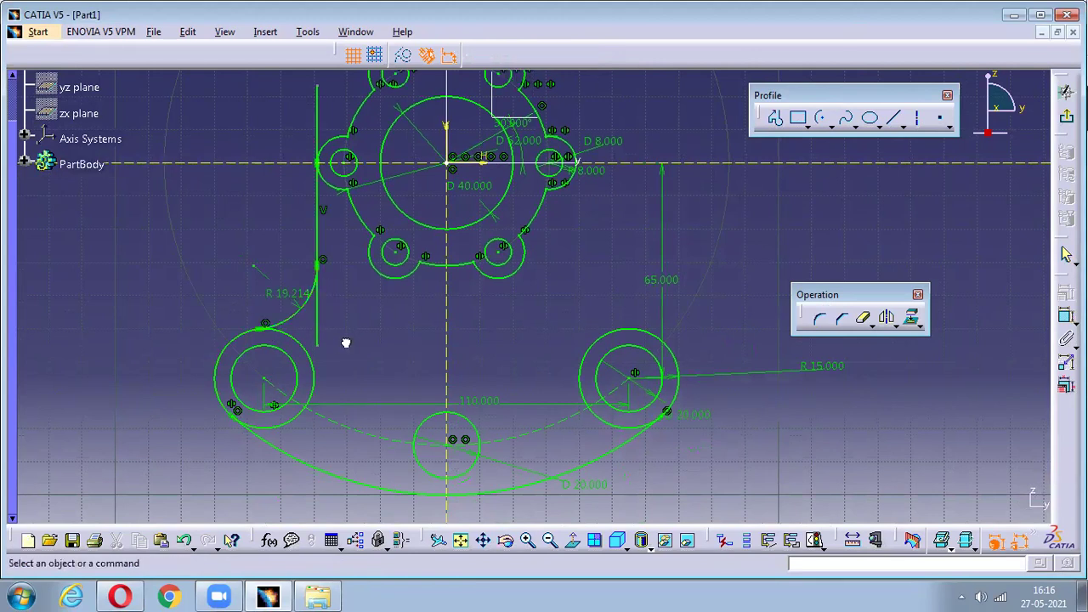
double_click(285, 293)
text(1)
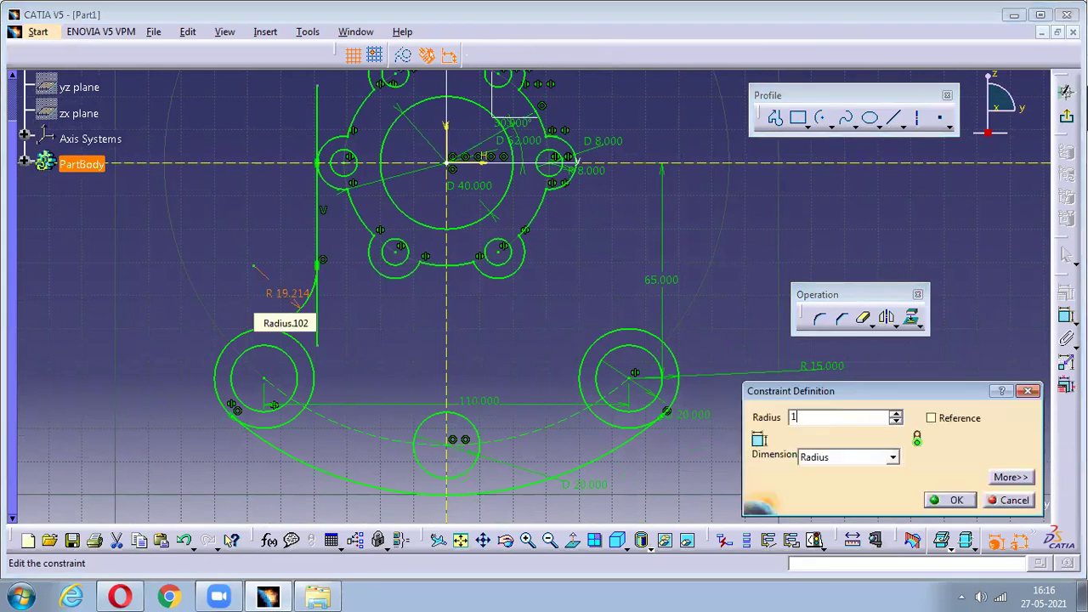
text(8)
key(Return)
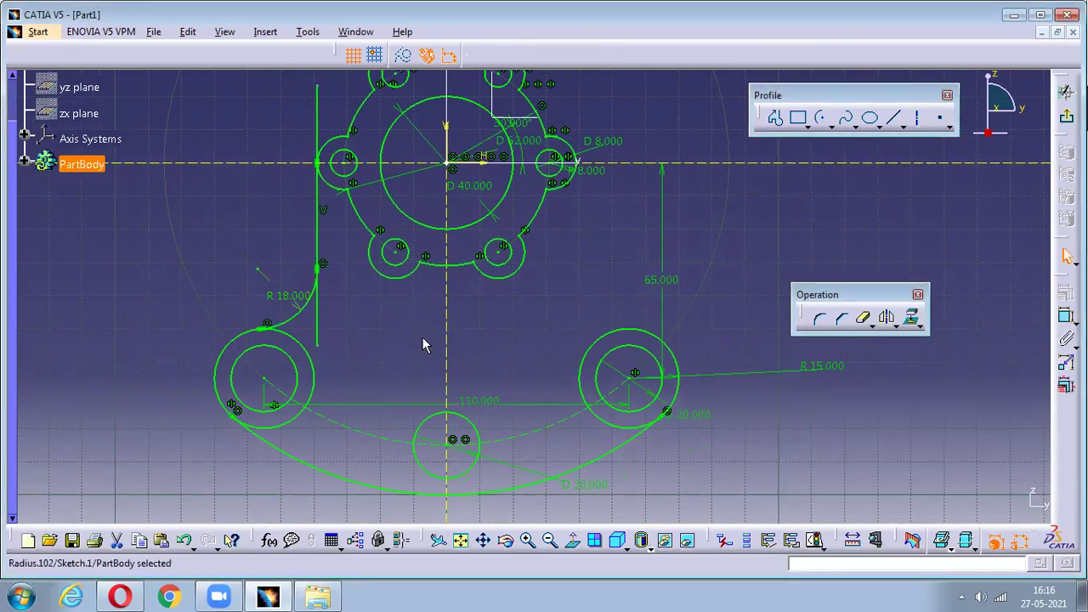
click(425, 344)
Quick Trim the vertical line's excess below the 18 mm corner and above the left lobe's tangent point.
click(864, 321)
click(318, 314)
click(323, 102)
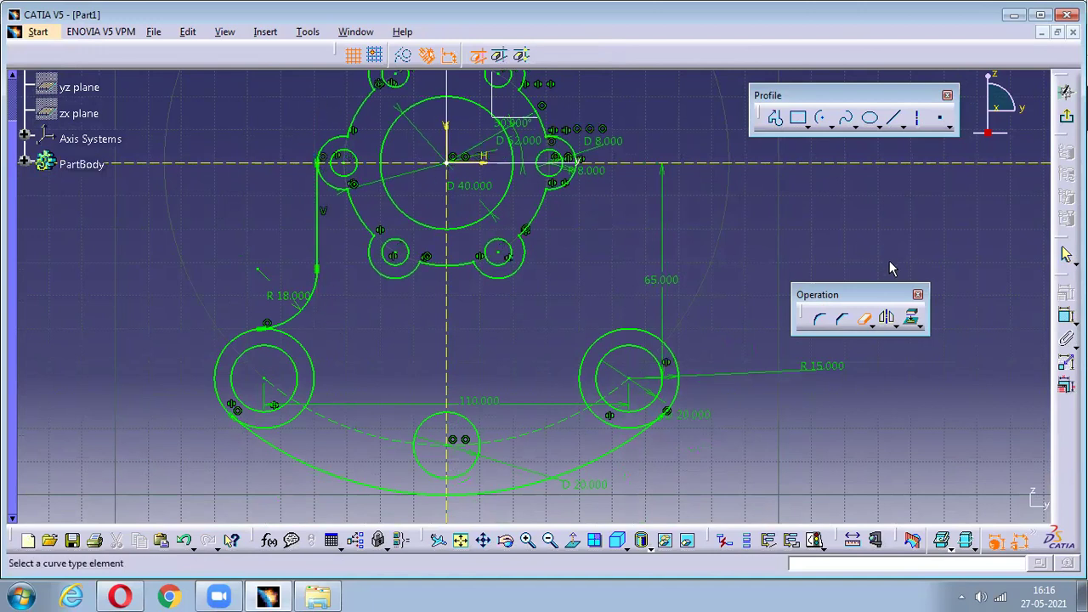
click(864, 321)
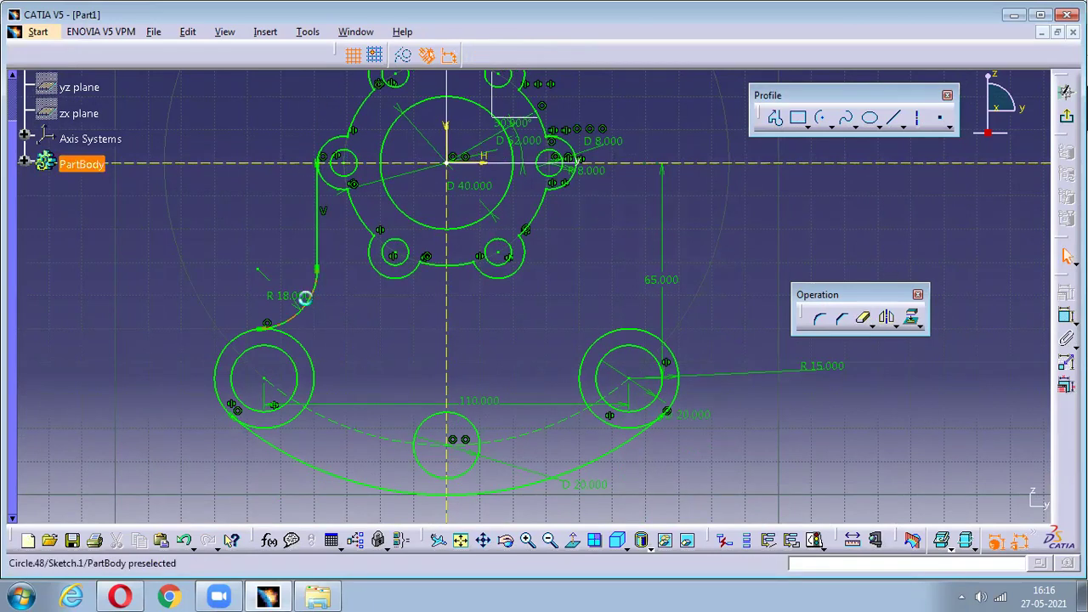
Mirror the 18 mm corner arc and the adjoining vertical line about the sketch's vertical axis.
click(304, 297)
ctrl+click(320, 228)
click(890, 318)
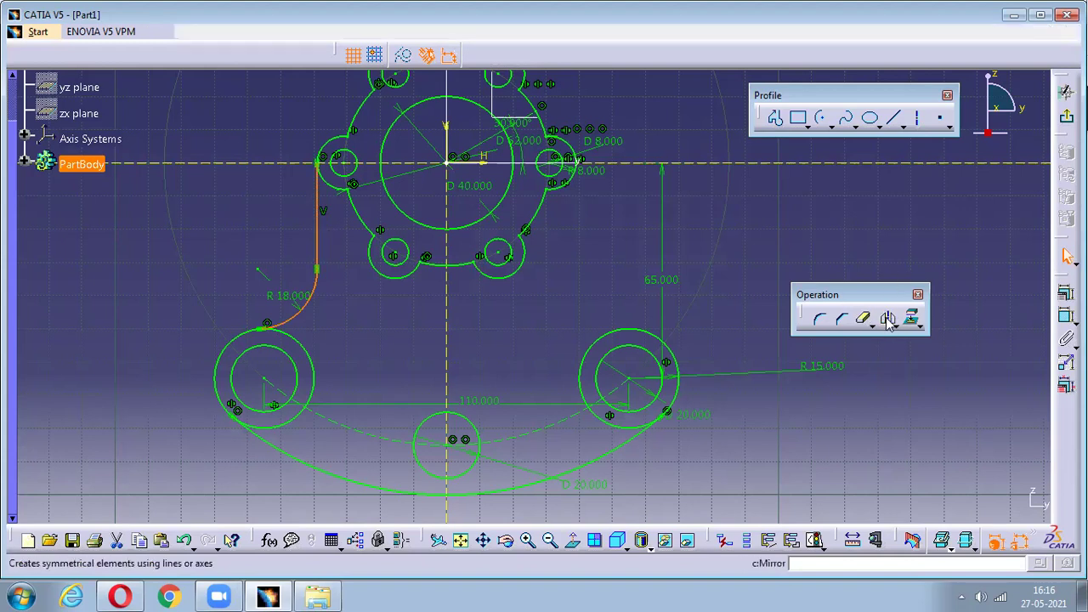
click(451, 324)
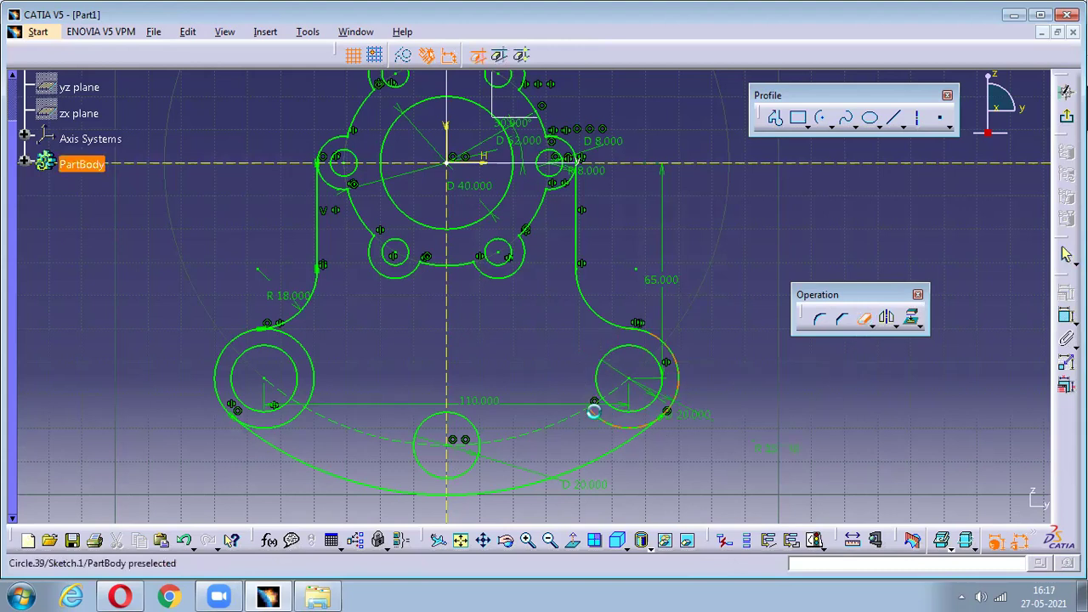
Quick Trim the inner arcs of the lower-right and lower-left outer circles, leaving only the outer contour.
click(616, 426)
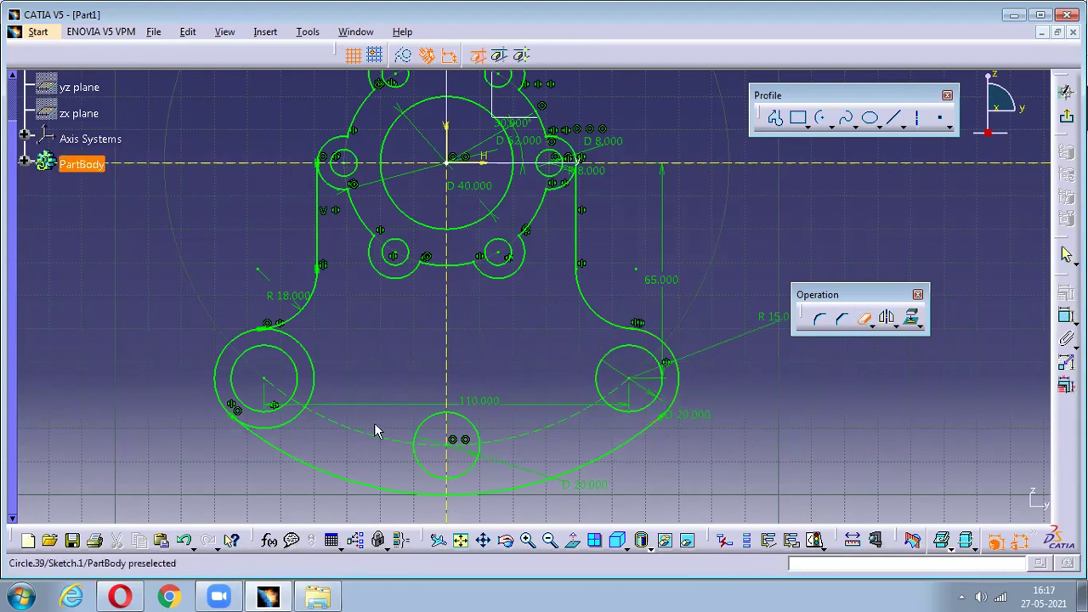
click(315, 358)
middle_drag(400, 315, 405, 362)
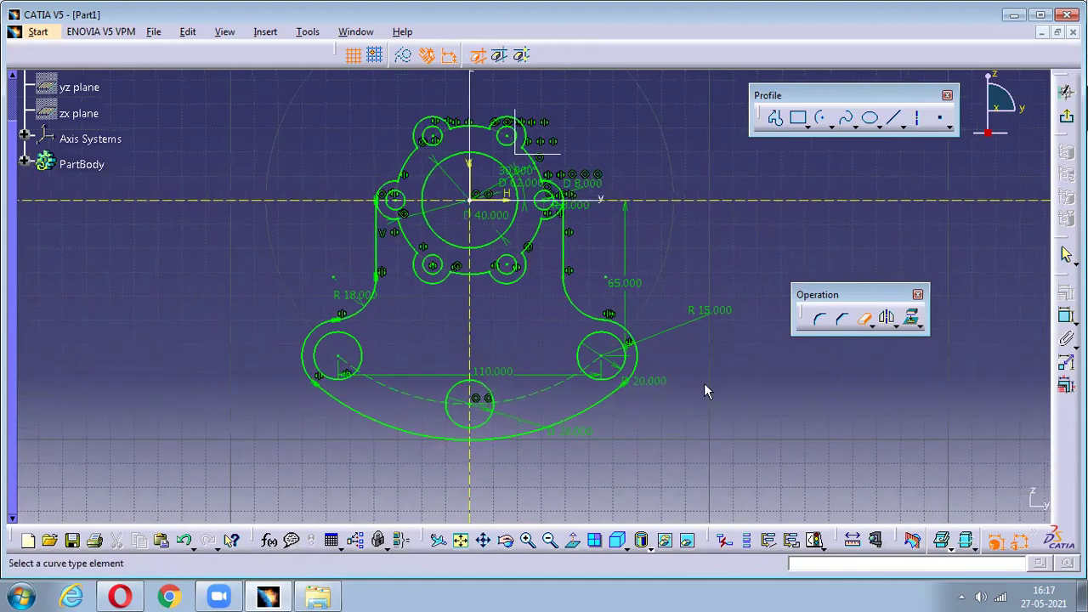
key(Escape)
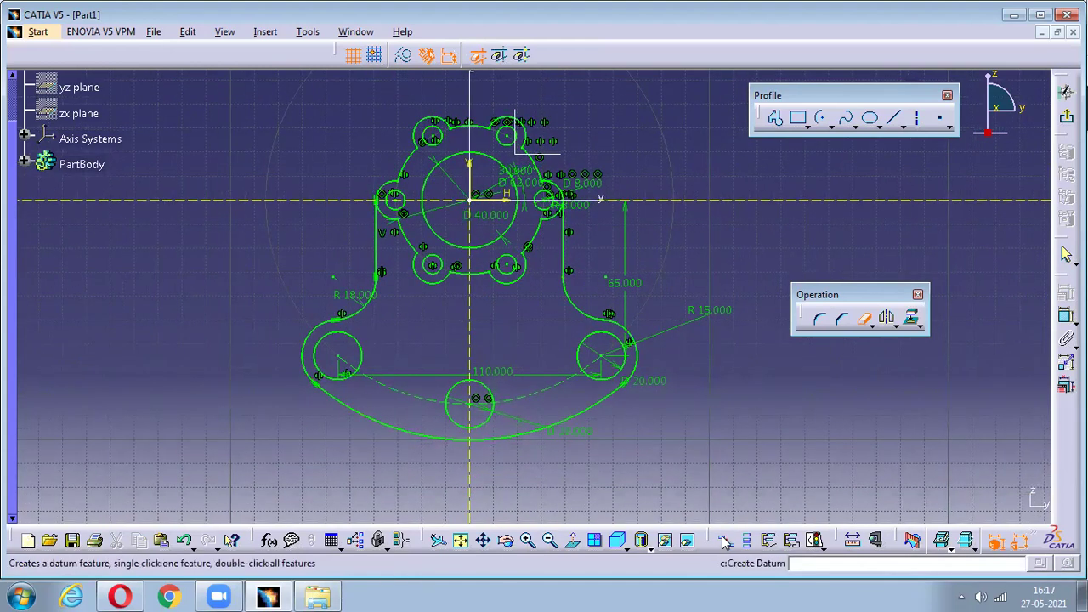
Check the sketch's solving status, and switch to the PDF in Opera to compare the sketch with drawing 11.
click(814, 541)
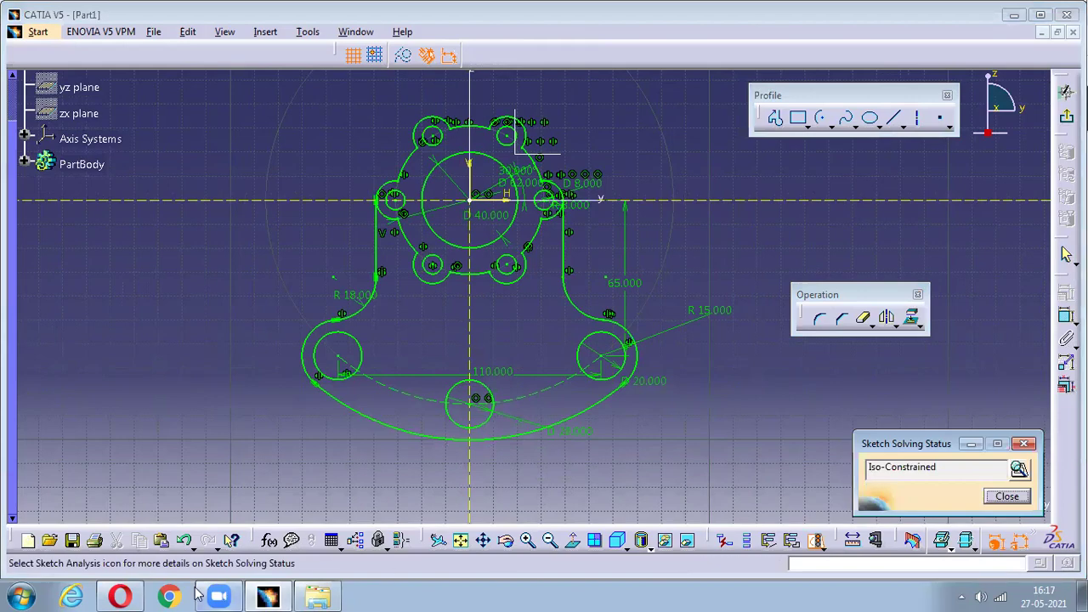
click(120, 596)
scroll(442, 365, up, 1)
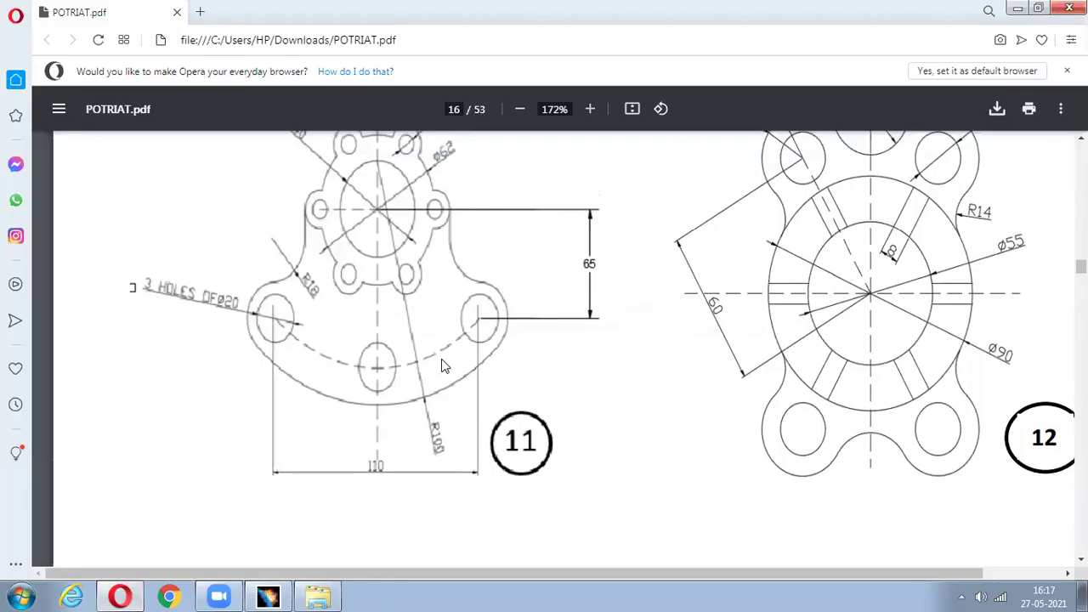
scroll(441, 366, up, 1)
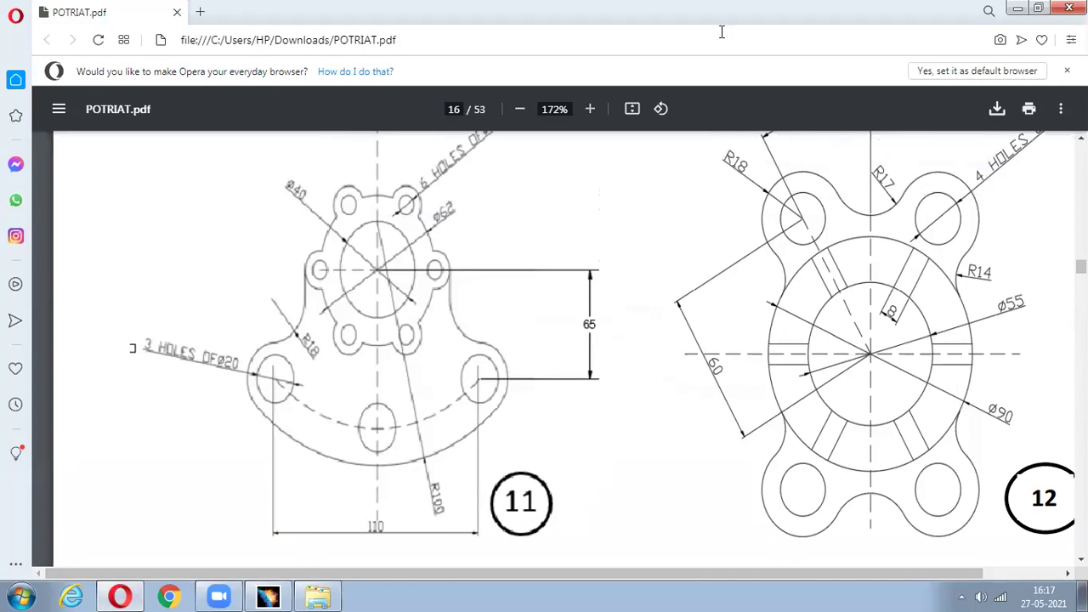